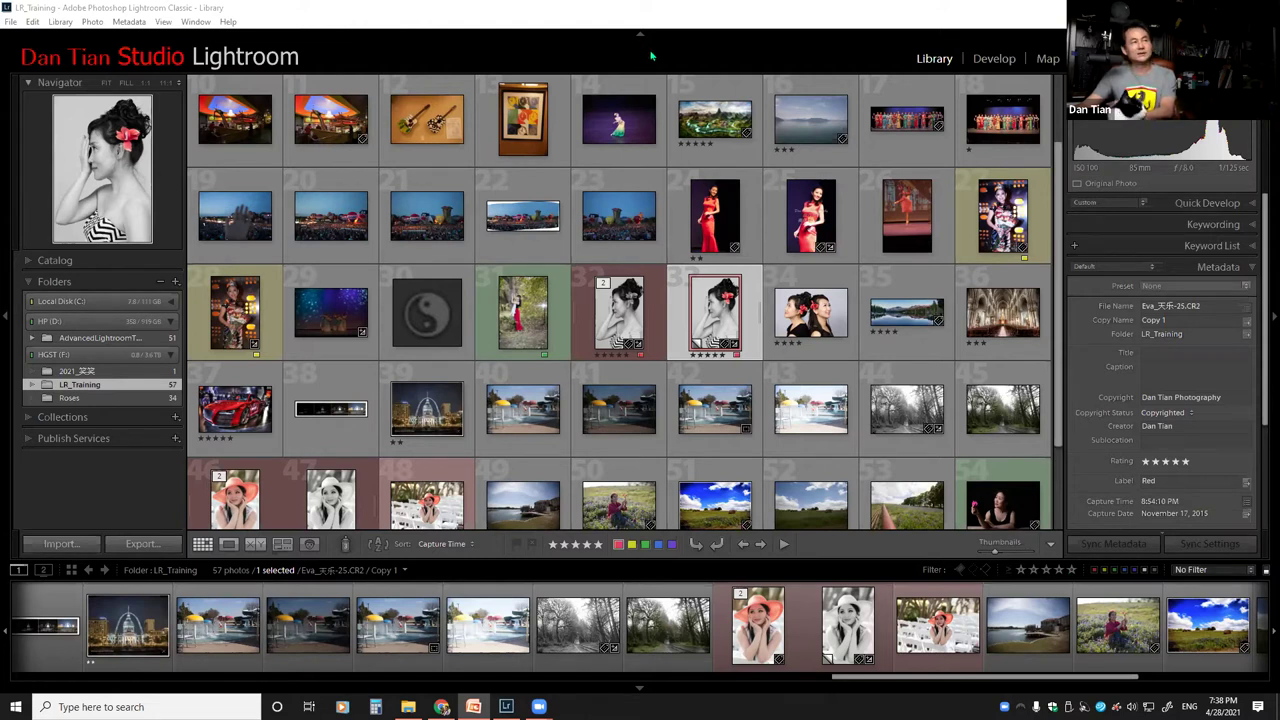
Show and then hide the Library Filter bar above the grid.
click(680, 53)
key(backslash)
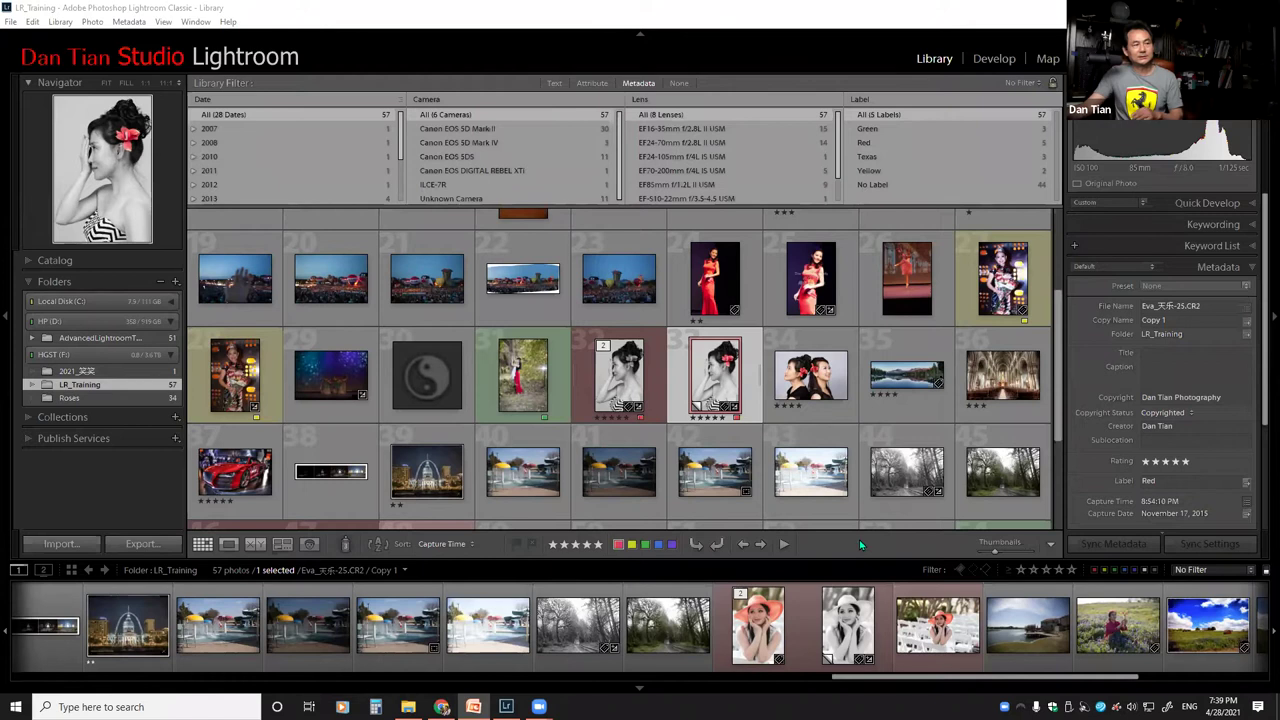
key(backslash)
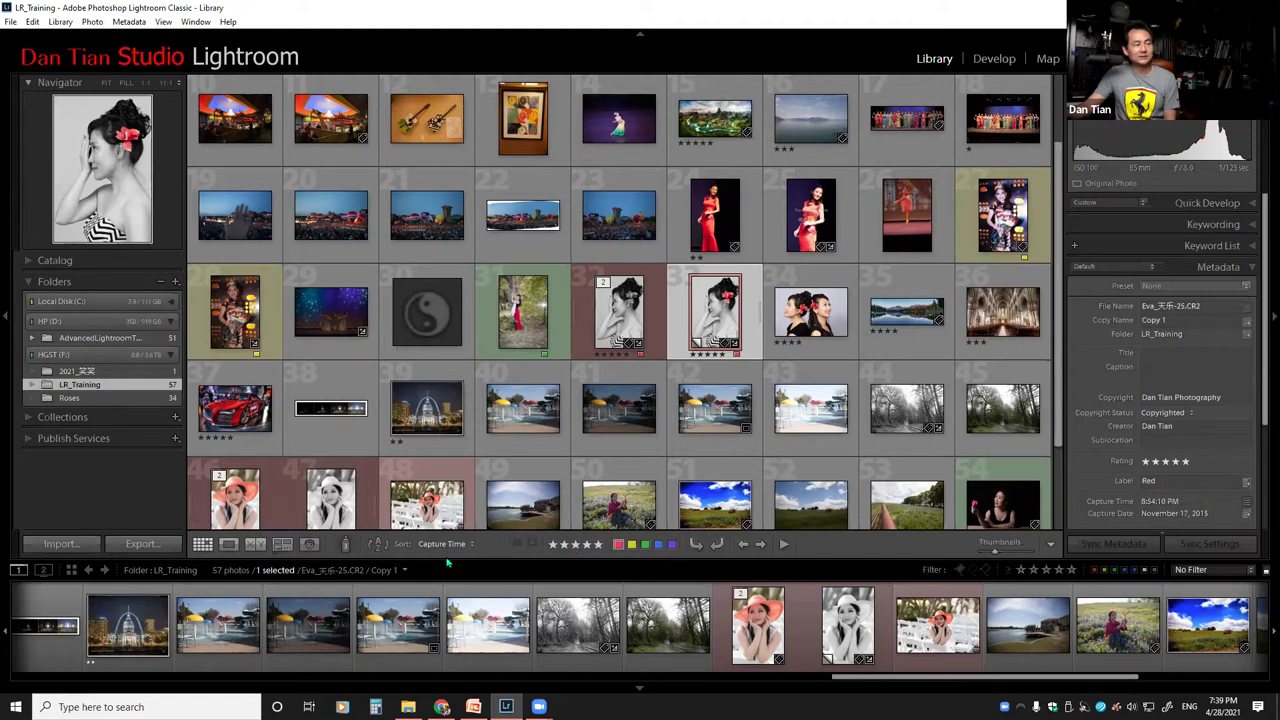
Remove colour labels and rating stars from the grid toolbar, then restore both.
click(1050, 545)
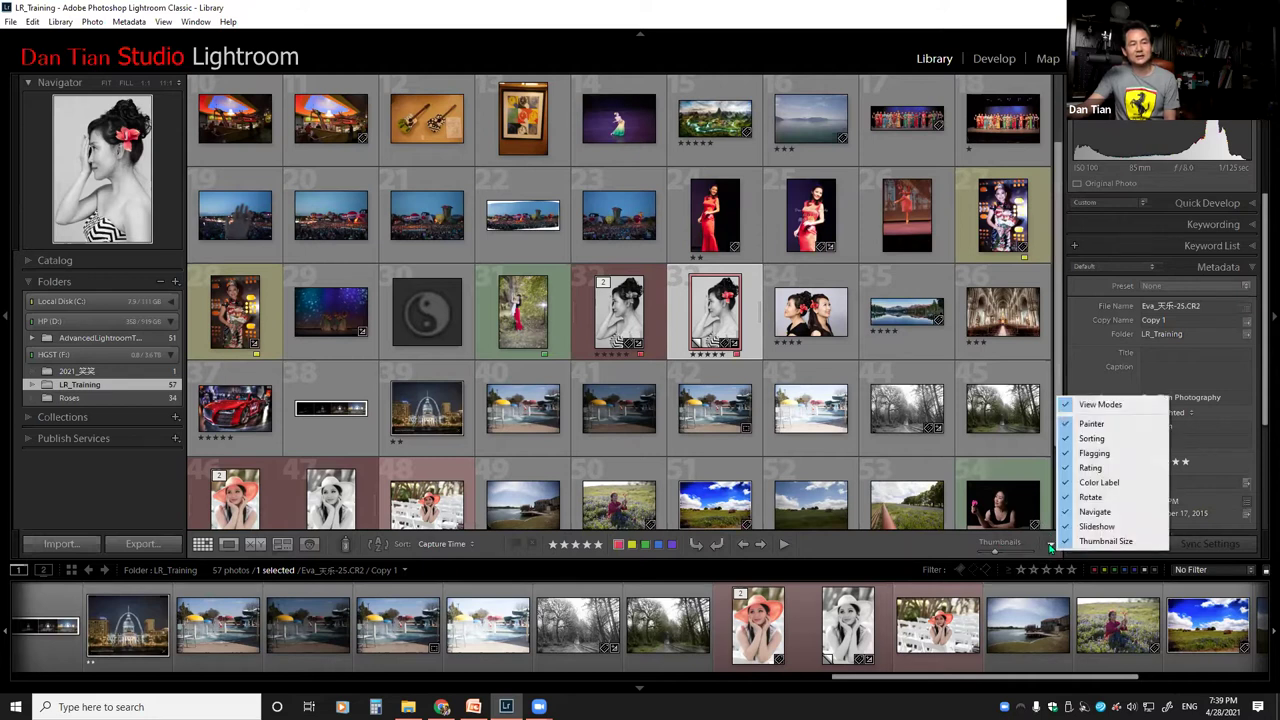
click(1096, 483)
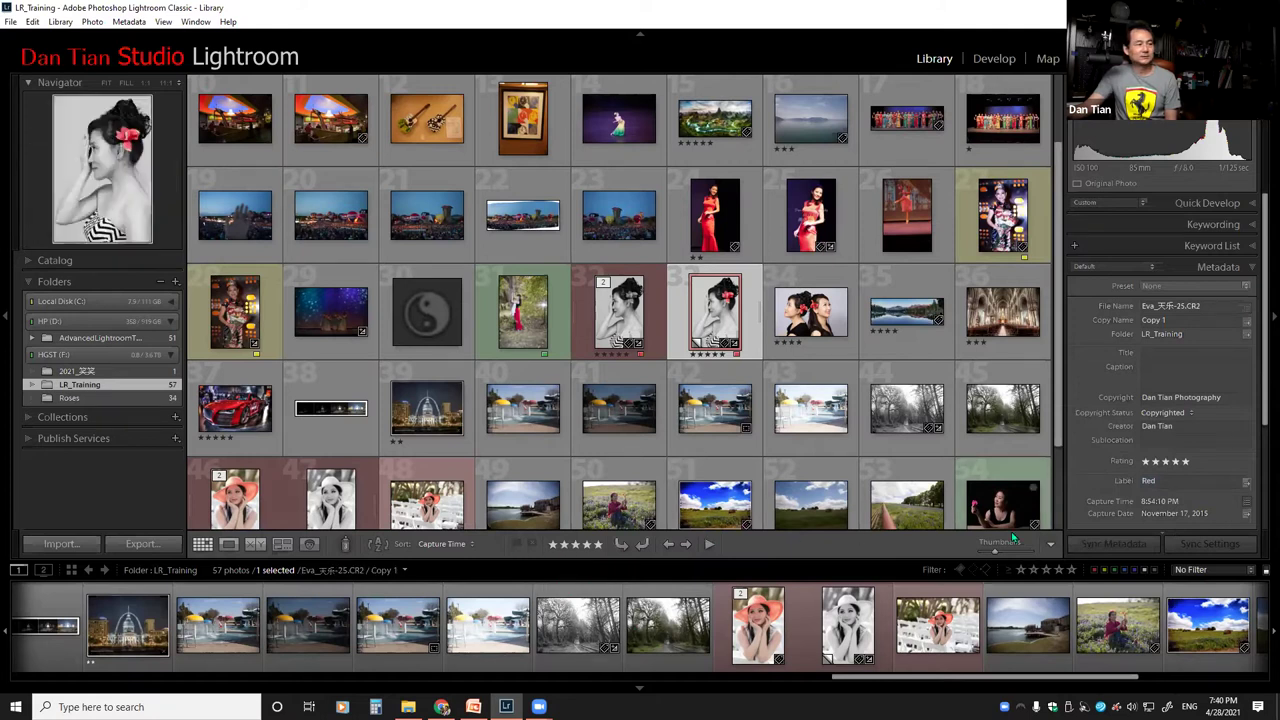
click(1052, 546)
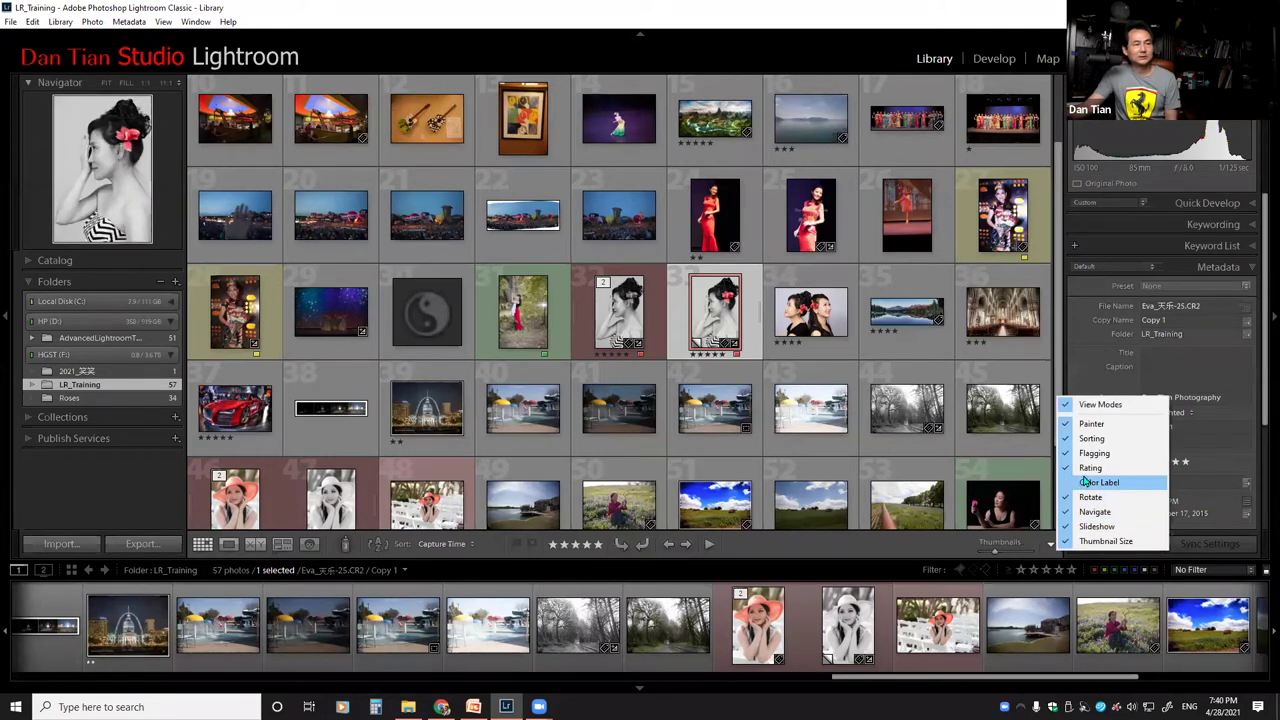
click(1066, 466)
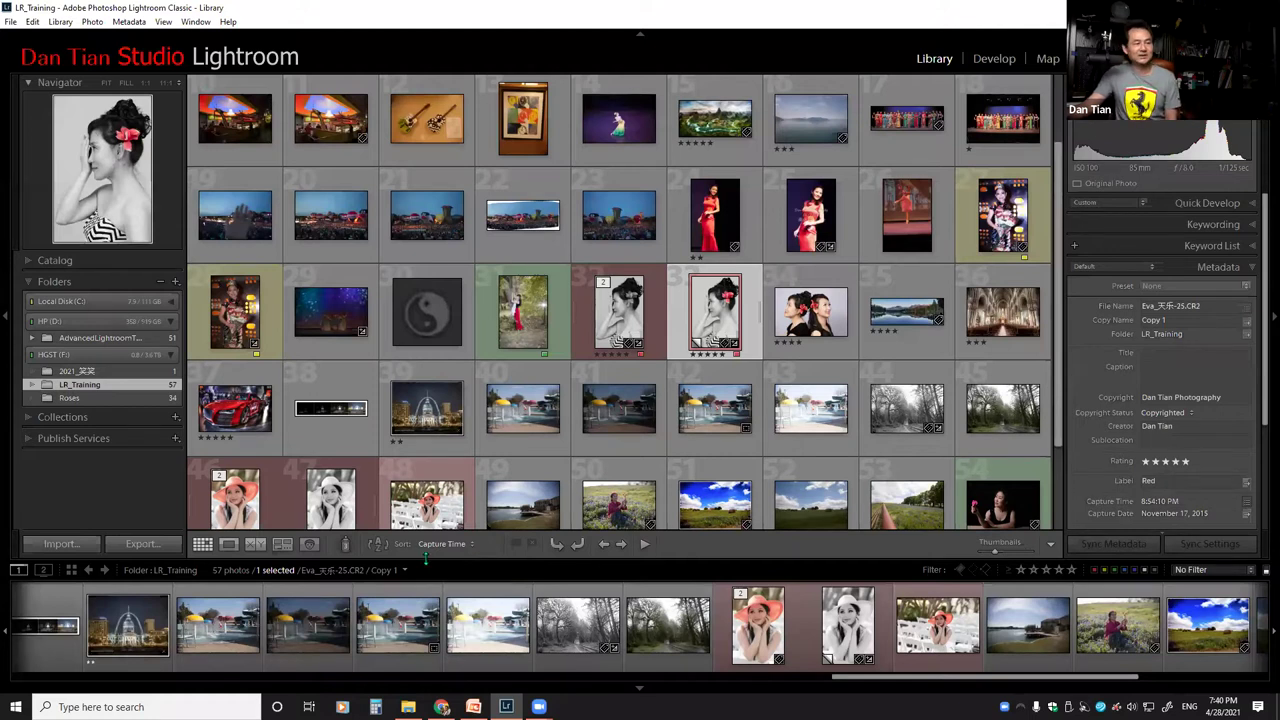
click(1051, 548)
click(1072, 468)
click(1048, 540)
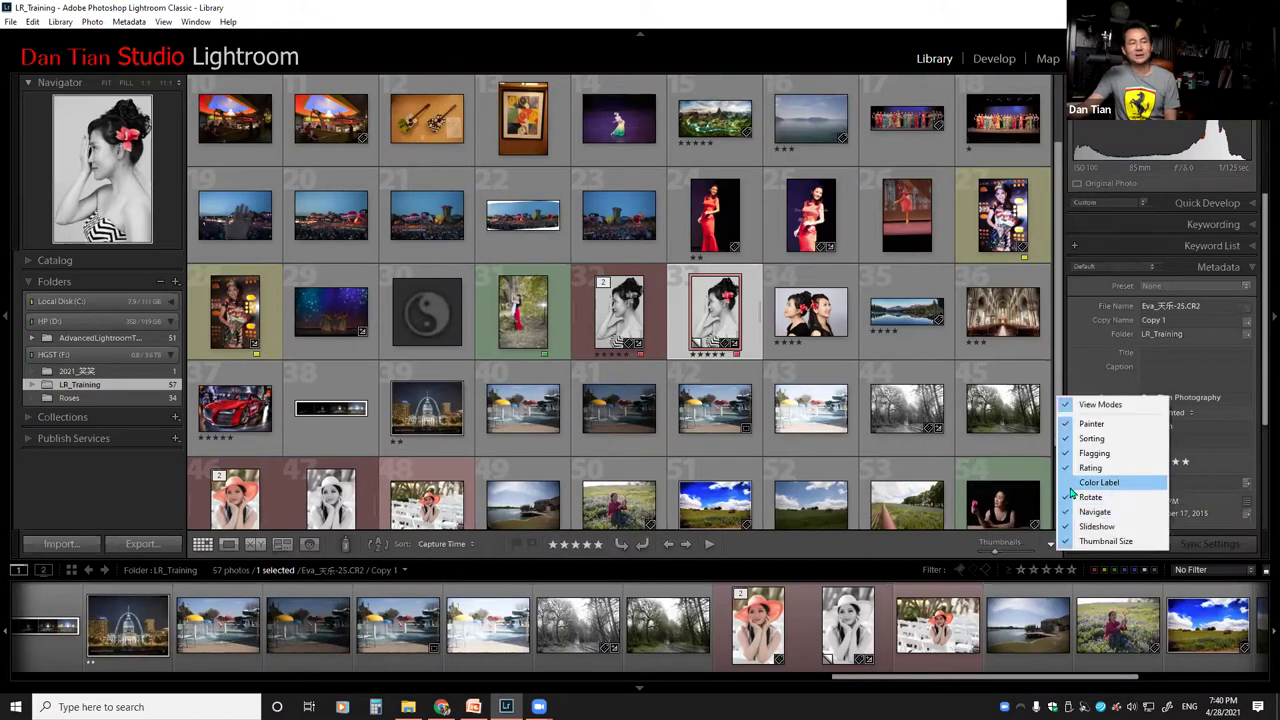
click(1080, 482)
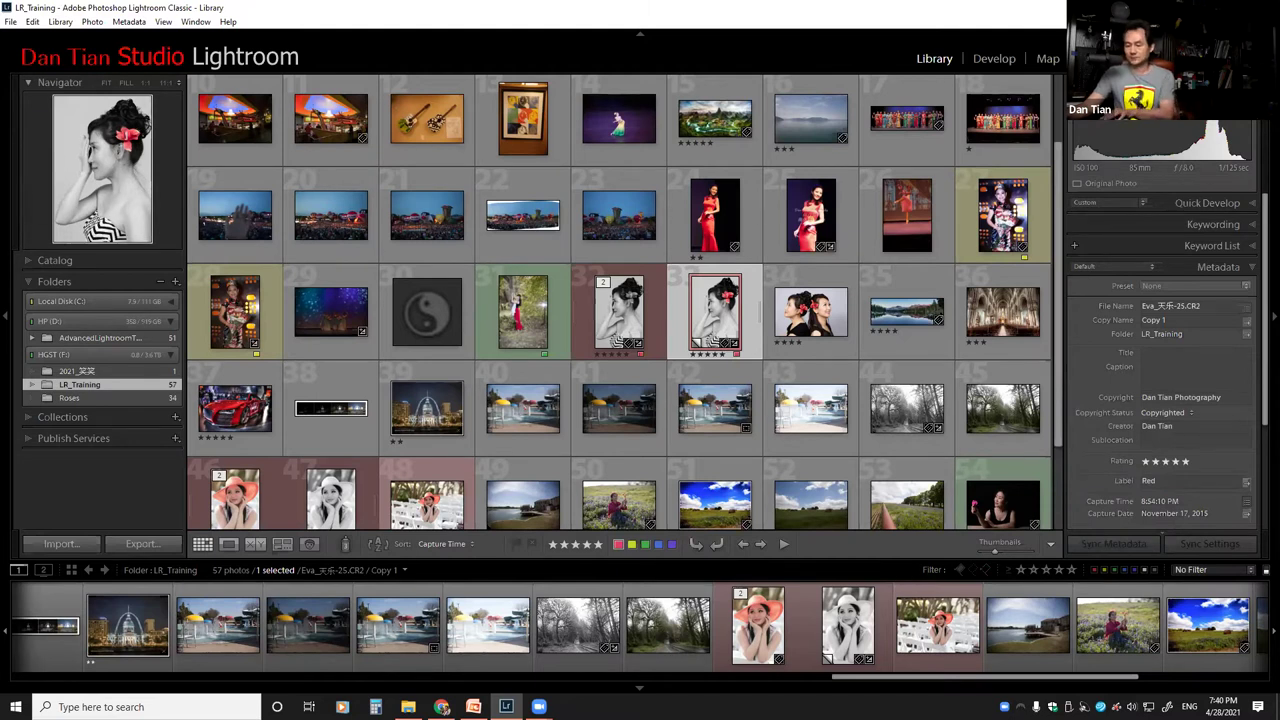
Browse the grid, check the sort order list, and select the red-hat portrait.
scroll(619, 303, down, 2)
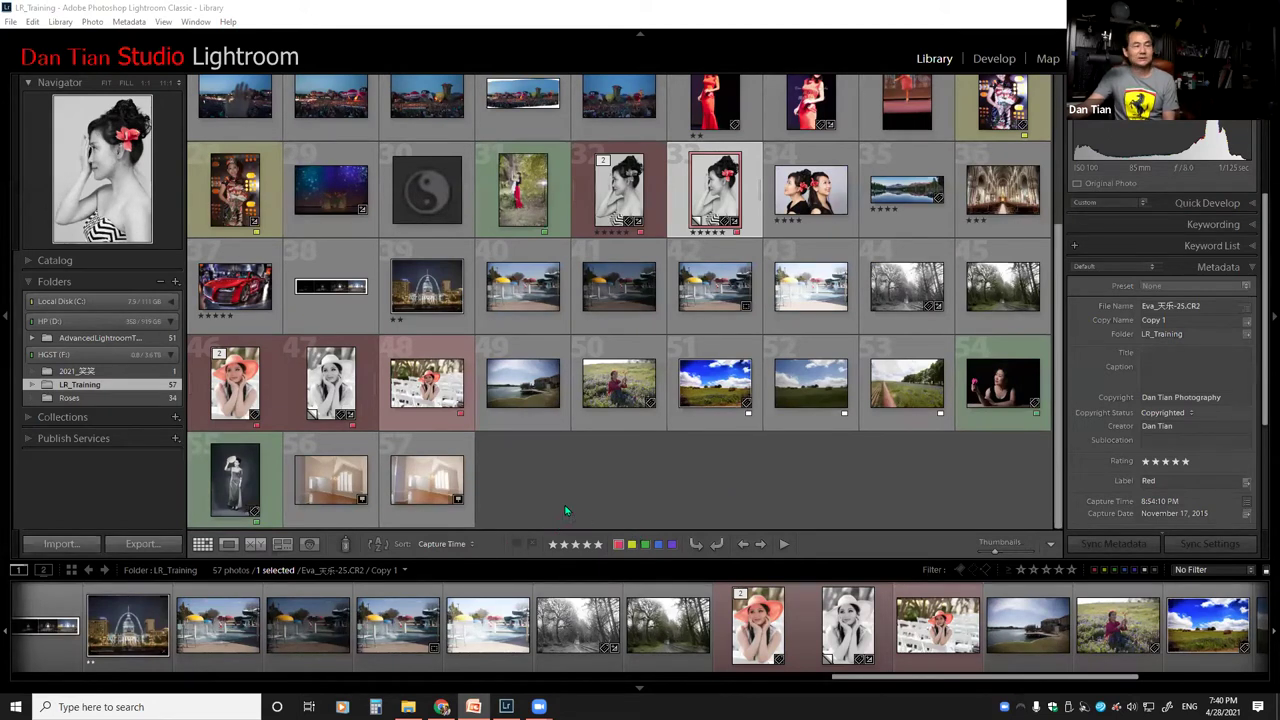
scroll(742, 496, up, 1)
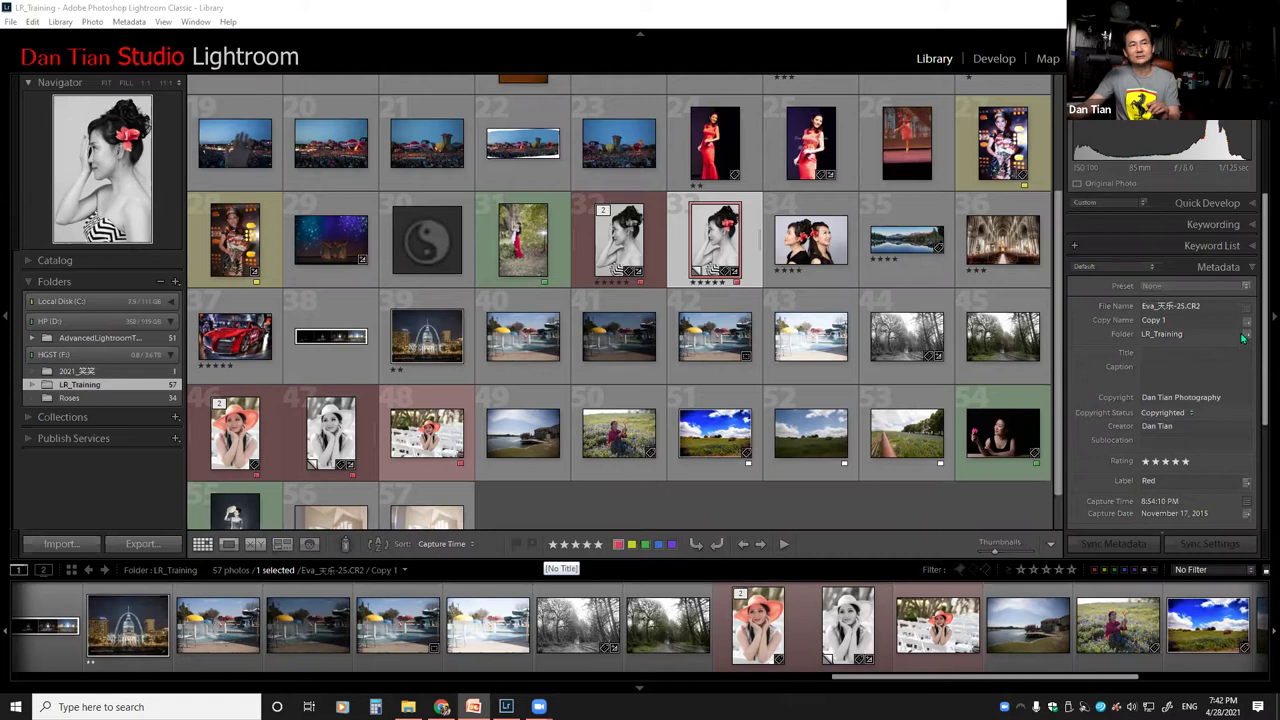
drag(1259, 328, 1261, 380)
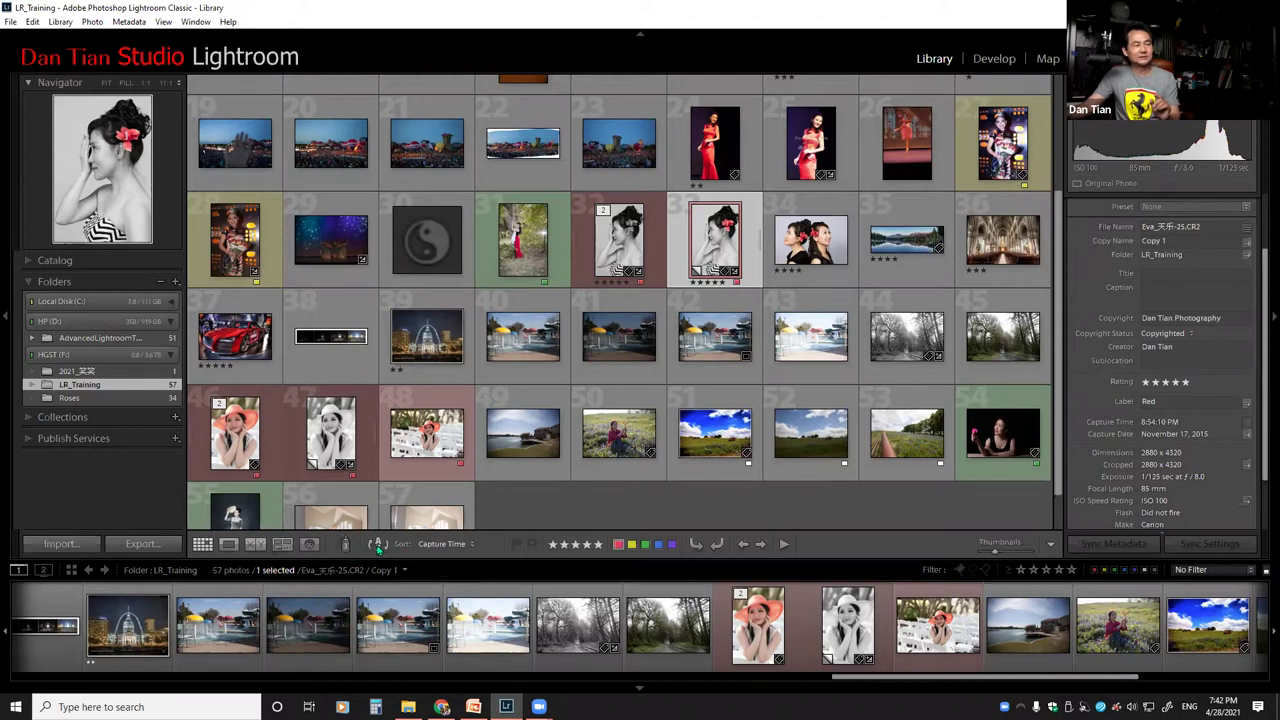
click(468, 545)
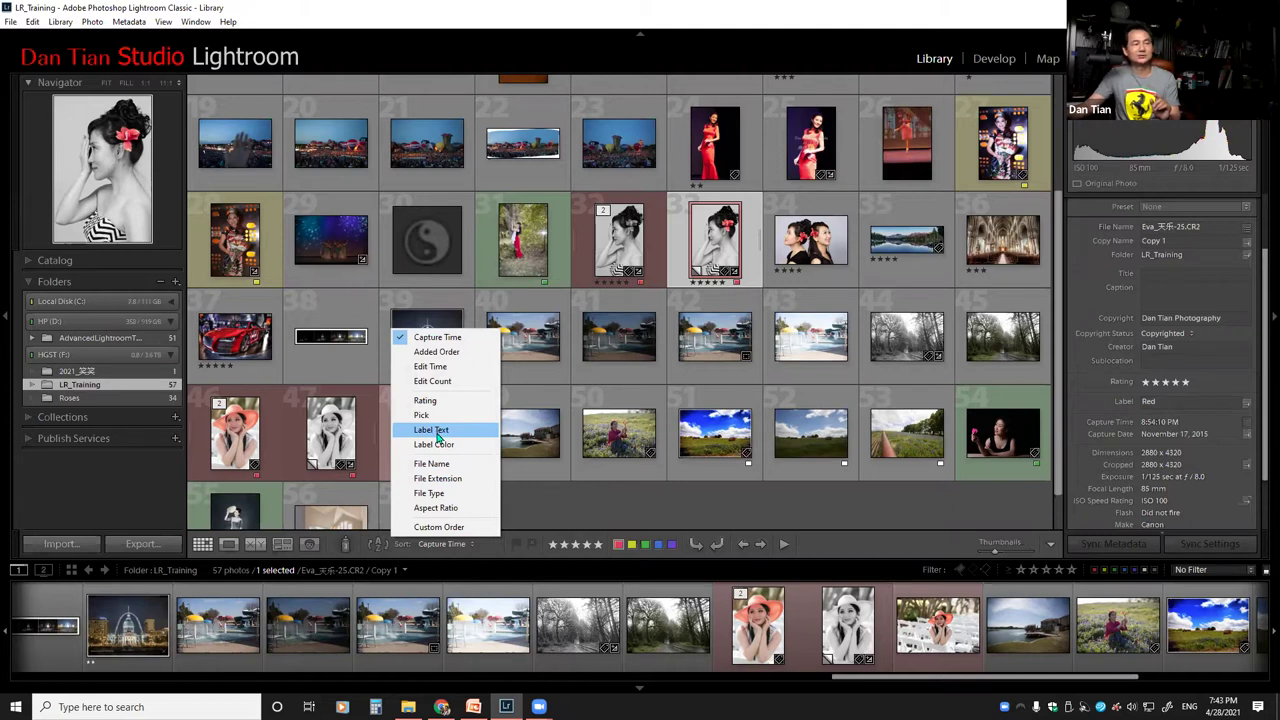
click(703, 495)
click(703, 495)
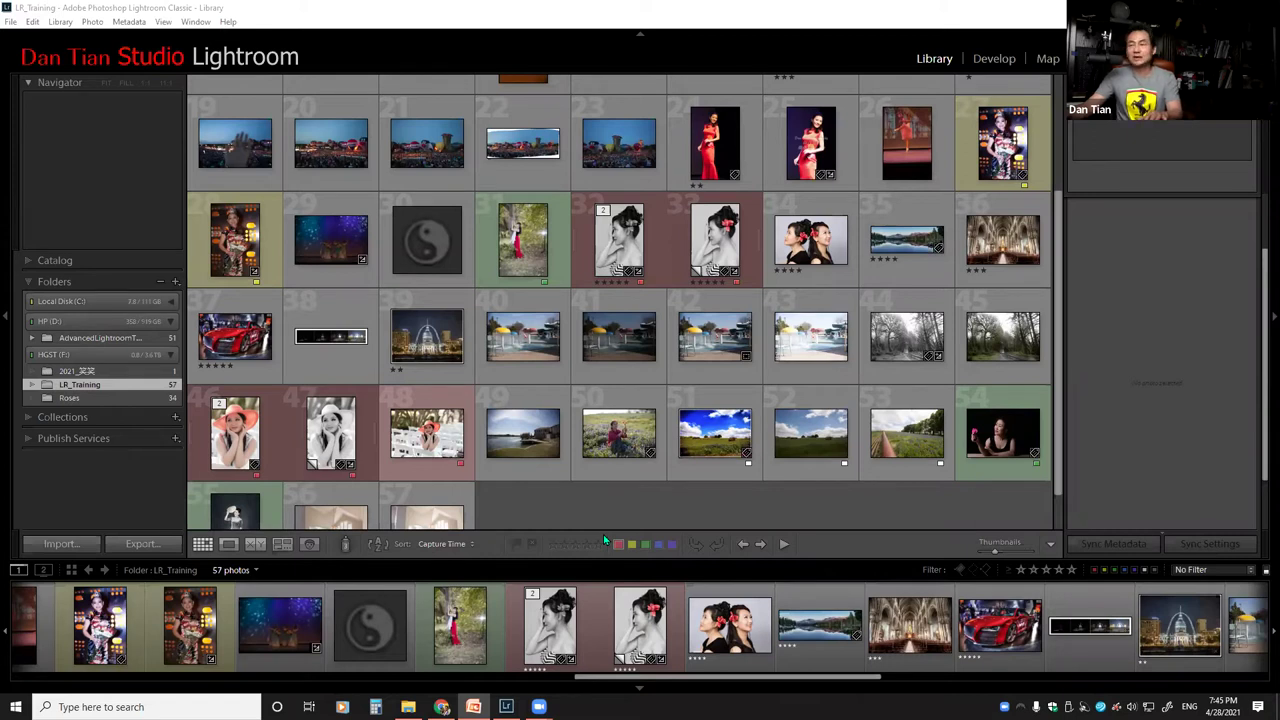
click(466, 437)
Open the red-hat portrait in Loupe, toggle Grid/Loupe, reach the B&W copy, return to Grid.
double_click(466, 437)
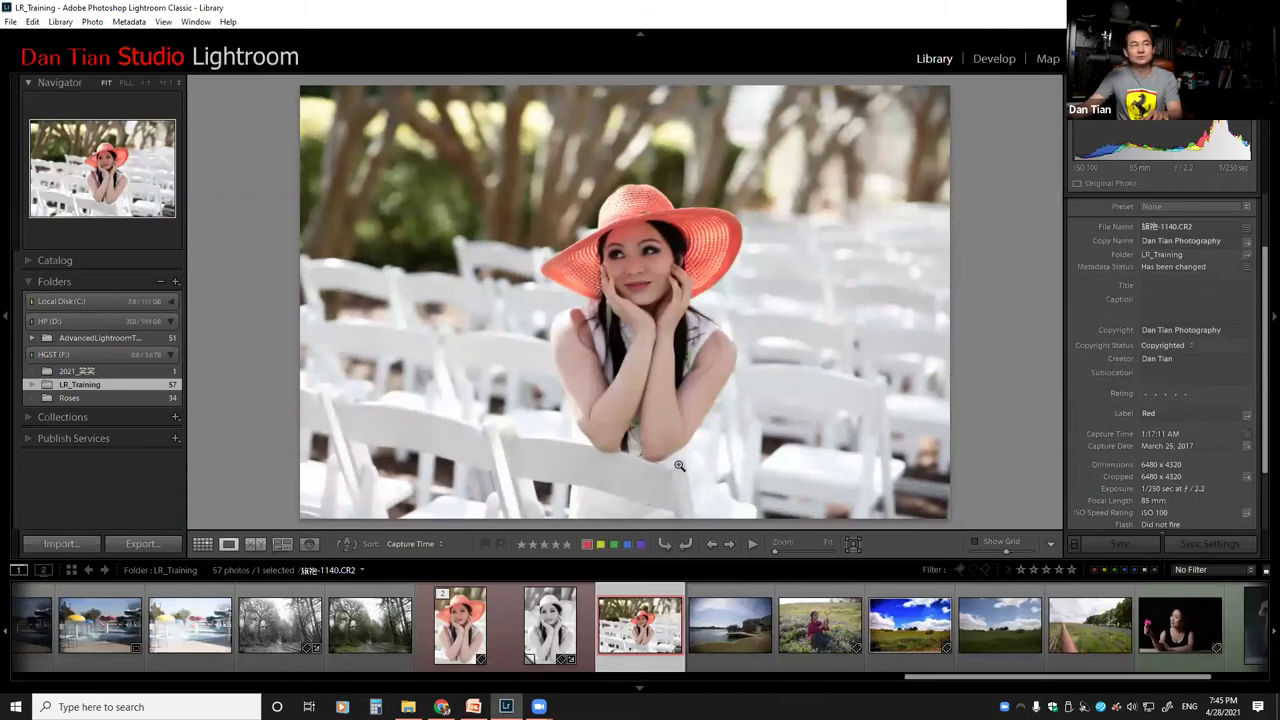
key(g)
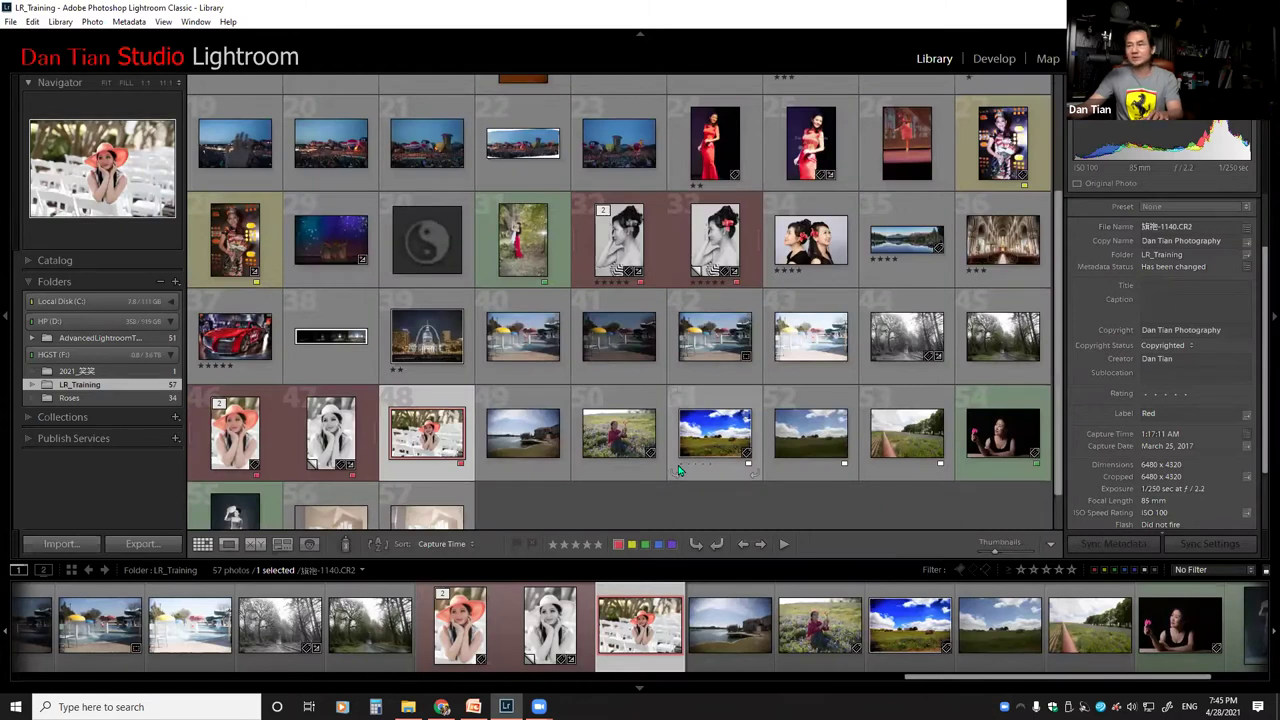
key(e)
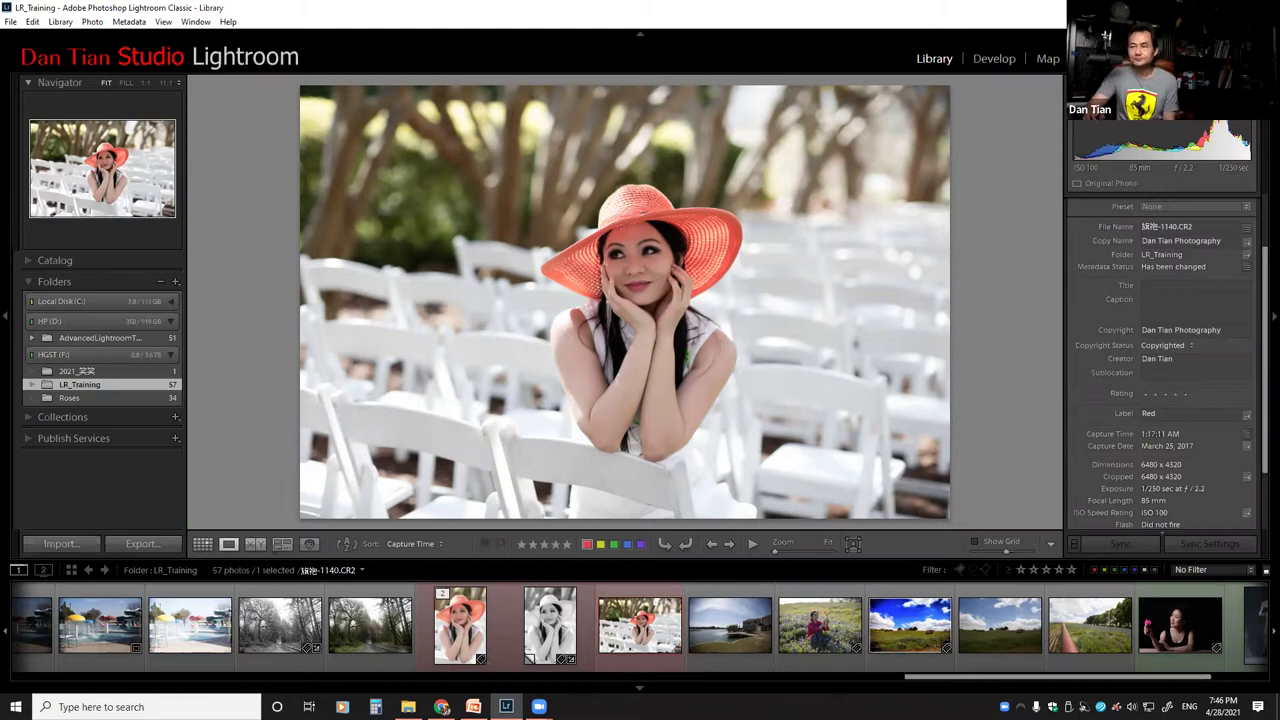
key(ctrl+z)
key(ctrl+z)
key(ctrl+z)
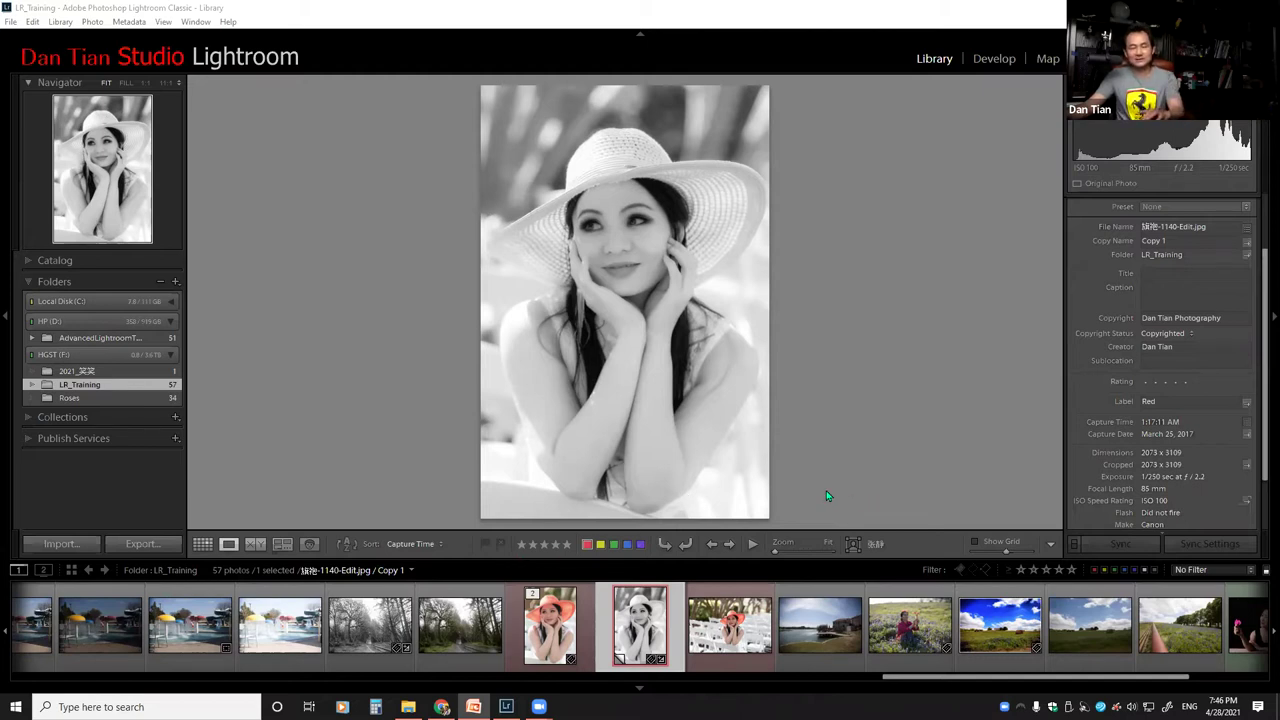
key(g)
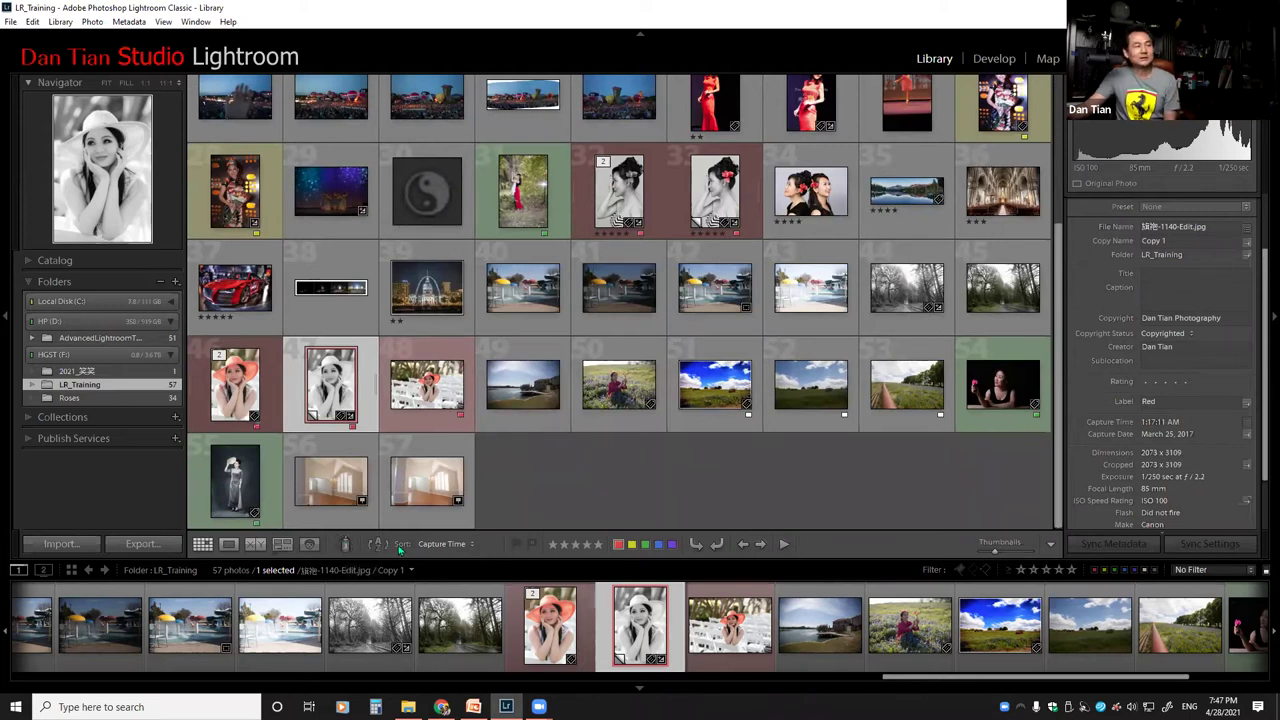
Show the Sort choices in the grid toolbar, with Capture Time checked.
click(472, 546)
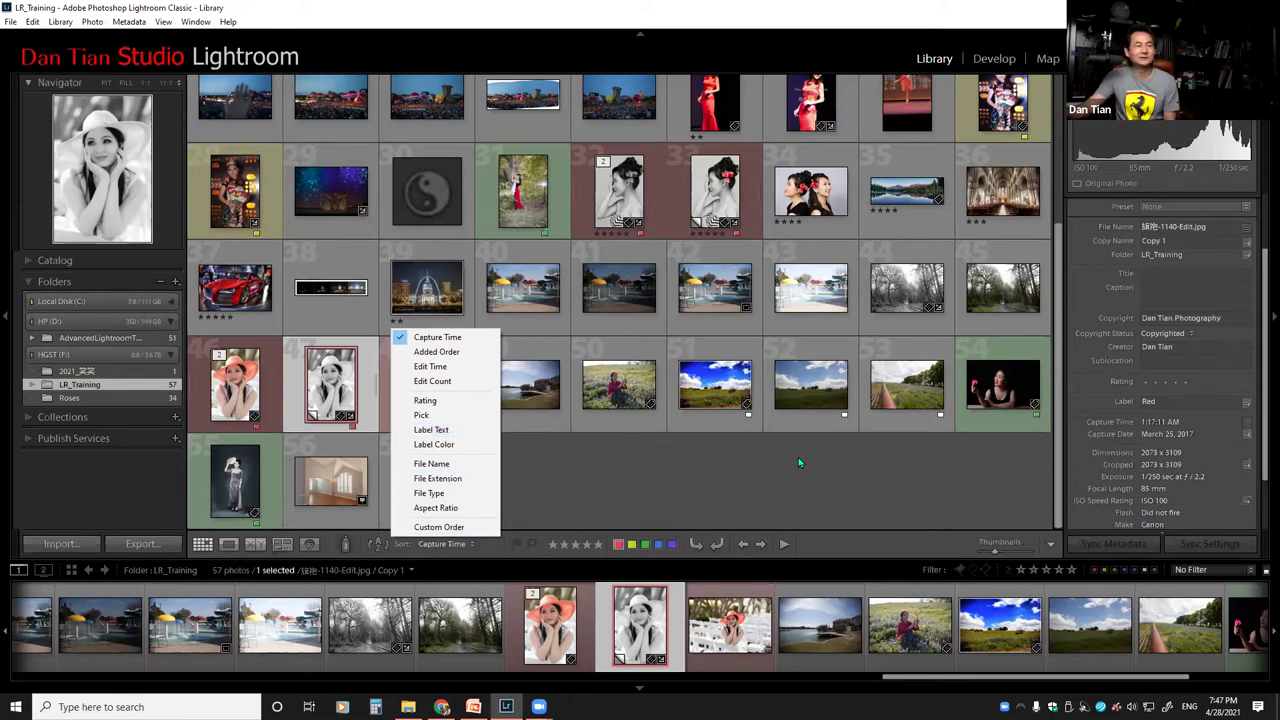
Select photo 51, the blue-sky field landscape, in the grid.
click(730, 430)
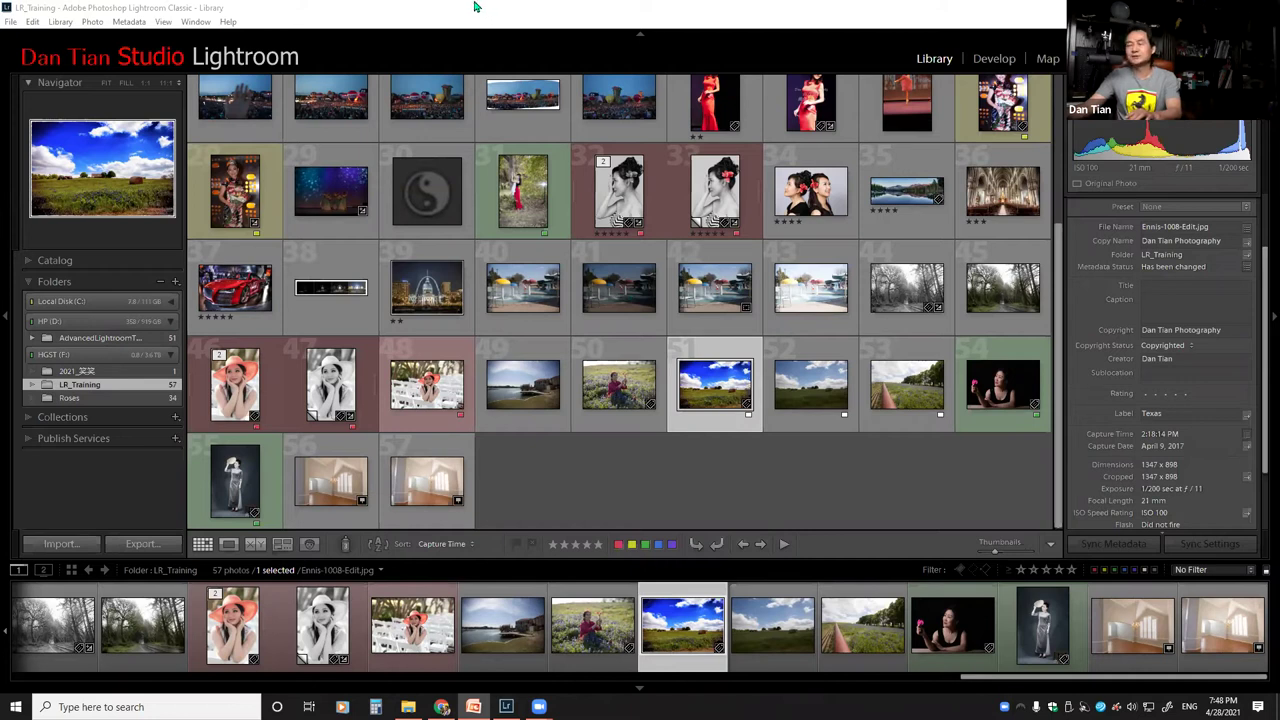
click(553, 8)
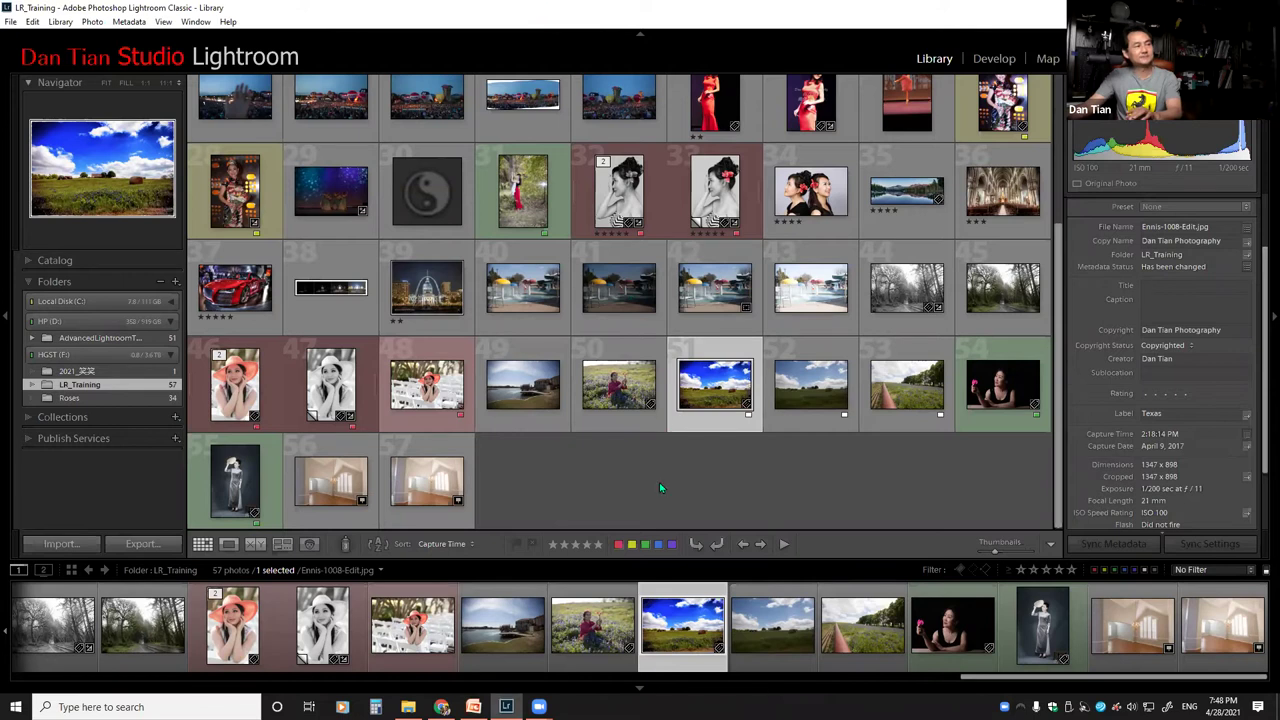
Open the woman-in-red tree portrait in Loupe and cycle the info overlay back to Info 1.
click(650, 441)
double_click(529, 199)
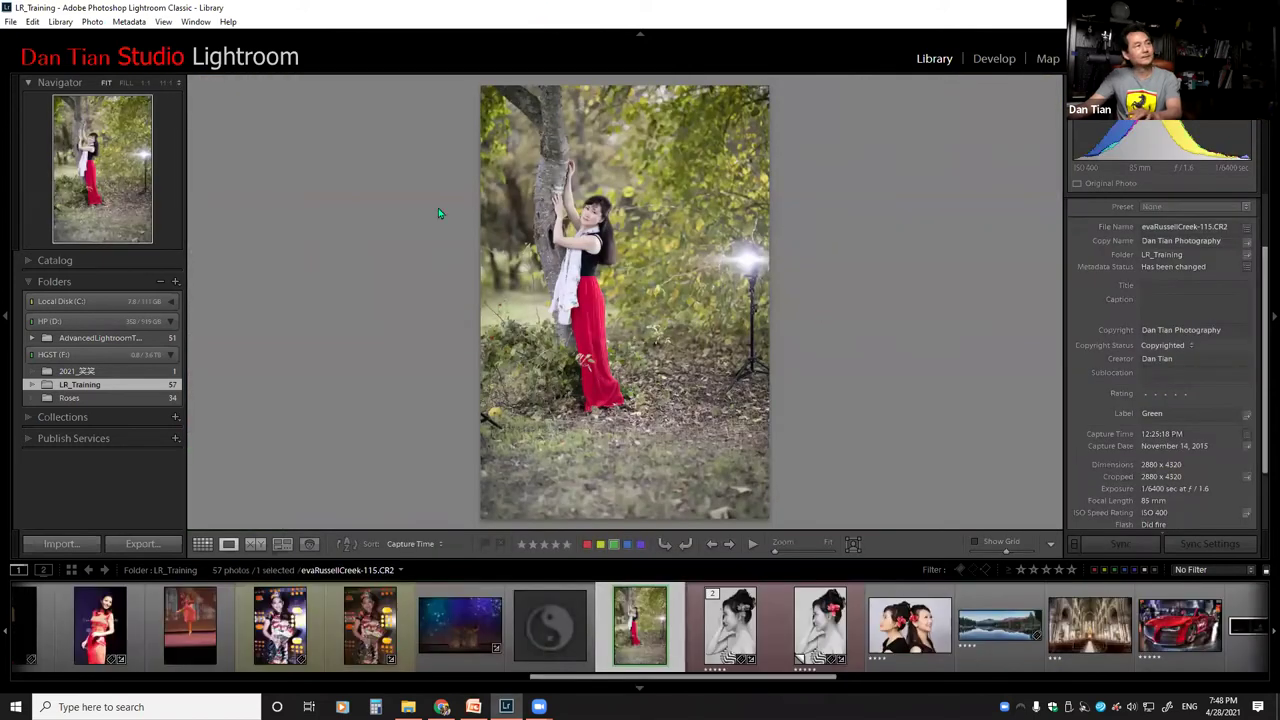
key(i)
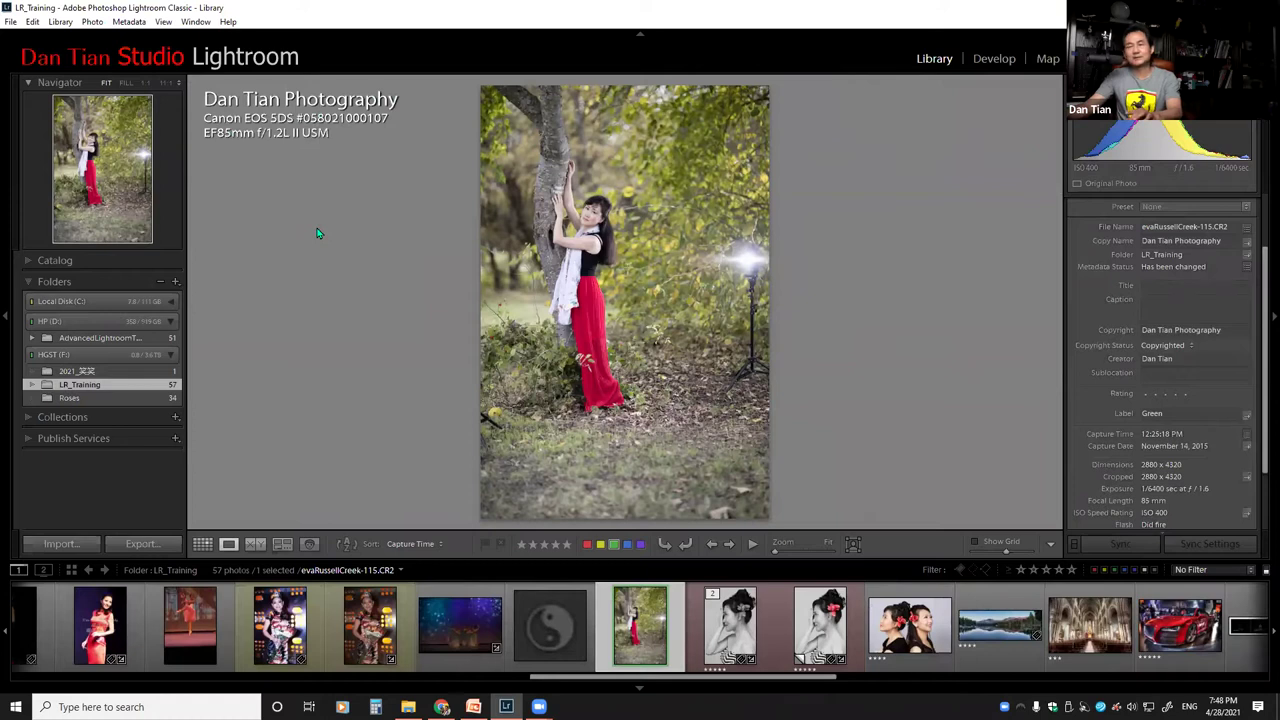
key(i)
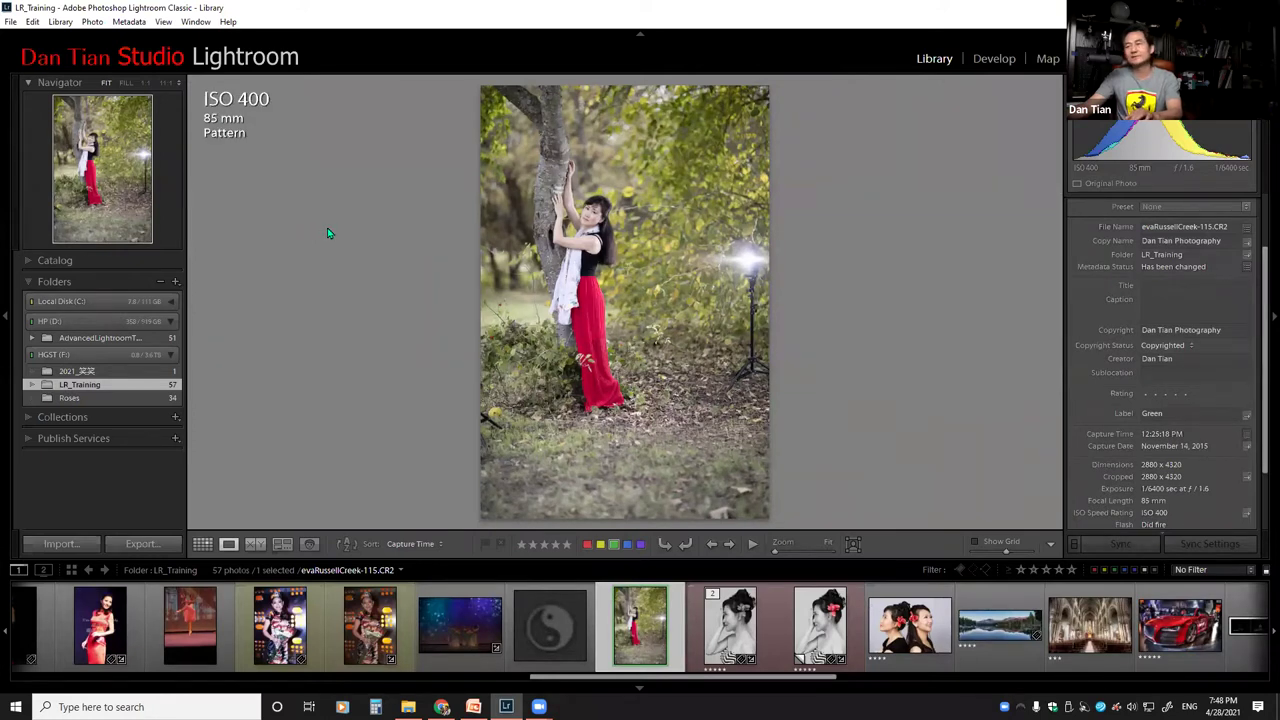
key(i)
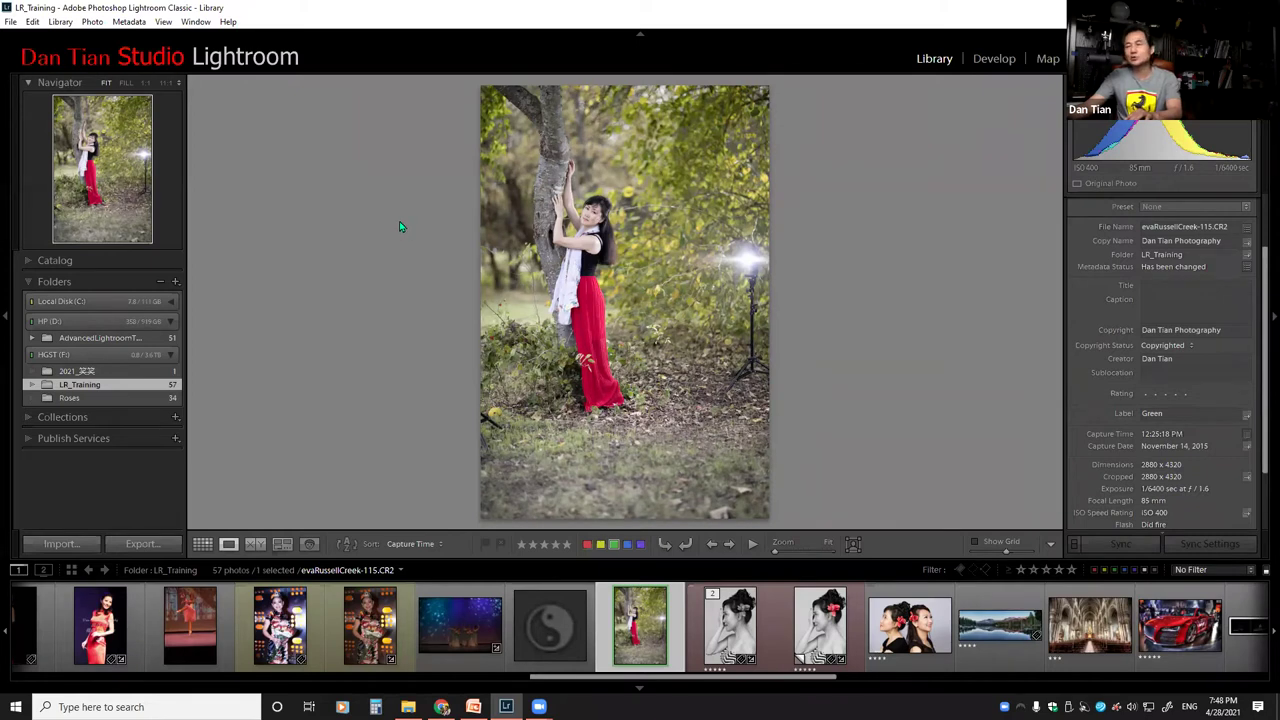
key(i)
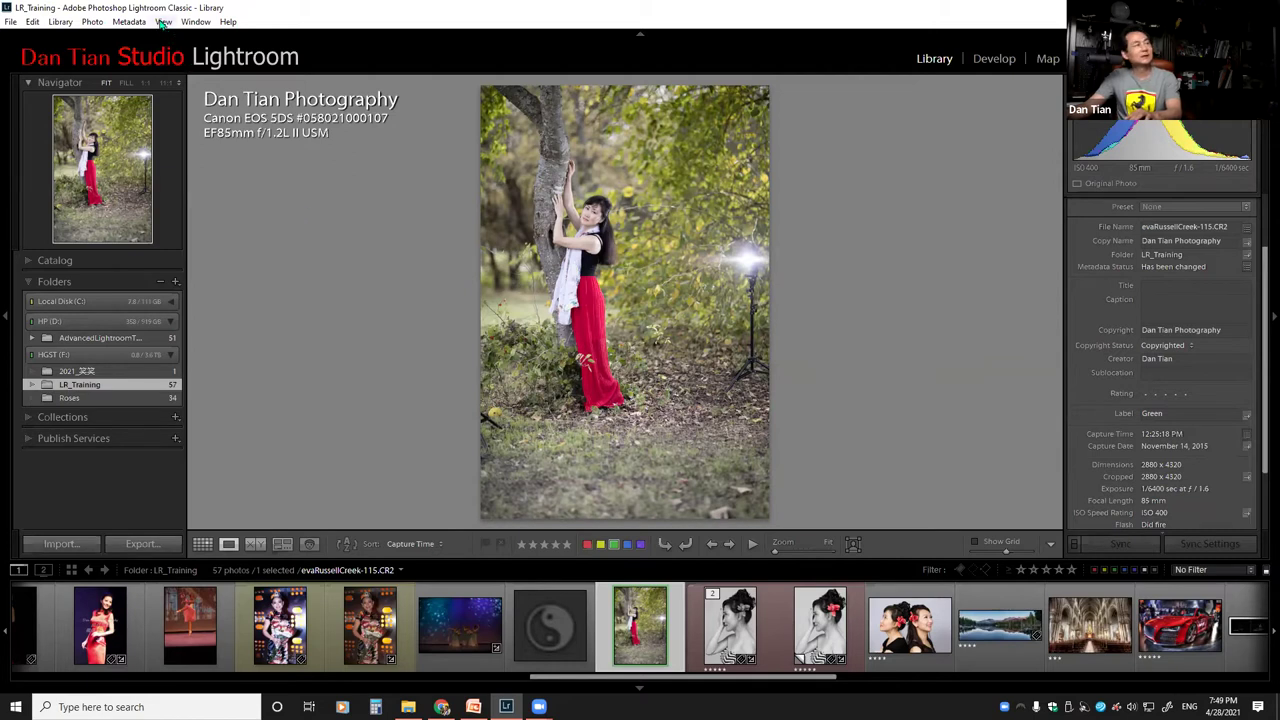
click(163, 22)
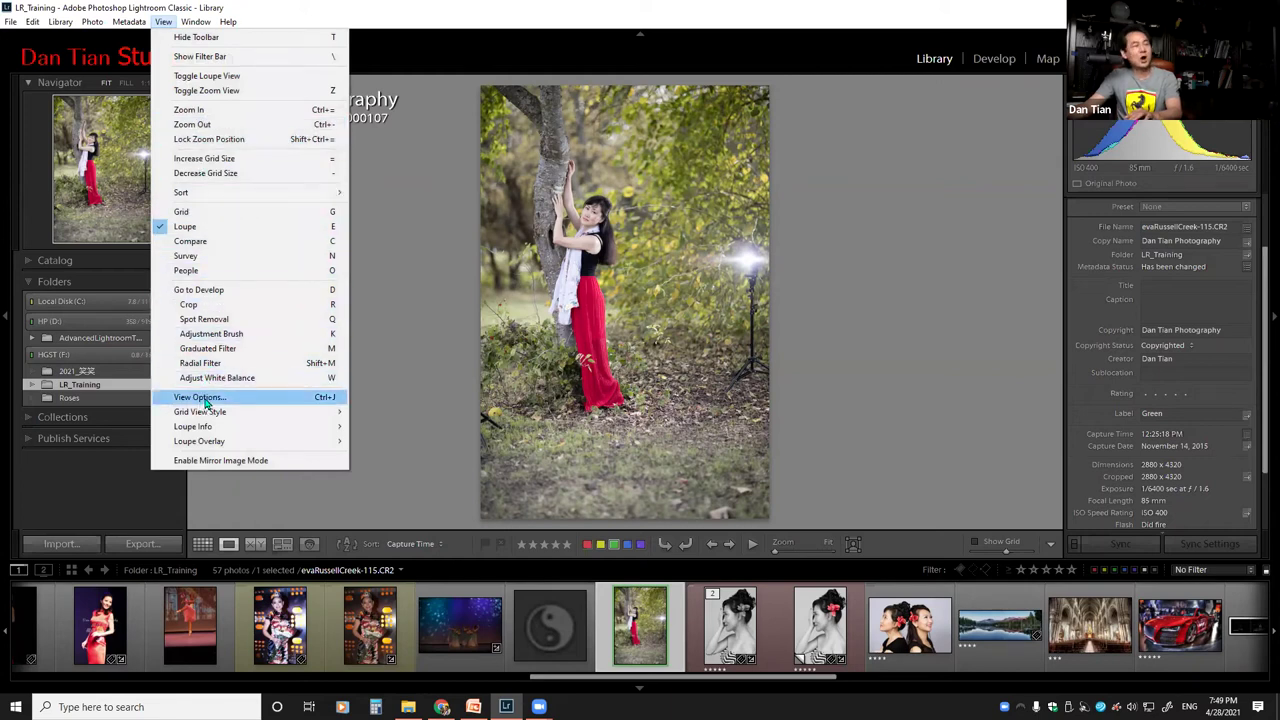
Set Loupe Info 1 to show Exposure Time and ISO Speed Rating instead of Copyright and Lens.
click(200, 404)
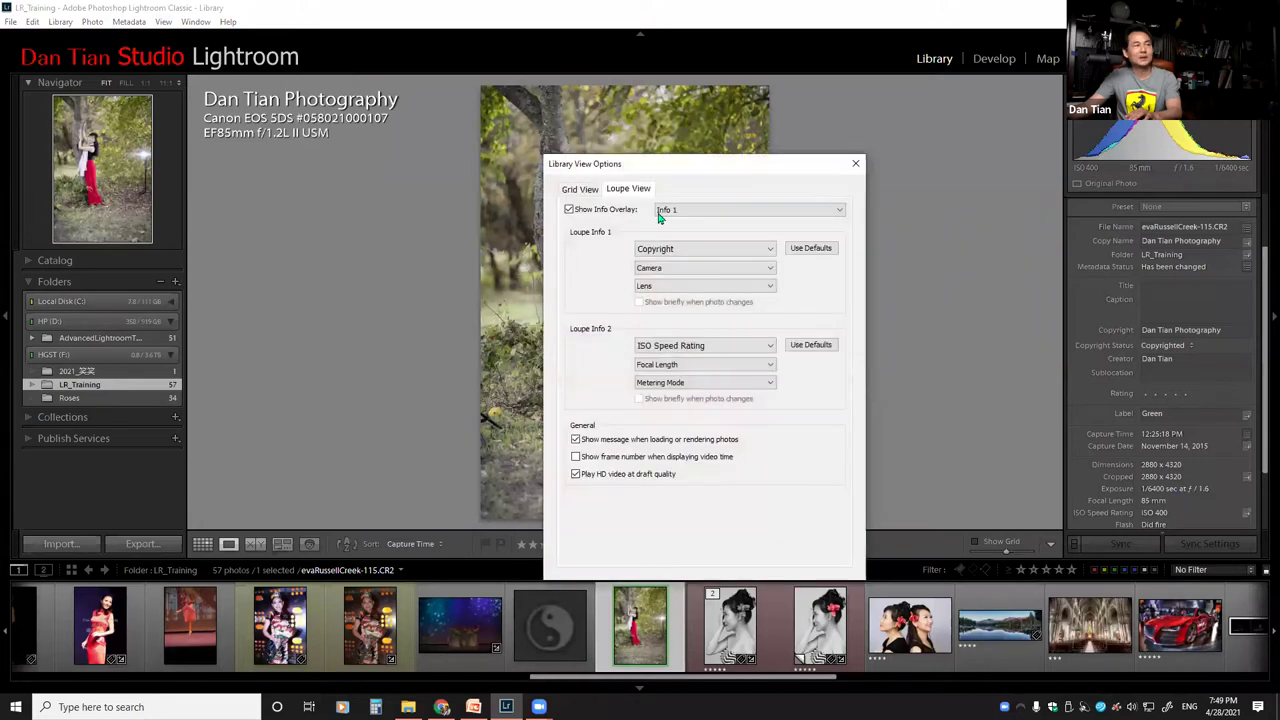
drag(658, 169, 415, 165)
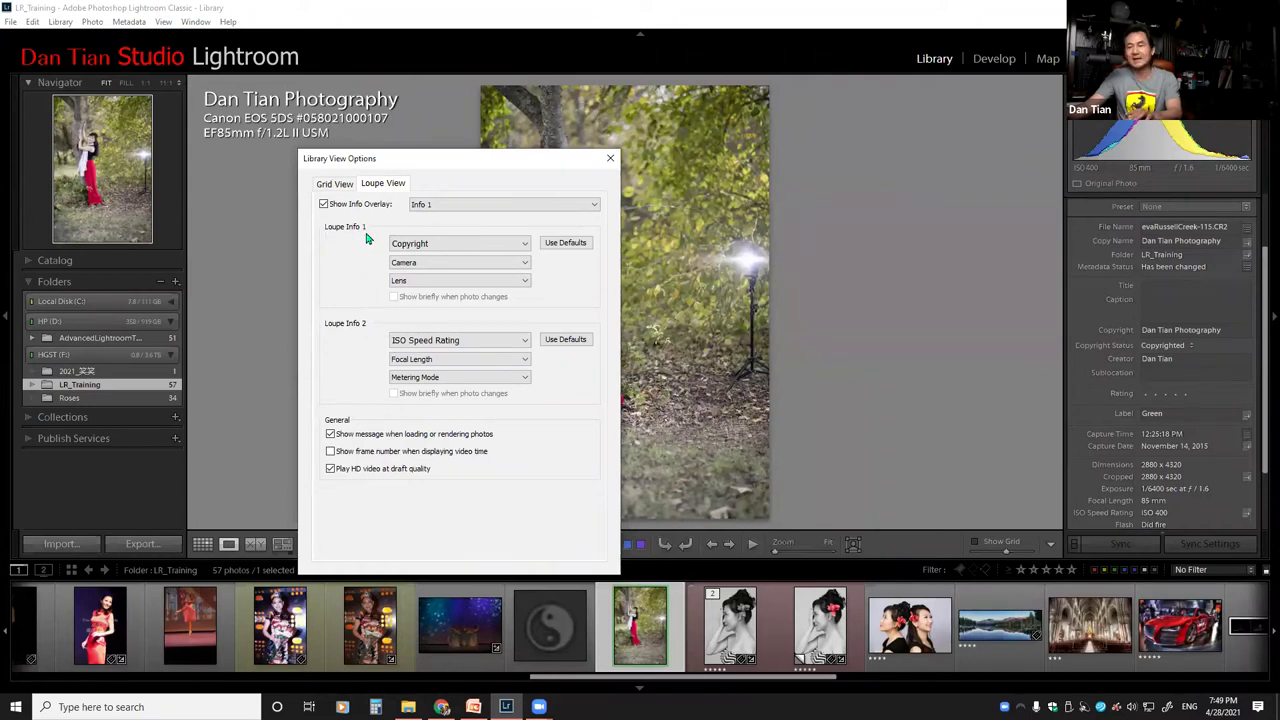
click(527, 249)
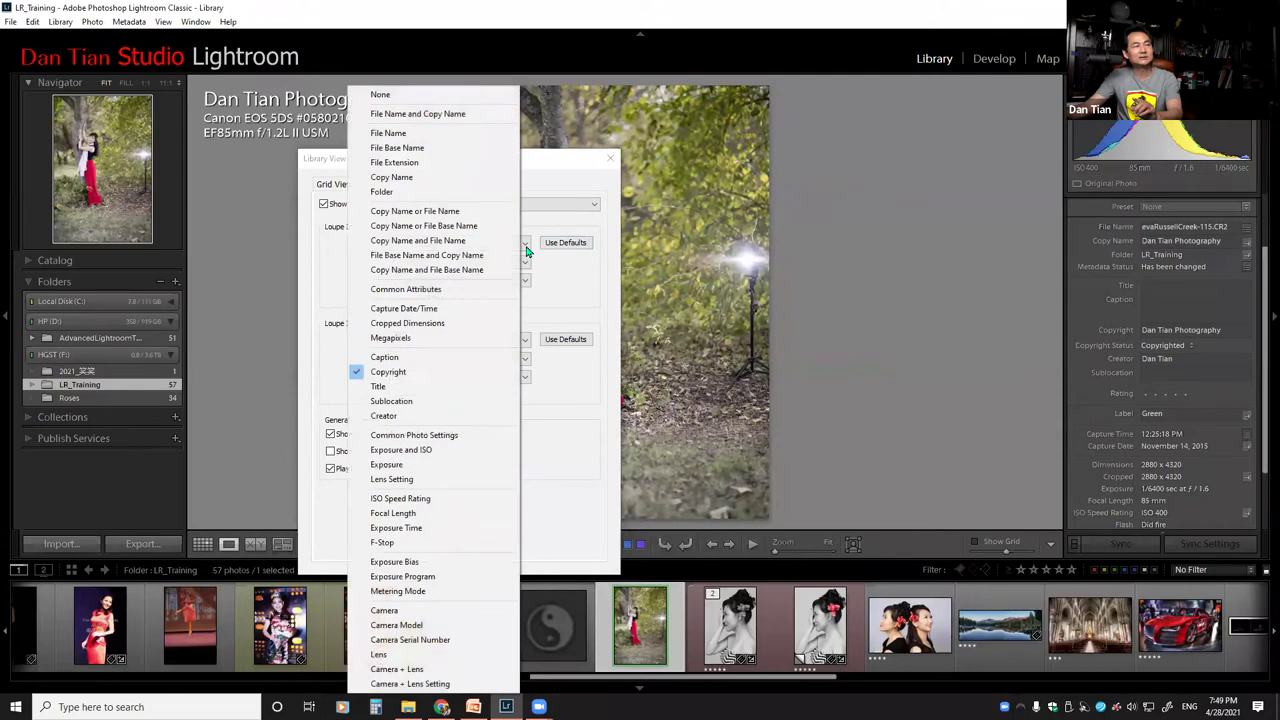
click(555, 297)
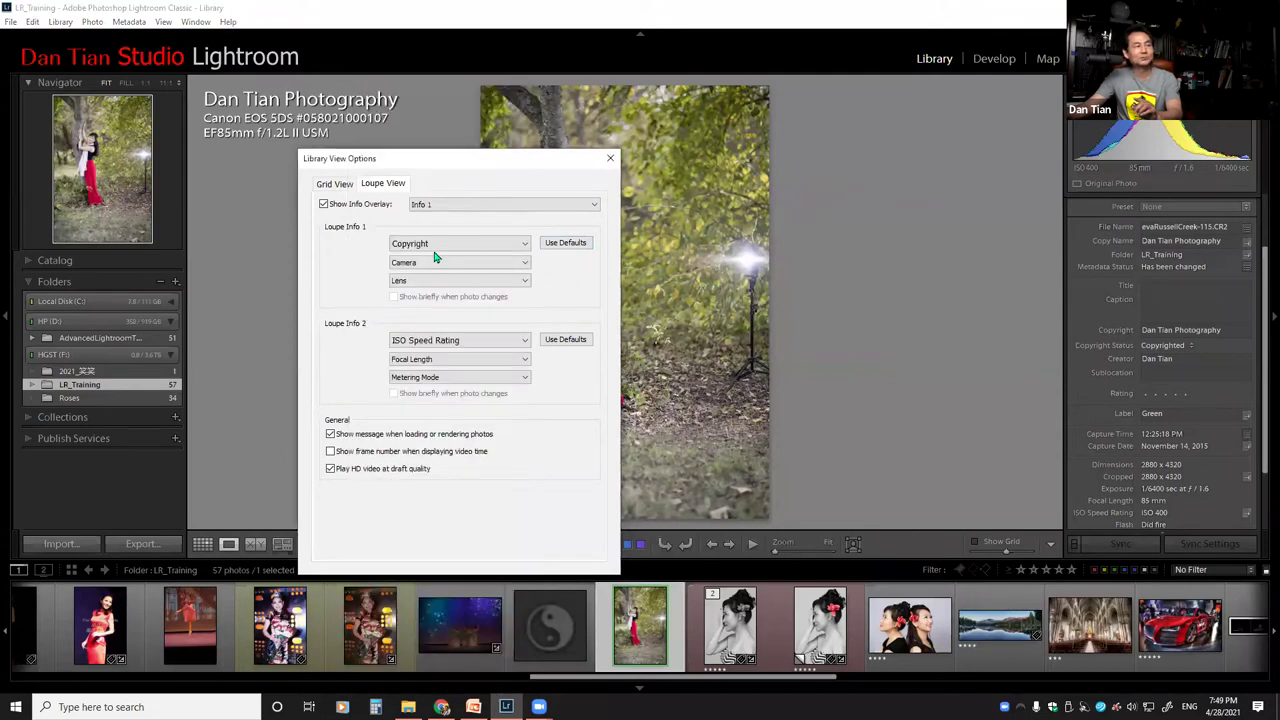
click(522, 248)
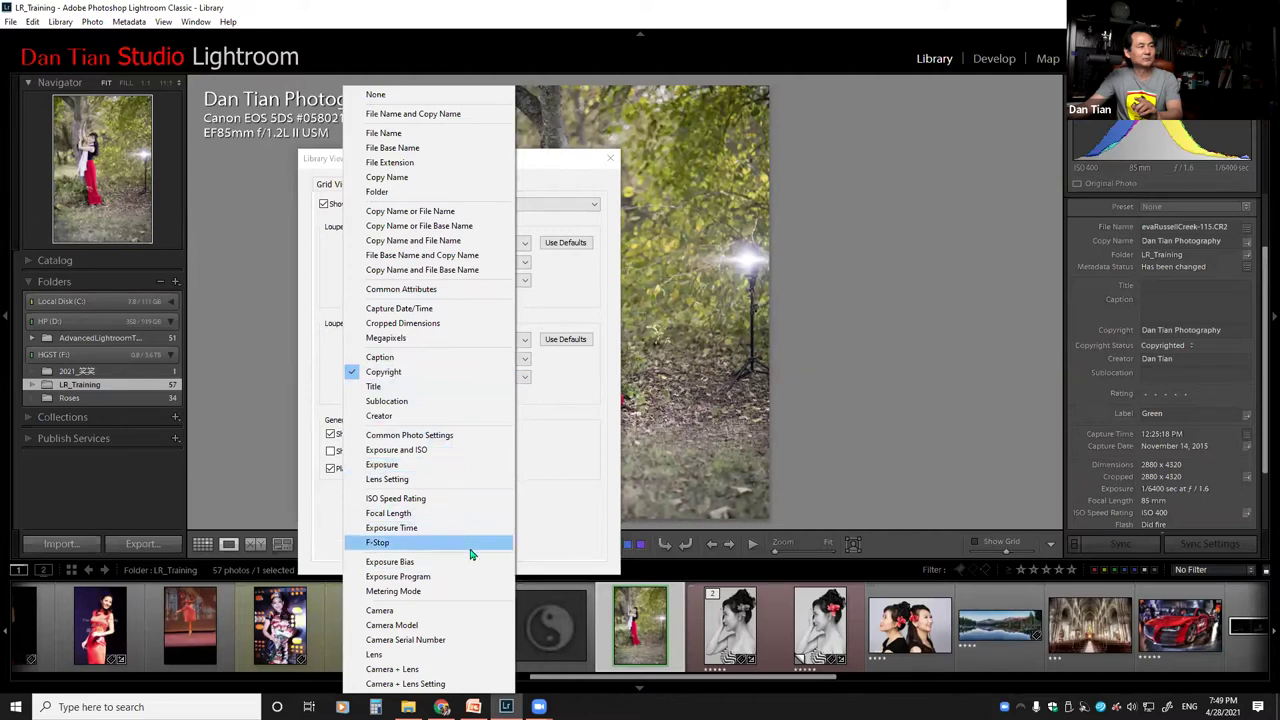
click(400, 532)
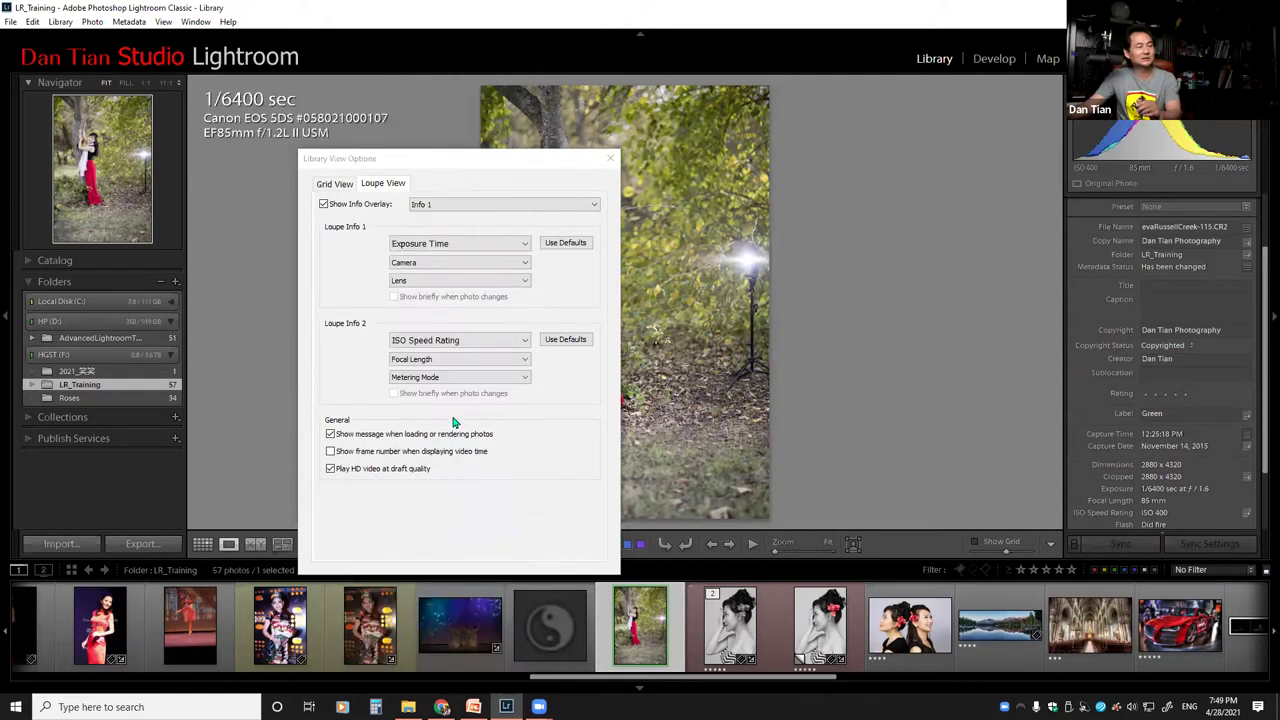
click(524, 281)
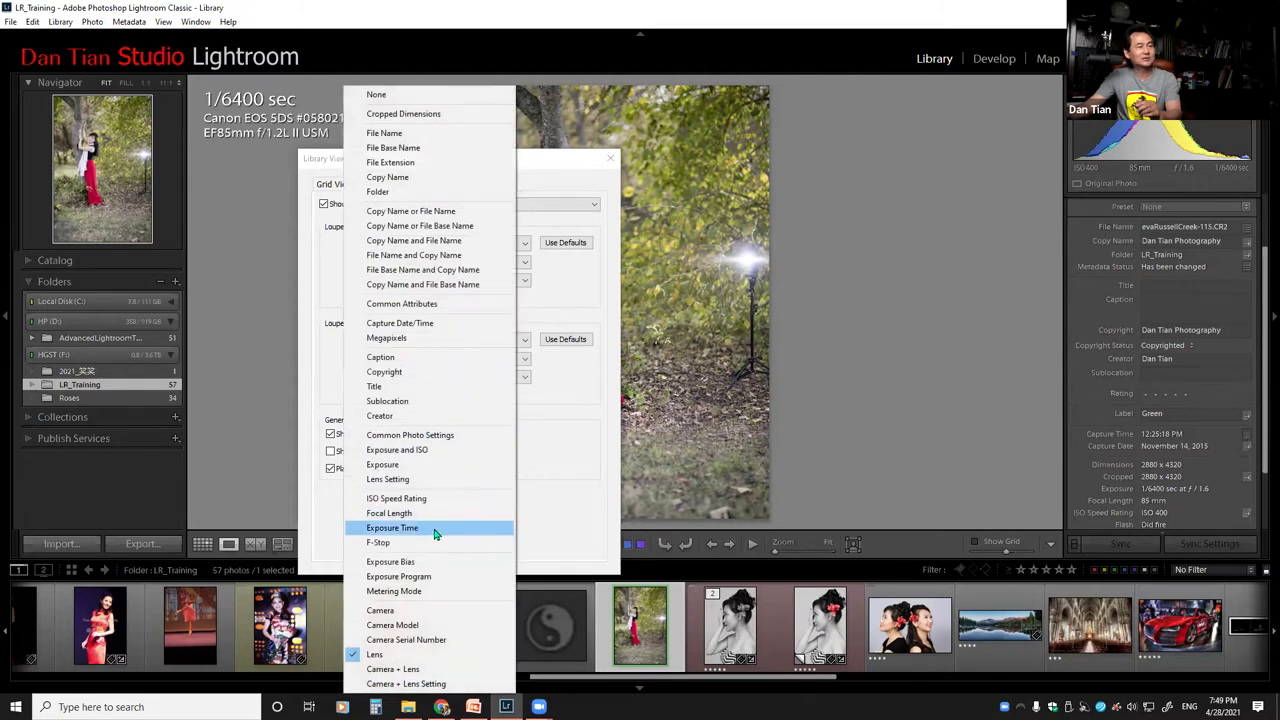
click(417, 500)
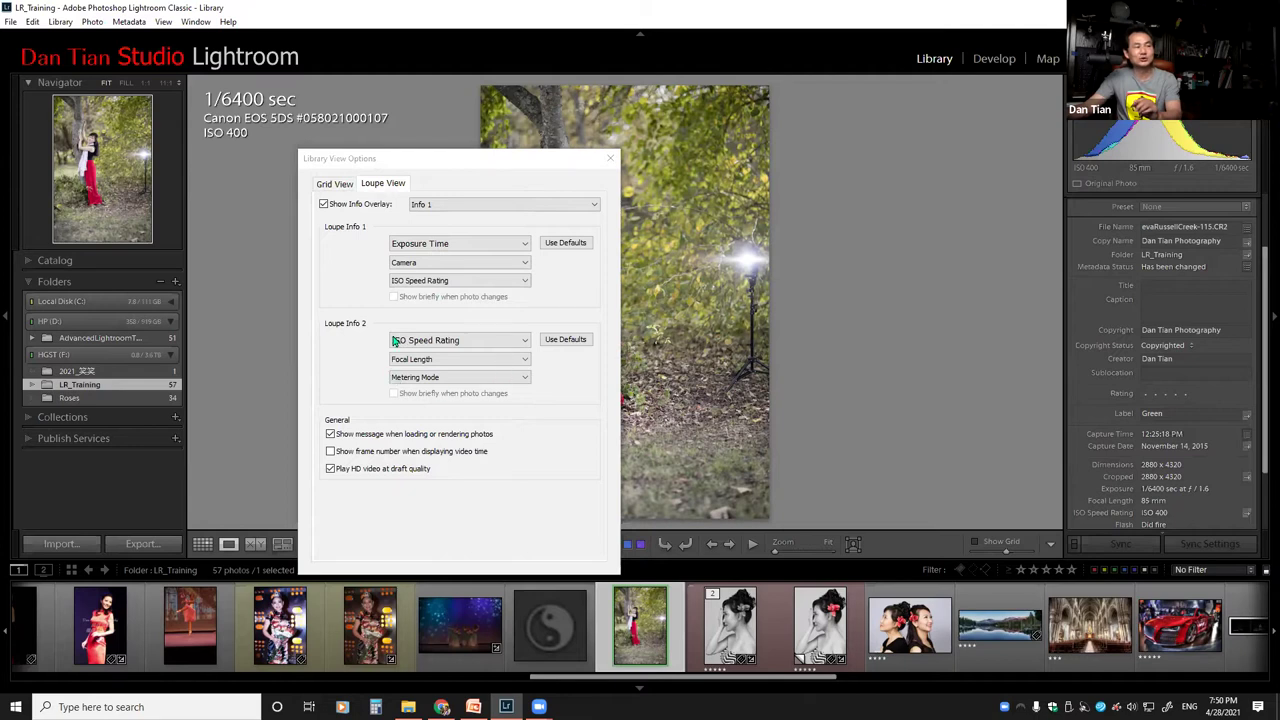
click(609, 161)
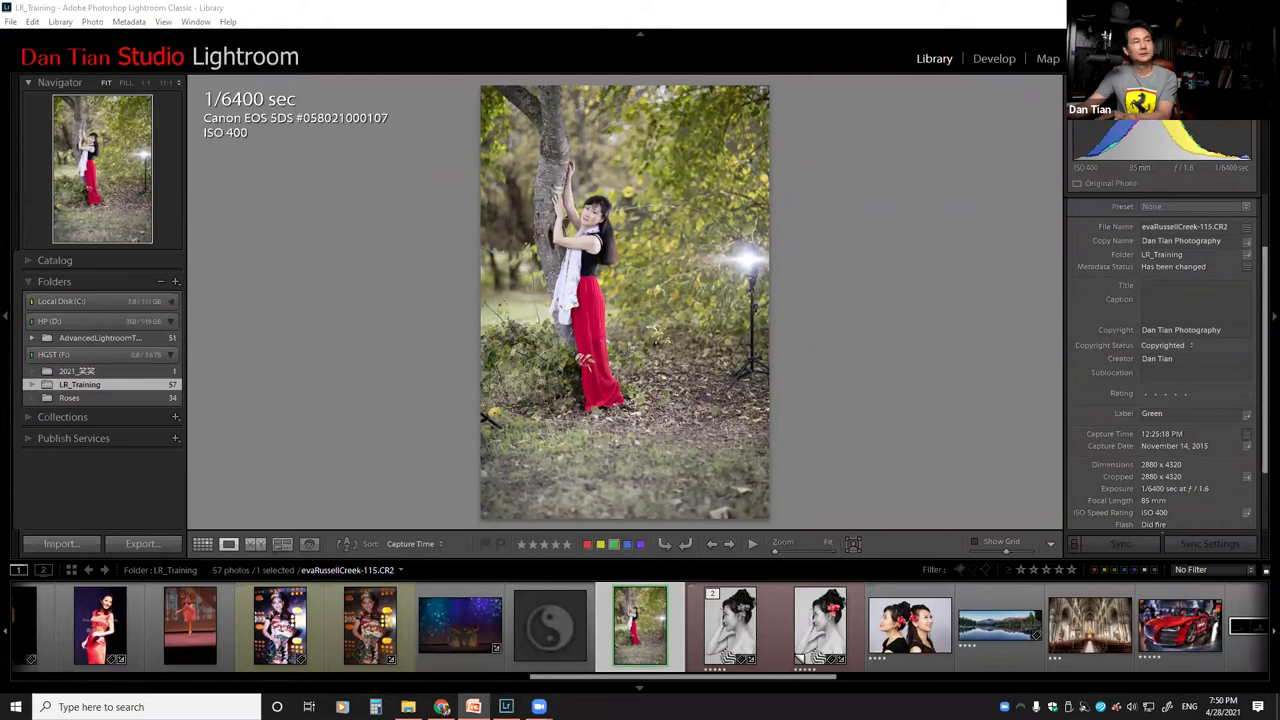
key(alt+Tab)
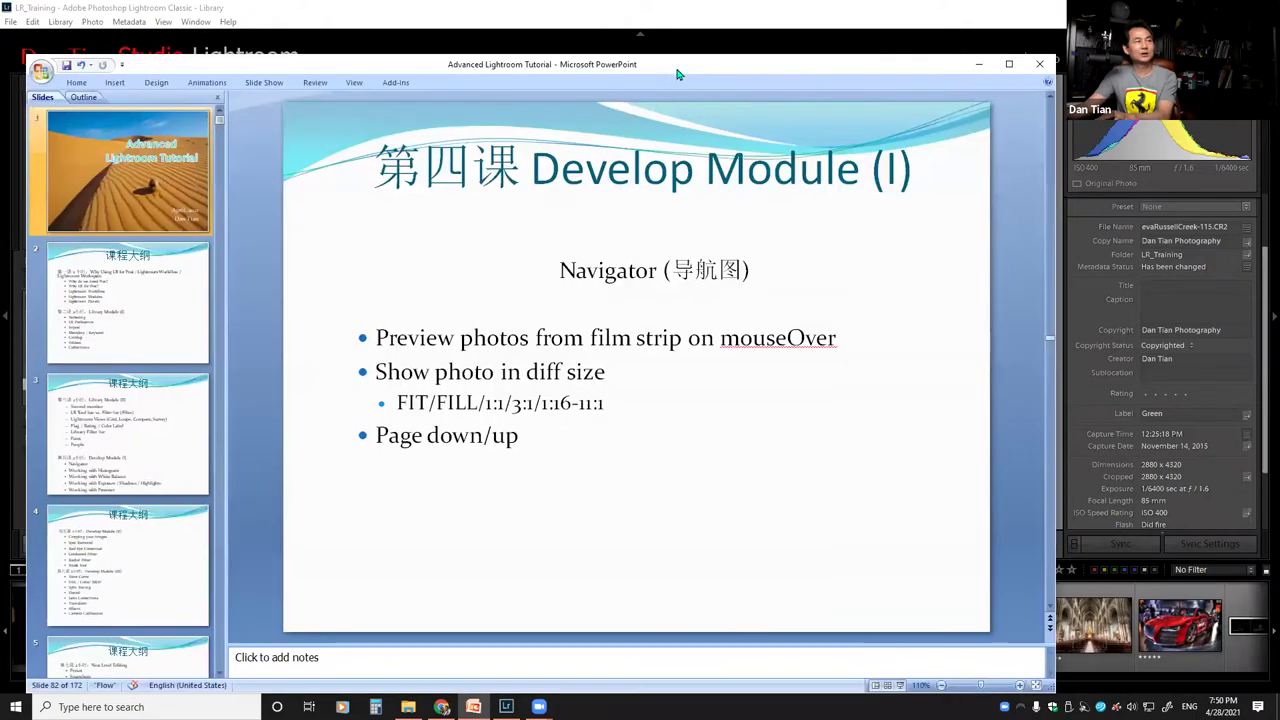
Maximize the PowerPoint window and go to slide 3, the course outline.
double_click(855, 64)
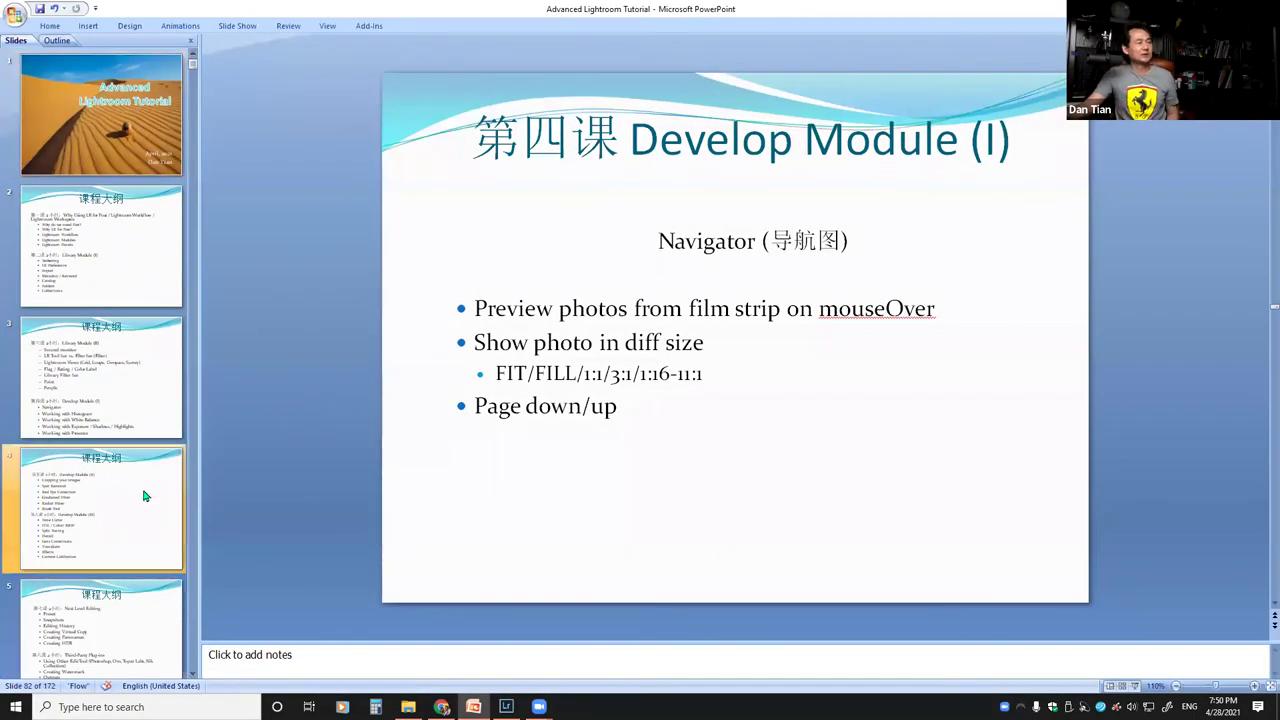
click(120, 390)
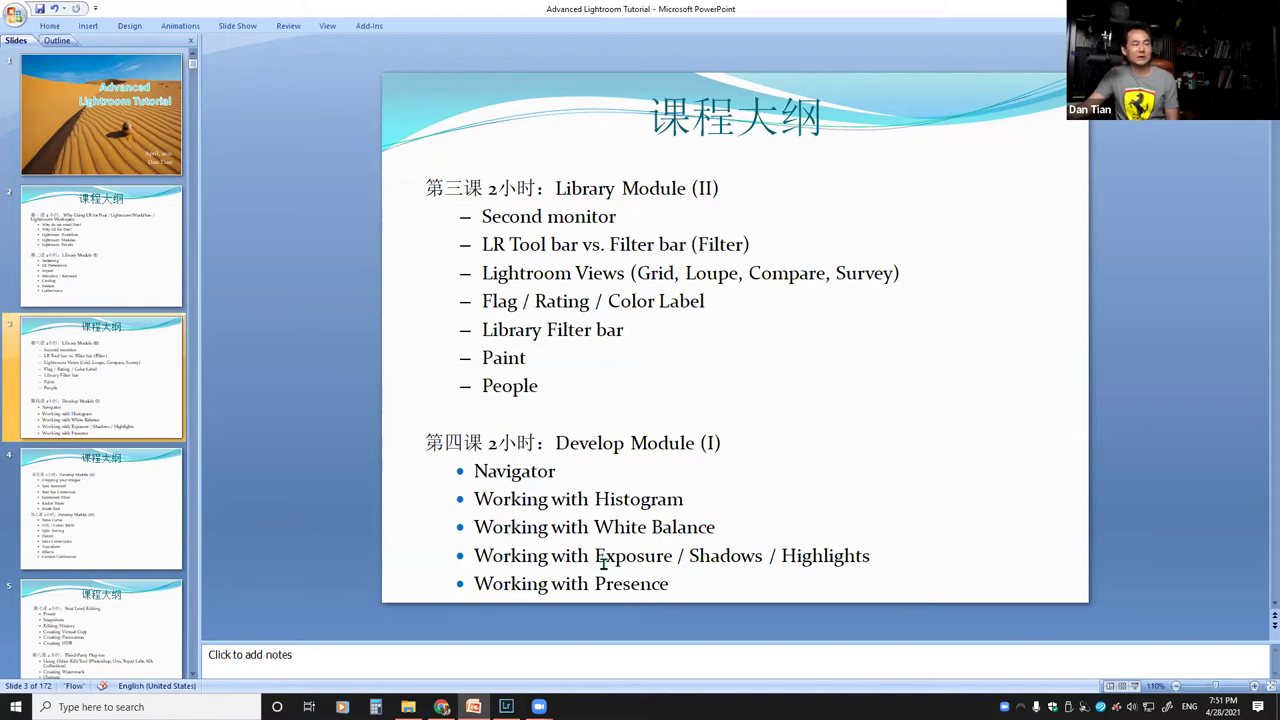
key(Page_Down)
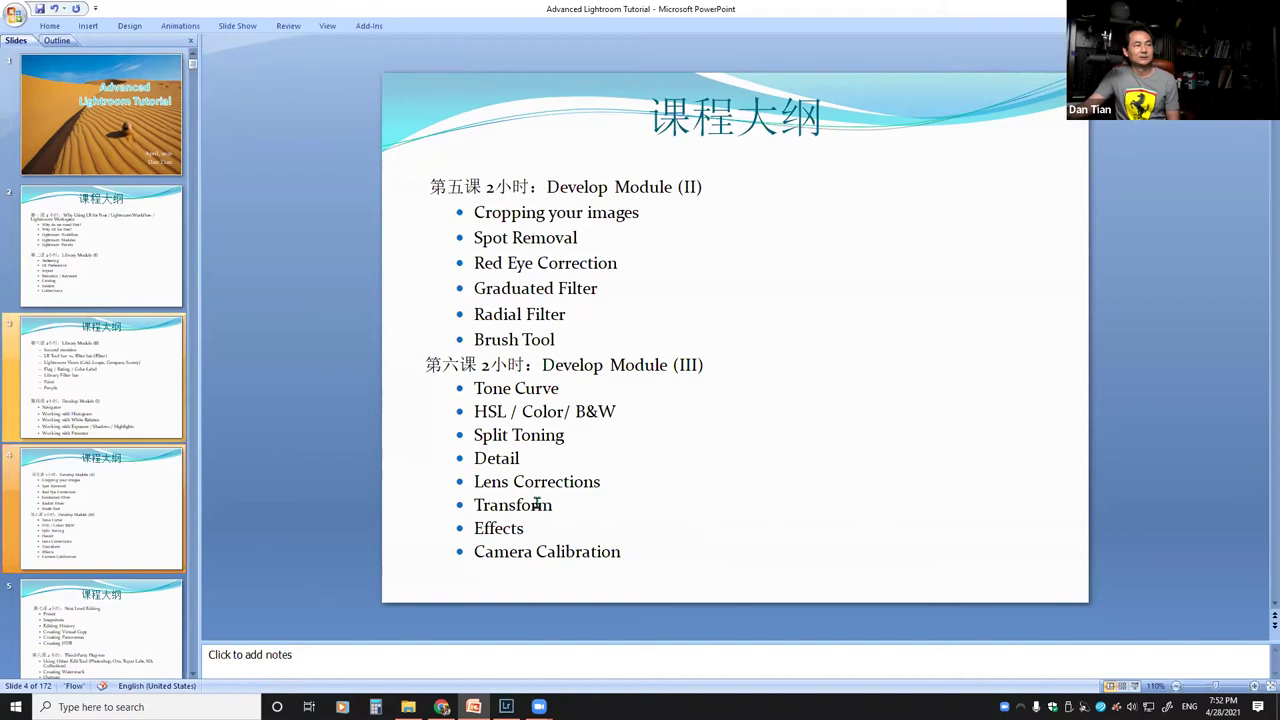
Advance the presentation to slide 5.
key(Page_Down)
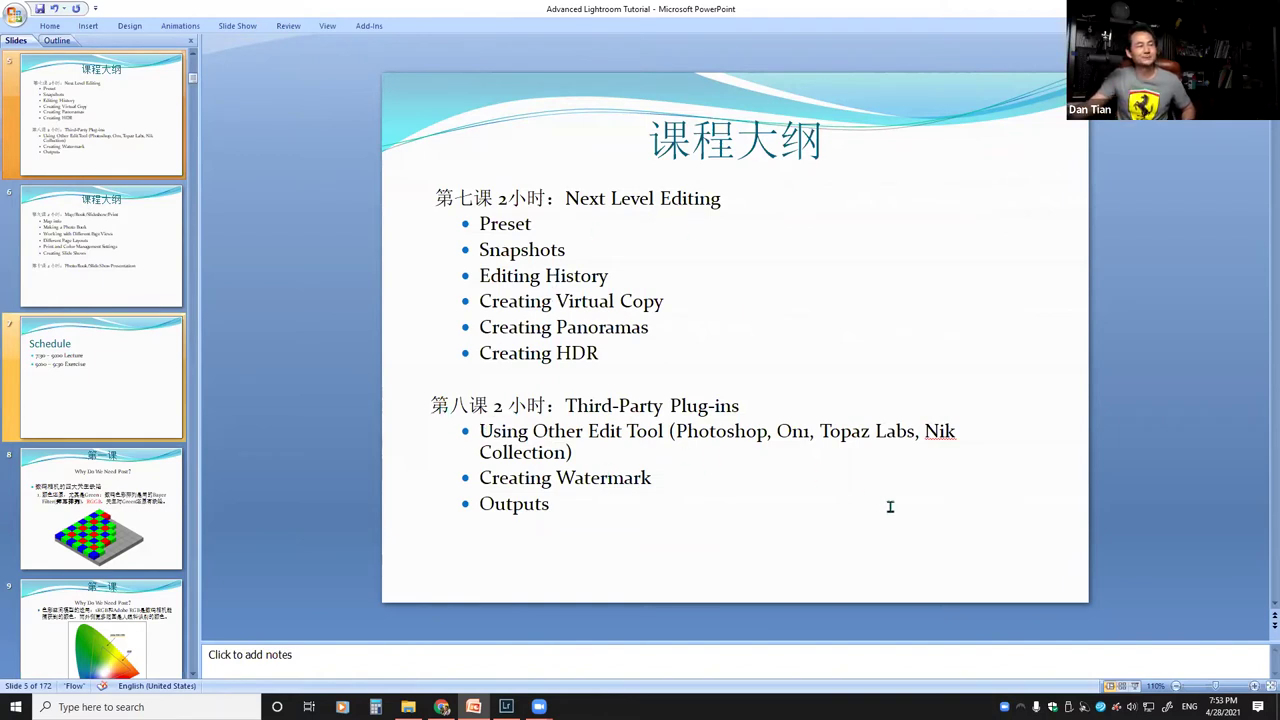
Move to slide 6, restore PowerPoint to a smaller window, and bring Lightroom forward.
scroll(890, 507, down, 5)
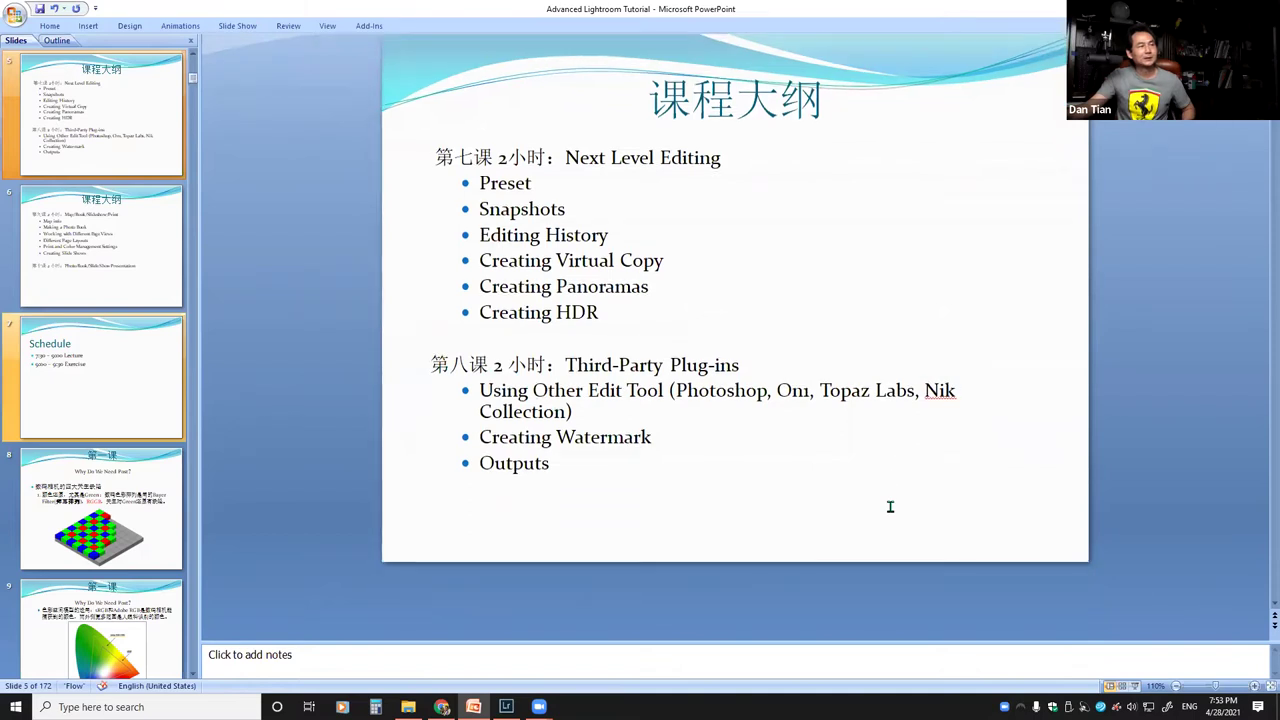
scroll(892, 513, down, 1)
scroll(891, 511, up, 1)
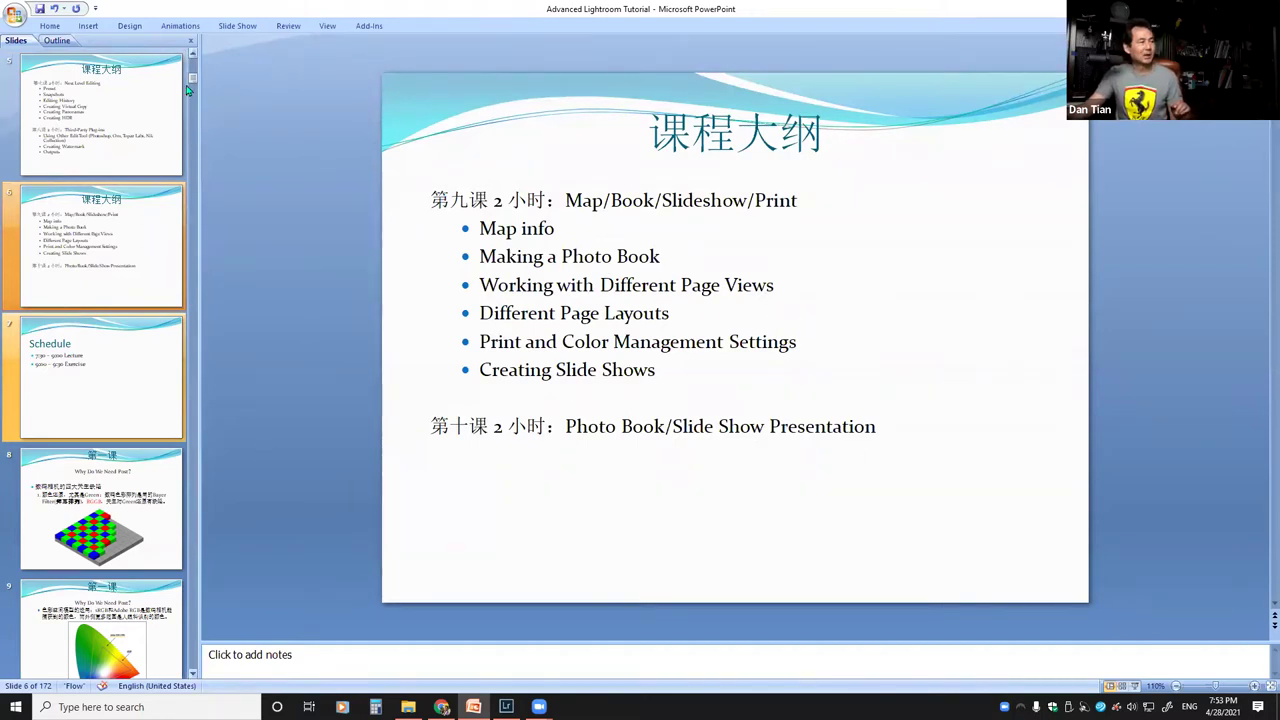
drag(193, 84, 193, 178)
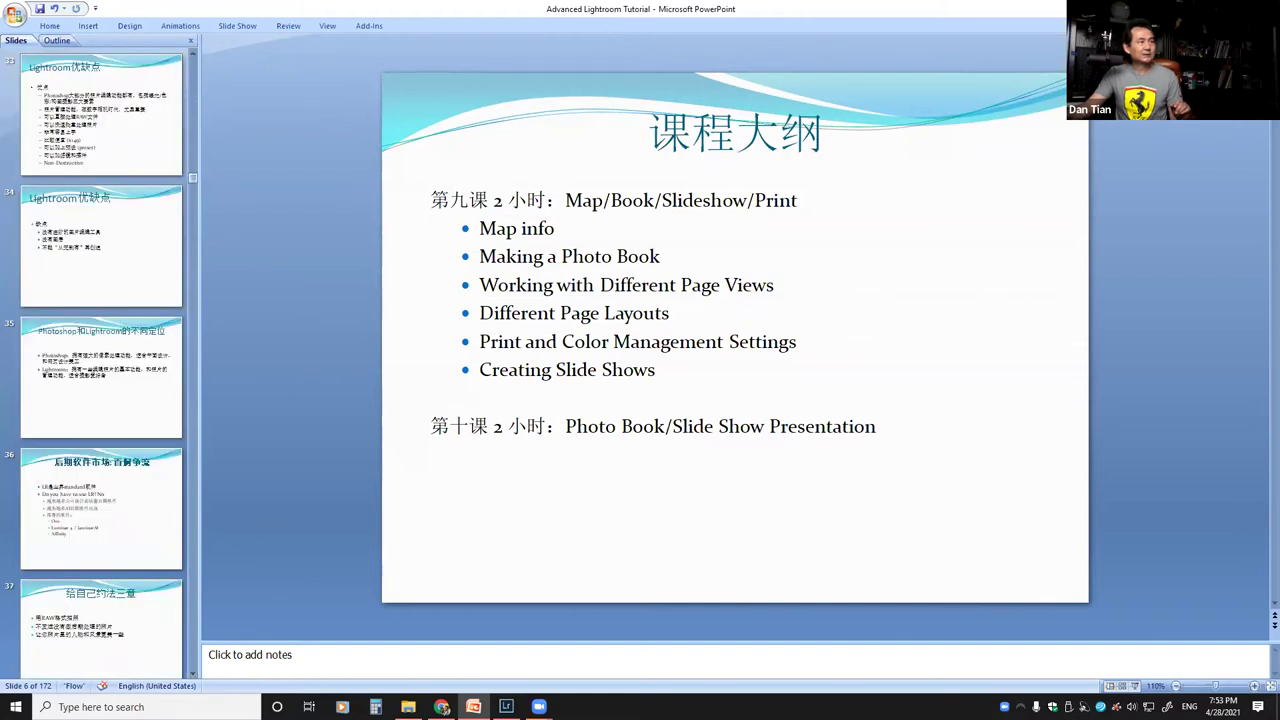
drag(539, 11, 559, 68)
key(alt+Tab)
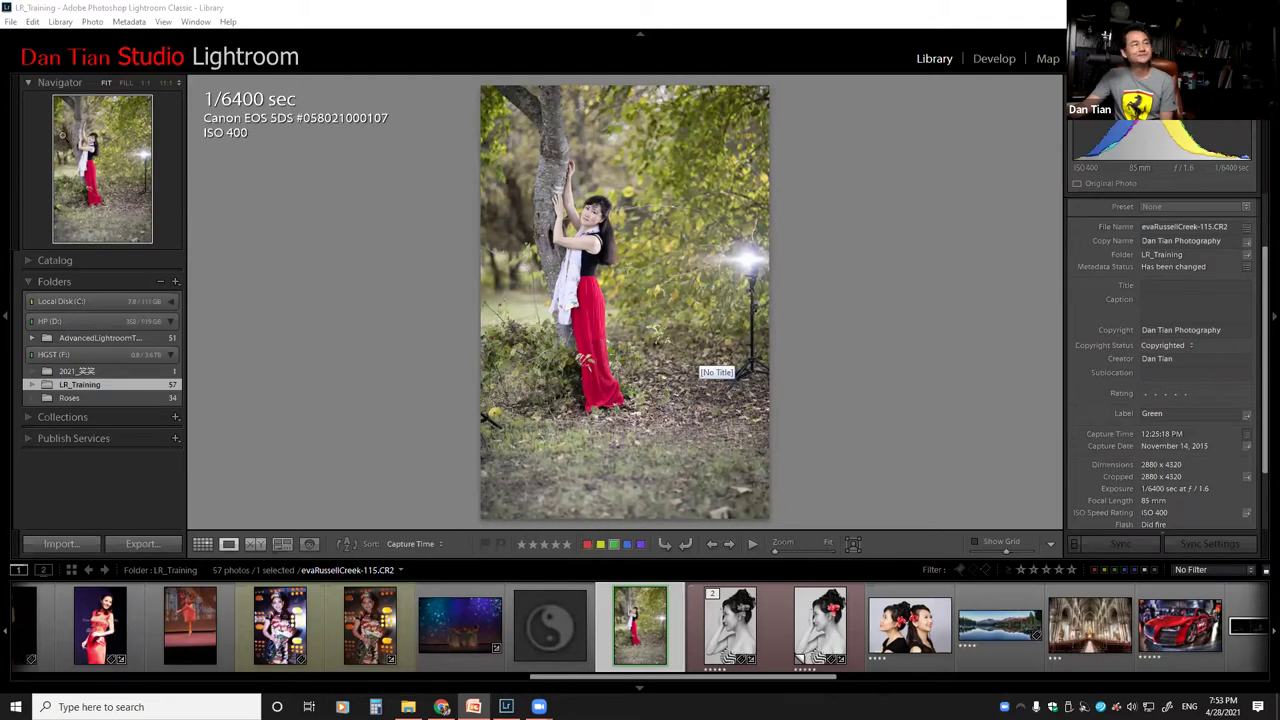
Collapse and re-expand the Navigator panel beside the loupe view.
click(27, 86)
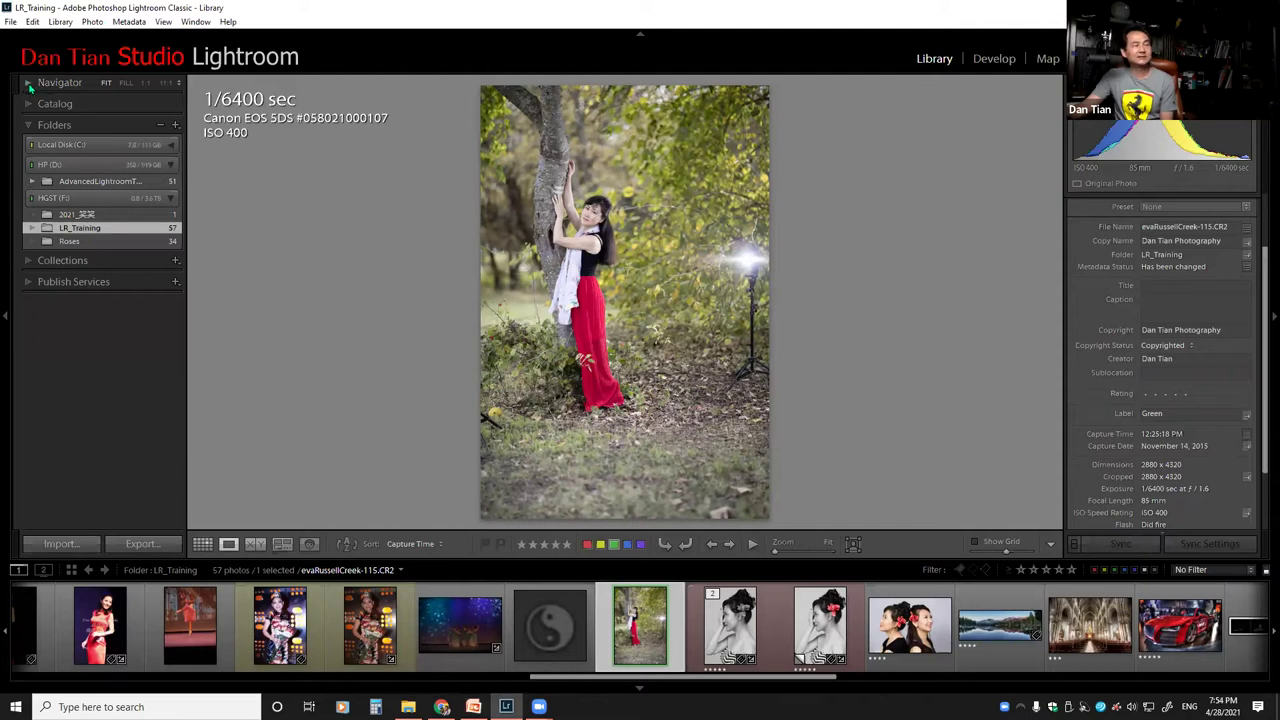
click(28, 86)
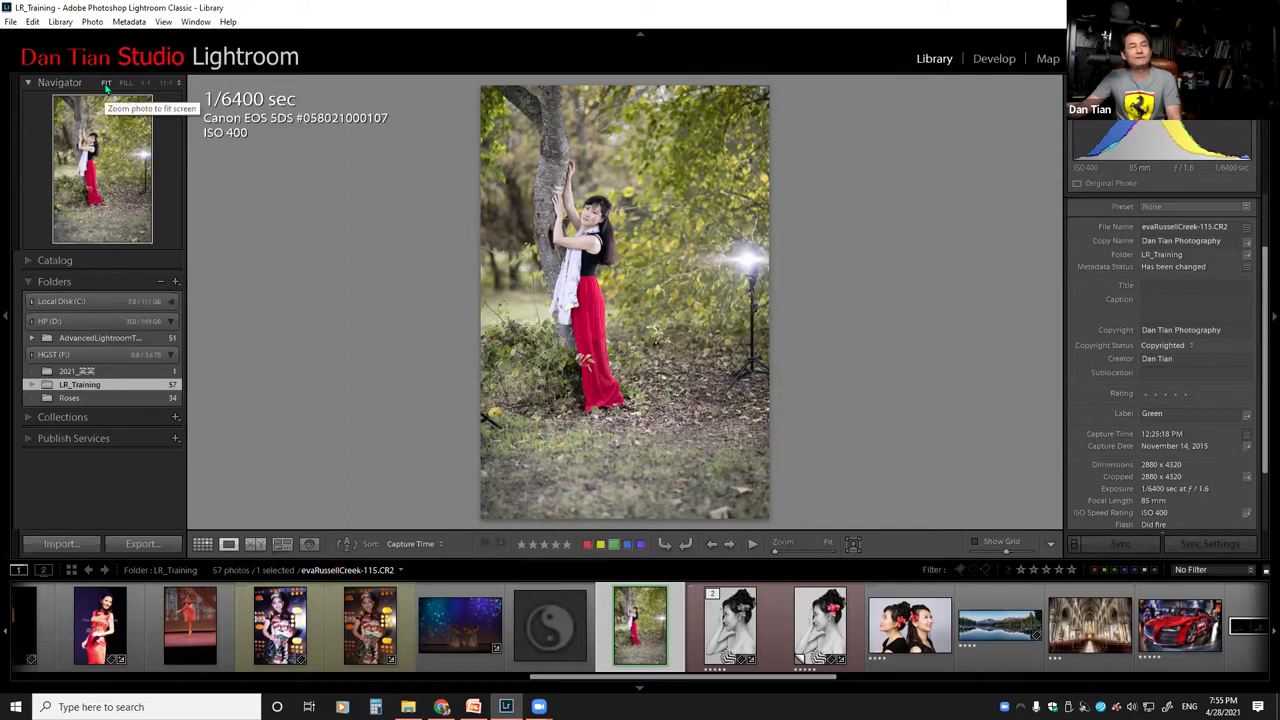
Check the Navigator zoom list without changing it, then zoom the portrait to Fill.
click(178, 86)
click(178, 86)
click(178, 86)
click(238, 210)
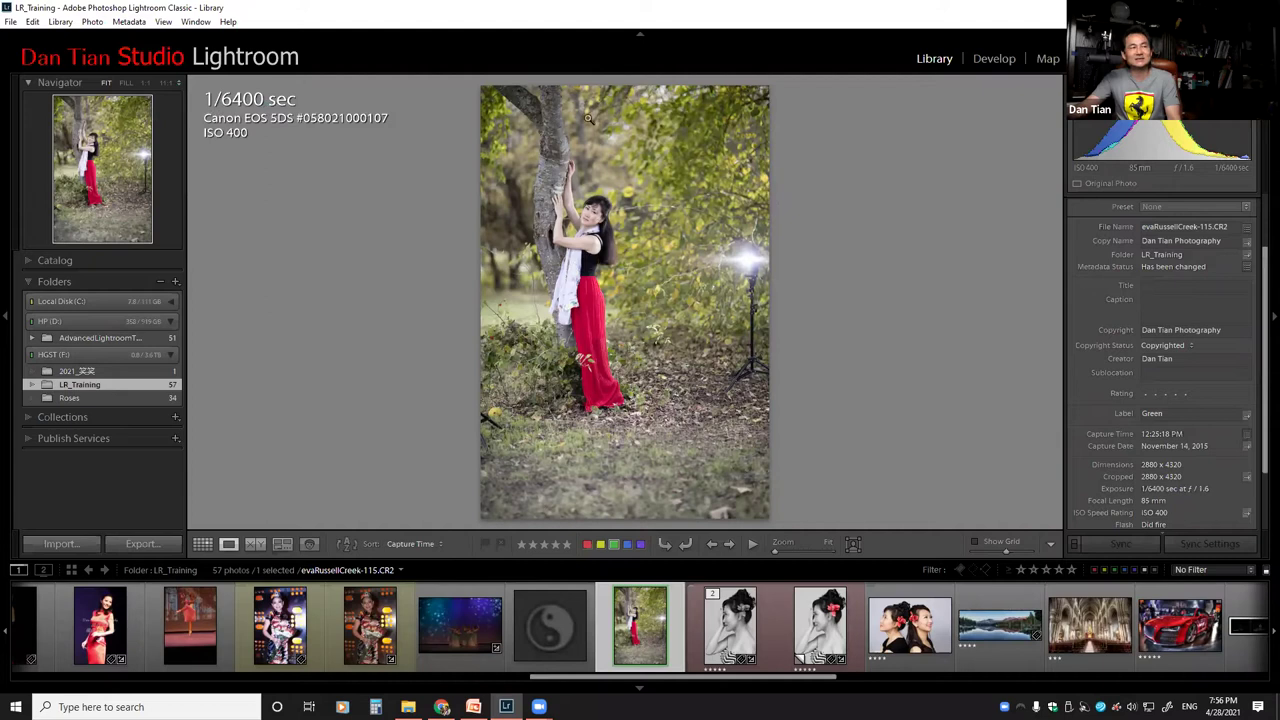
click(125, 84)
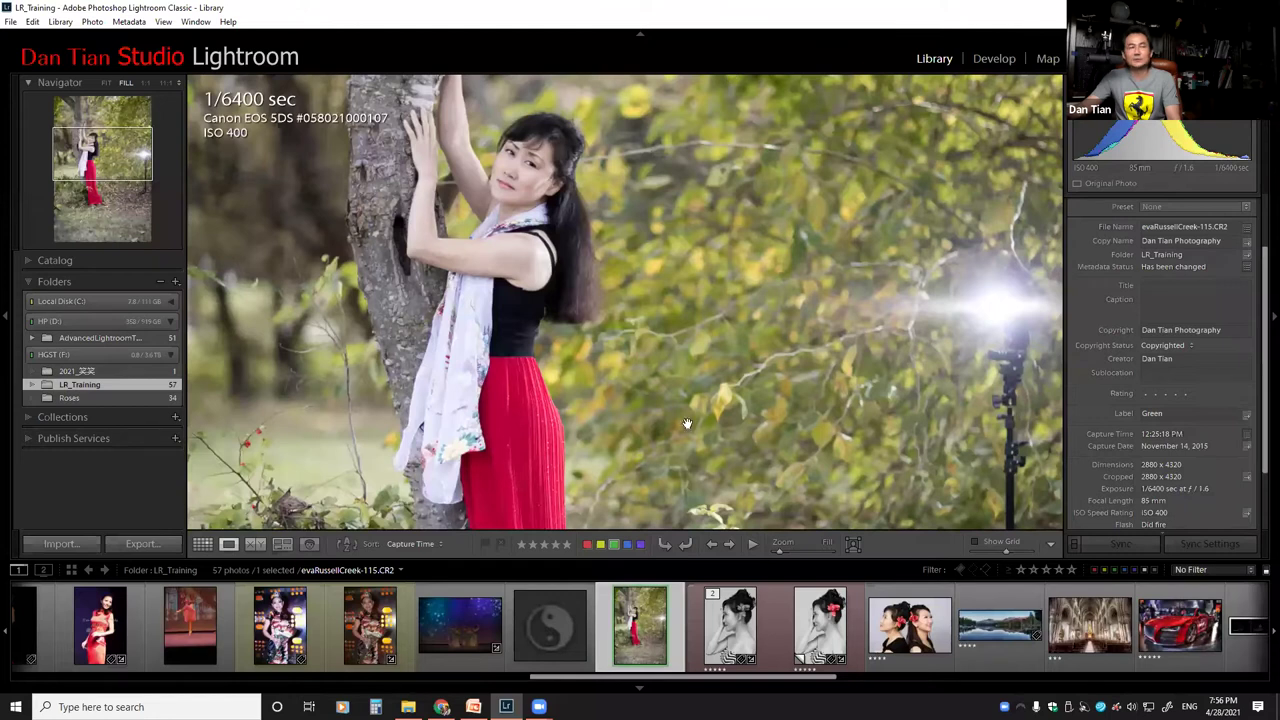
click(148, 84)
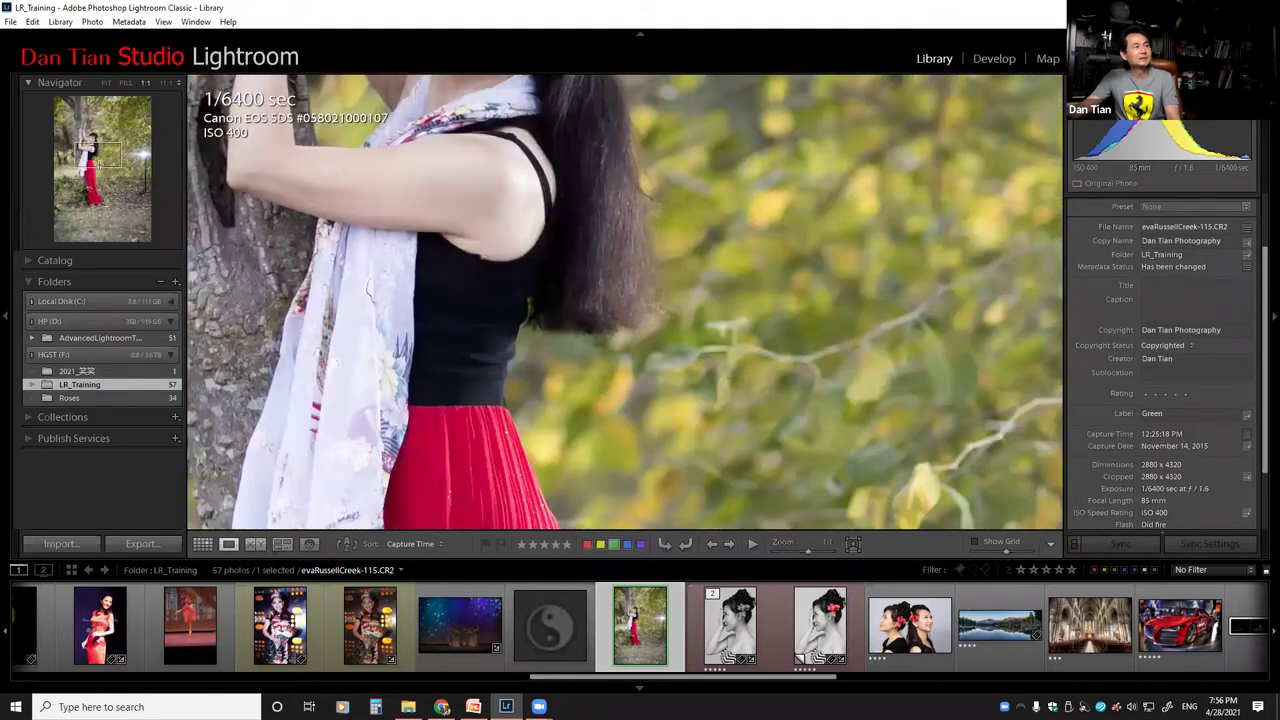
Pan the 1:1 view to the woman's face beside the tree trunk.
drag(96, 155, 90, 133)
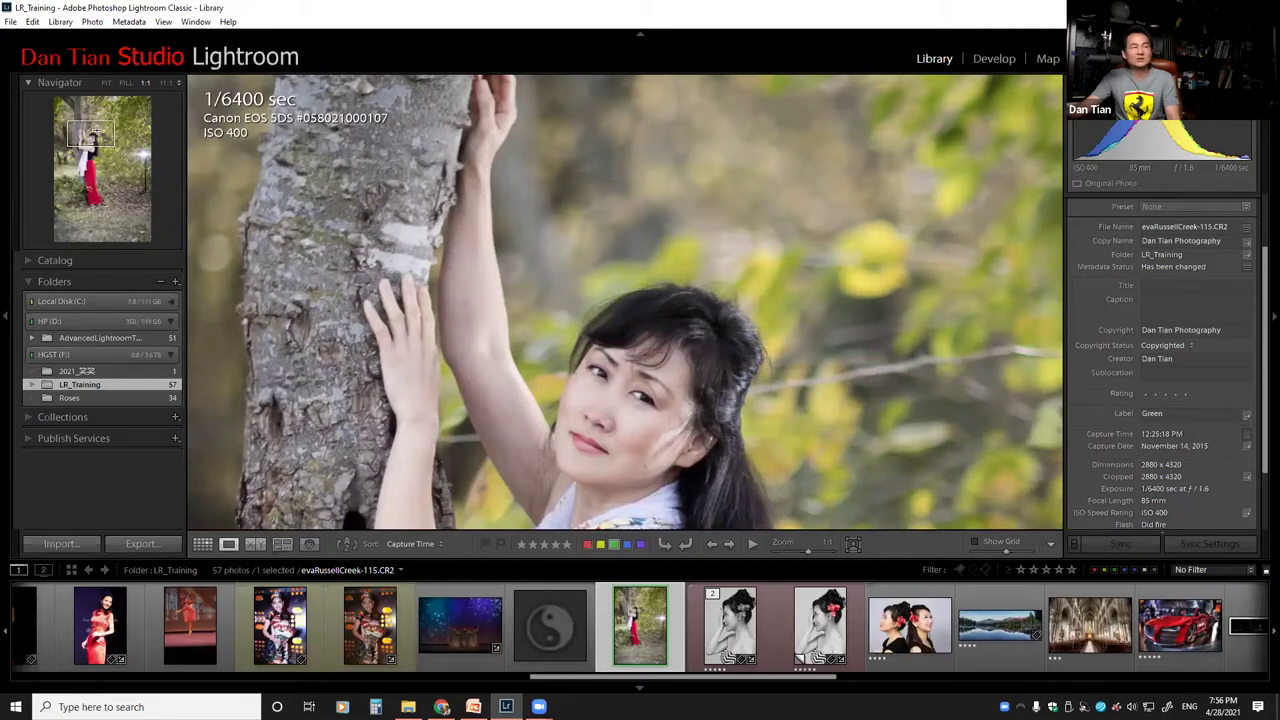
drag(93, 130, 110, 133)
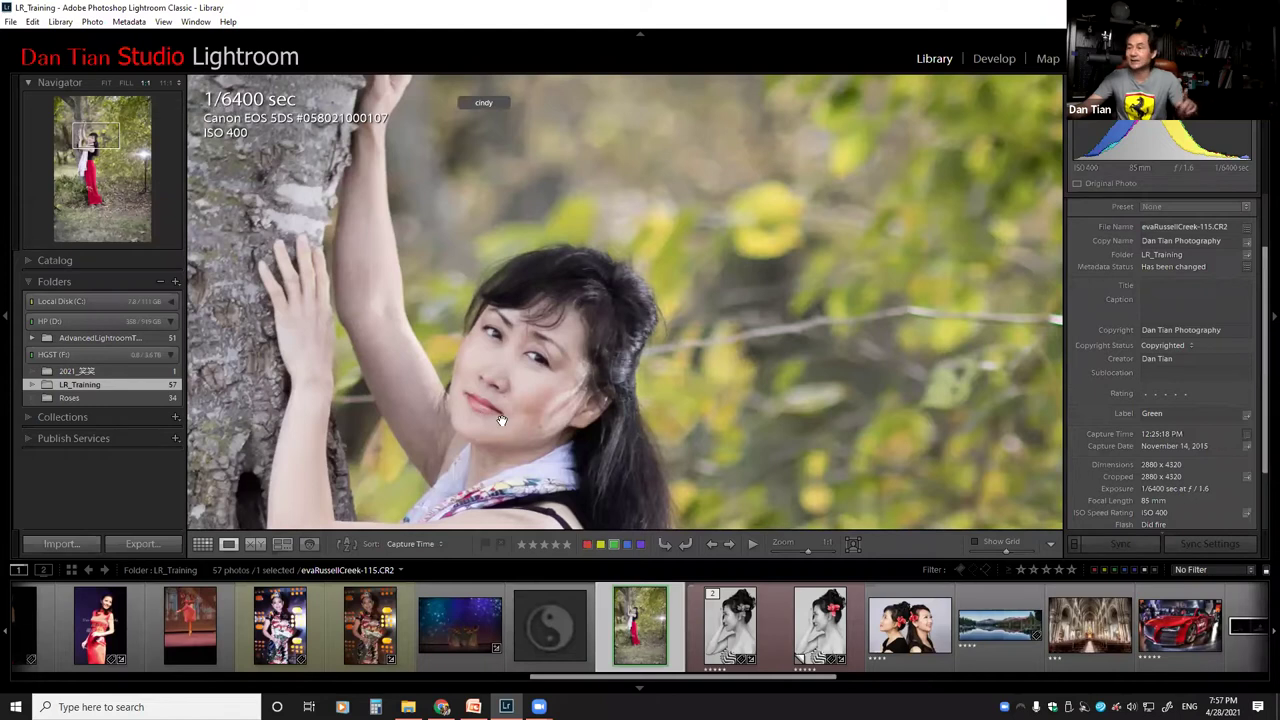
drag(510, 415, 569, 362)
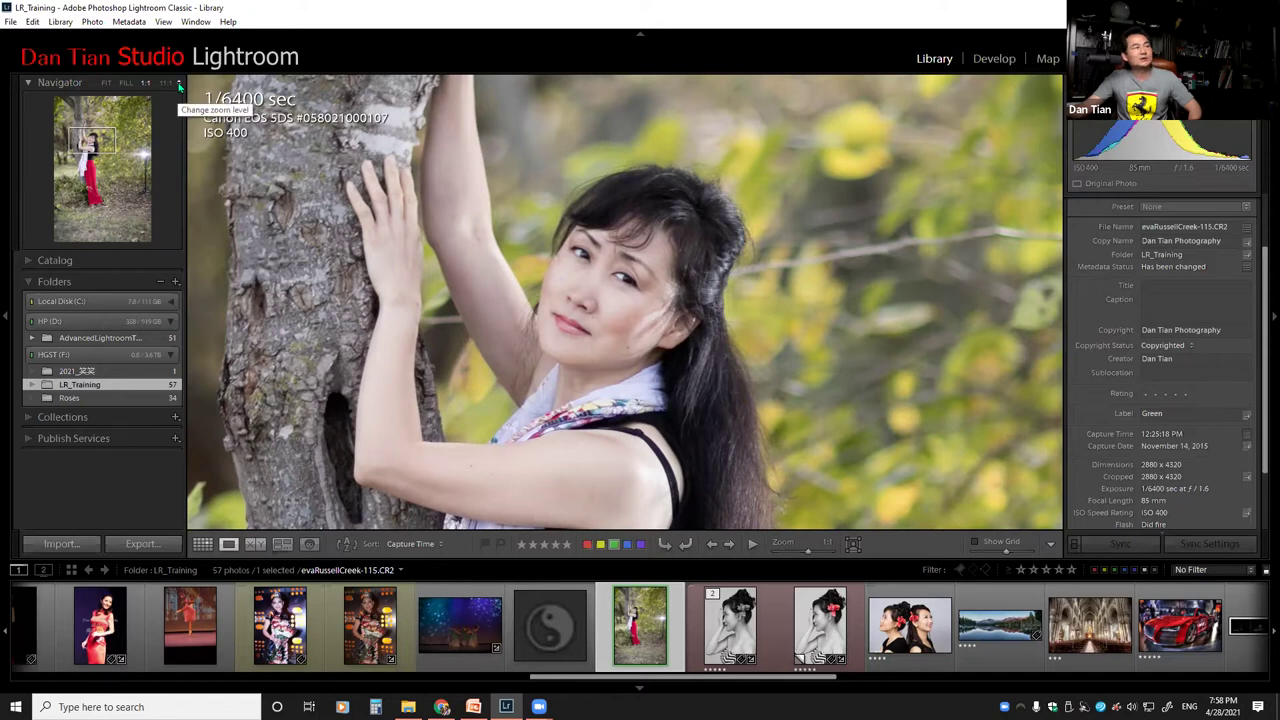
click(180, 86)
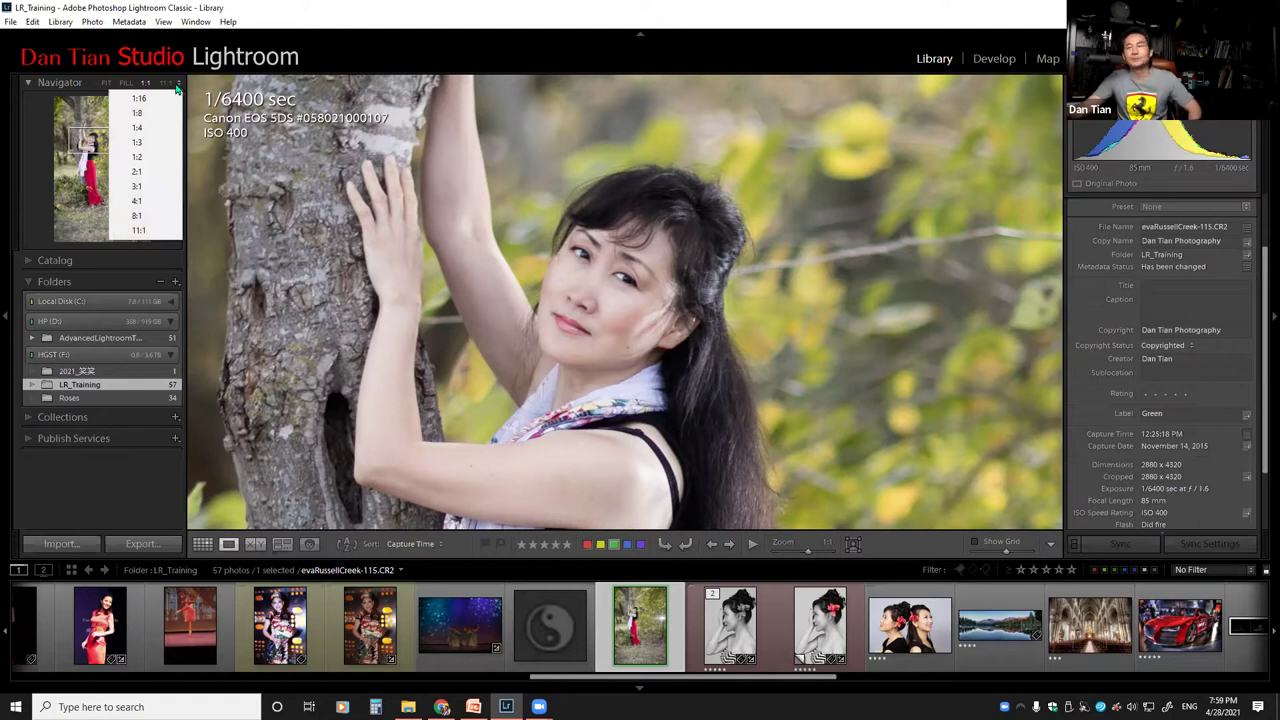
Switch the woman-by-the-tree portrait from 1:1 to Fill zoom and scroll the filmstrip.
click(126, 83)
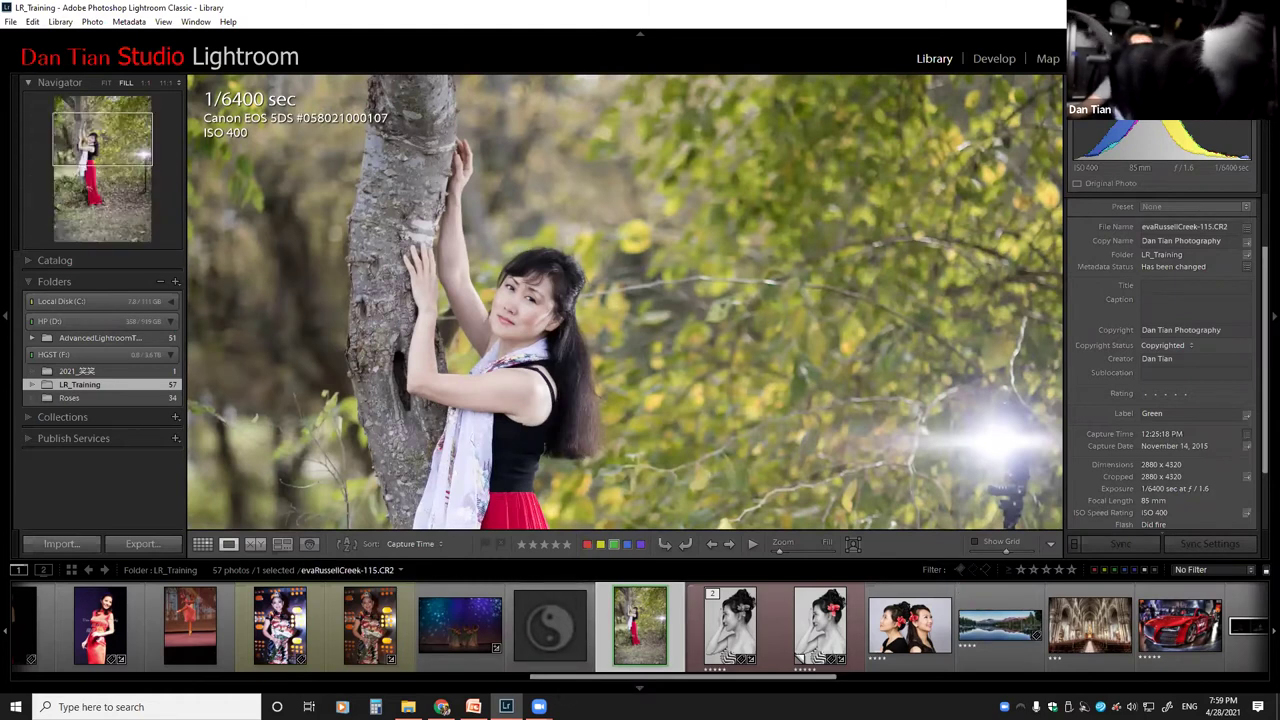
drag(560, 677, 266, 677)
Open the lake landscape IMG_4174 at 1:1 and pan toward the mountains.
click(505, 630)
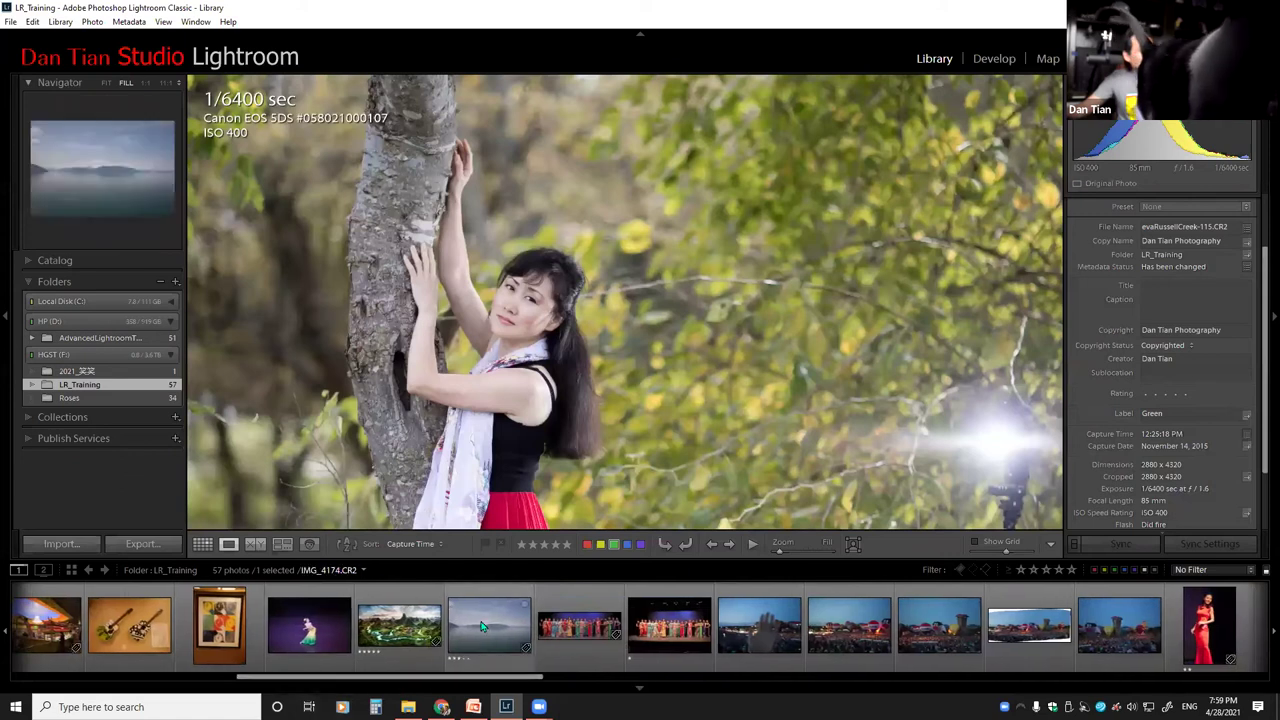
click(143, 86)
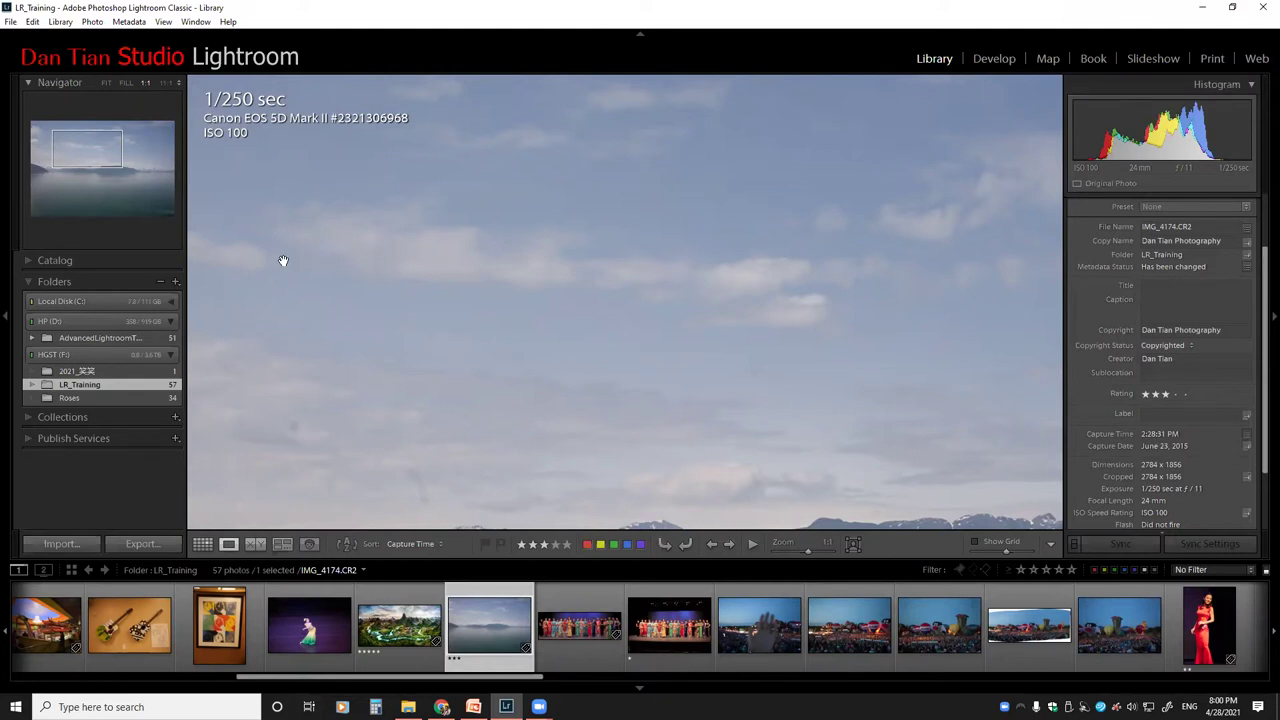
drag(396, 344, 372, 156)
Fine-tune the 1:1 lake close-up onto the snowy mountains and calm water.
drag(491, 286, 389, 251)
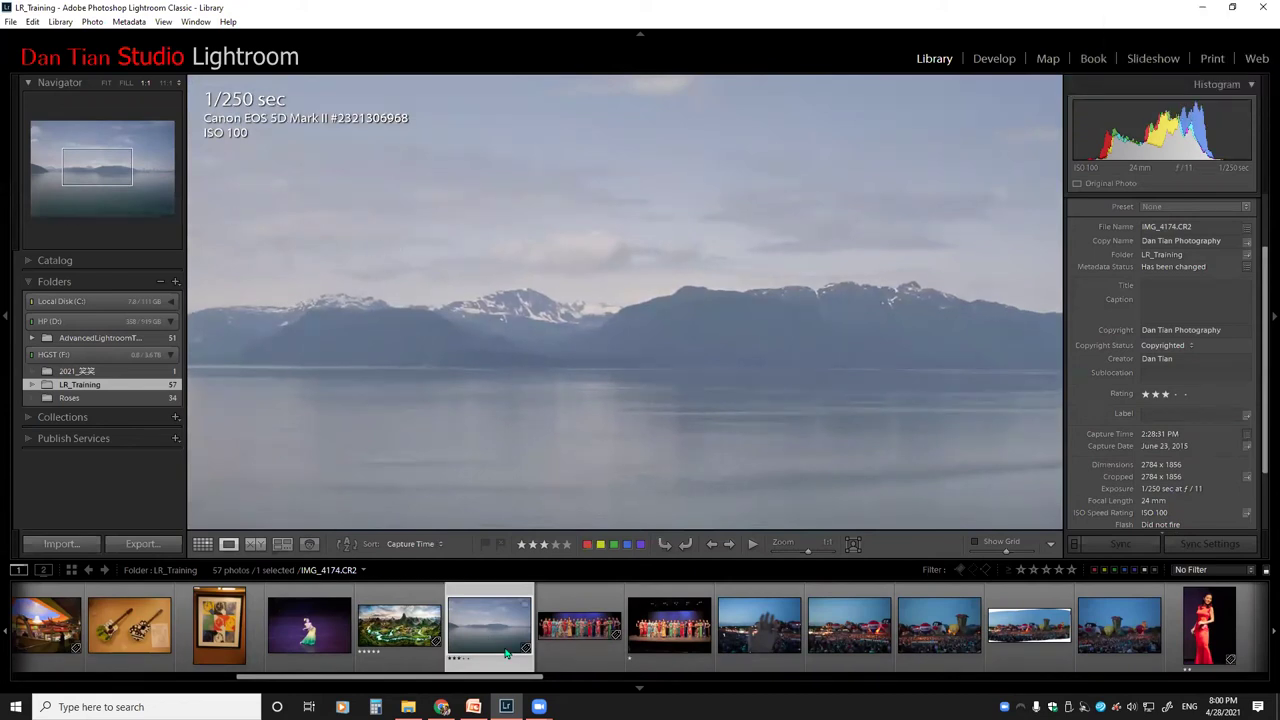
mouse_move(487, 681)
mouse_down()
mouse_move(260, 681)
mouse_move(453, 695)
mouse_move(490, 683)
mouse_up()
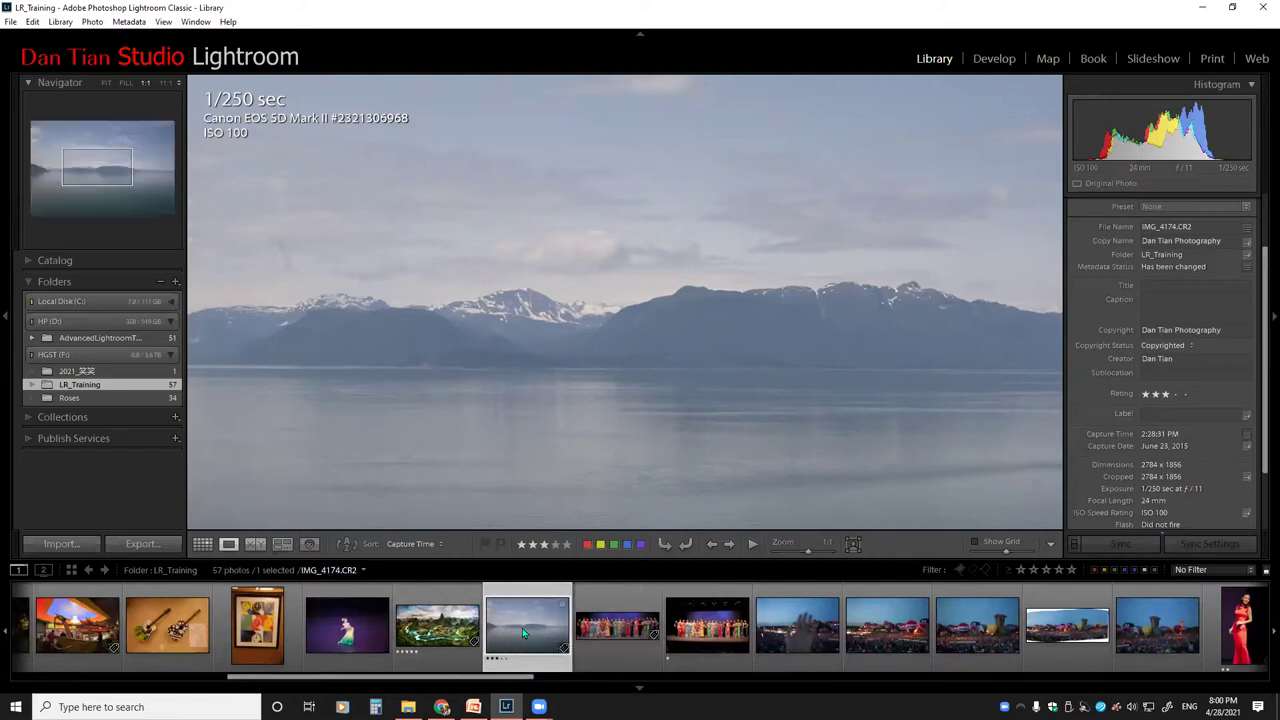
mouse_move(522, 628)
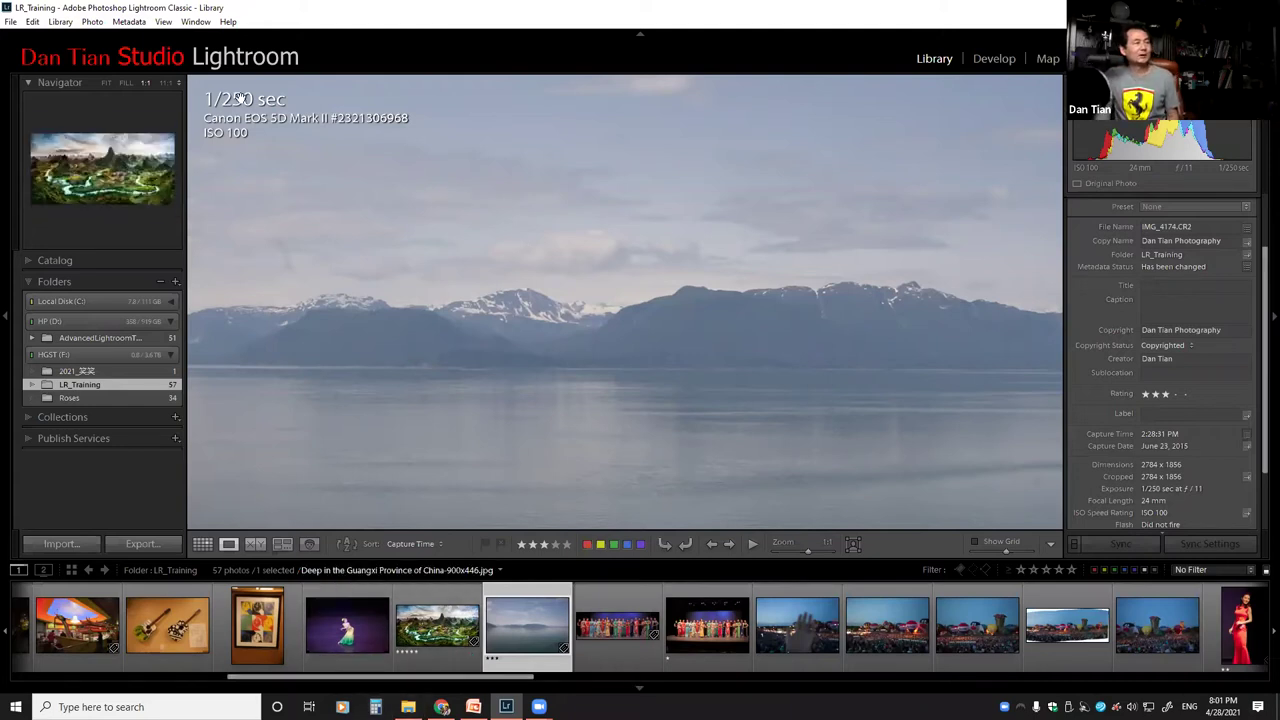
click(179, 84)
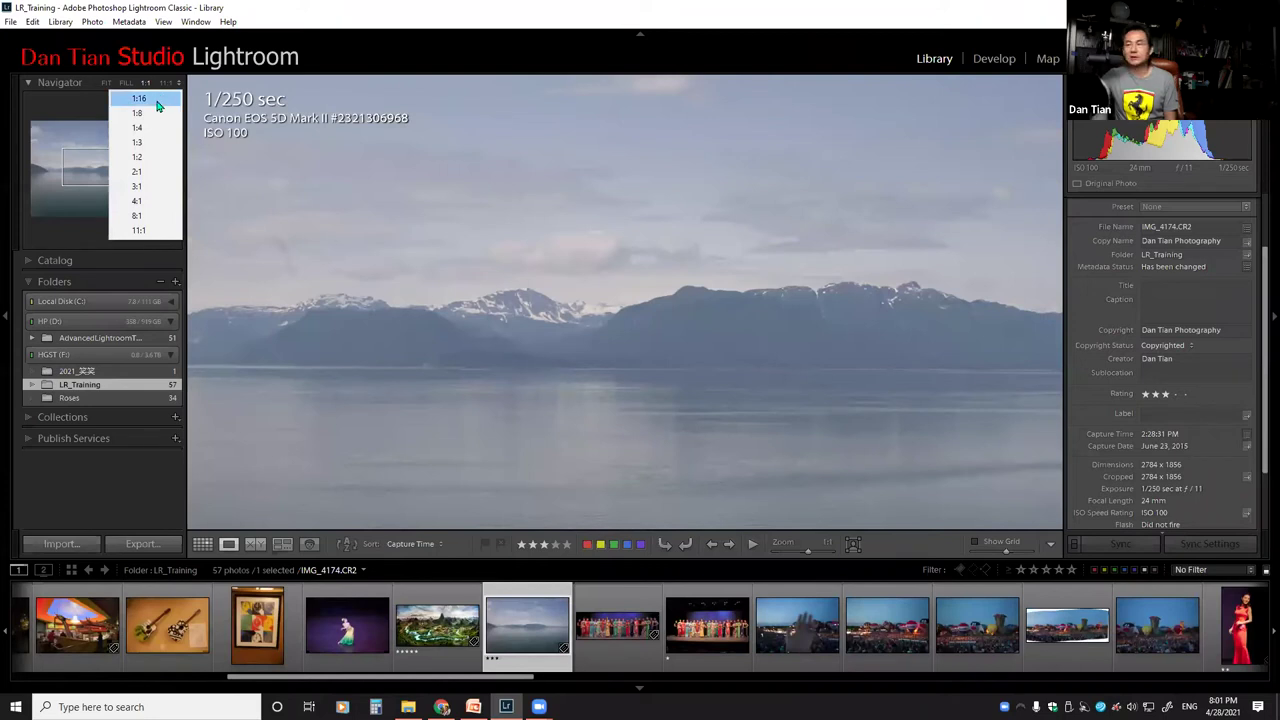
Try Navigator zoom ratios 1:16, 11:1, 1:16 and 3:1, settling on 4:1 for the mountain ridge.
click(140, 98)
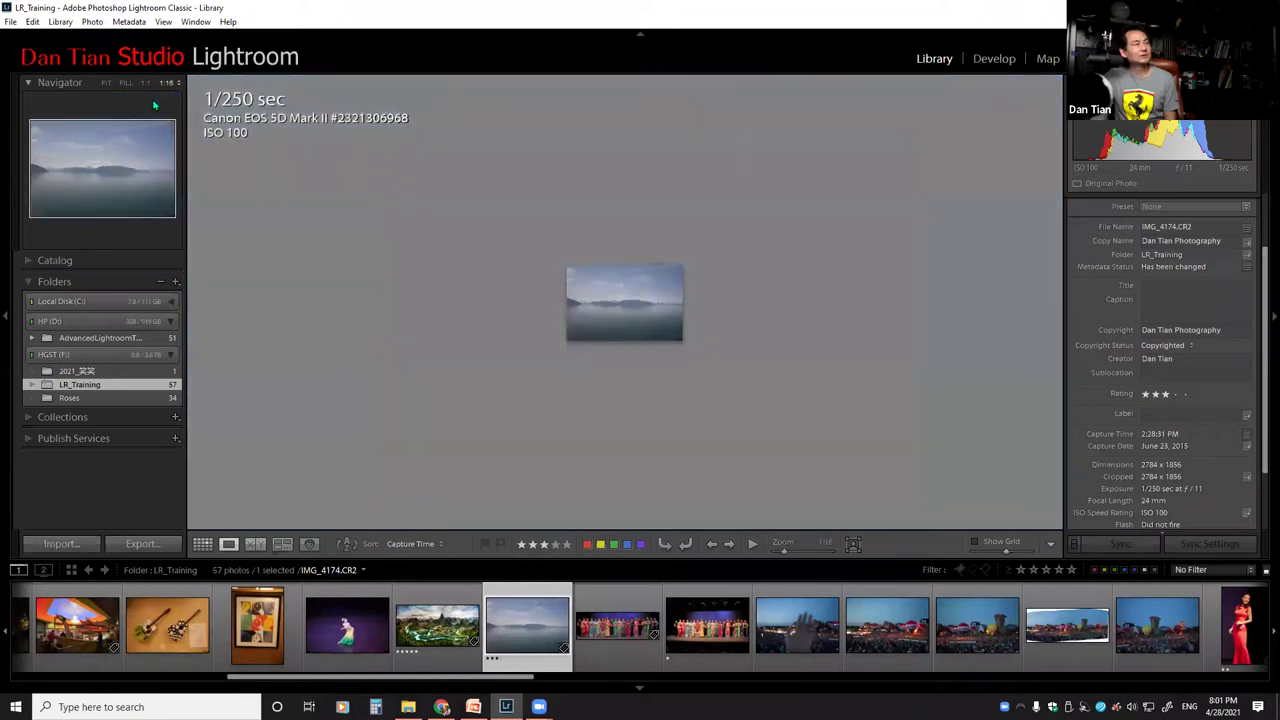
click(178, 84)
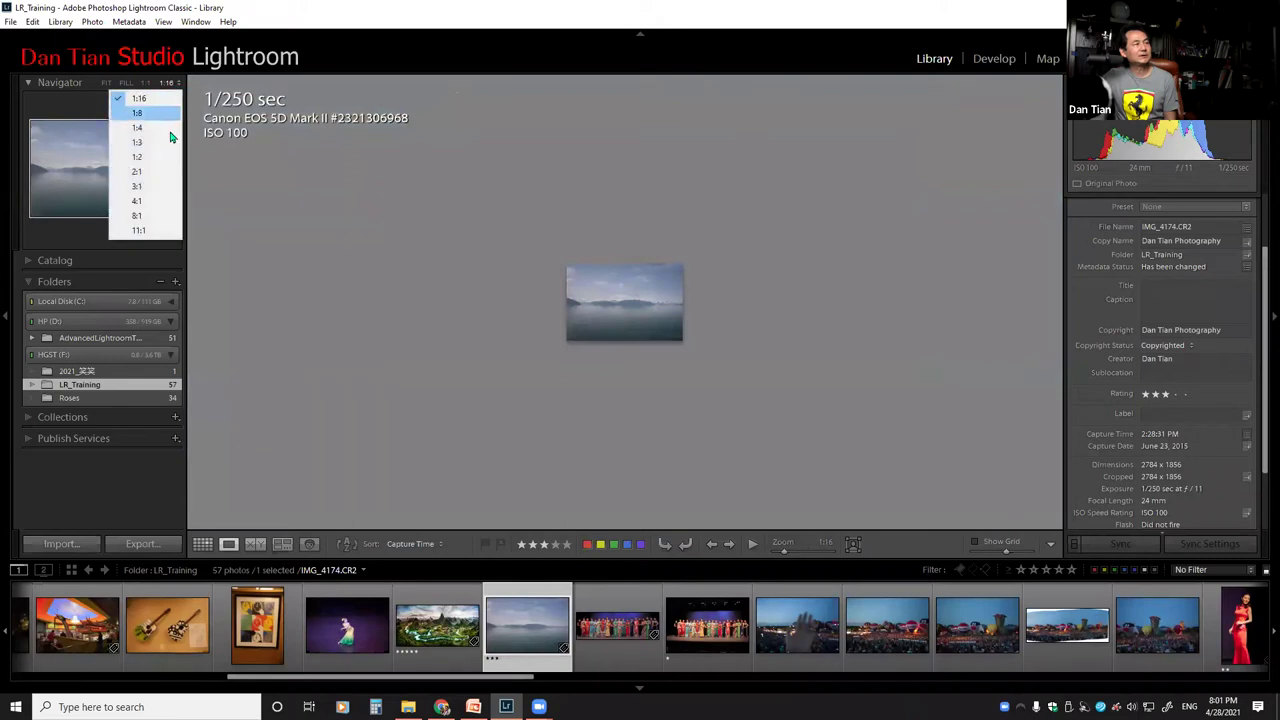
click(160, 233)
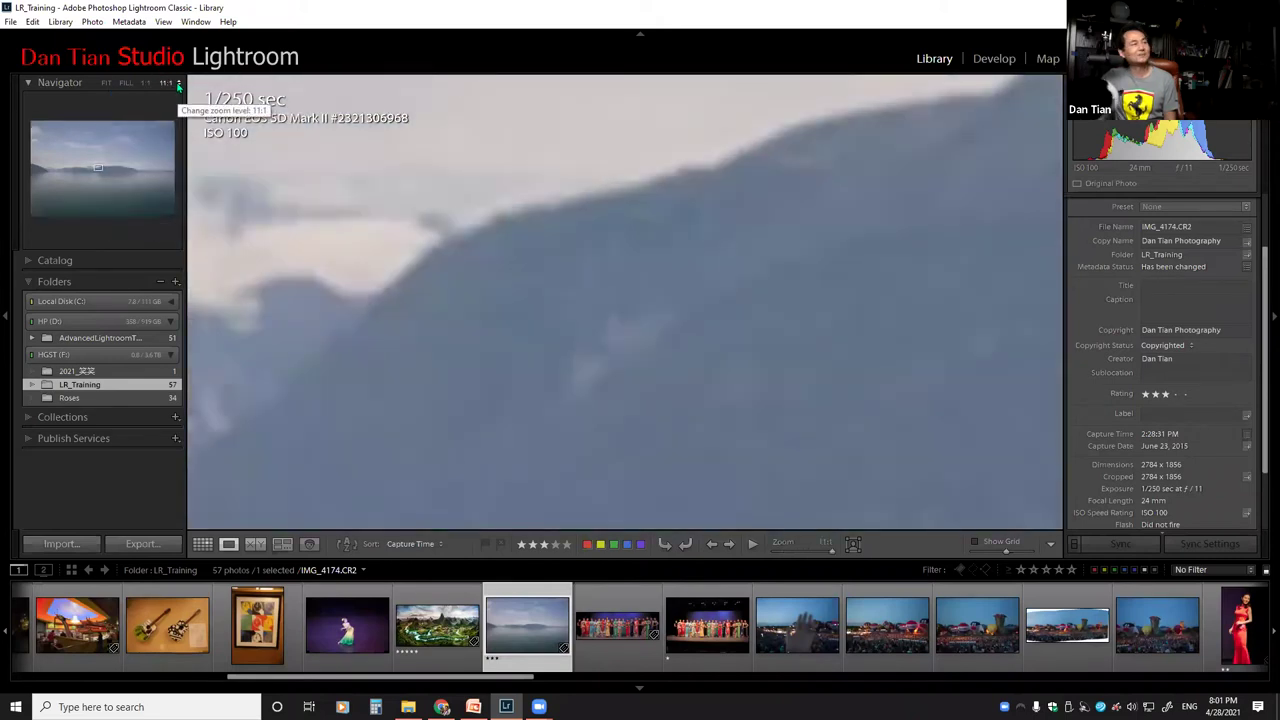
scroll(234, 128, down, 3)
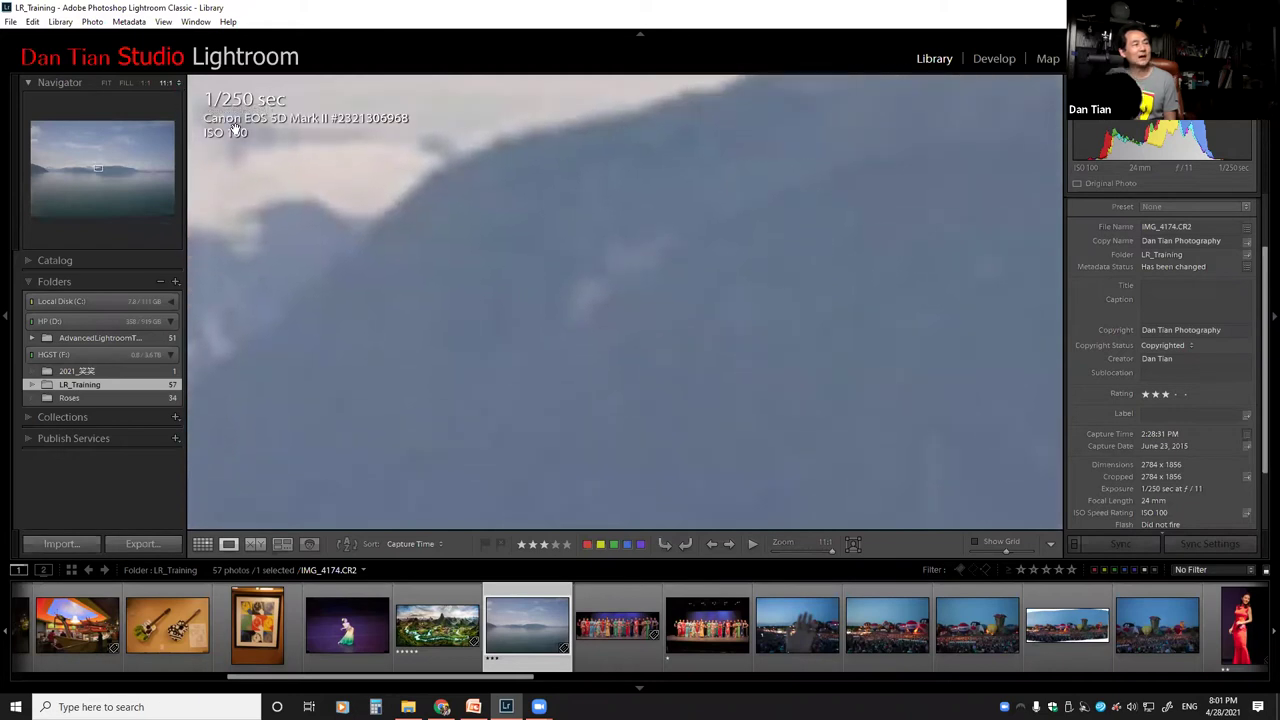
click(170, 82)
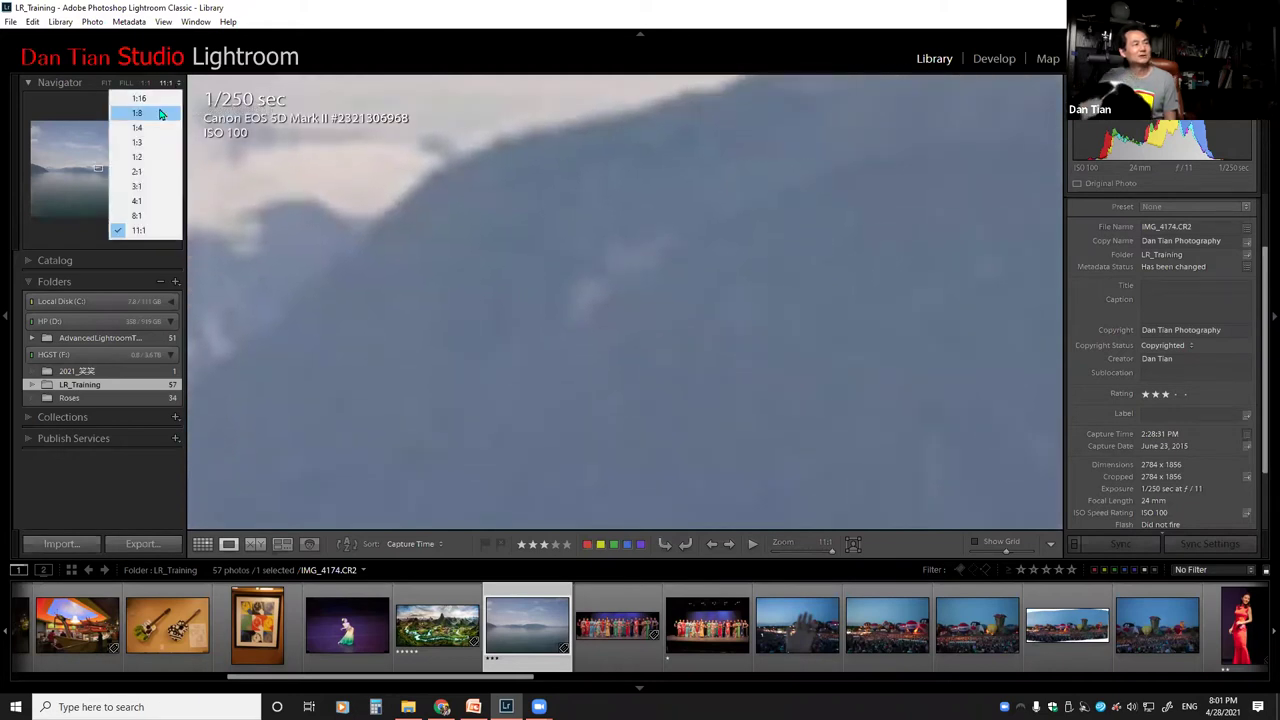
click(155, 100)
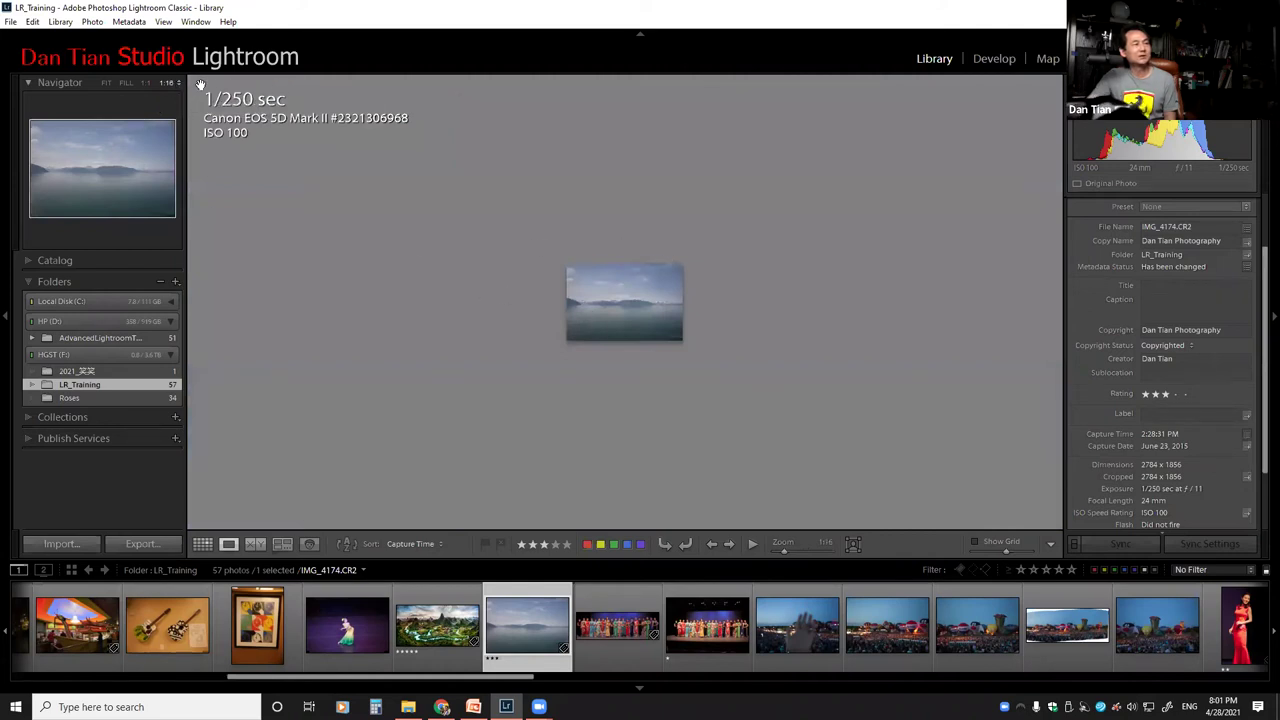
click(179, 84)
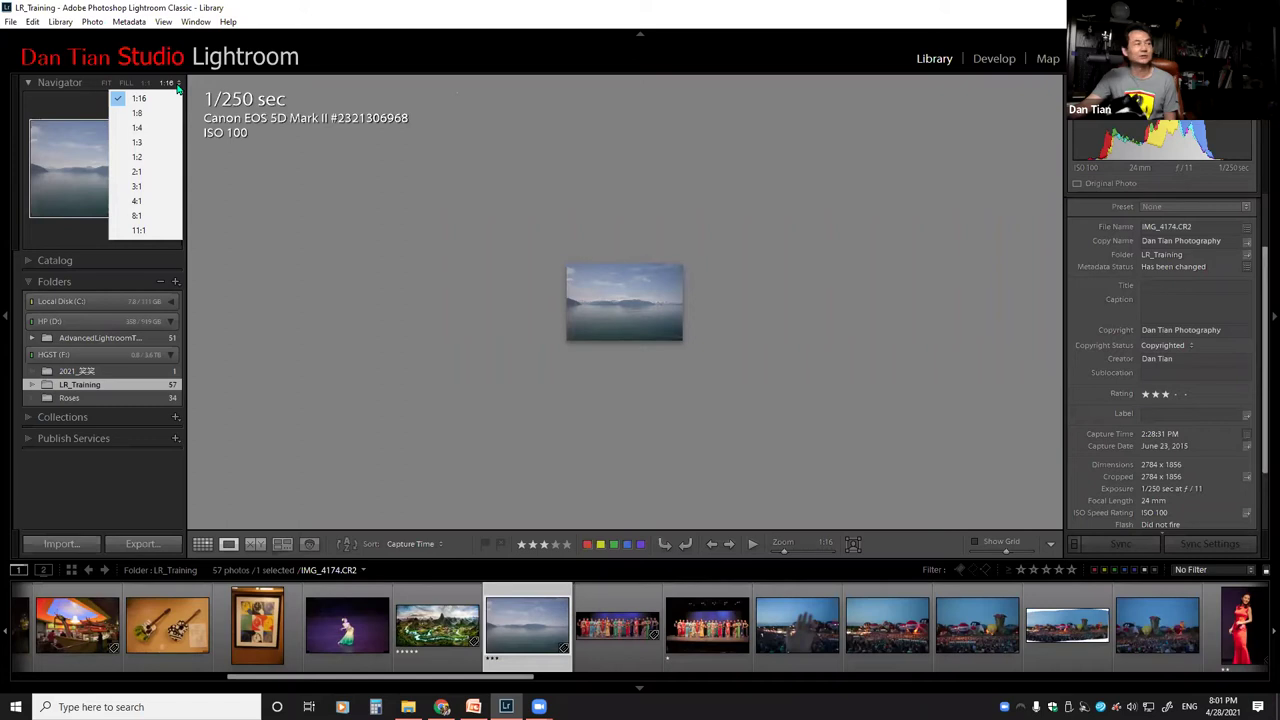
click(137, 187)
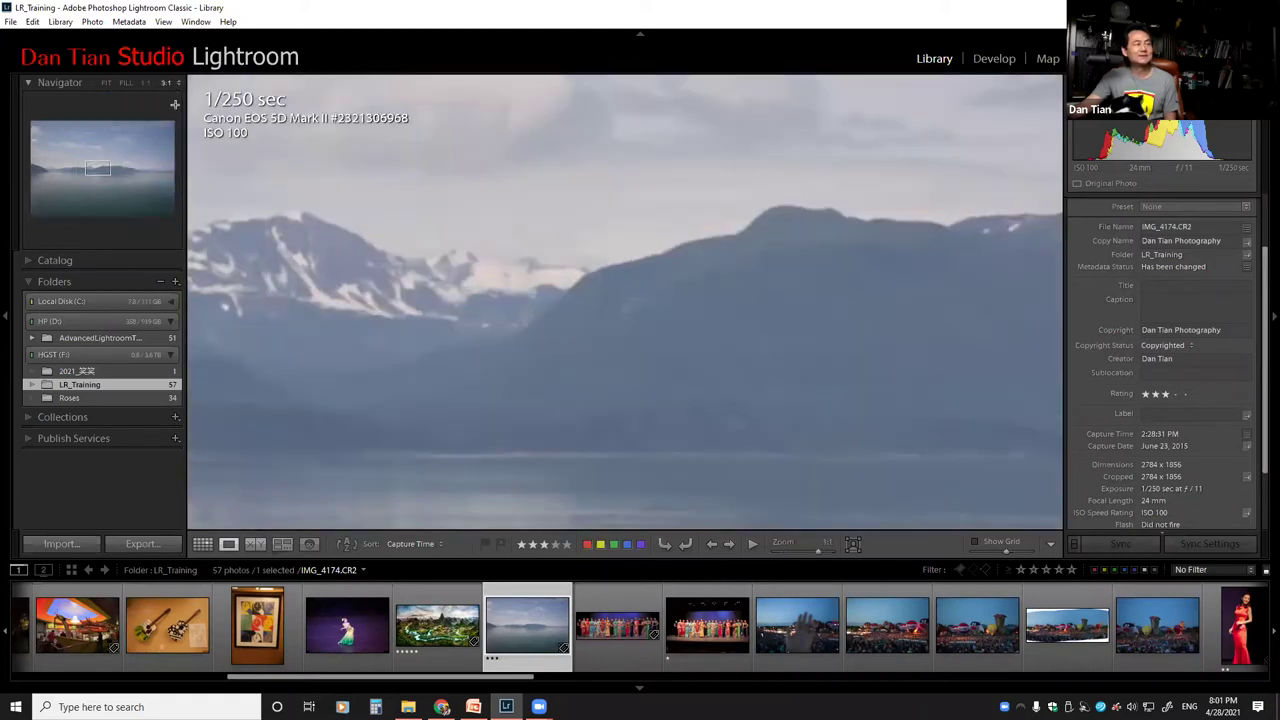
click(175, 93)
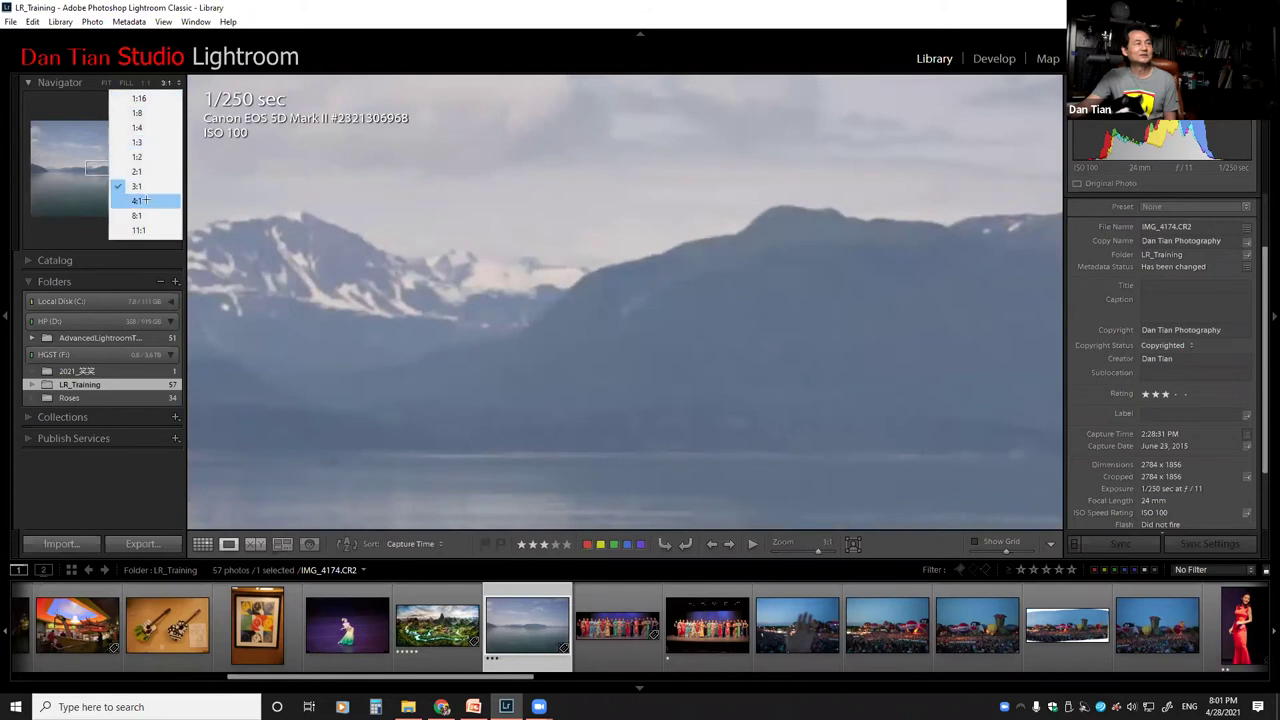
click(142, 202)
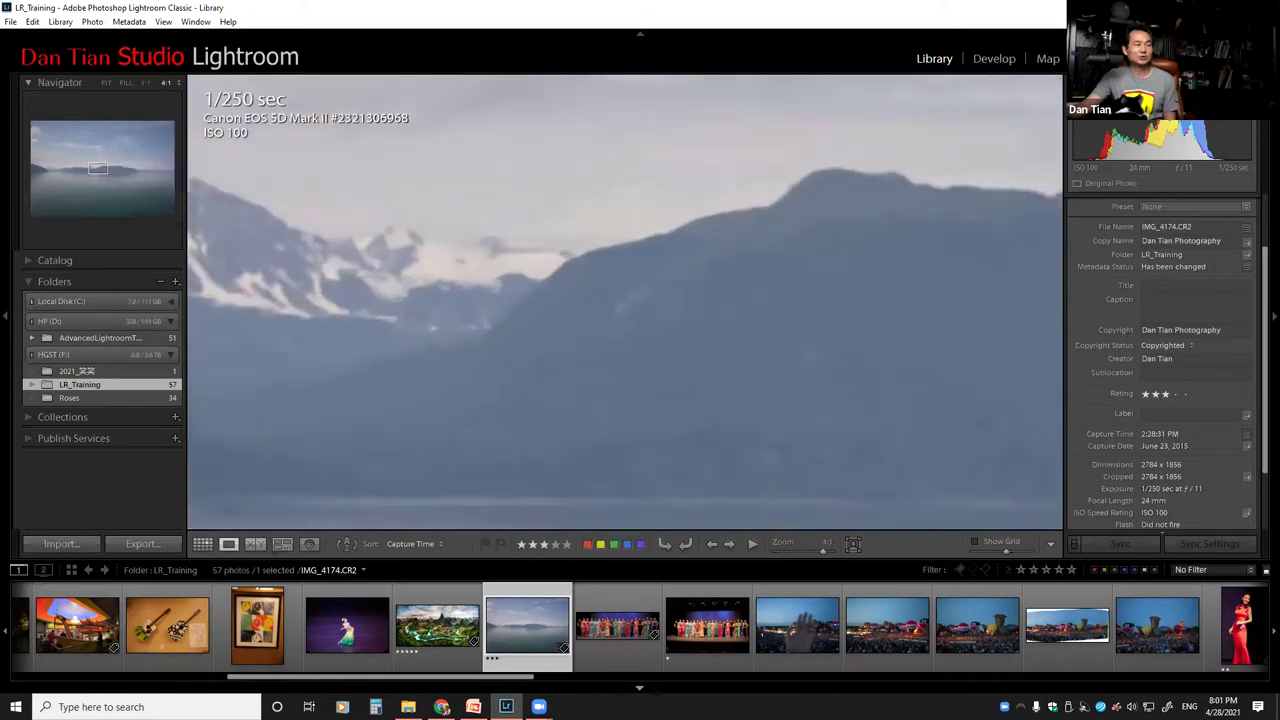
Scroll the filmstrip and open the portrait of the woman in the orange hat.
drag(530, 677, 845, 677)
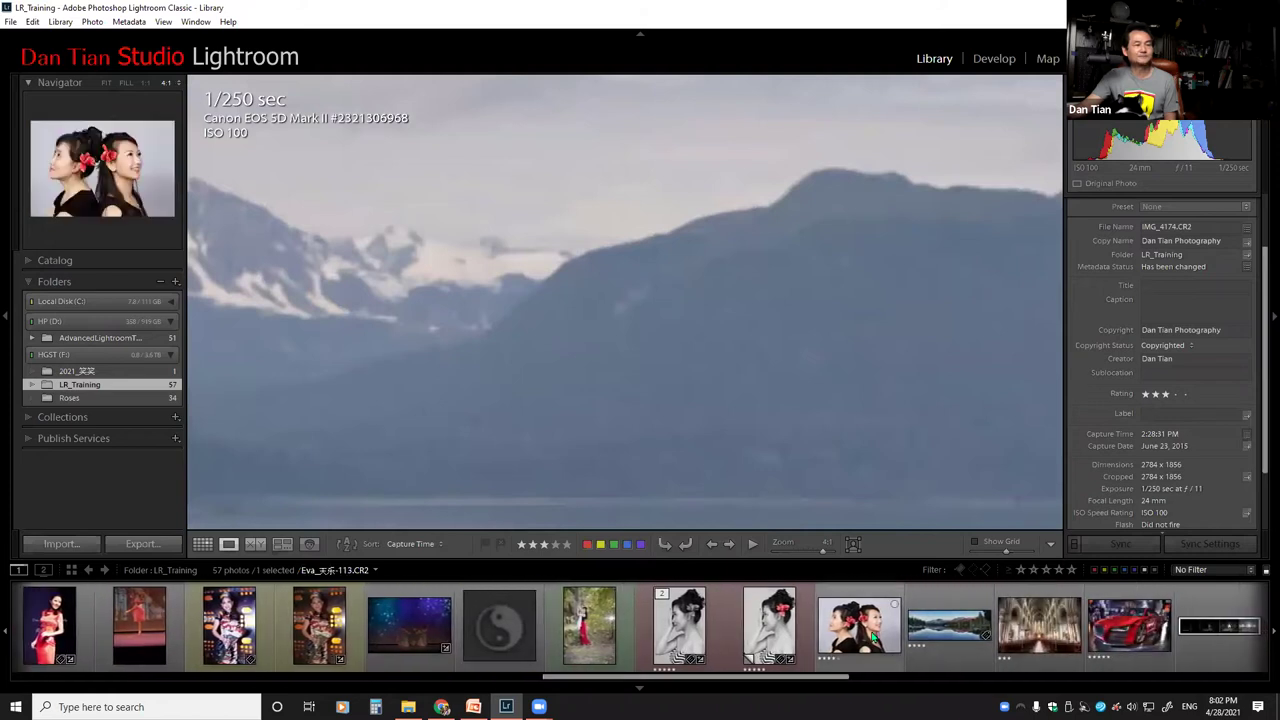
drag(759, 690, 1083, 688)
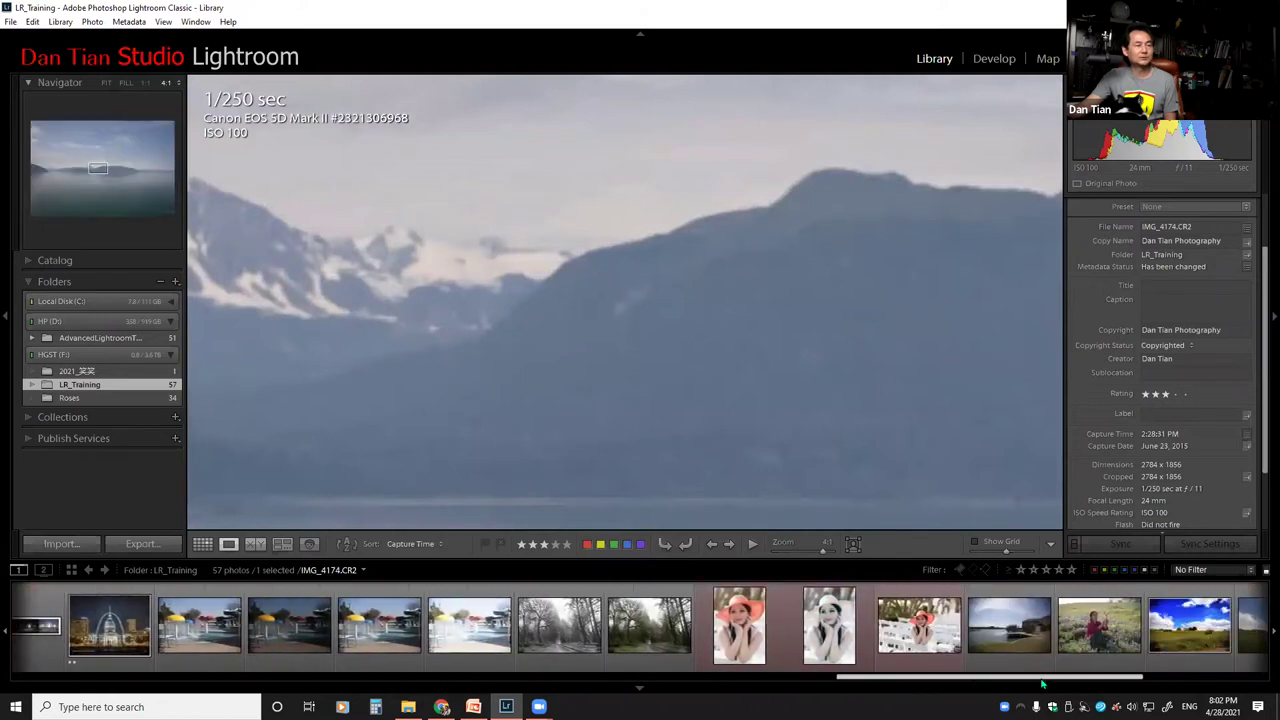
click(763, 622)
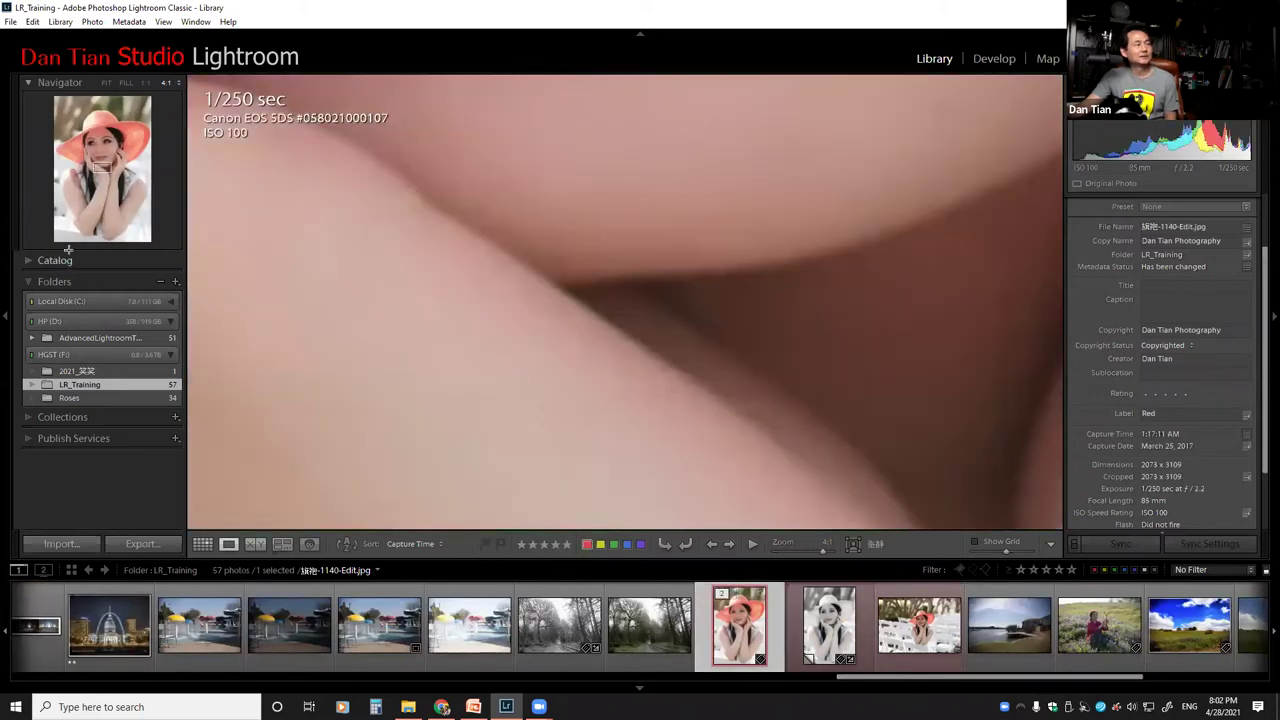
Zoom the hat portrait to 2:1 and scroll up to her eyes and nose.
click(177, 86)
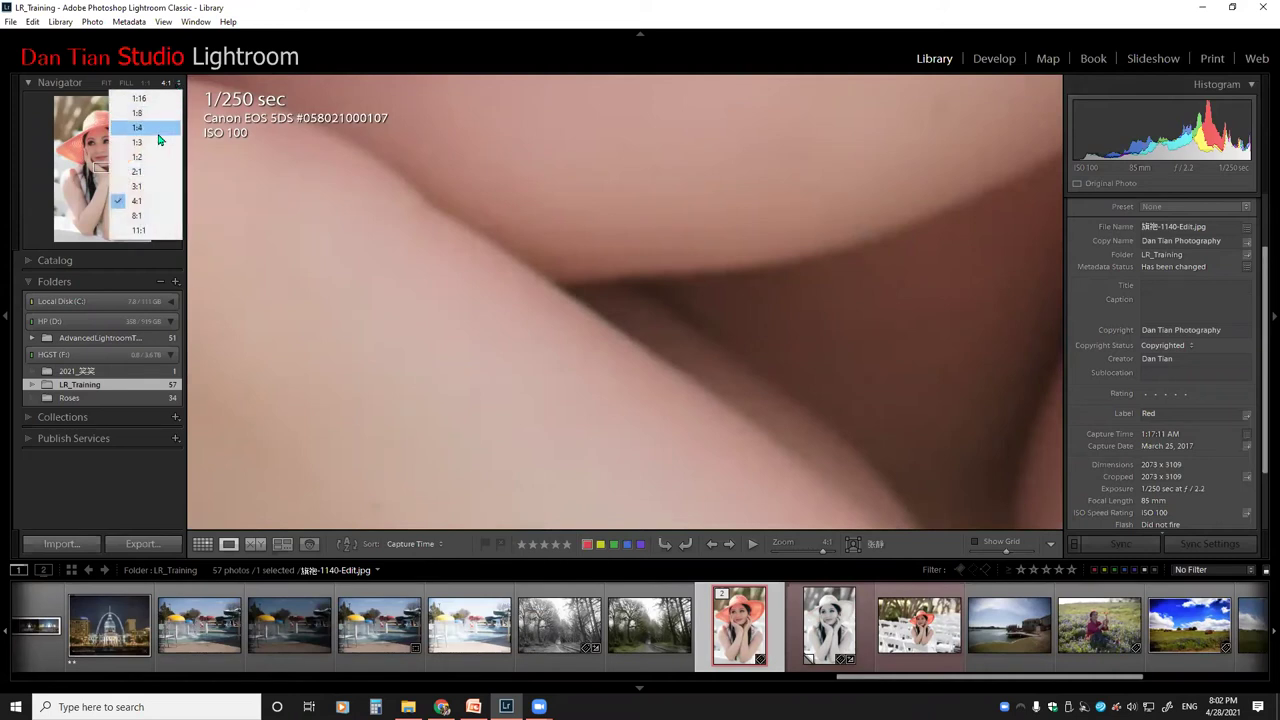
click(150, 178)
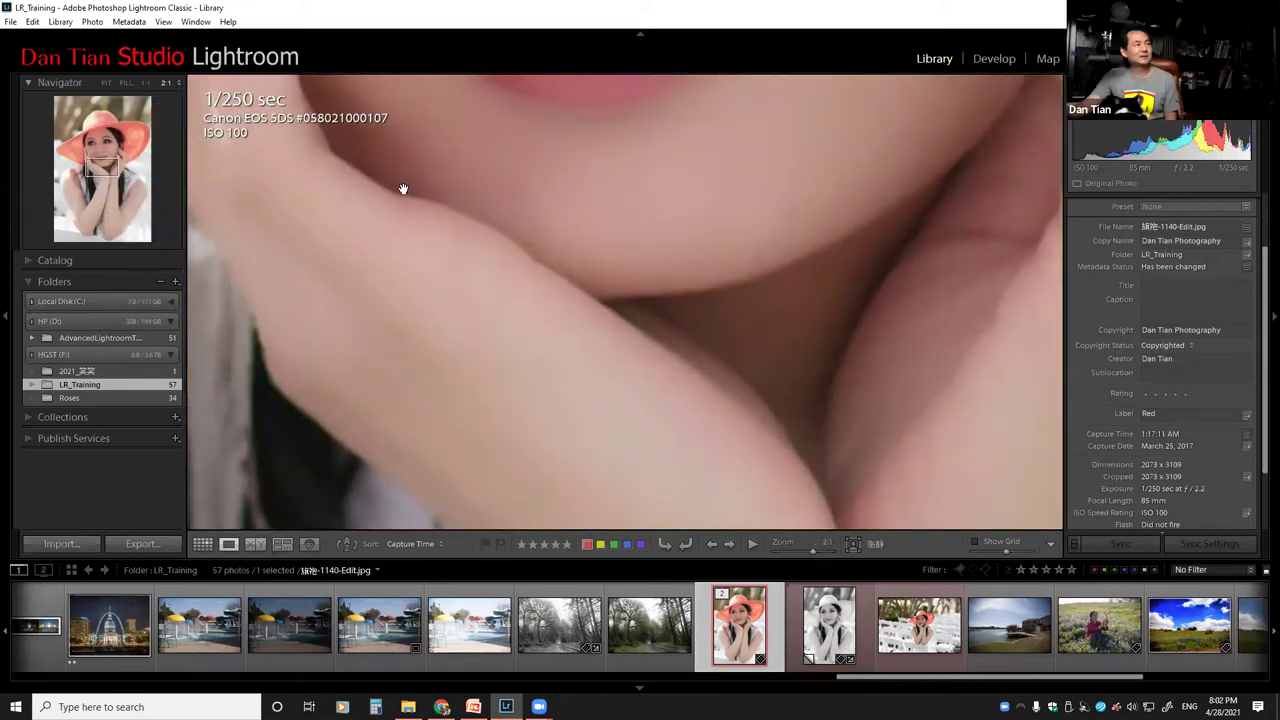
scroll(474, 437, up, 6)
scroll(420, 330, up, 2)
scroll(547, 200, up, 2)
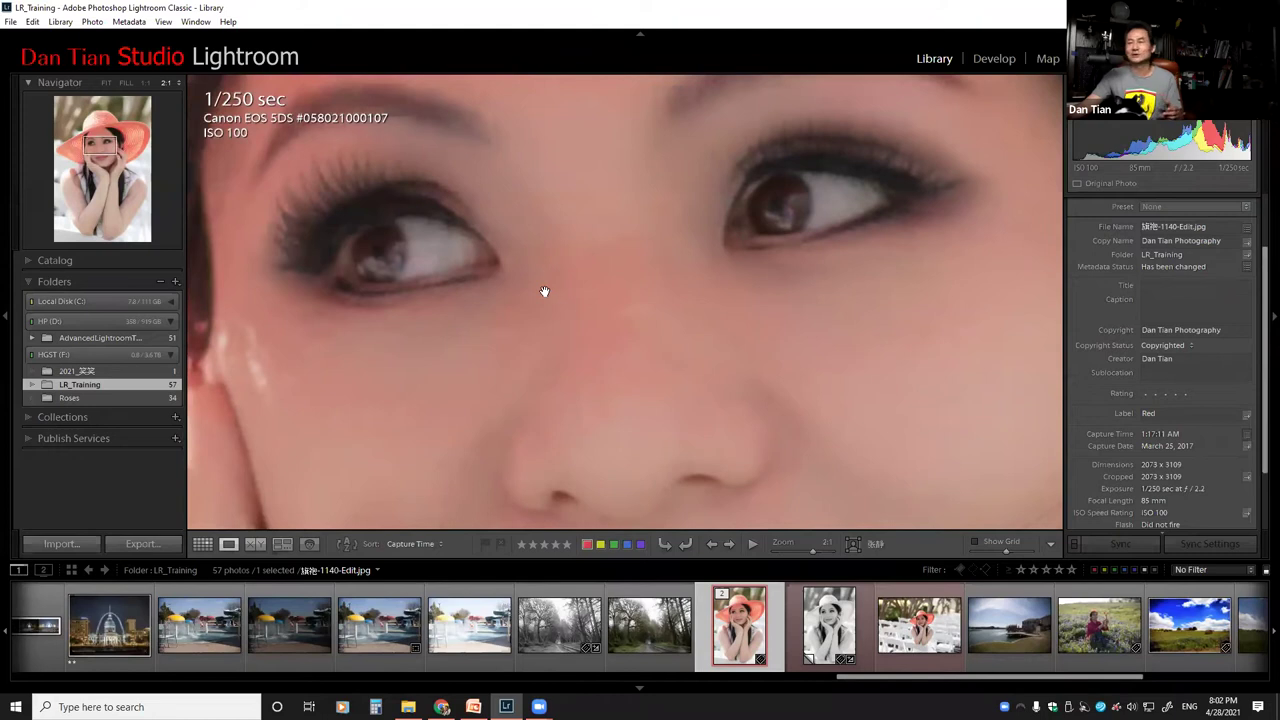
click(146, 84)
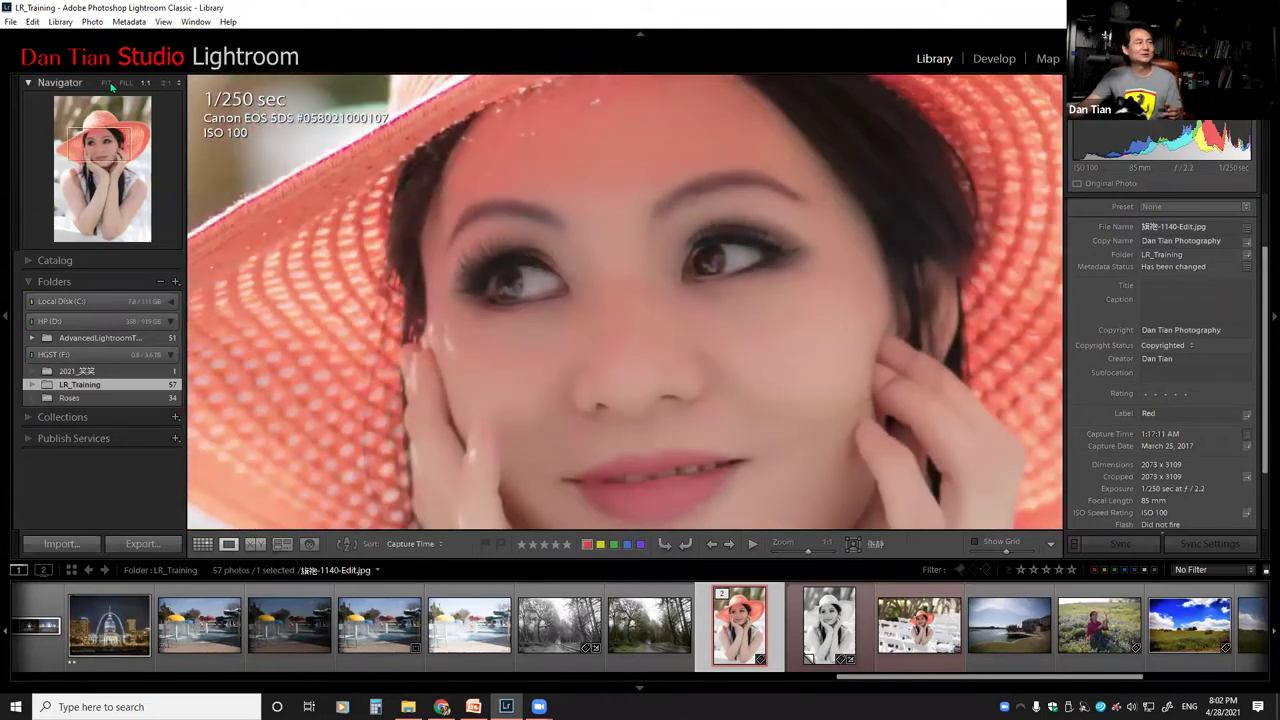
Fit the whole hat portrait in view, then return to the lake landscape IMG_4174.
click(222, 213)
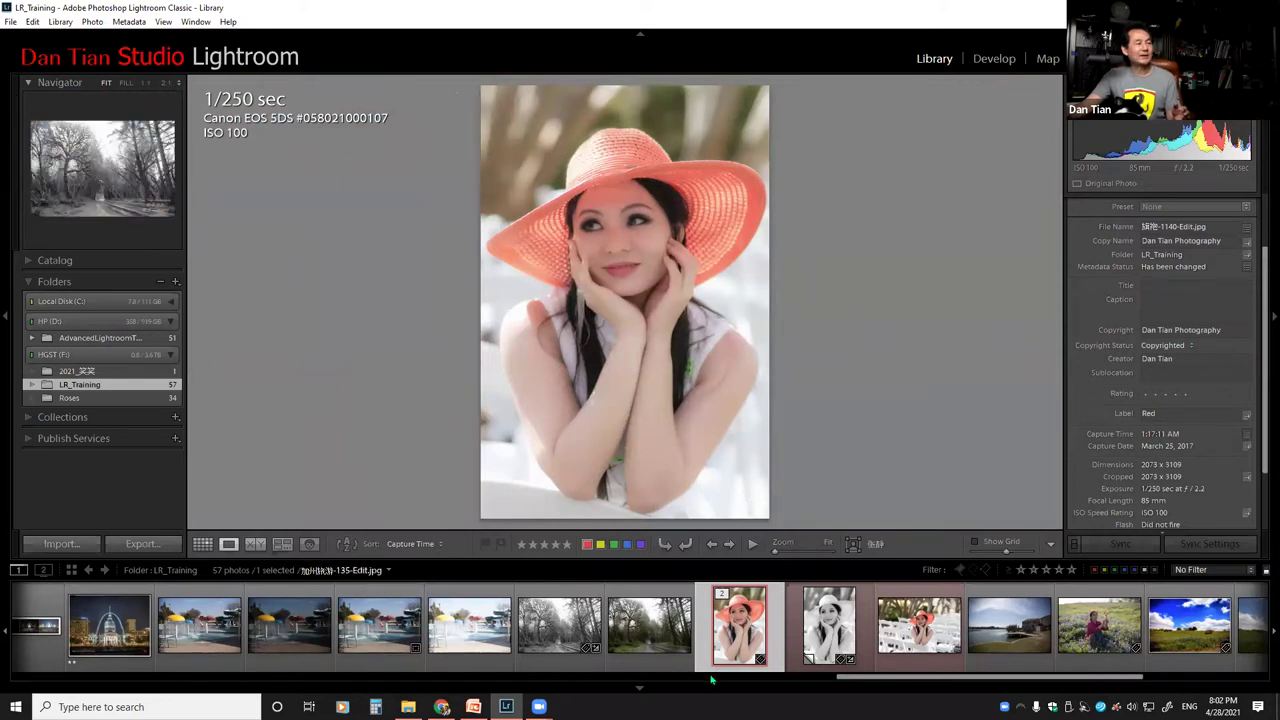
drag(895, 680, 249, 678)
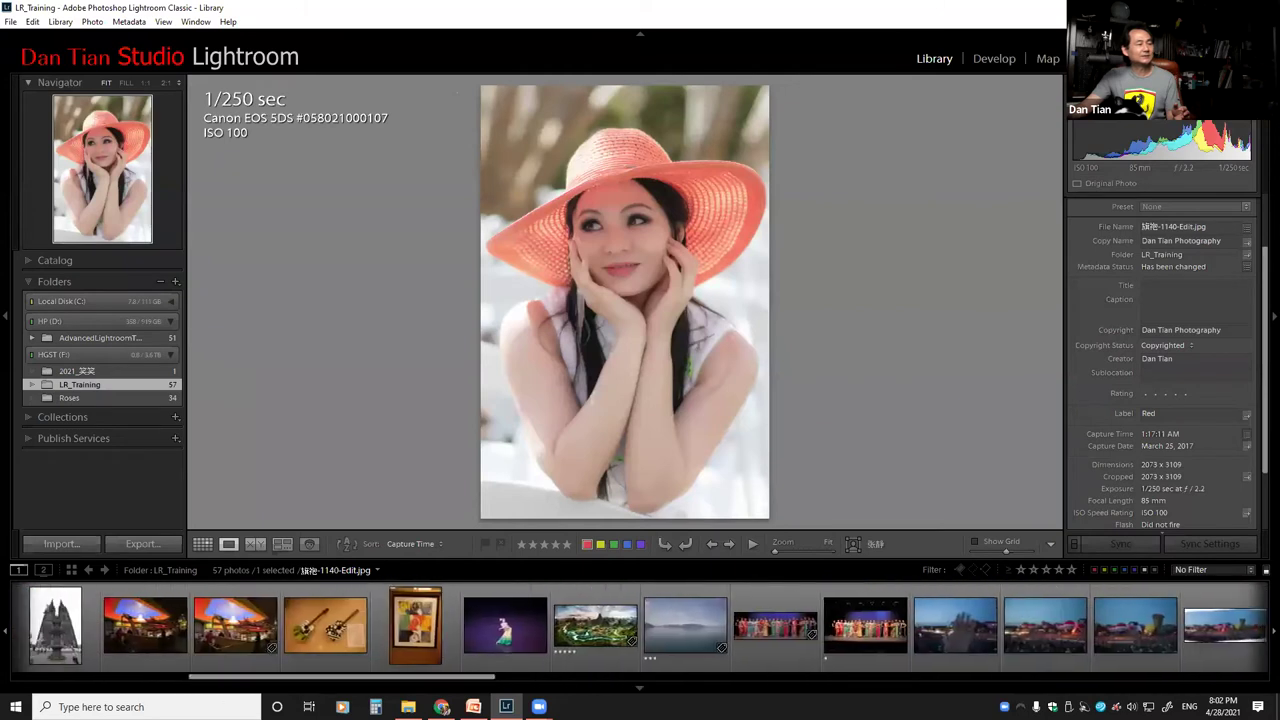
click(658, 624)
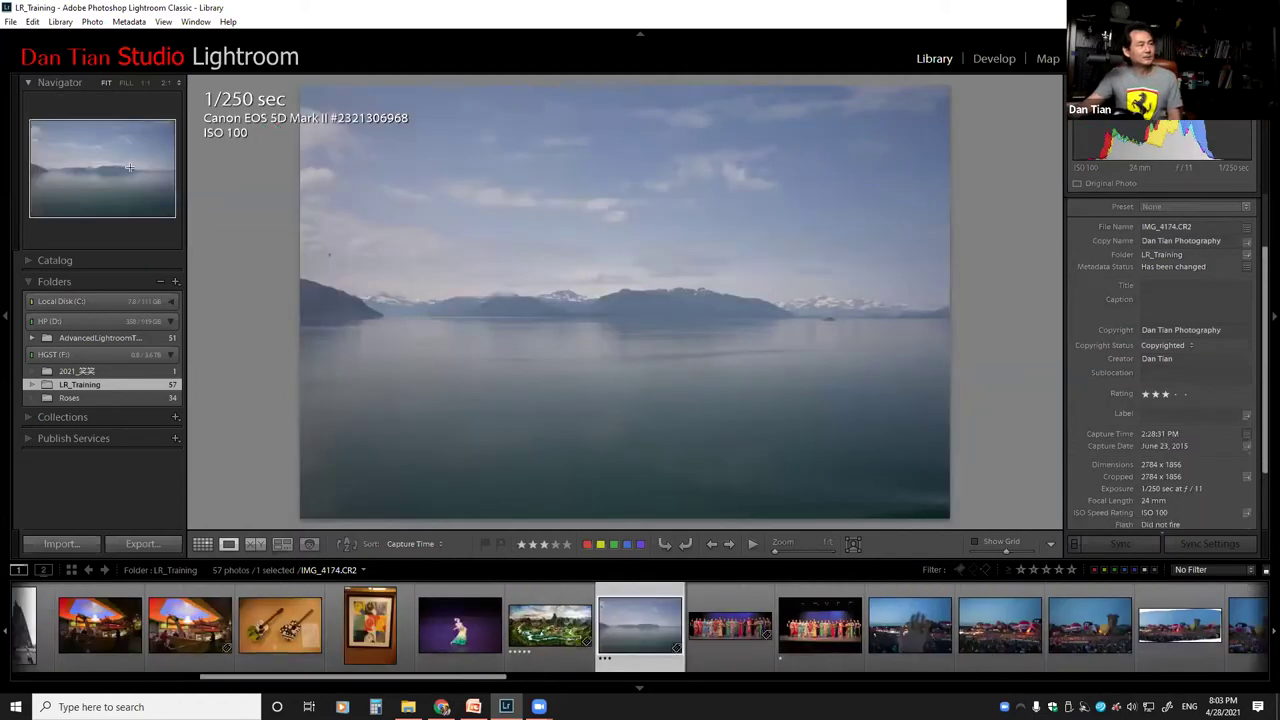
Zoom the lake photo to 2:1 and position the view at its top-left sky.
key(z)
click(33, 138)
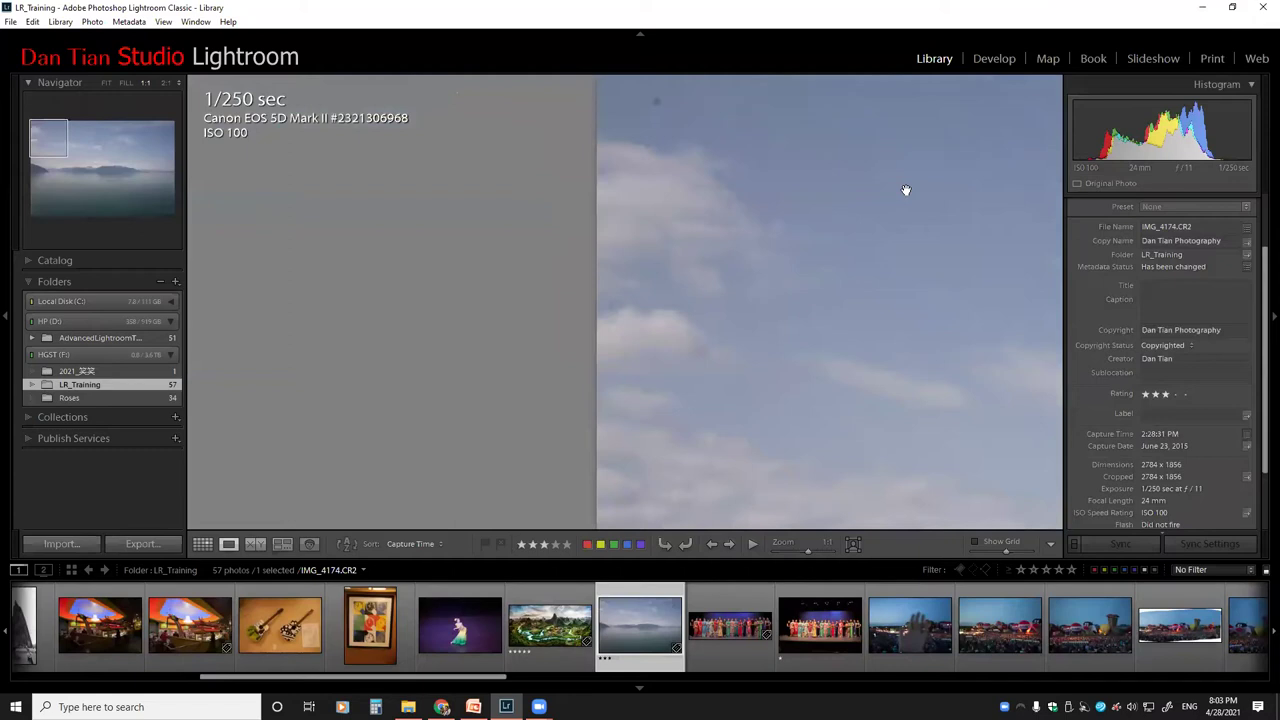
click(166, 83)
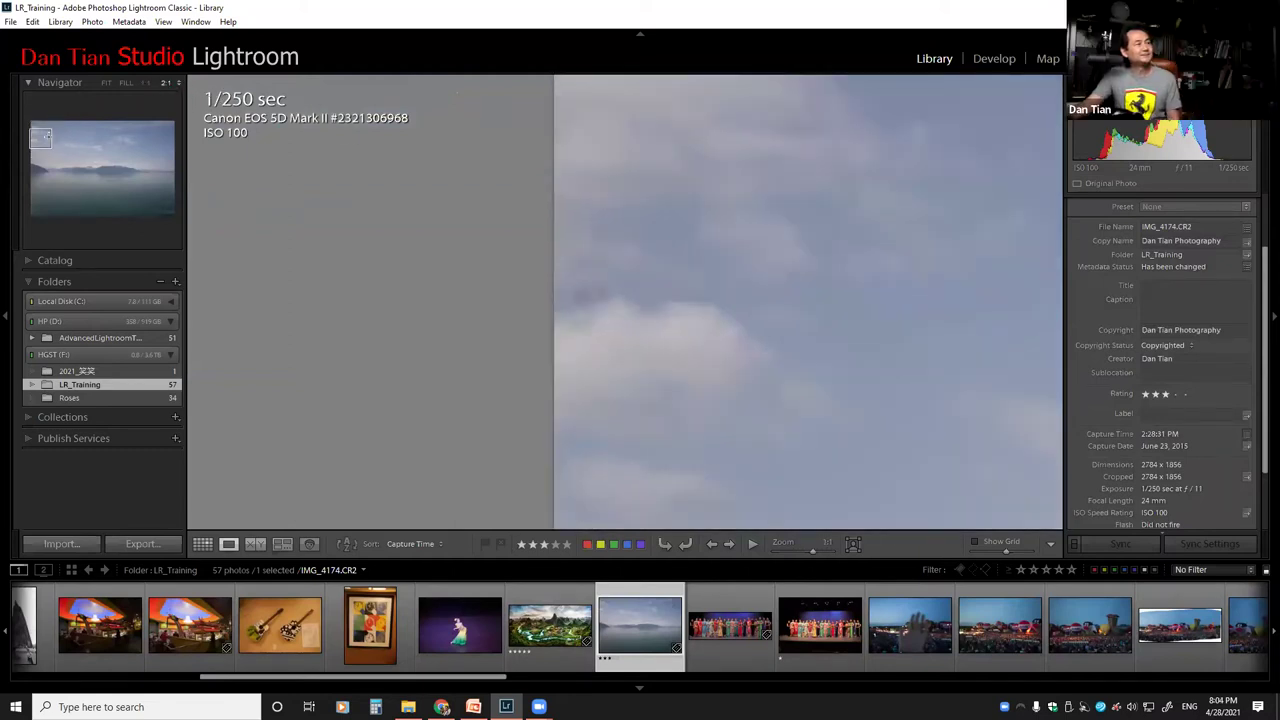
click(40, 137)
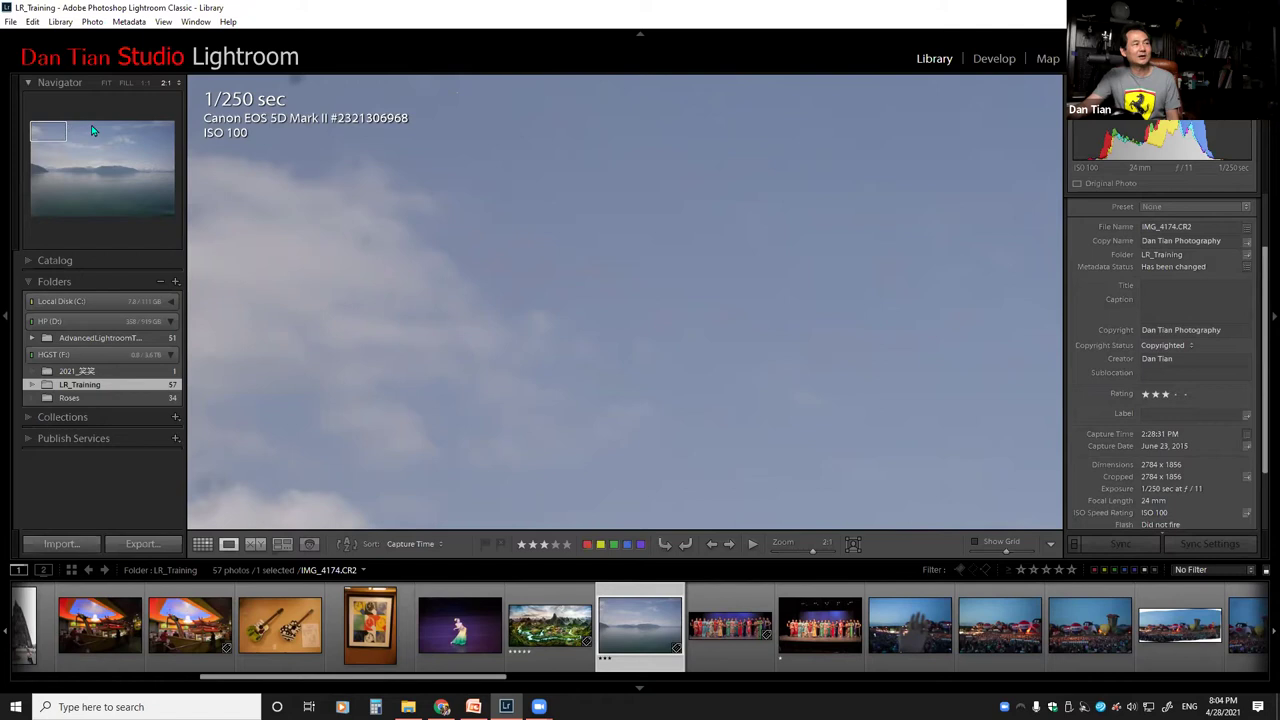
mouse_move(53, 133)
mouse_down()
mouse_move(42, 124)
mouse_move(52, 131)
mouse_up()
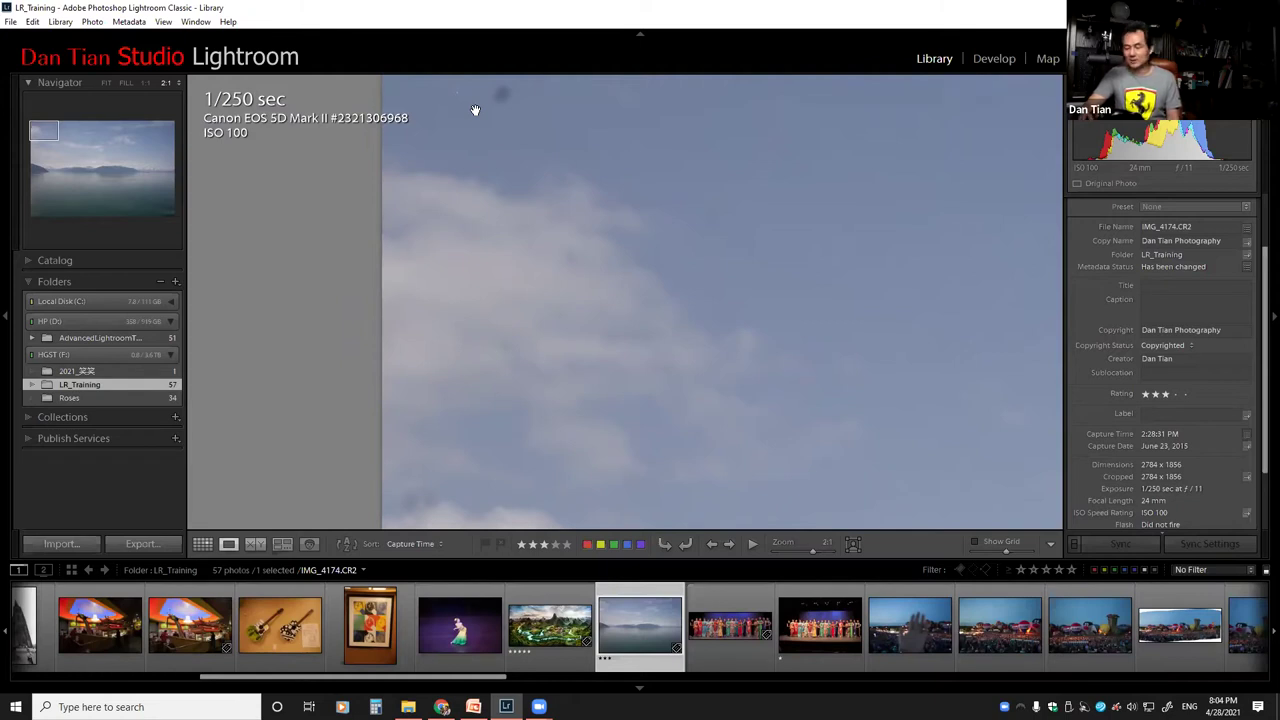
Scroll the 2:1 view down past the mountains to the water below.
scroll(475, 110, down, 3)
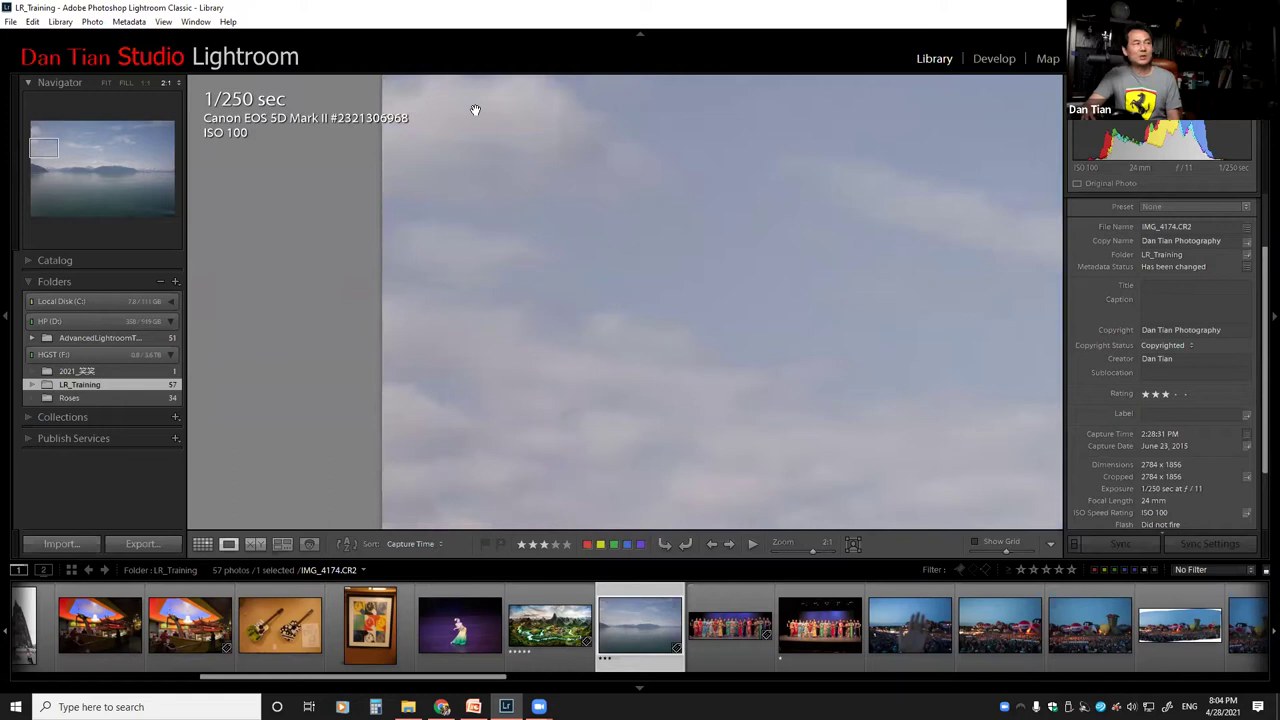
scroll(475, 110, down, 3)
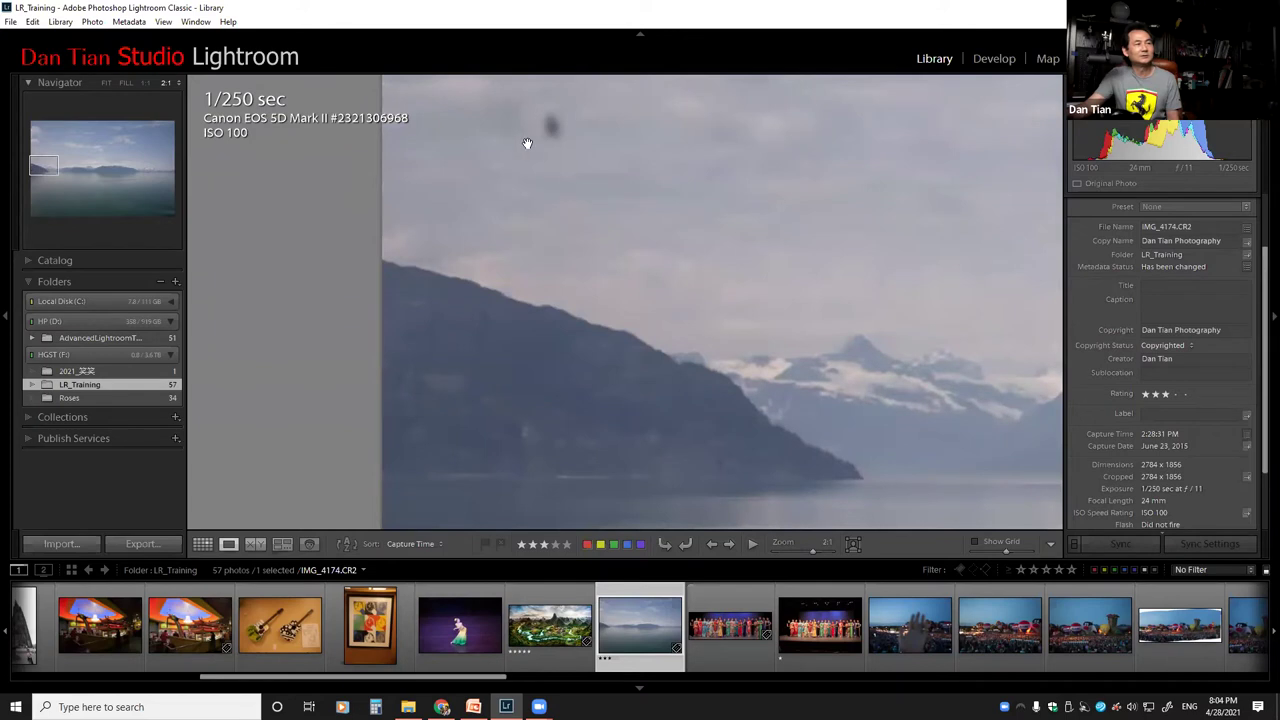
scroll(527, 143, down, 3)
scroll(527, 143, down, 2)
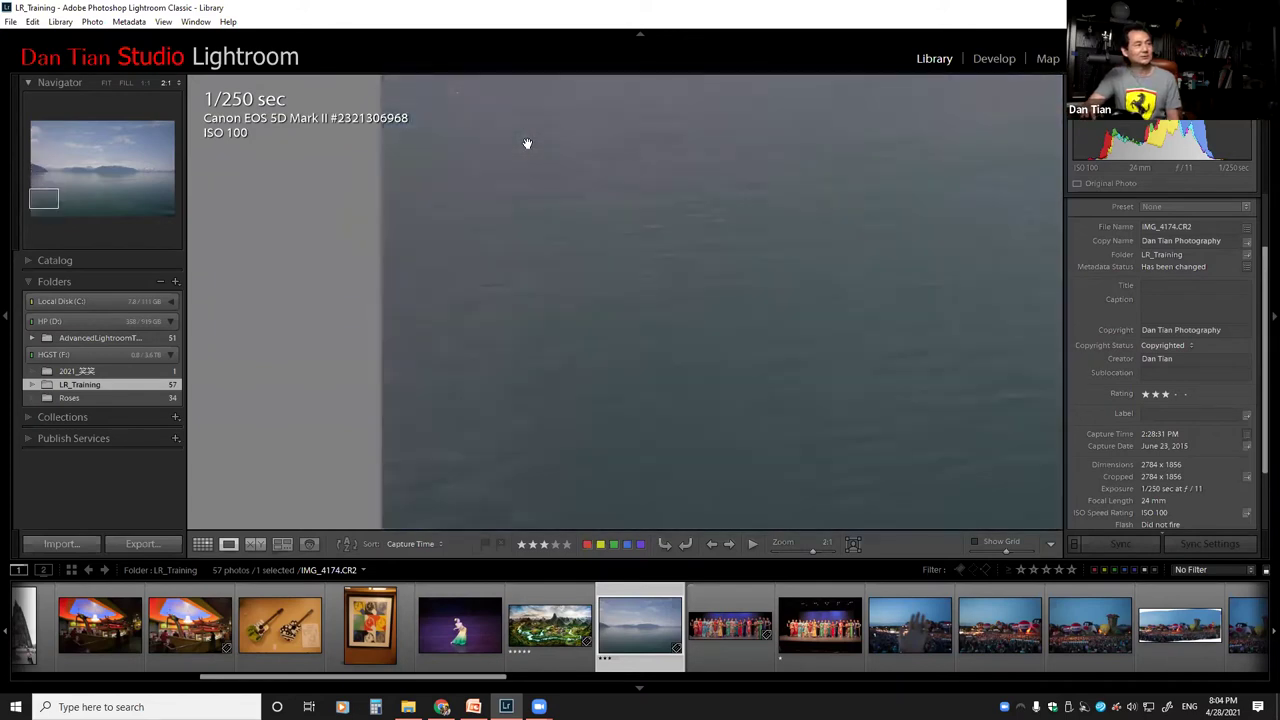
scroll(527, 143, down, 3)
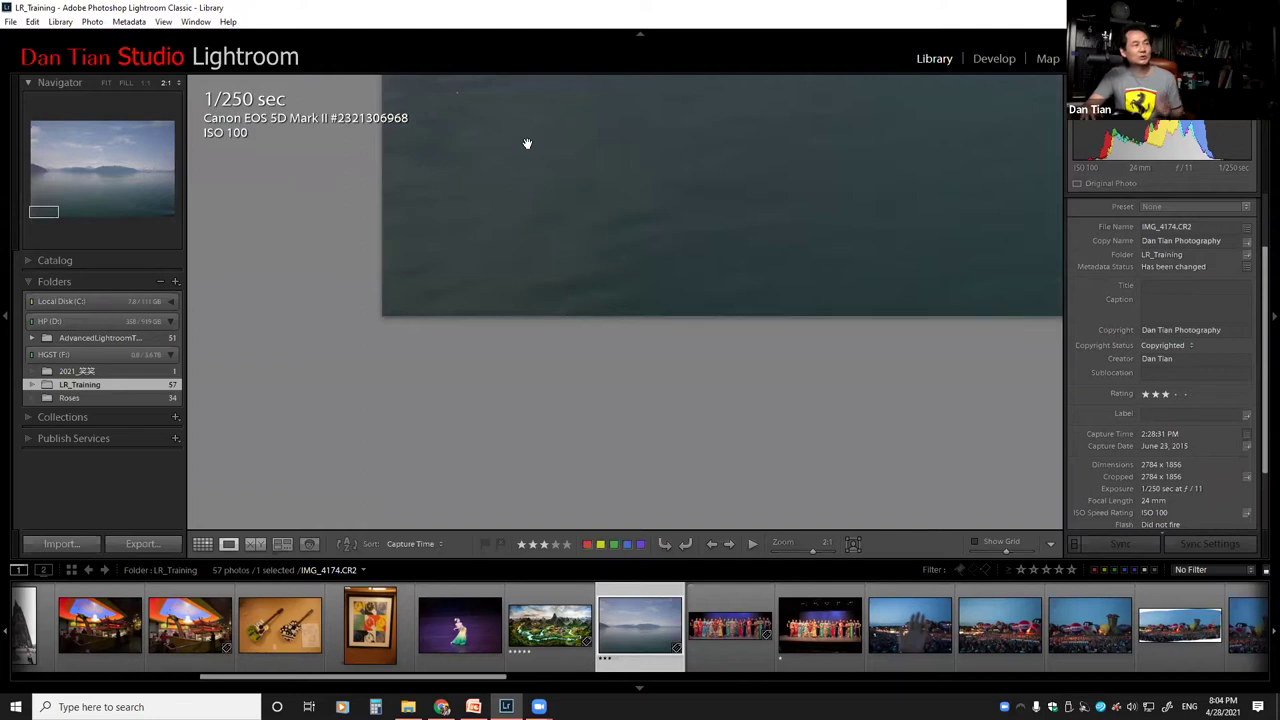
scroll(527, 143, up, 5)
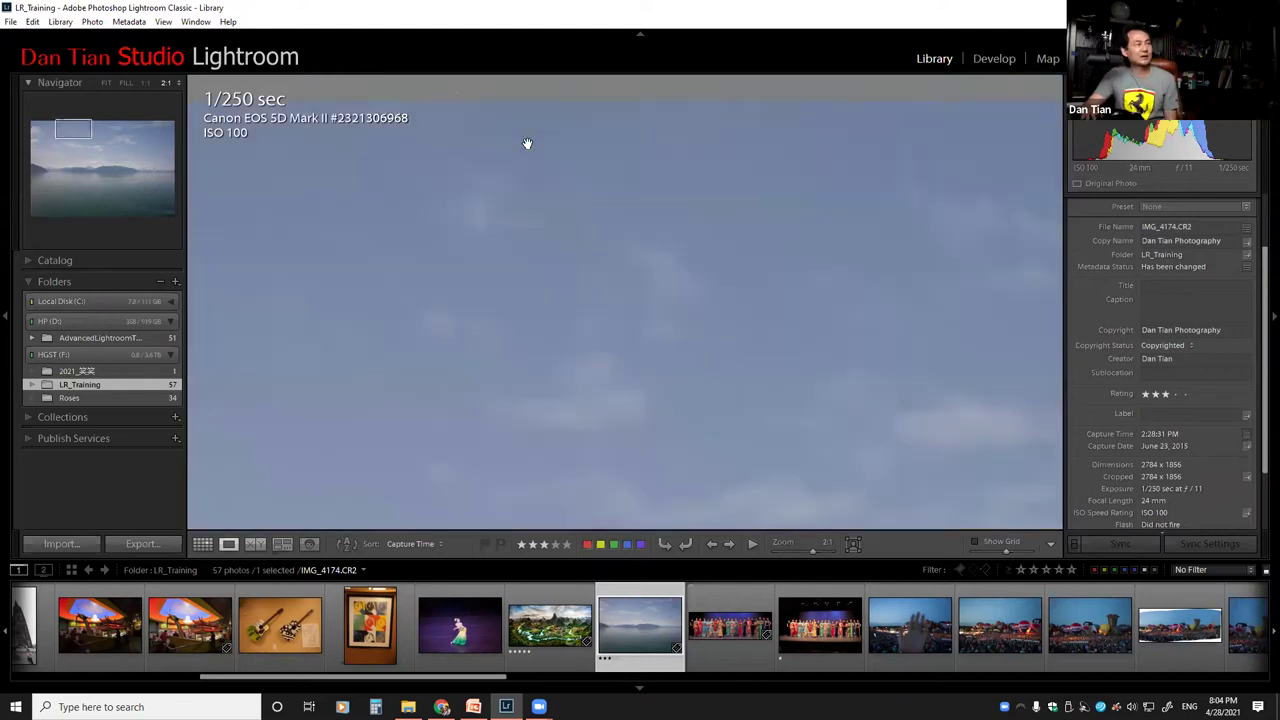
scroll(527, 143, down, 5)
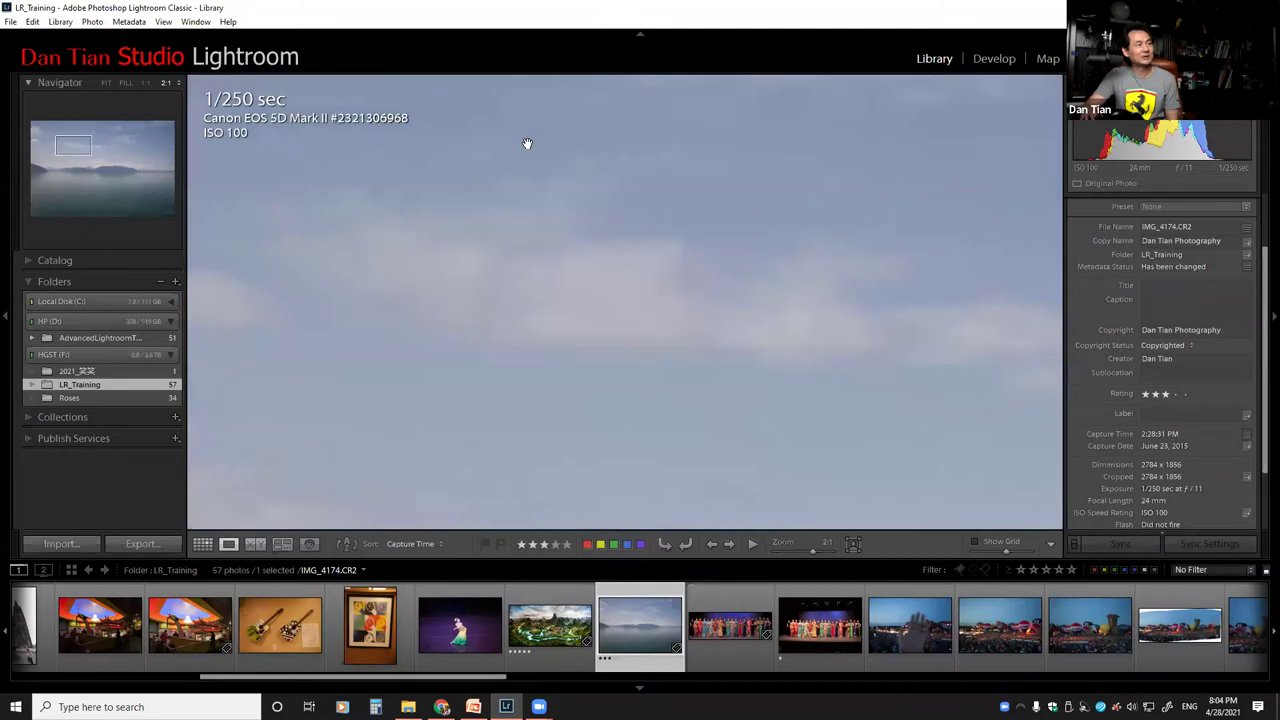
scroll(527, 143, up, 3)
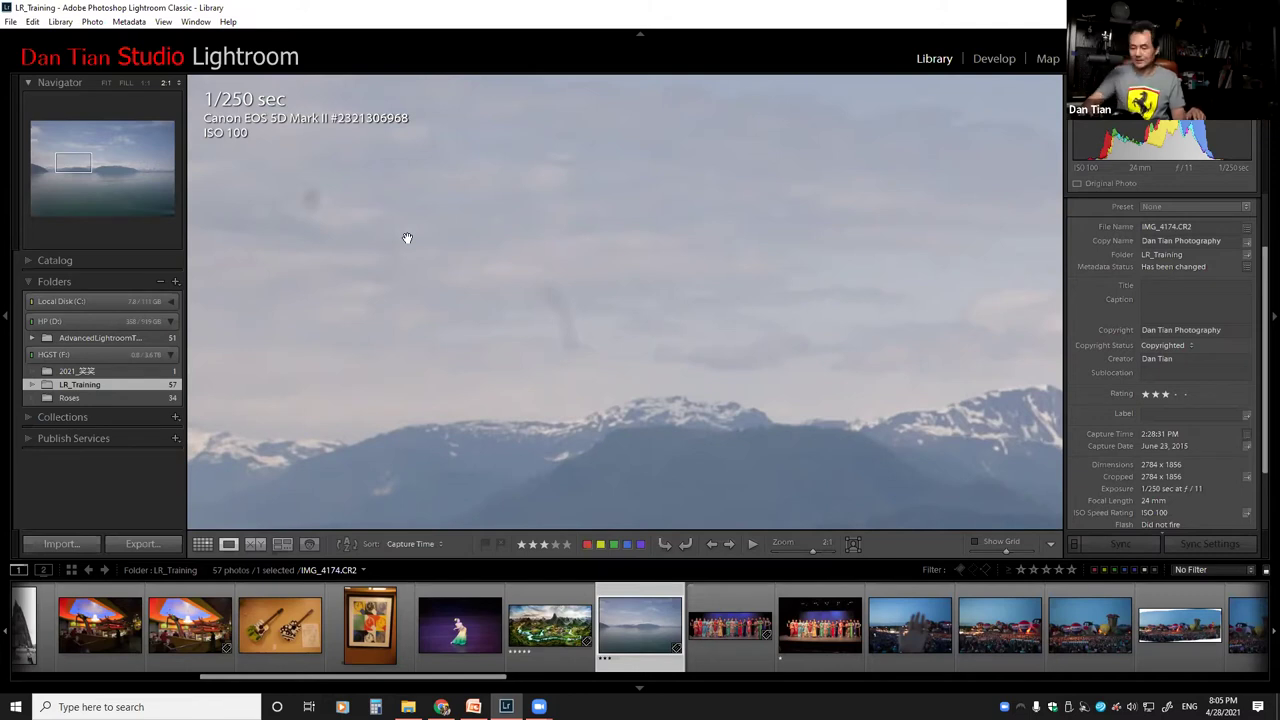
scroll(407, 238, down, 3)
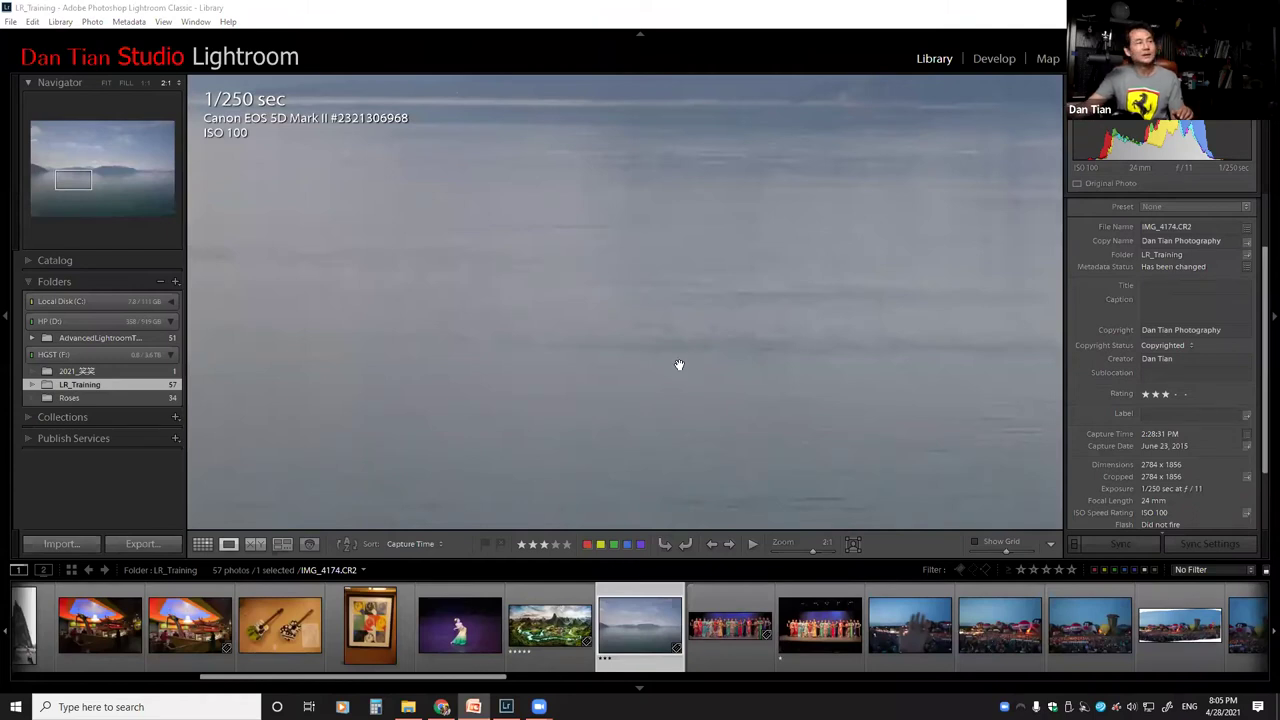
Collapse and re-expand the Navigator panel, then set the lake photo to Fill zoom.
click(60, 82)
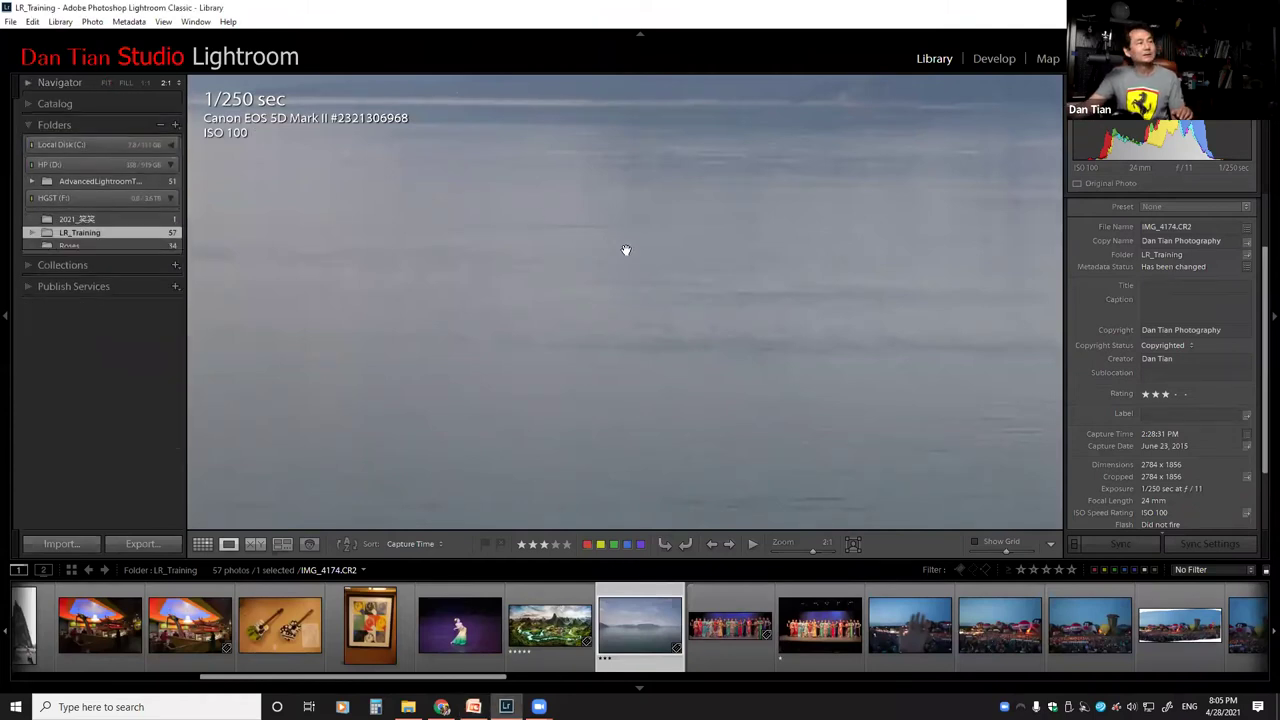
click(117, 85)
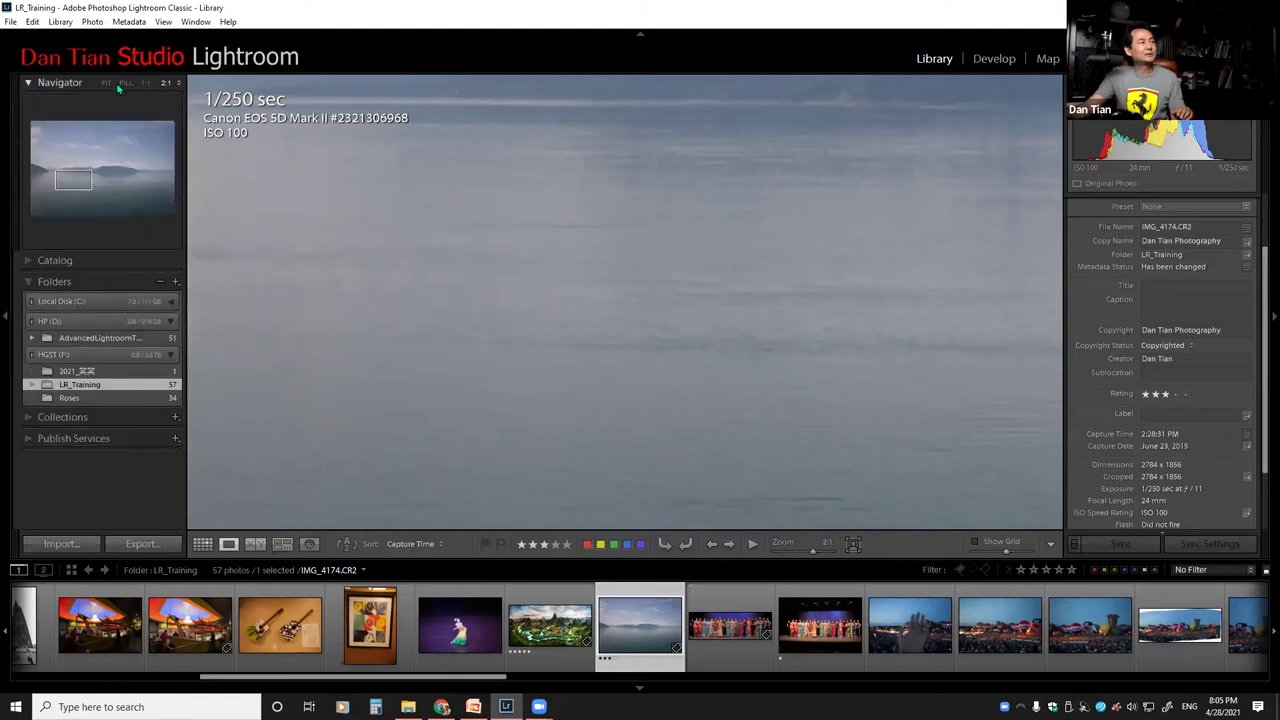
click(126, 83)
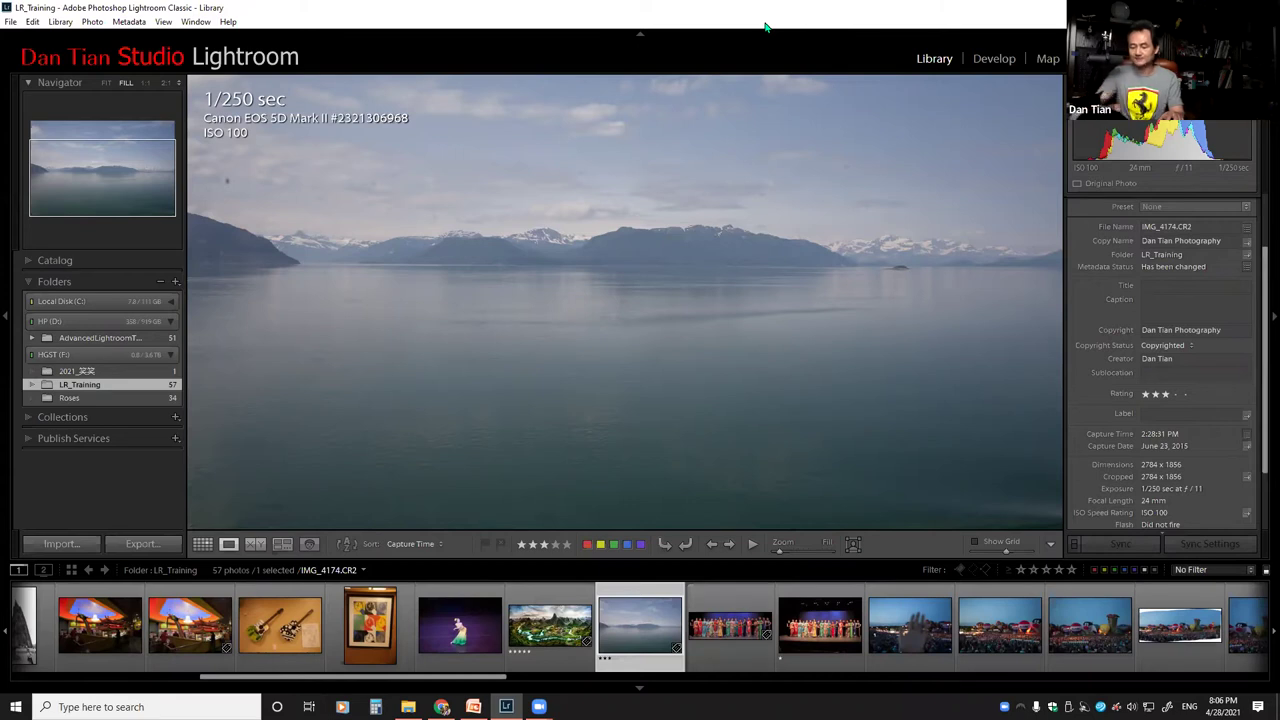
Zoom IMG_4174.CR2 through 2:1 and 1:1 back to Fit, then switch to Develop.
key(z)
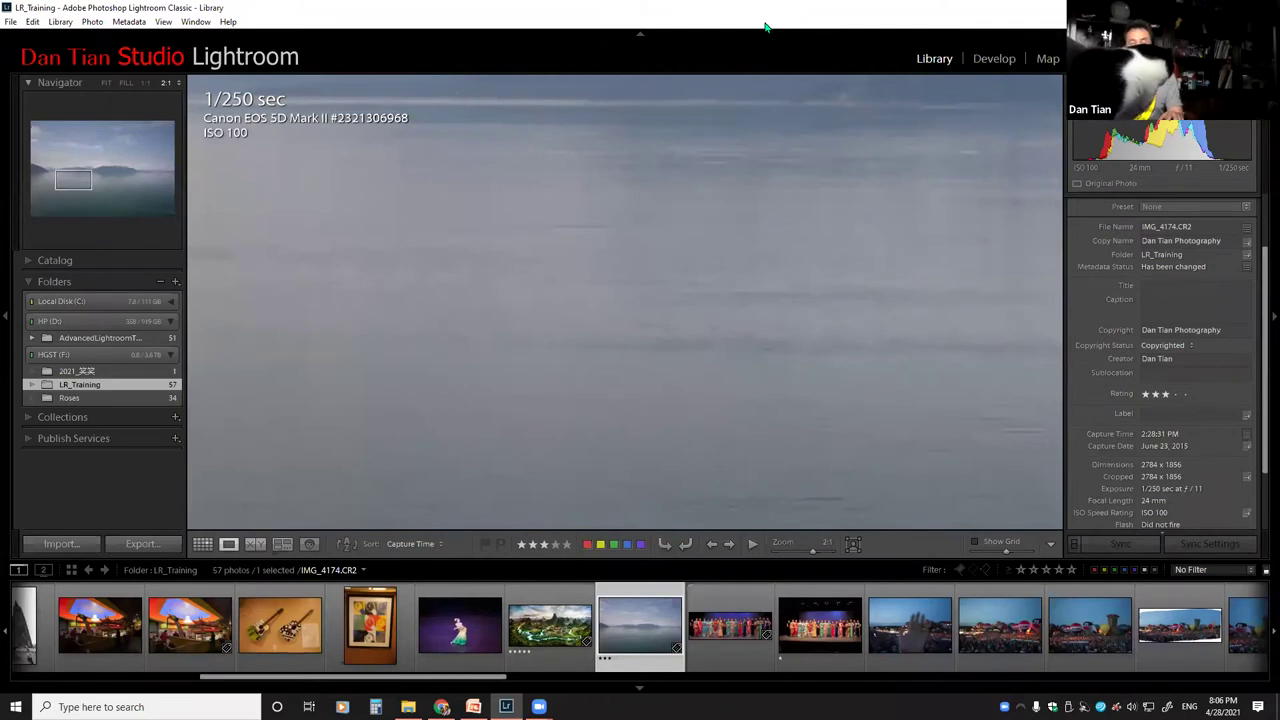
key(ctrl+minus)
key(ctrl+minus)
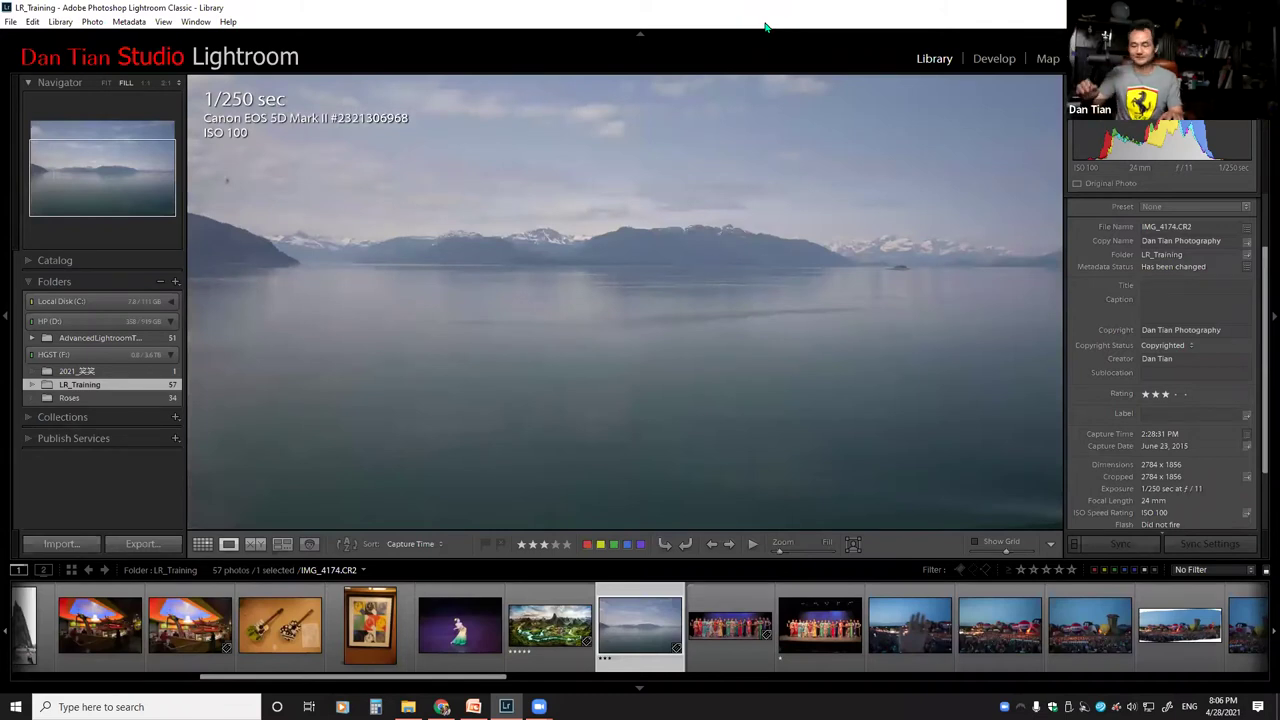
key(ctrl+equal)
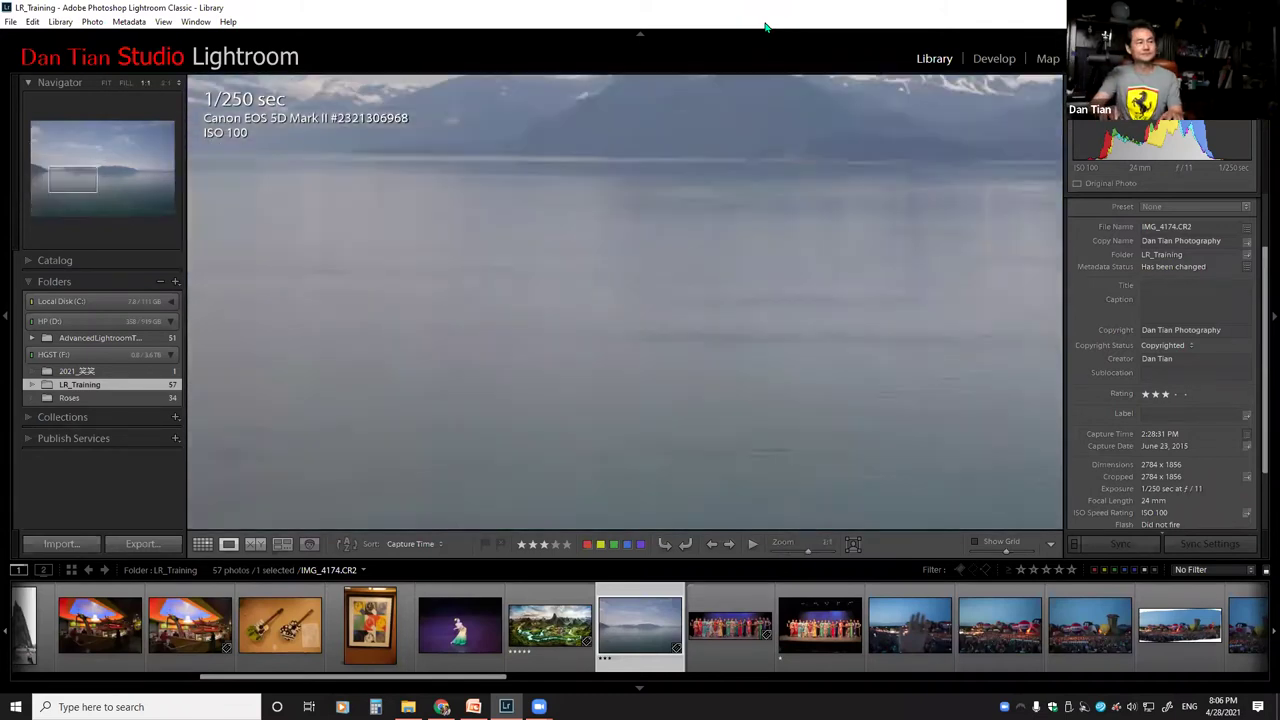
key(ctrl+minus)
key(ctrl+minus)
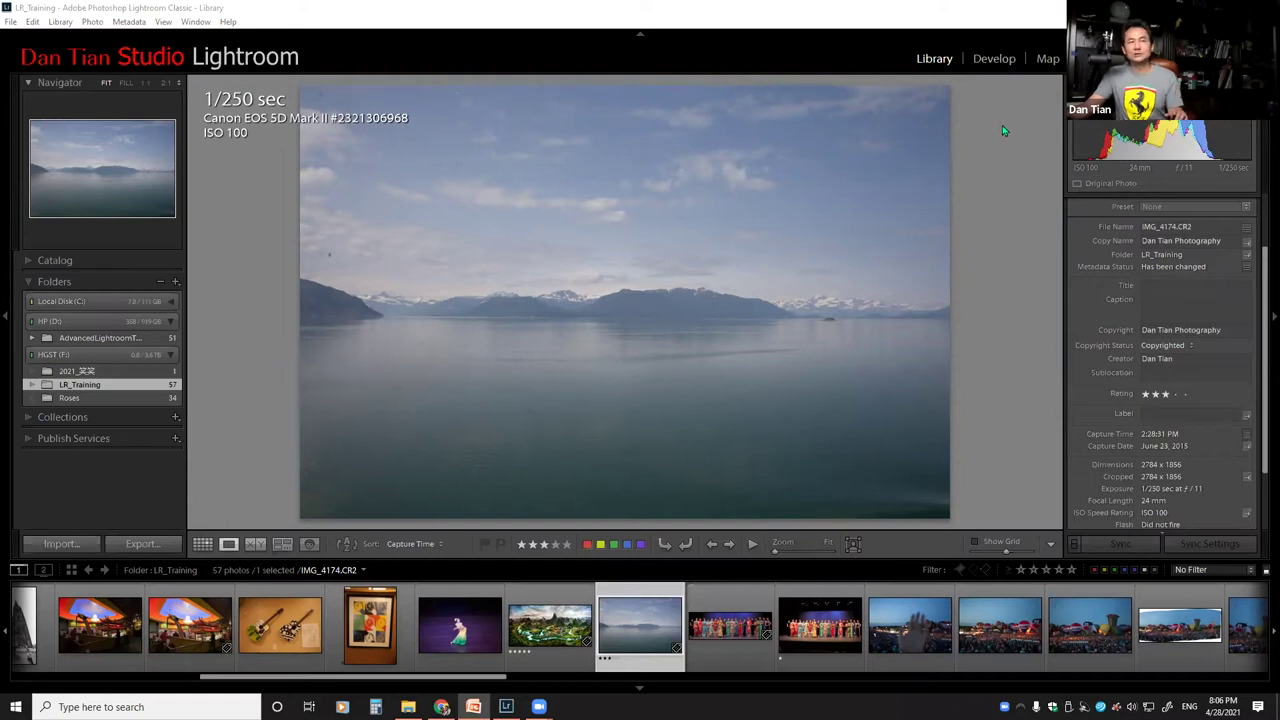
click(995, 62)
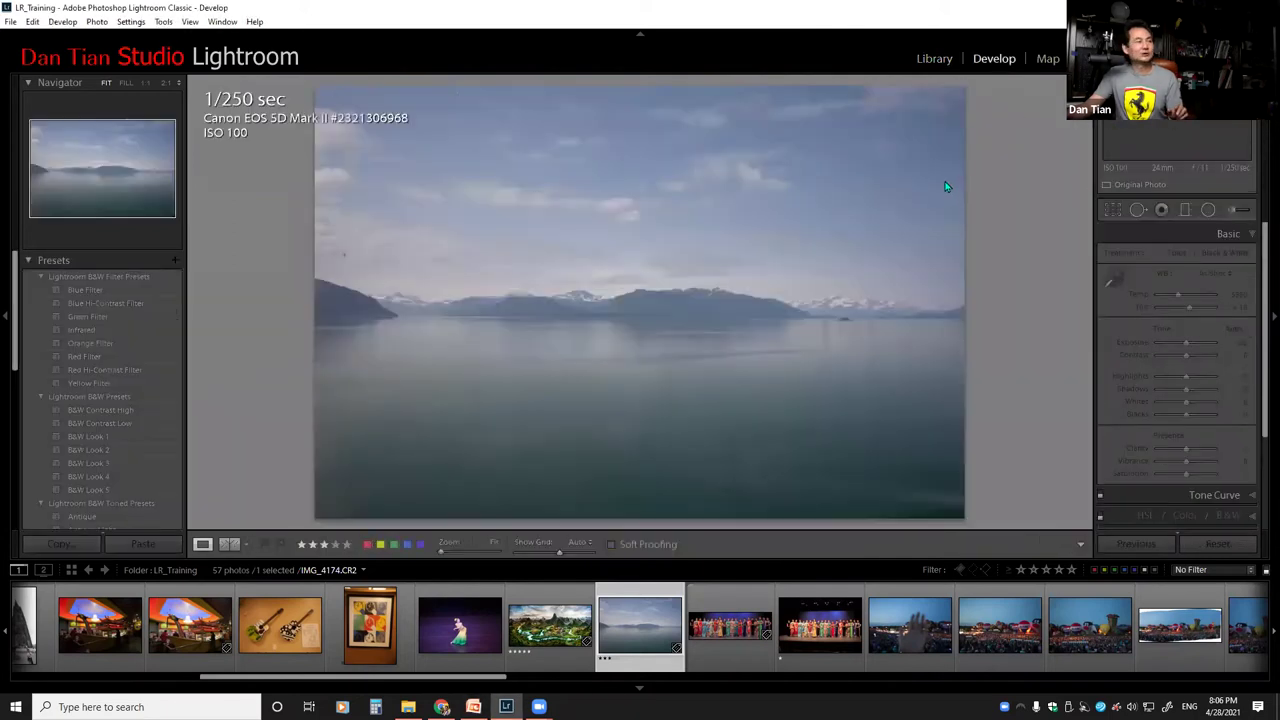
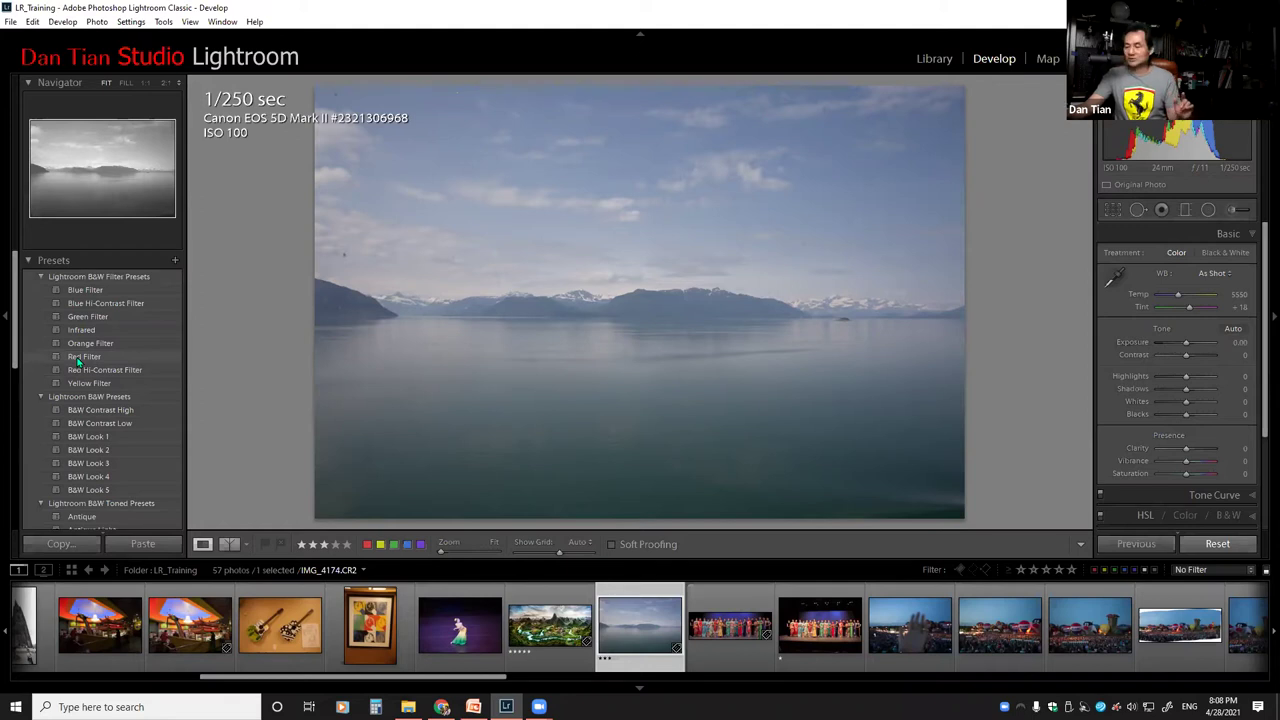
Apply the Lightroom B&W Red Filter preset to the lake-and-mountains photo.
click(78, 360)
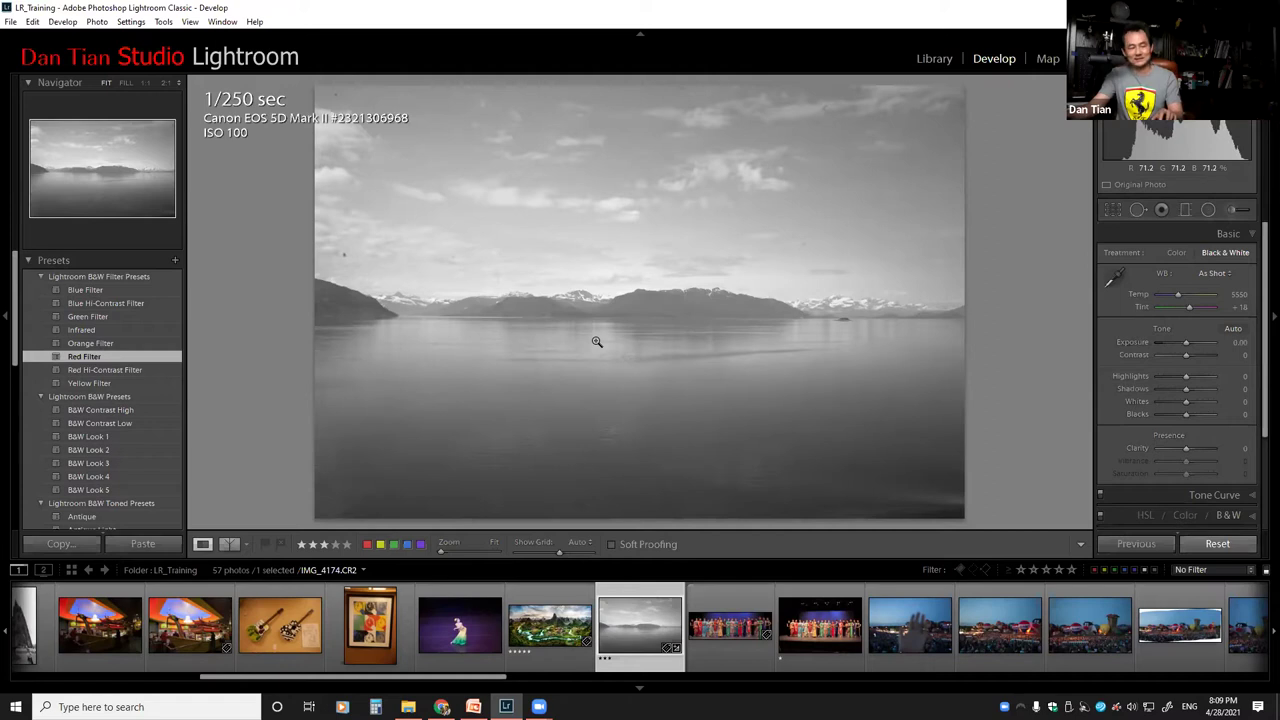
Undo the Red Filter preset with Ctrl+Z so the lake photo returns to colour.
key(ctrl+z)
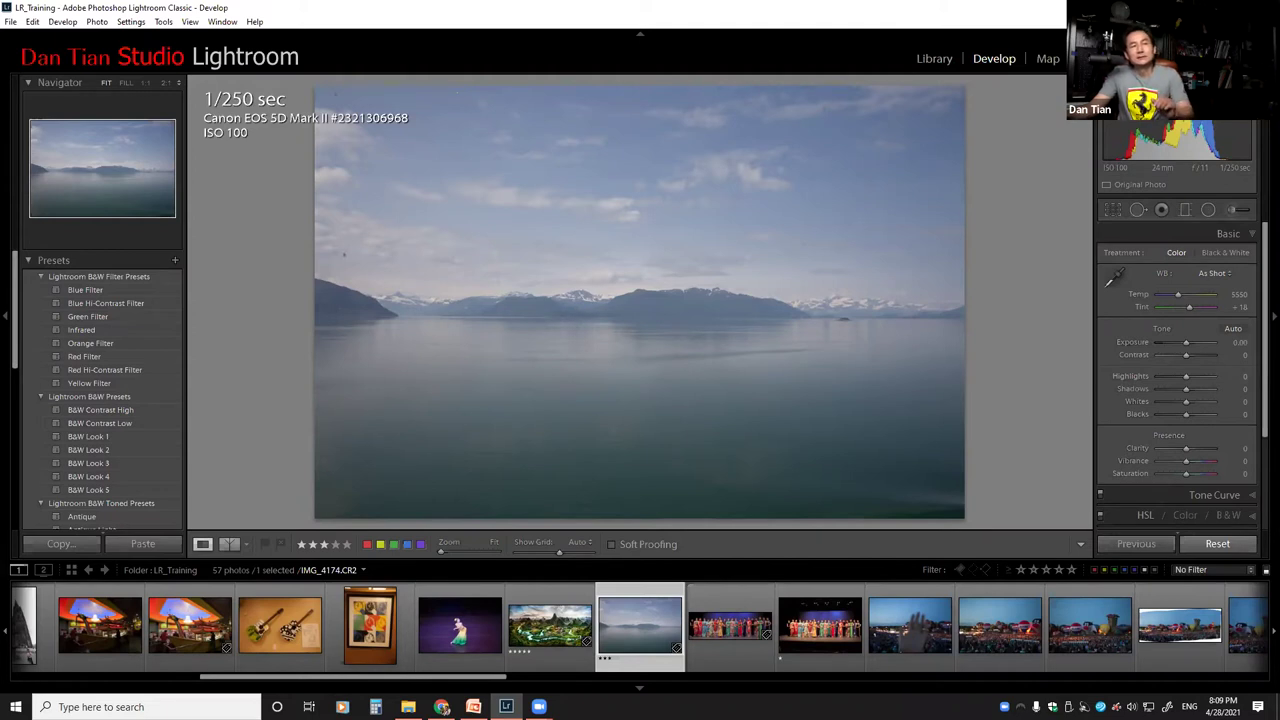
Collapse the Basic adjustments section in the Develop right-hand panel.
scroll(1253, 200, down, 2)
click(1253, 139)
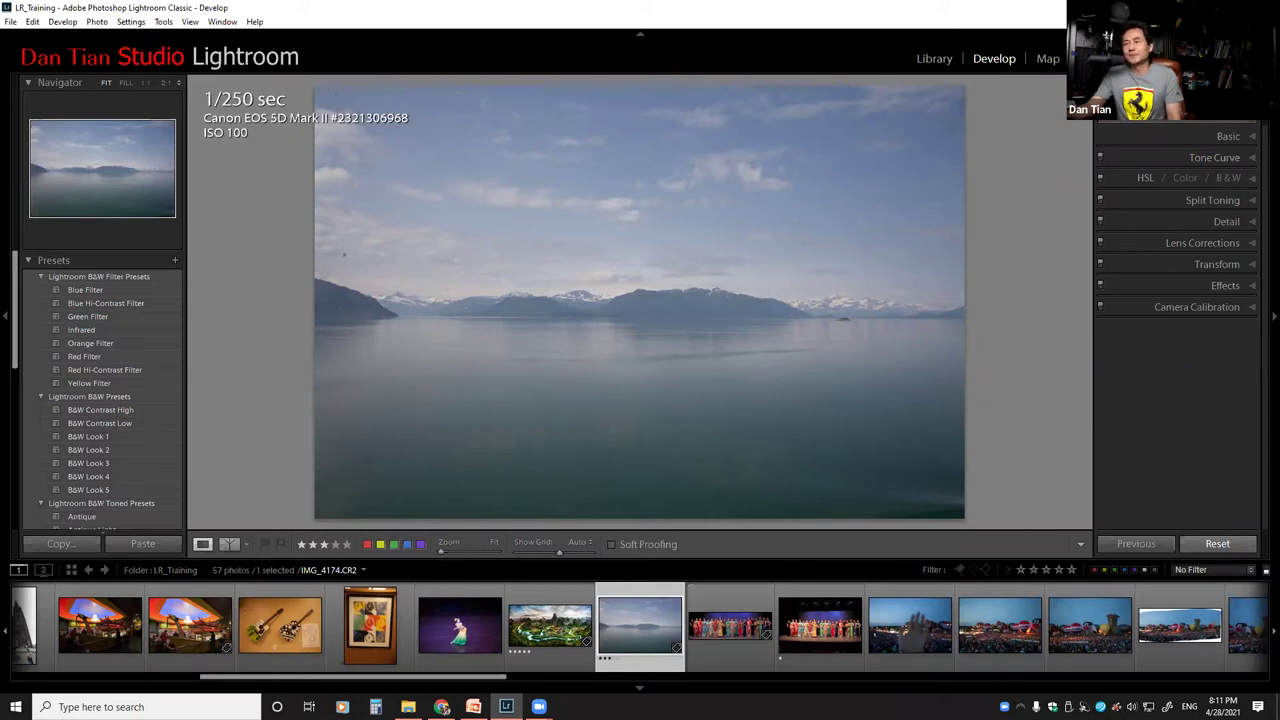
key(alt+Tab)
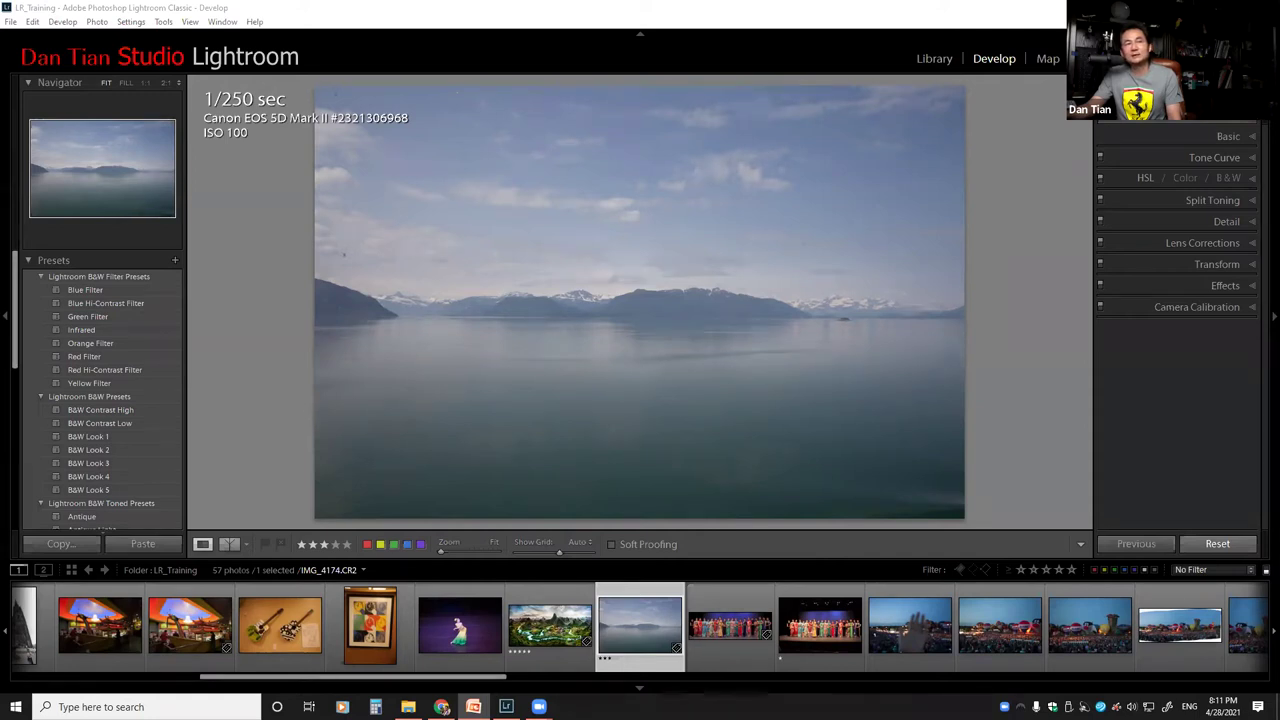
scroll(1180, 250, up, 2)
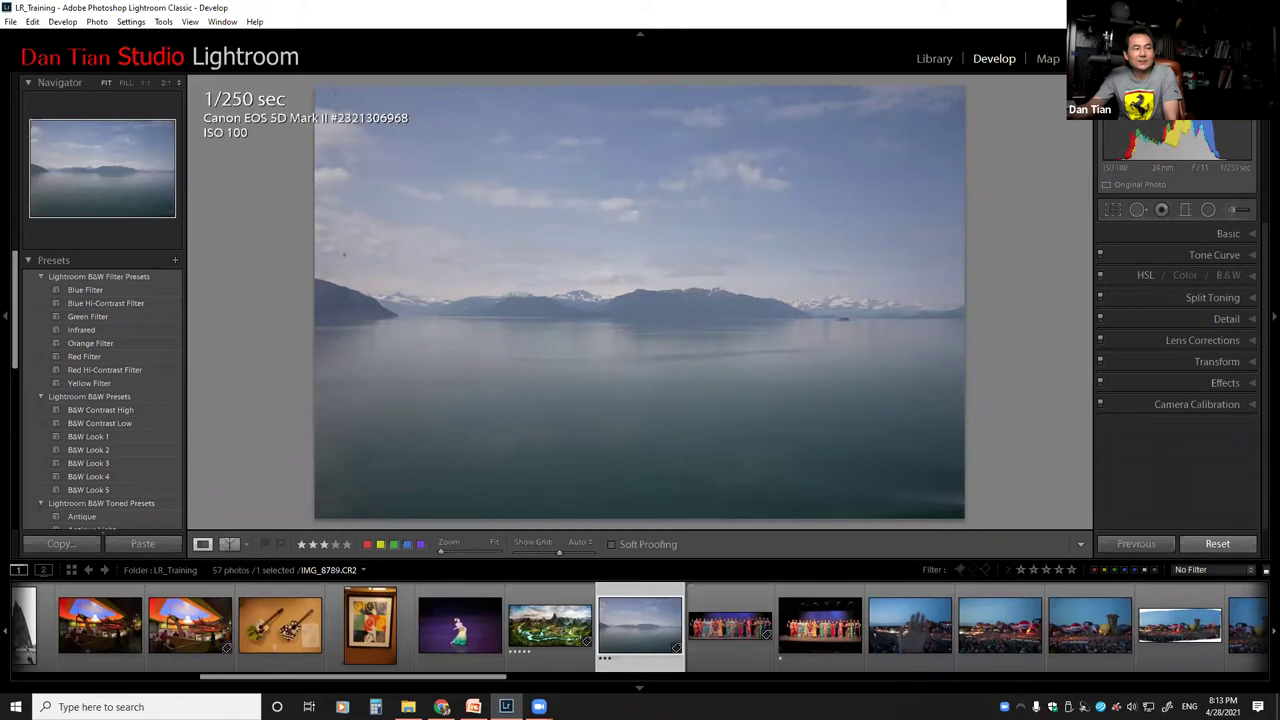
drag(500, 679, 452, 679)
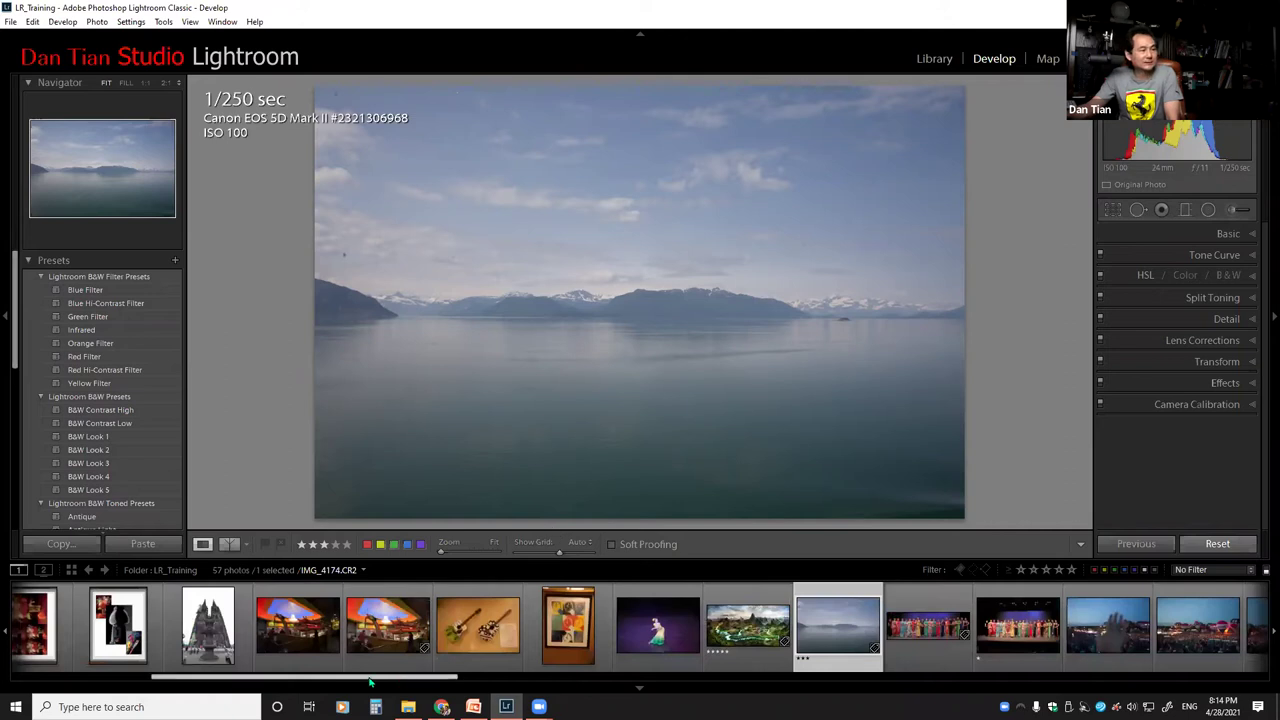
click(473, 707)
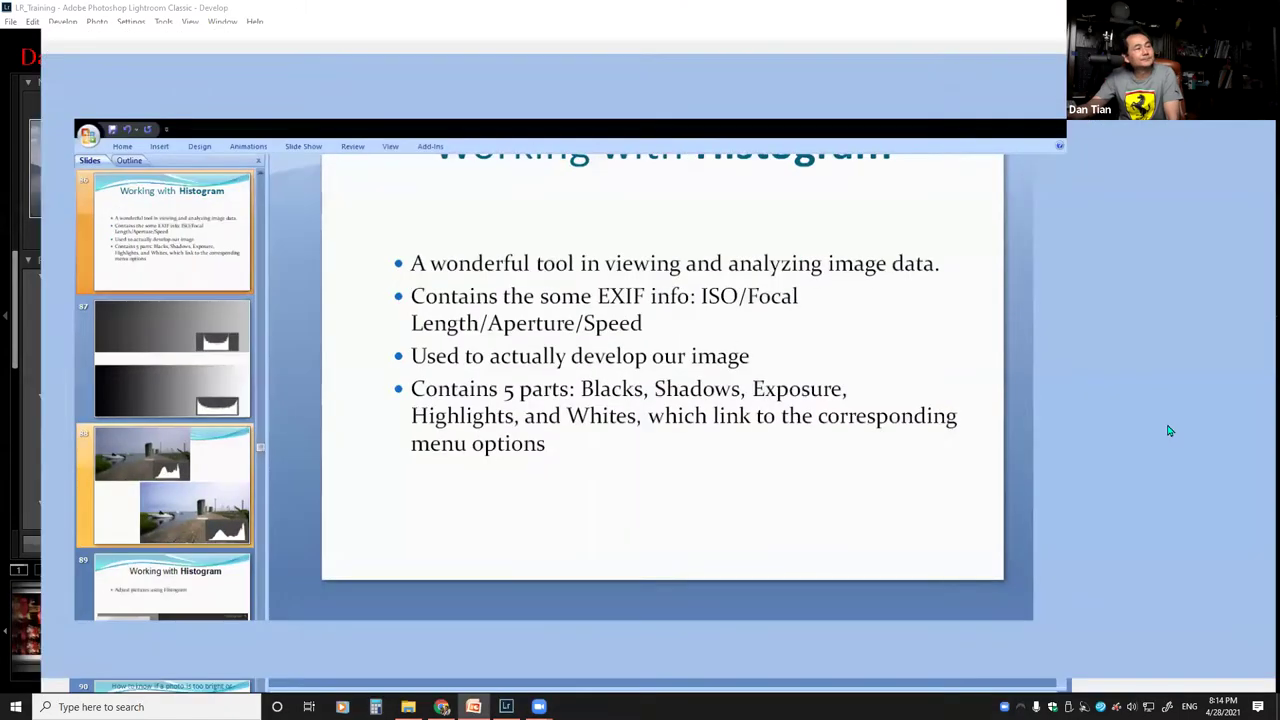
Advance the deck to slide 87 with the black-to-white gradient histogram examples.
key(Page_Down)
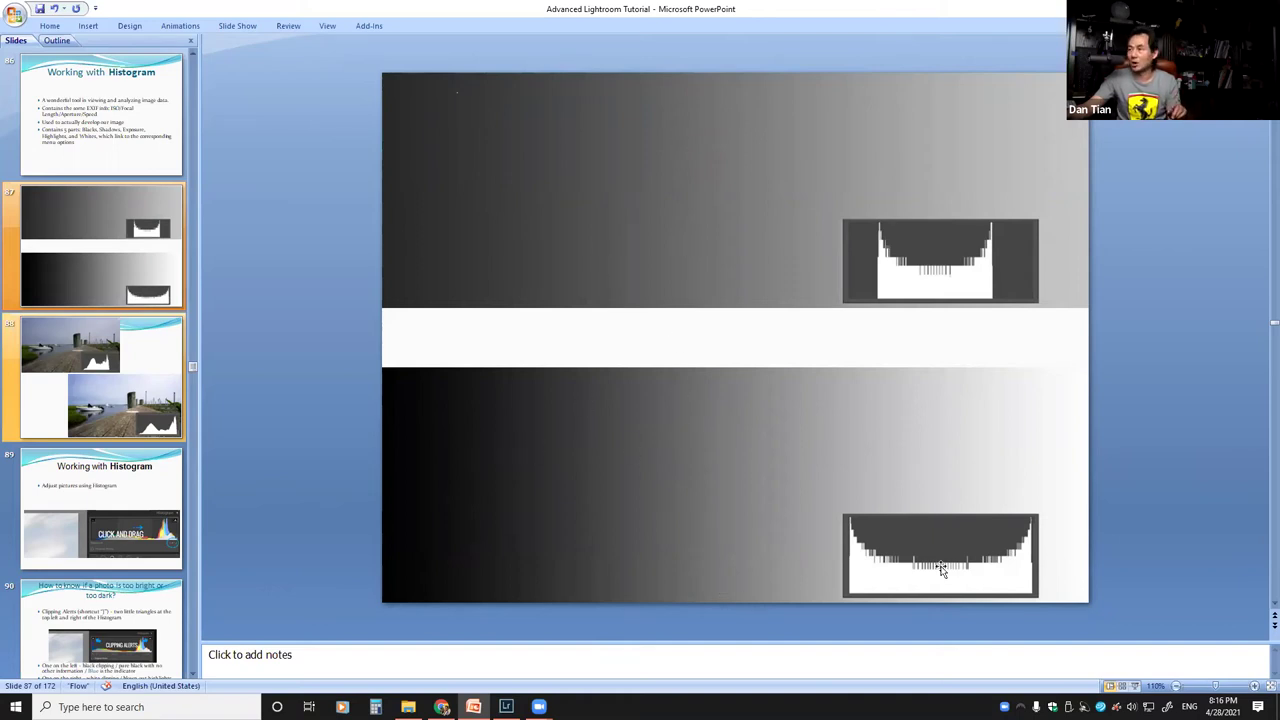
Move on to slide 88 comparing two dock-and-boat photos and their histograms.
scroll(1189, 502, down, 1)
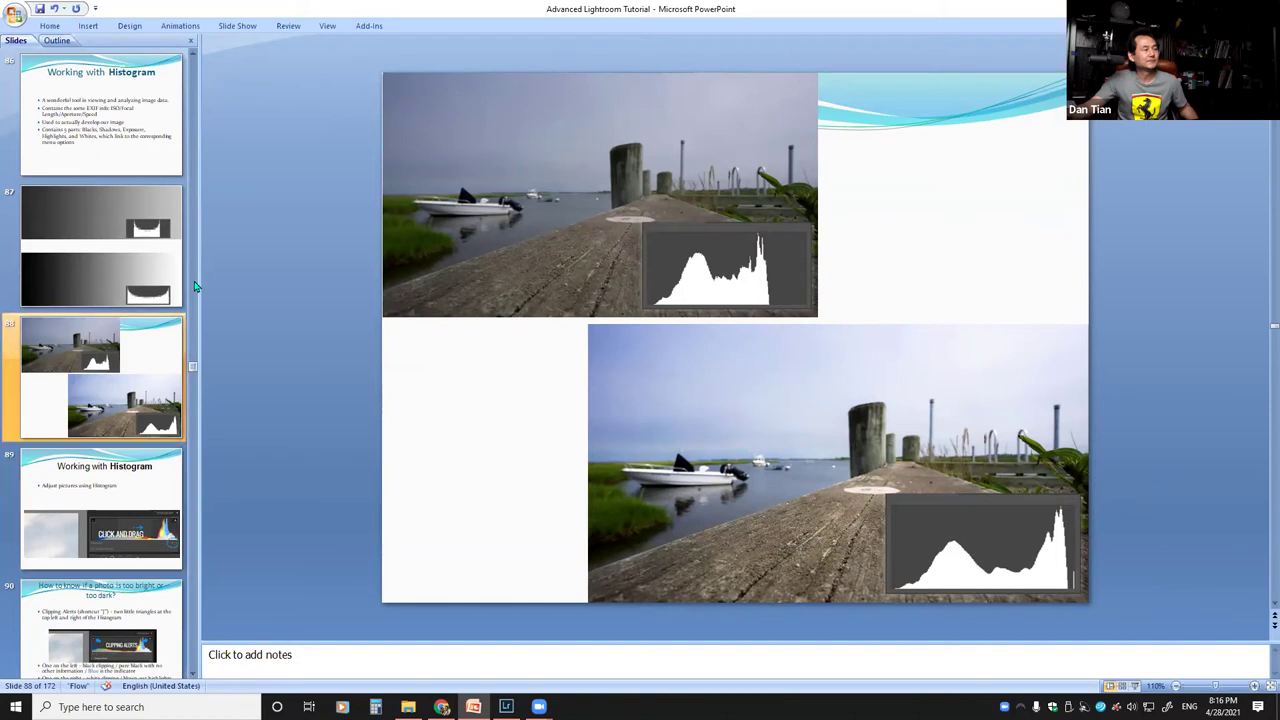
Go back to the Working with Histogram slide in PowerPoint.
click(141, 156)
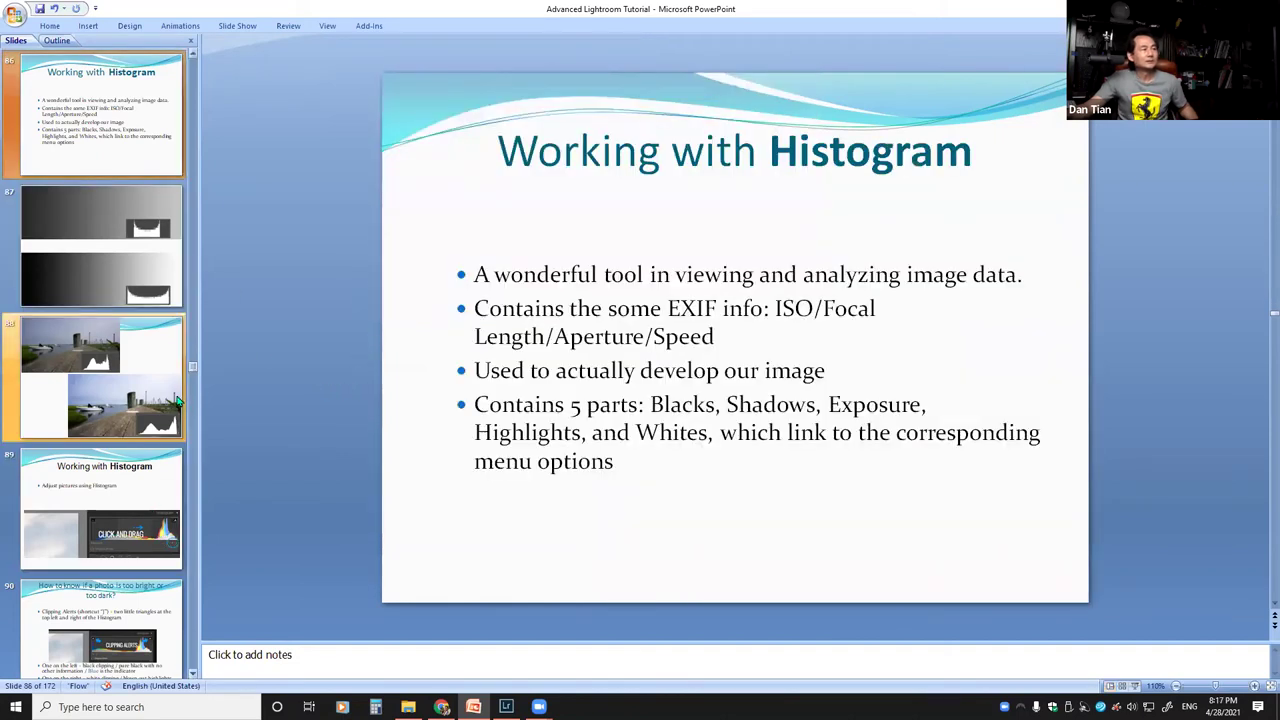
scroll(365, 416, down, 2)
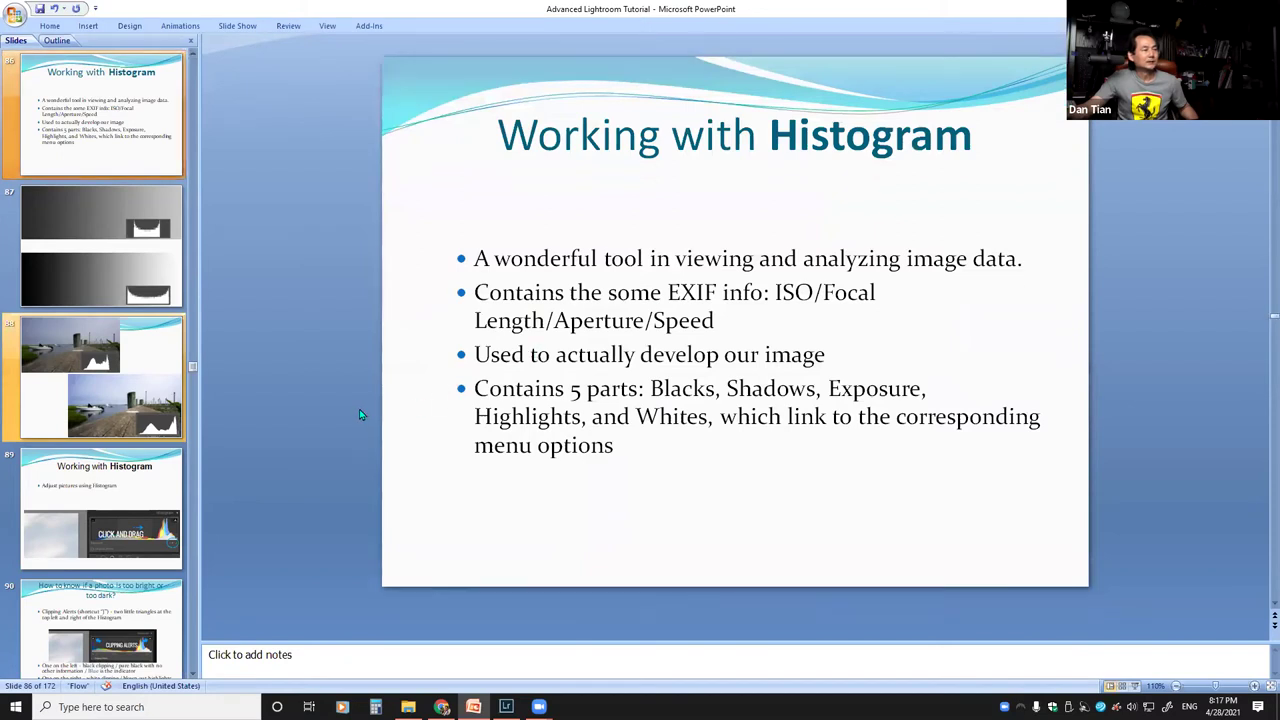
scroll(397, 428, up, 1)
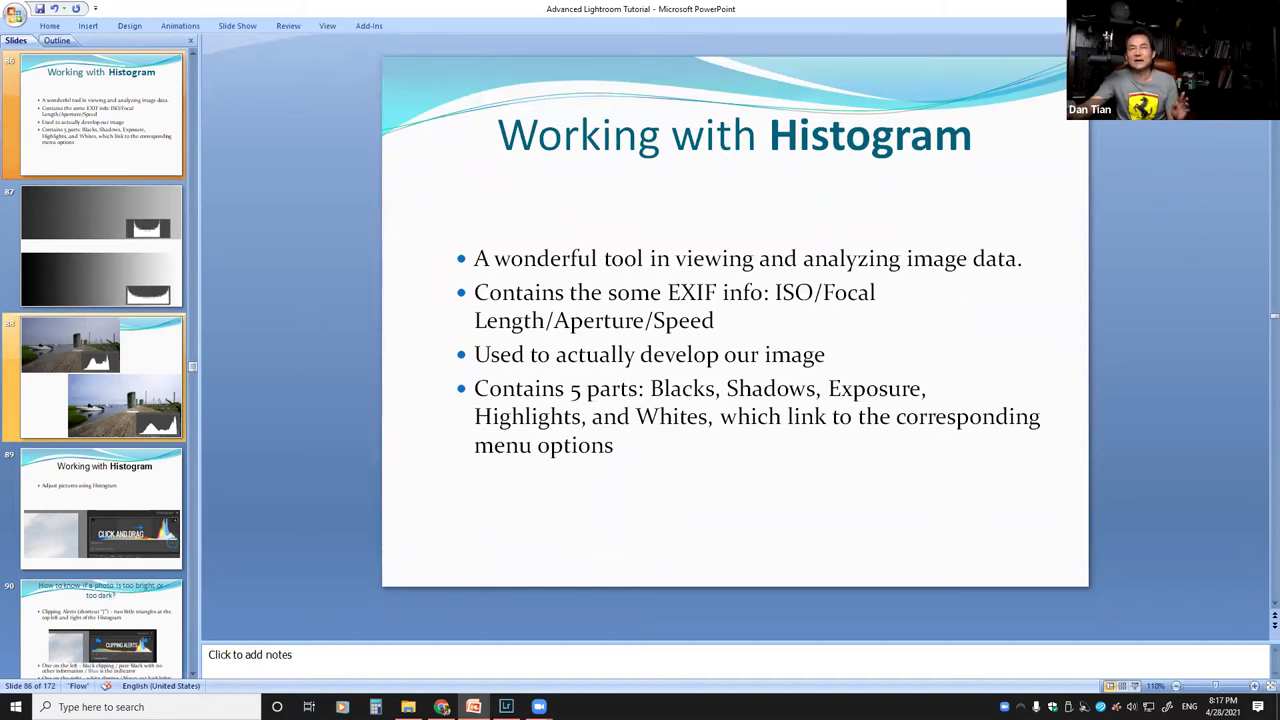
Shrink the PowerPoint window and bring Lightroom's Develop view of the lake photo forward.
key(alt+Tab)
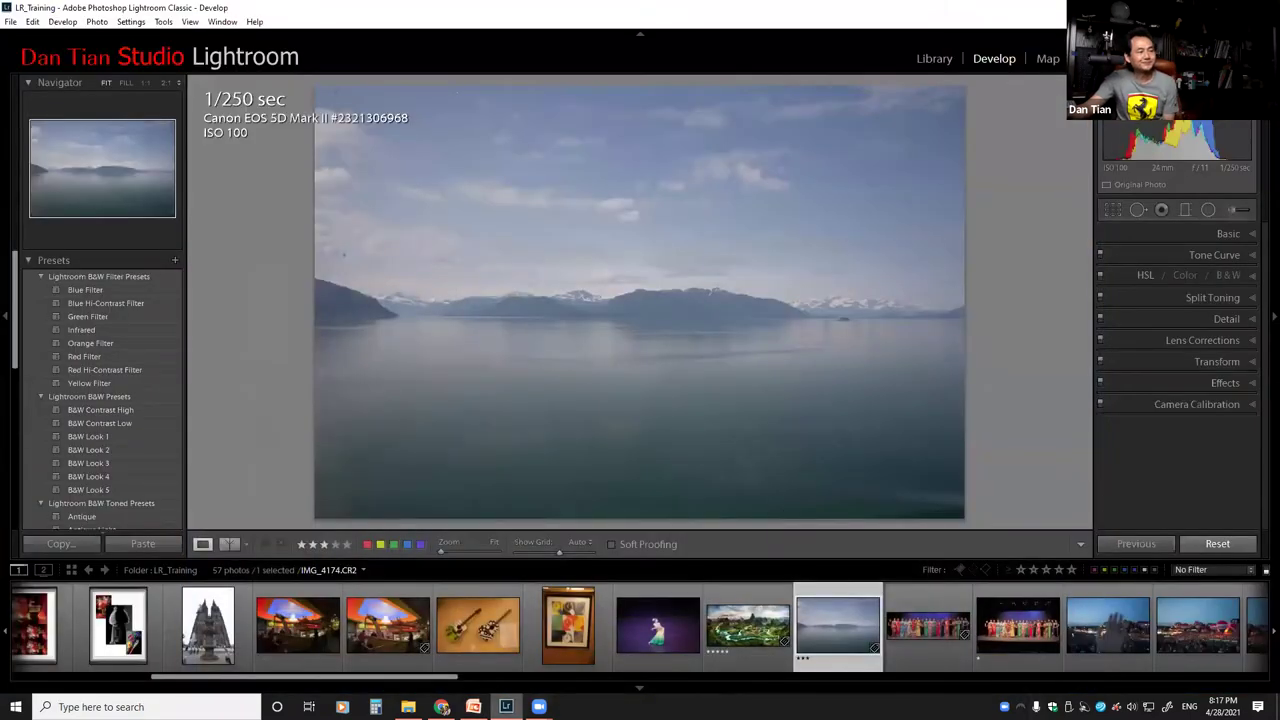
key(alt+Tab)
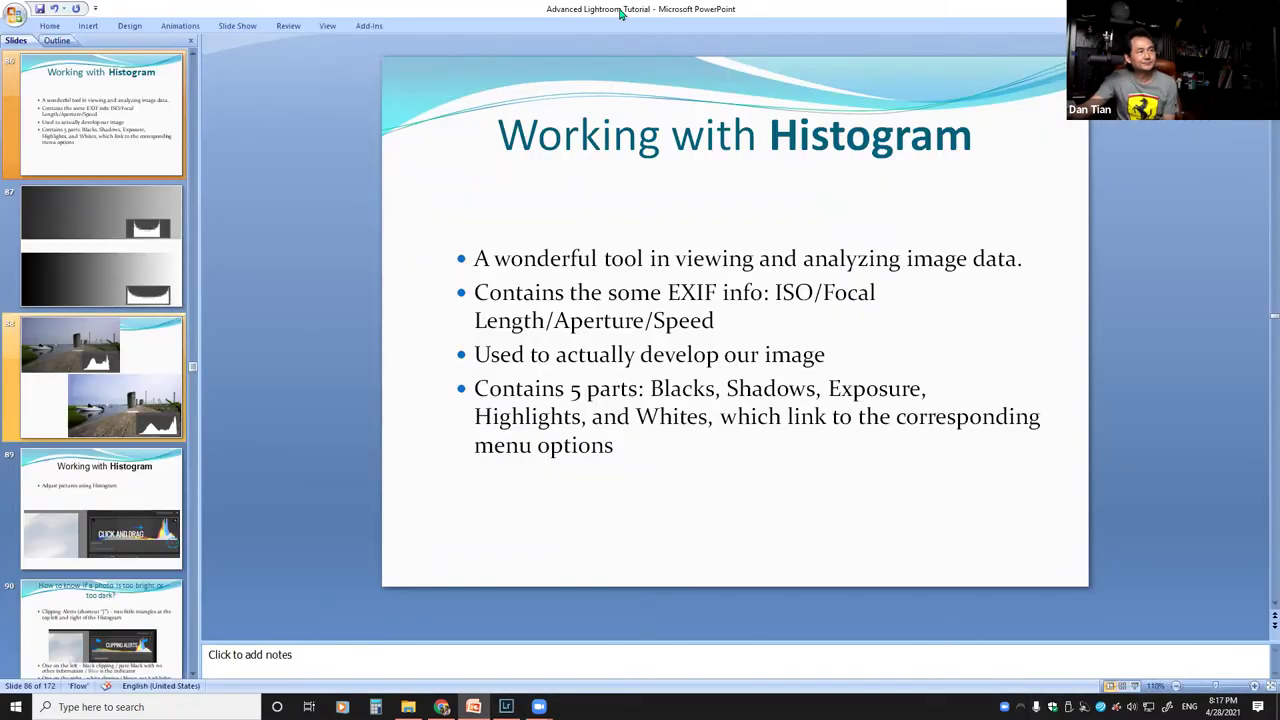
drag(820, 28, 716, 125)
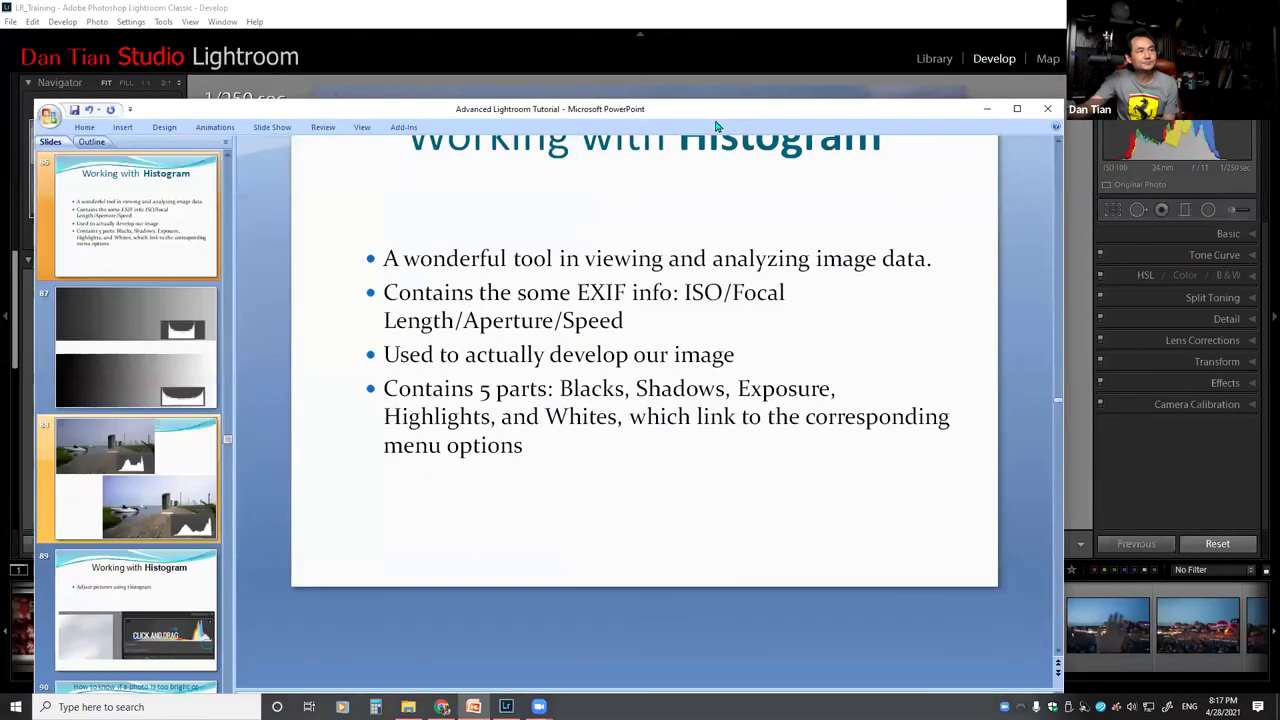
key(alt+Tab)
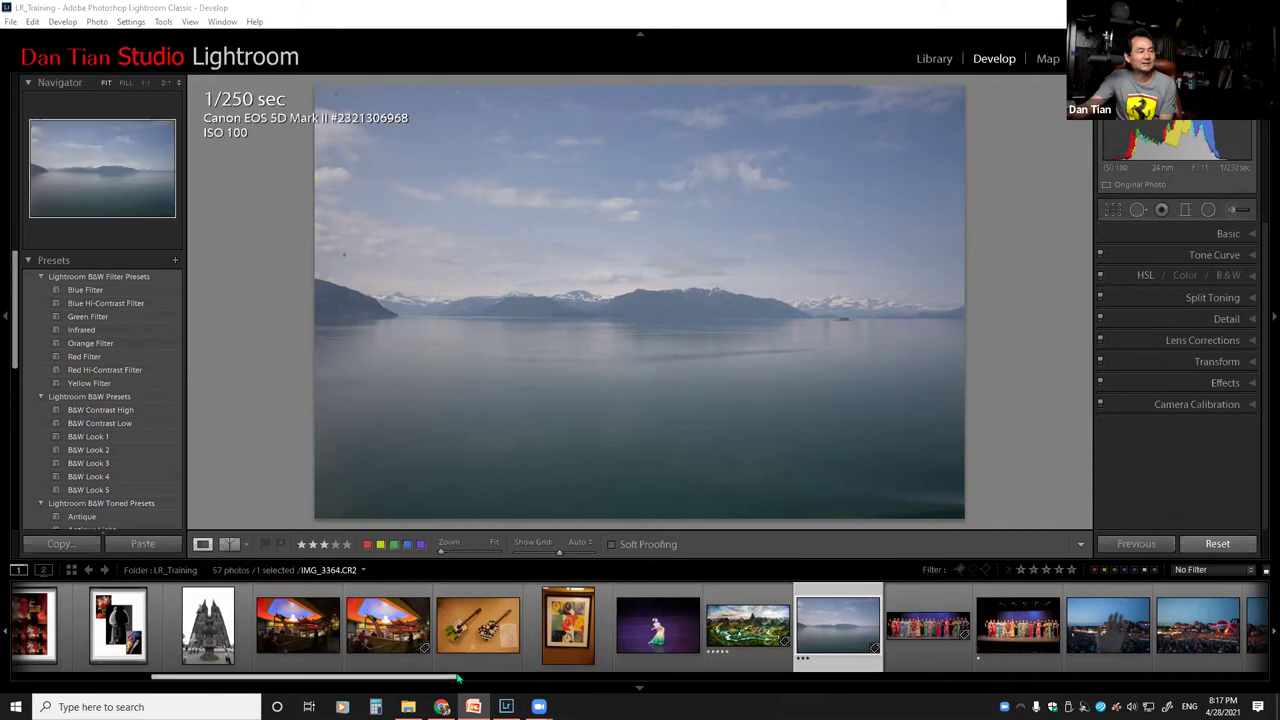
scroll(462, 673, up, 5)
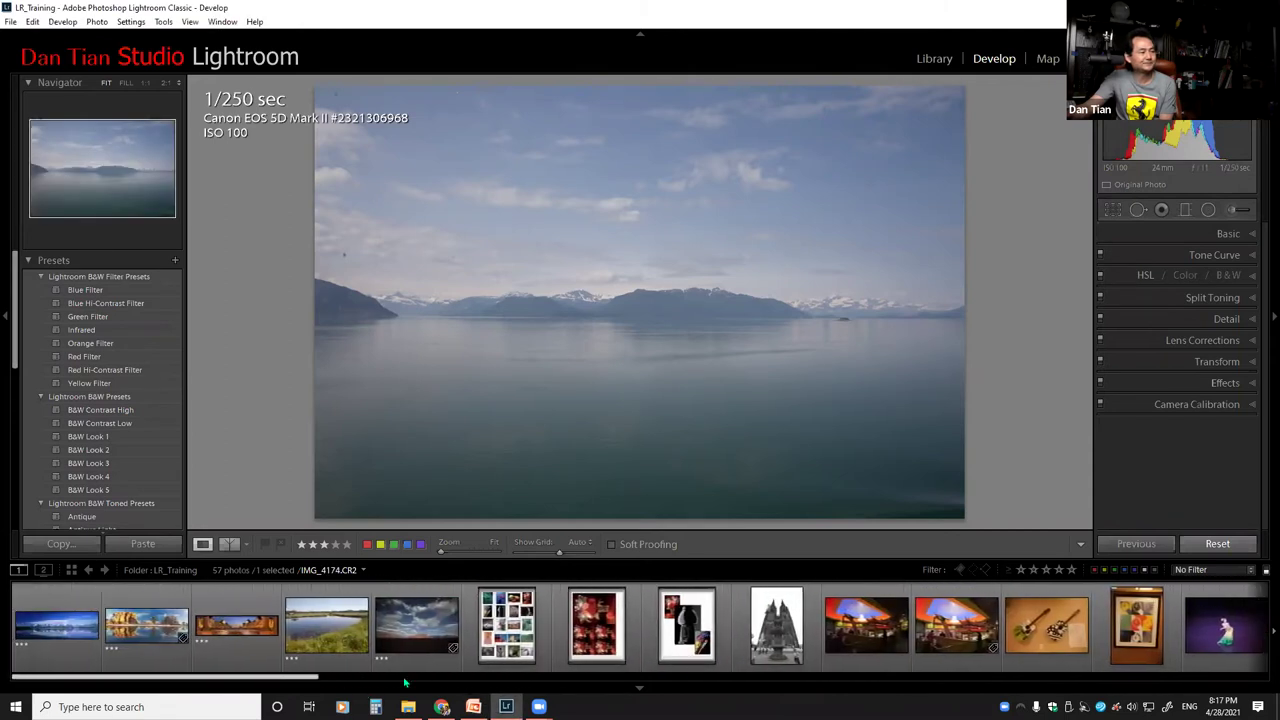
Browse the filmstrip through the red desert clouds, Louvre pyramid and mountain-lake panorama photos.
click(415, 625)
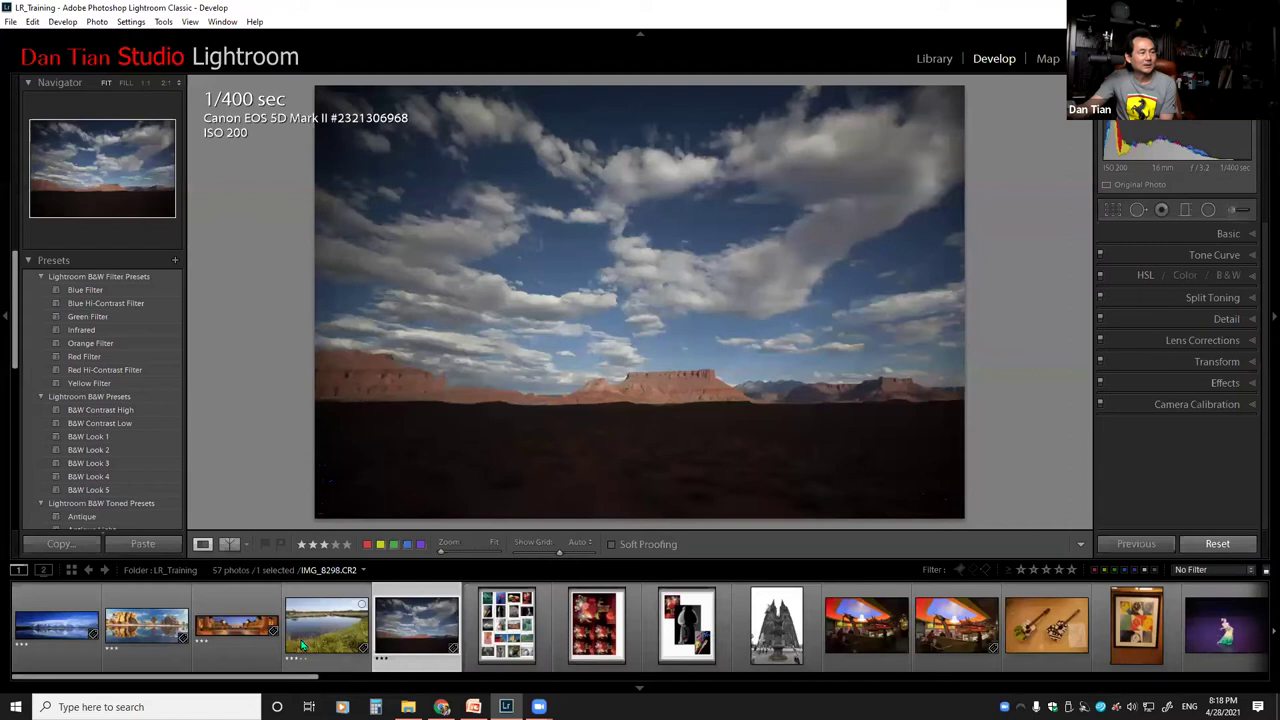
click(245, 628)
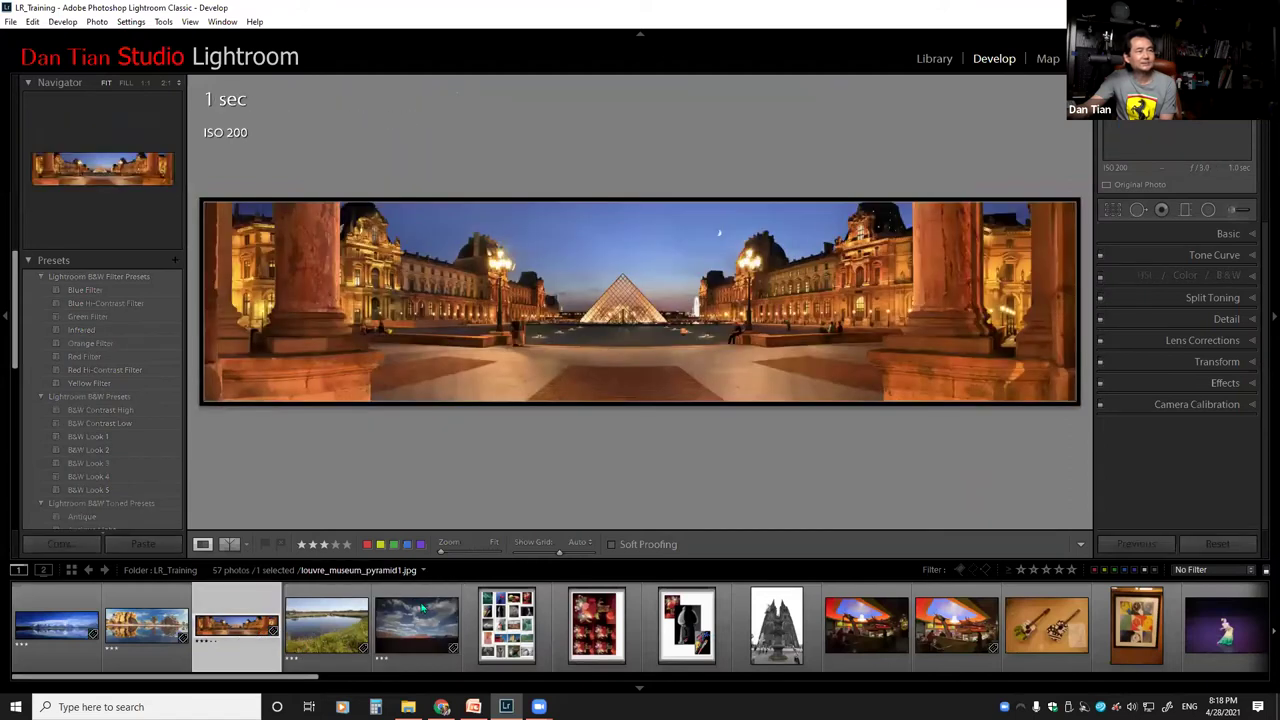
click(82, 642)
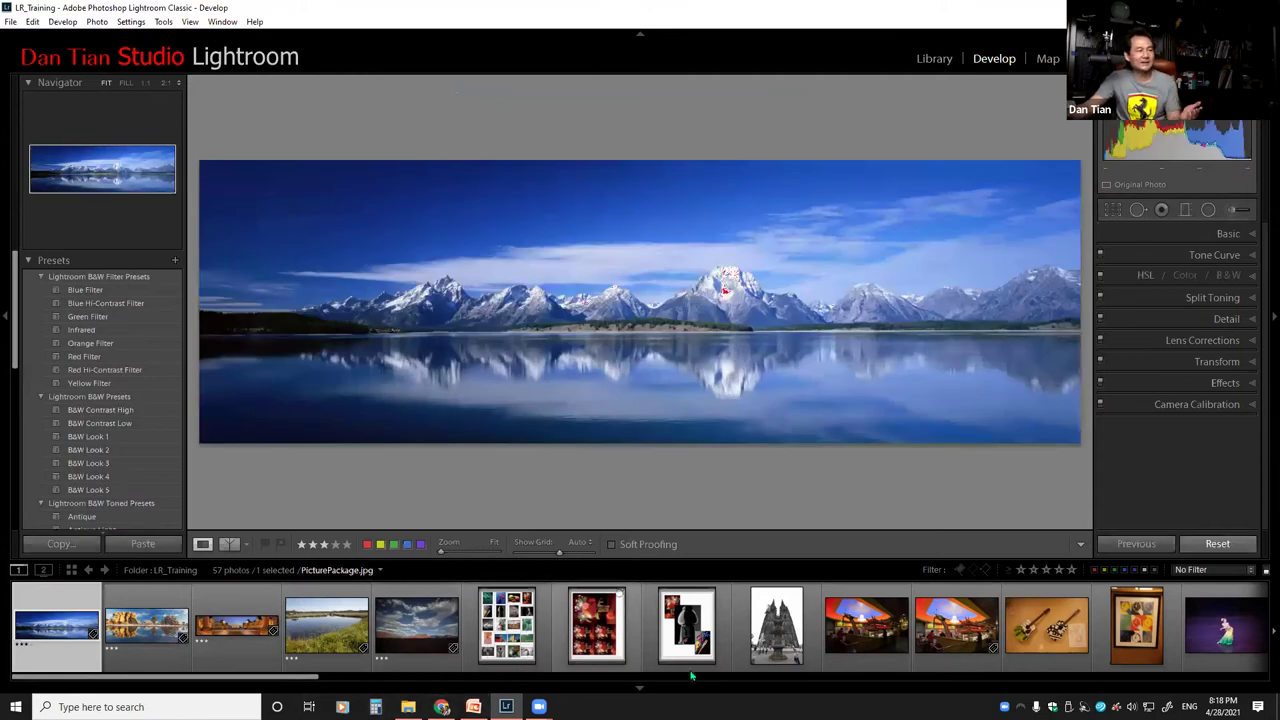
drag(303, 681, 383, 681)
click(1082, 625)
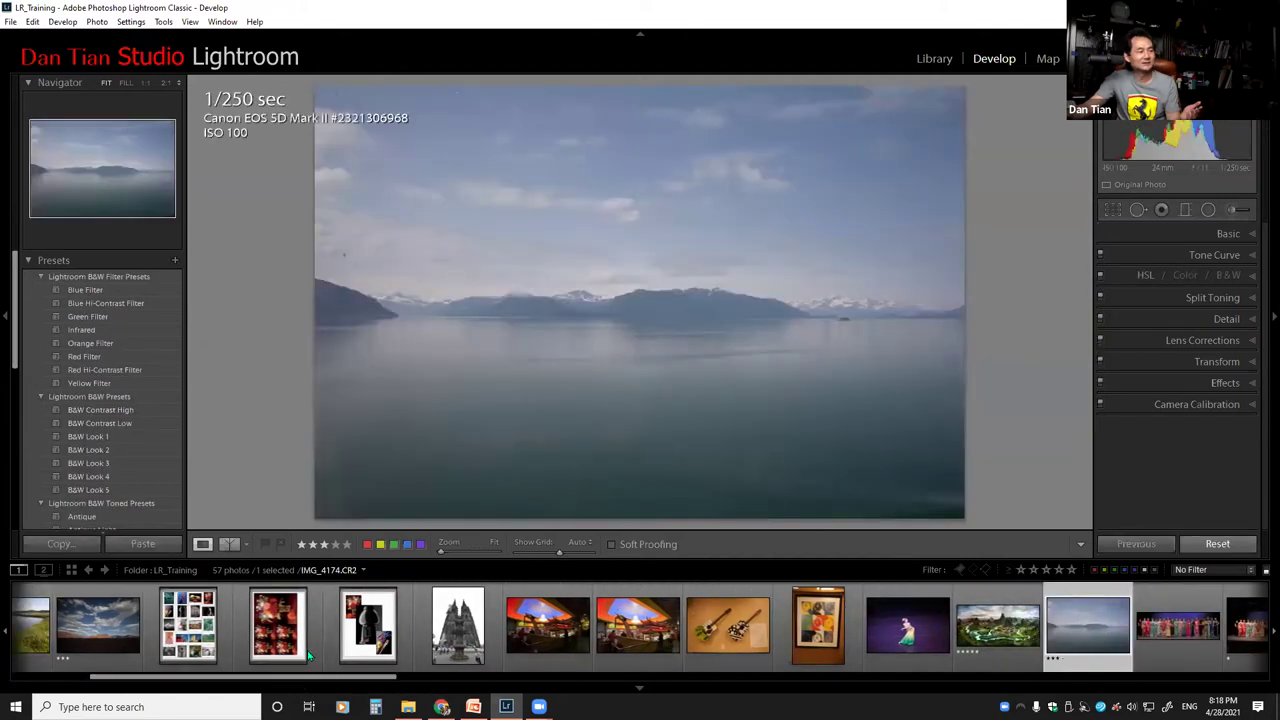
drag(320, 681, 243, 681)
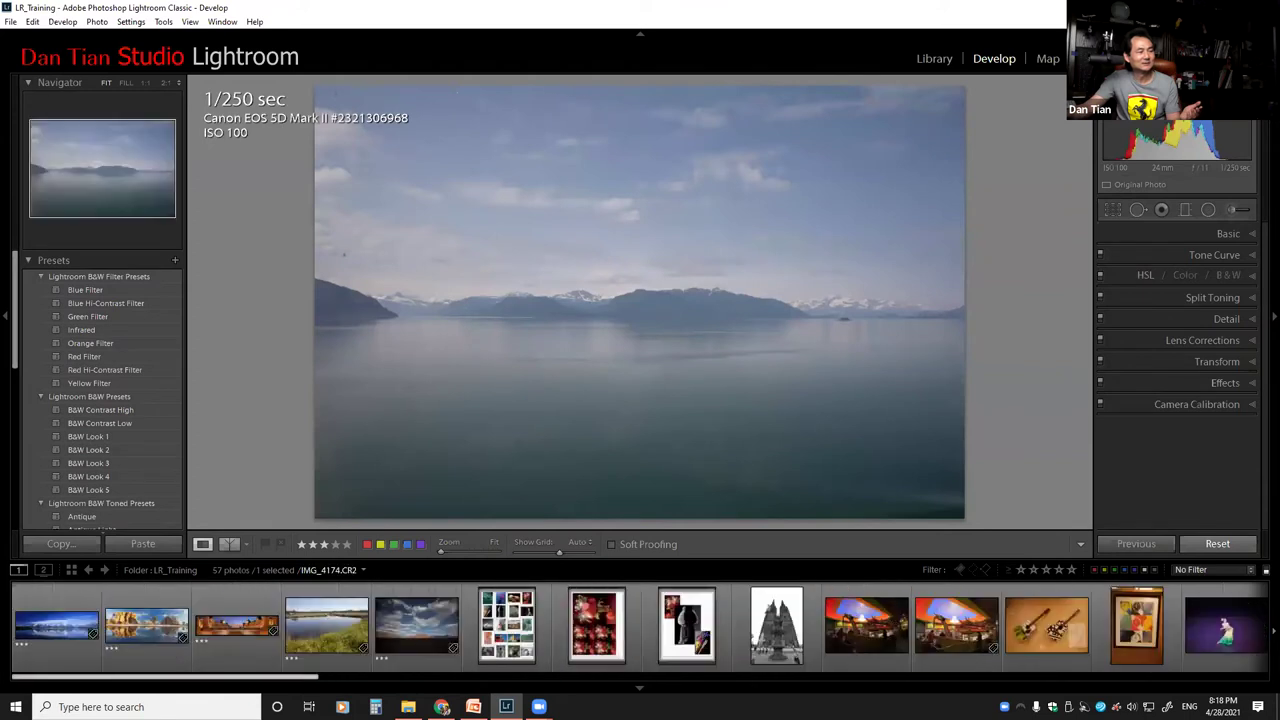
Revisit the mountain-lake panorama, then load the misty lake photo IMG_4174.CR2 from the filmstrip.
click(56, 625)
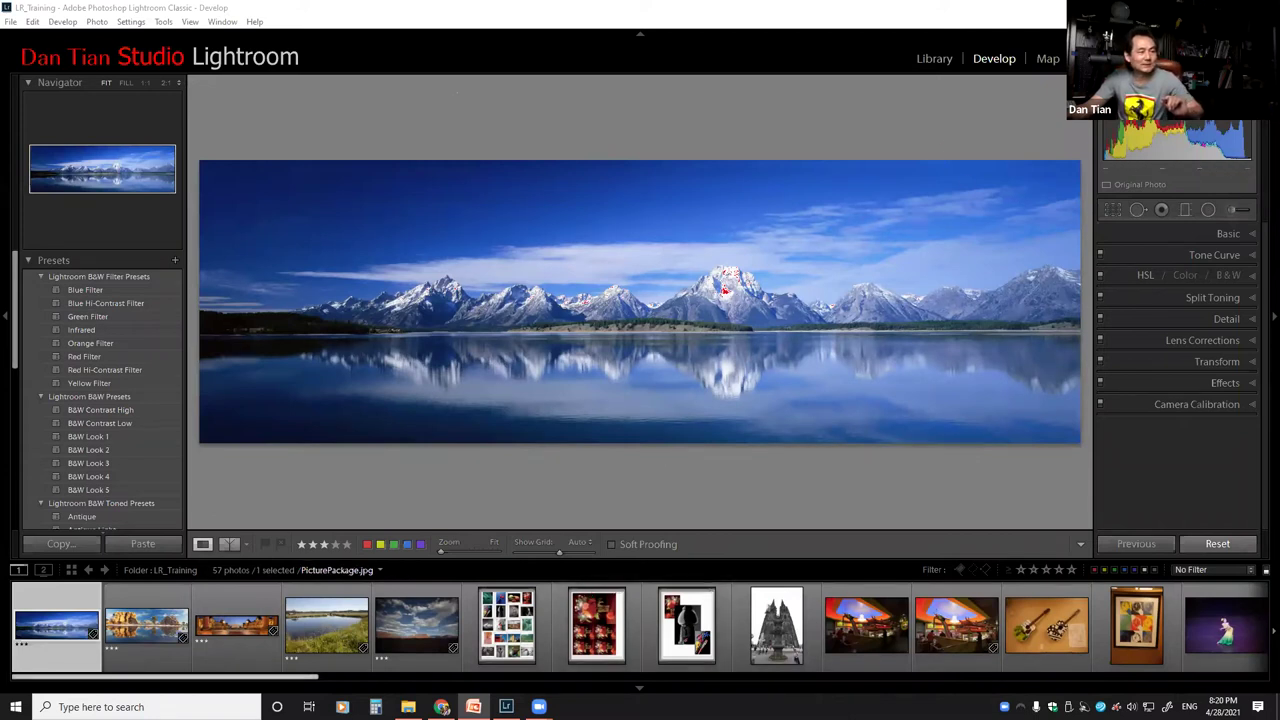
drag(296, 681, 462, 680)
click(750, 625)
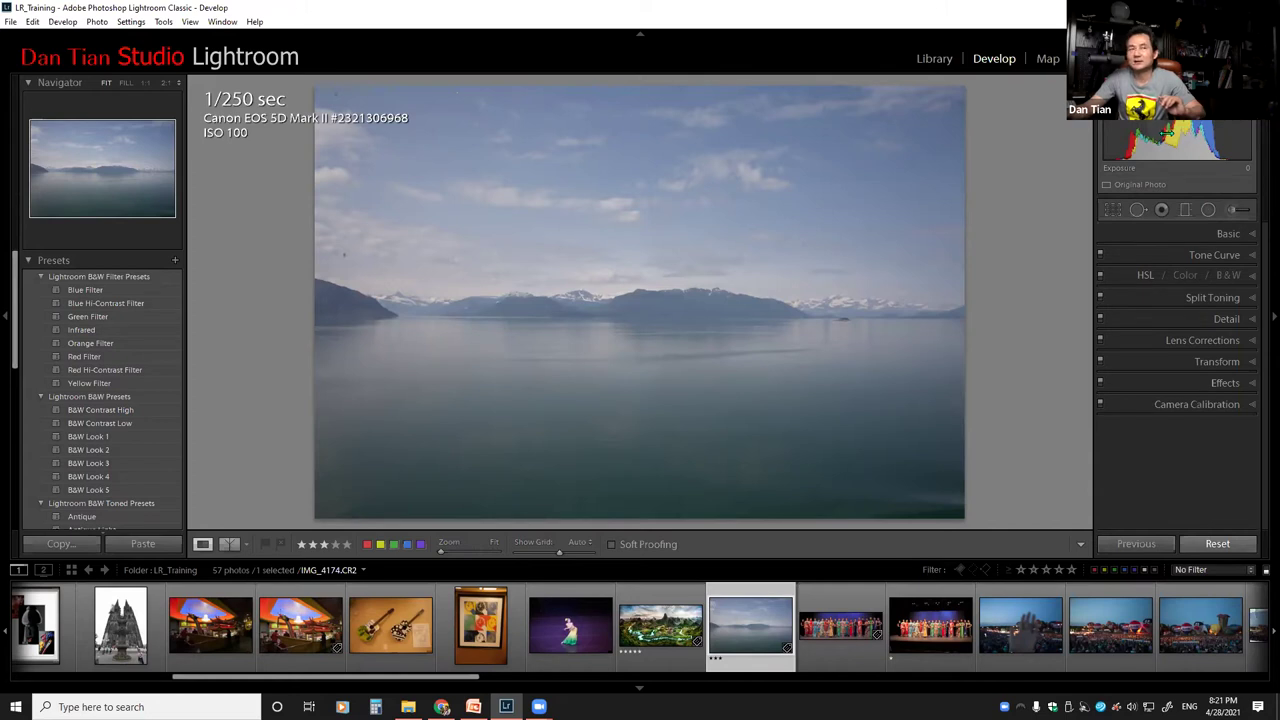
Raise the misty lake photo's Exposure to about +0.28 and show the Basic tone controls.
drag(1167, 133, 1235, 133)
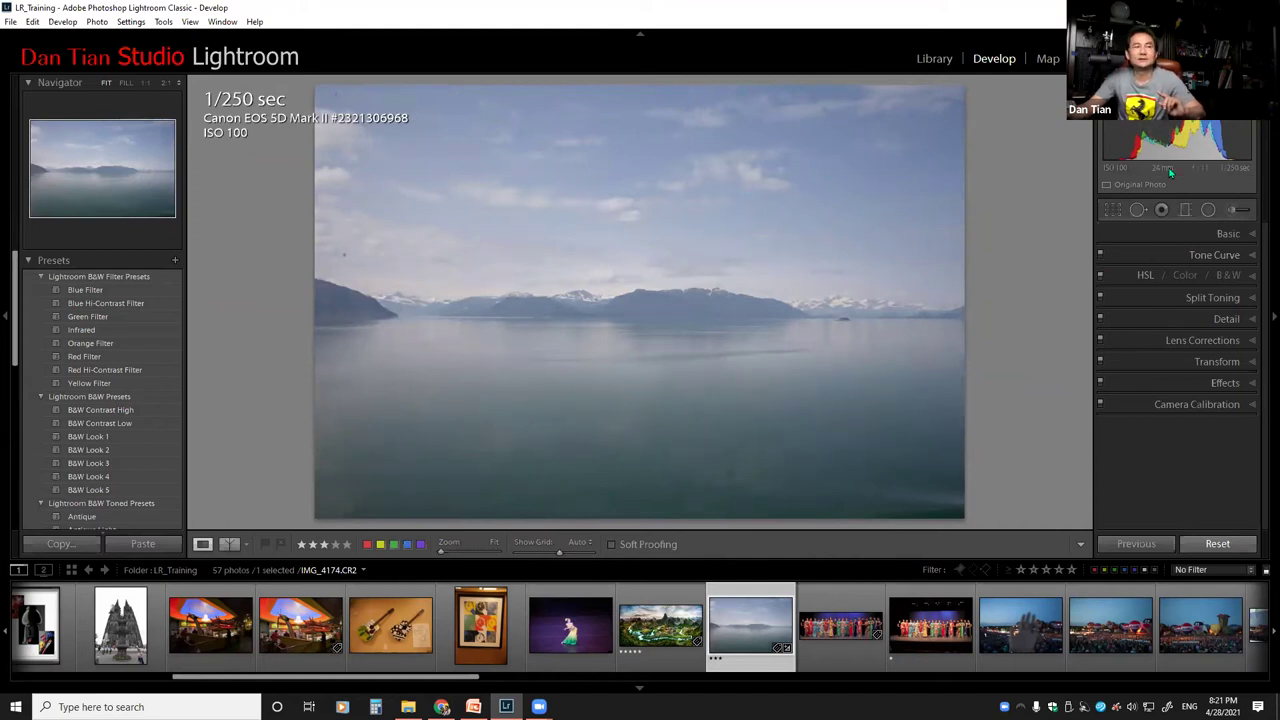
click(1229, 235)
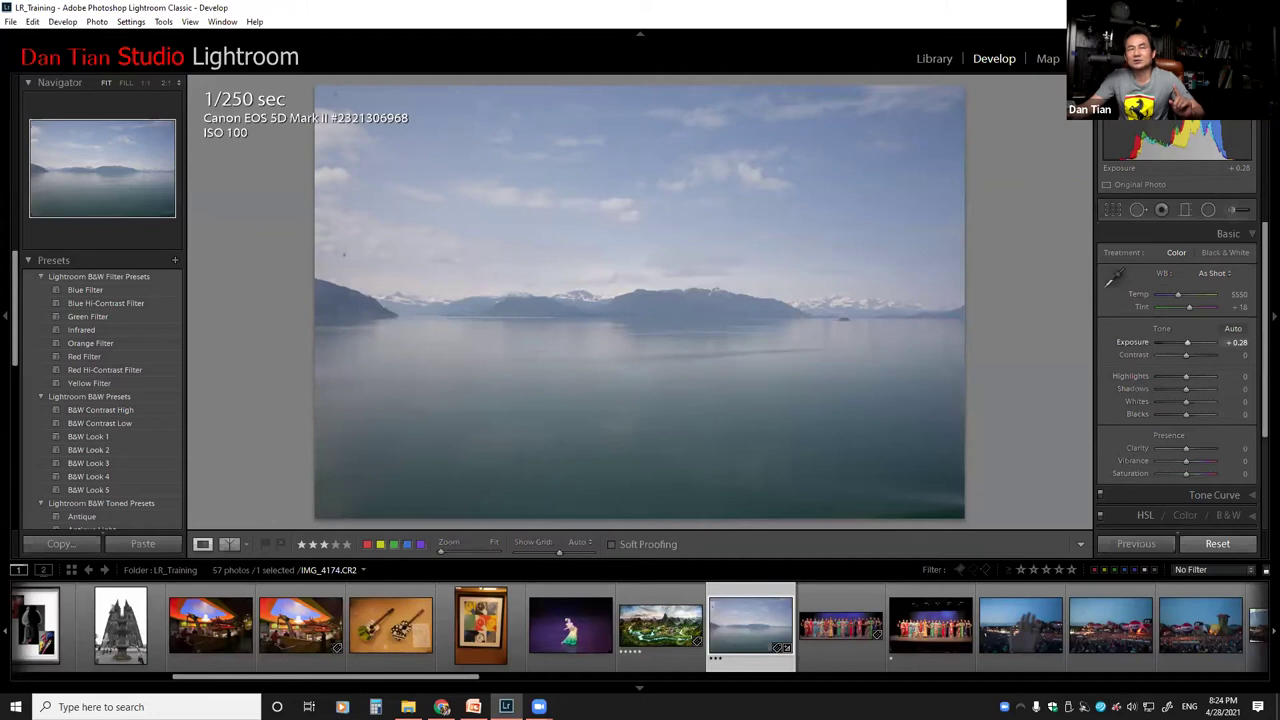
mouse_move(1190, 105)
mouse_down()
mouse_move(1231, 105)
mouse_move(1176, 105)
mouse_move(1192, 105)
mouse_up()
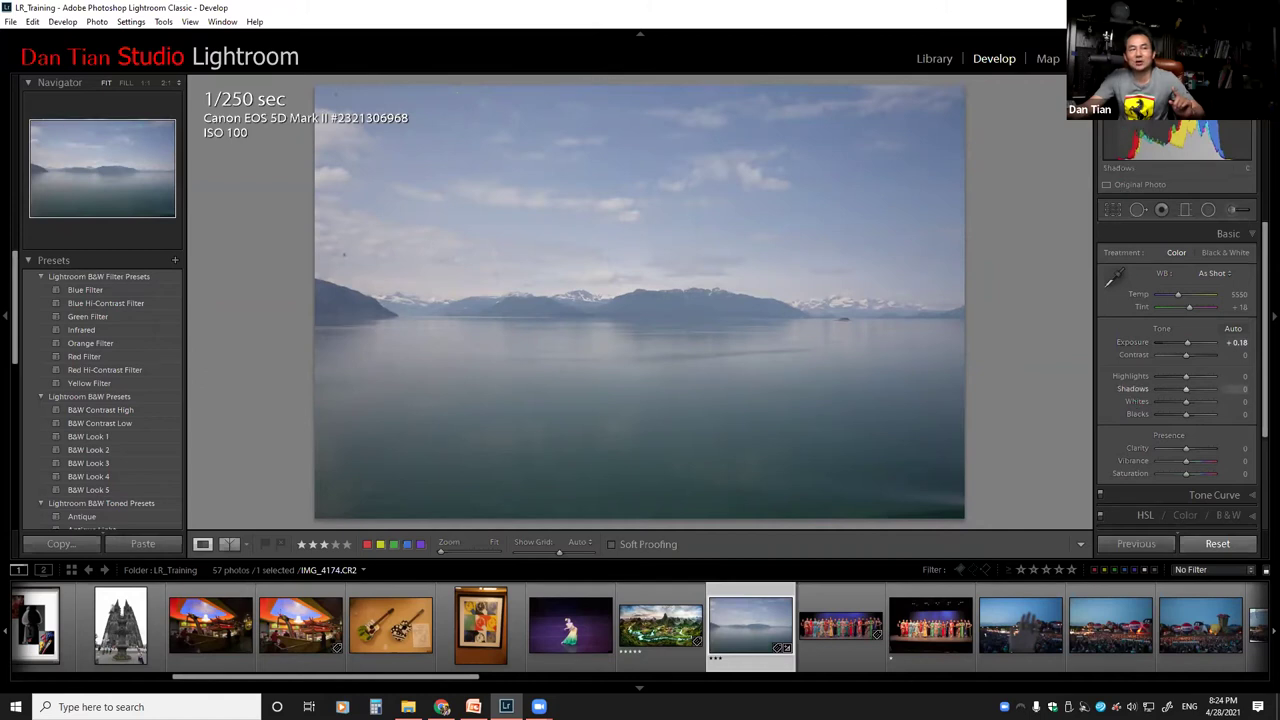
Lower the lake photo's Shadows to -28 from the histogram, keeping Exposure at +0.18.
drag(1138, 145, 1132, 145)
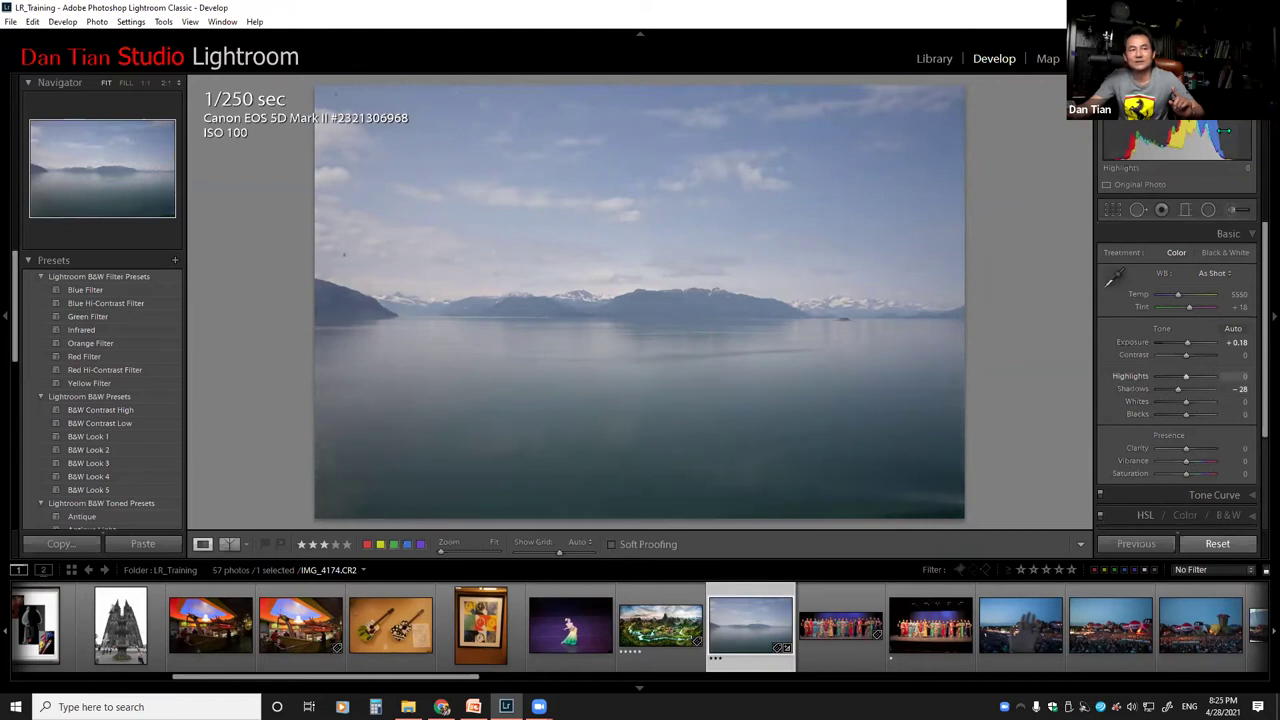
Raise Highlights to +49 and push Contrast fully to +100 on the lake photo.
drag(1224, 131, 1253, 131)
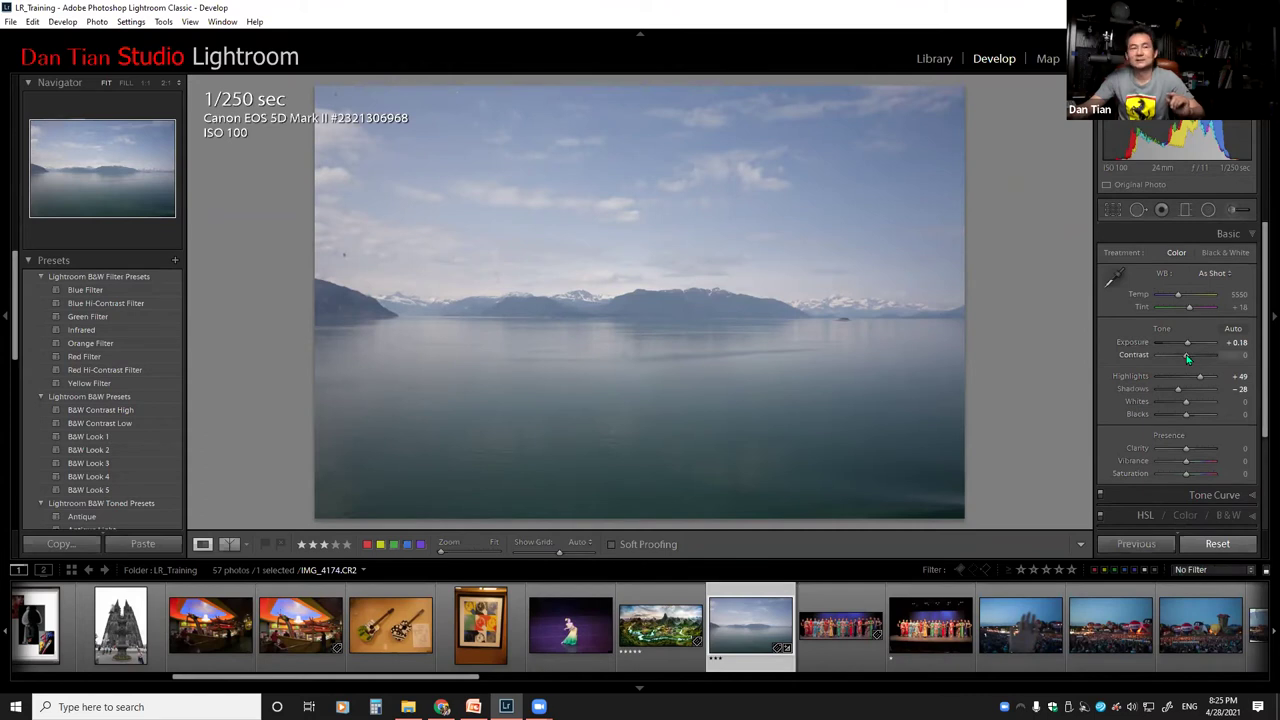
drag(1187, 357, 1218, 357)
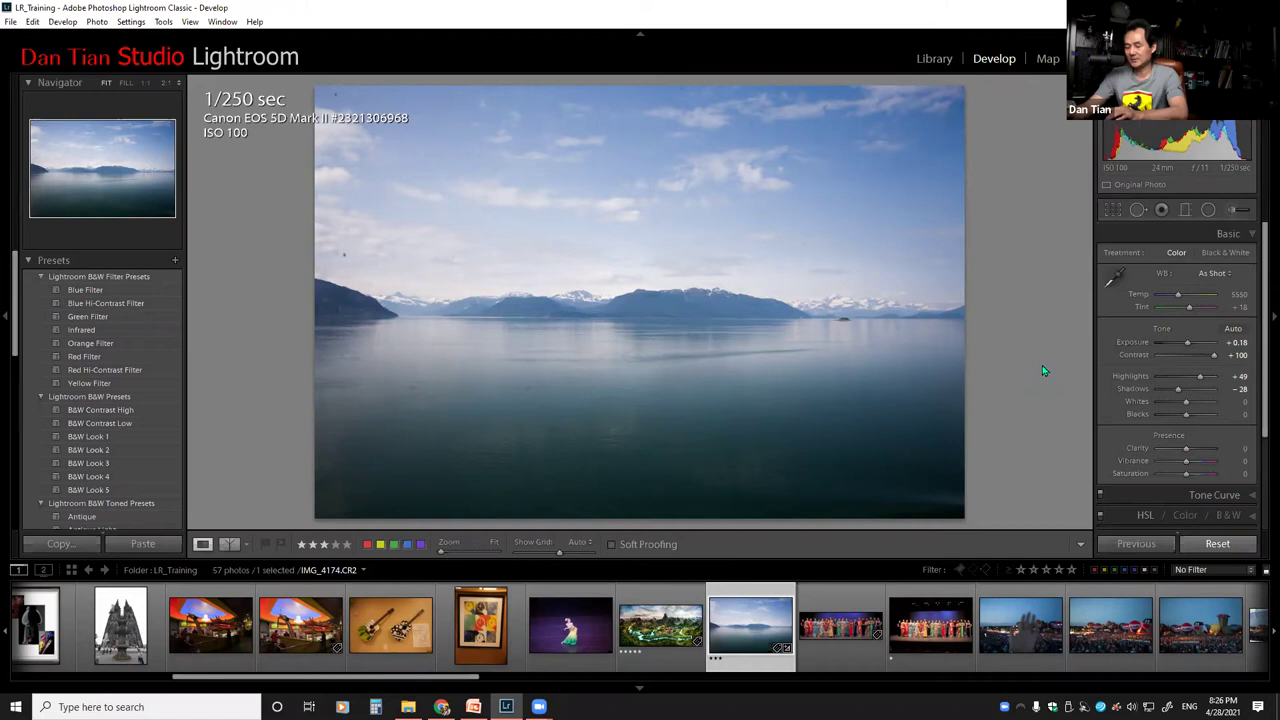
key(backslash)
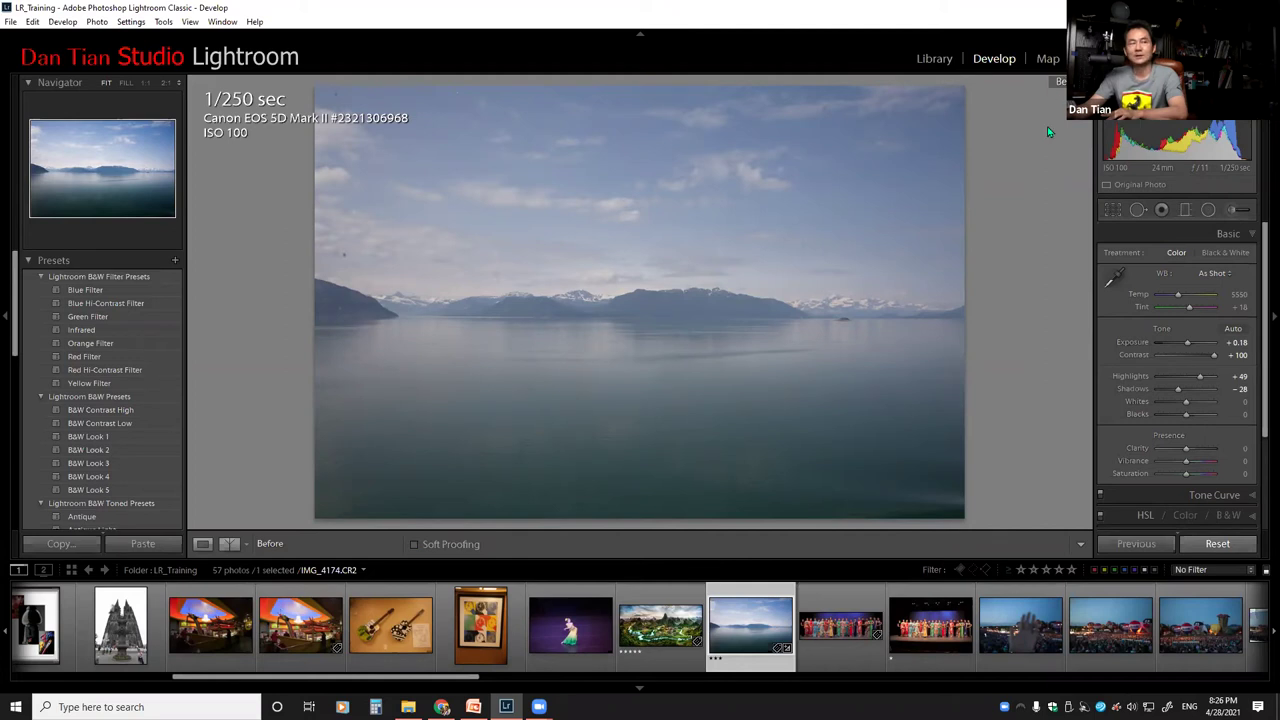
key(backslash)
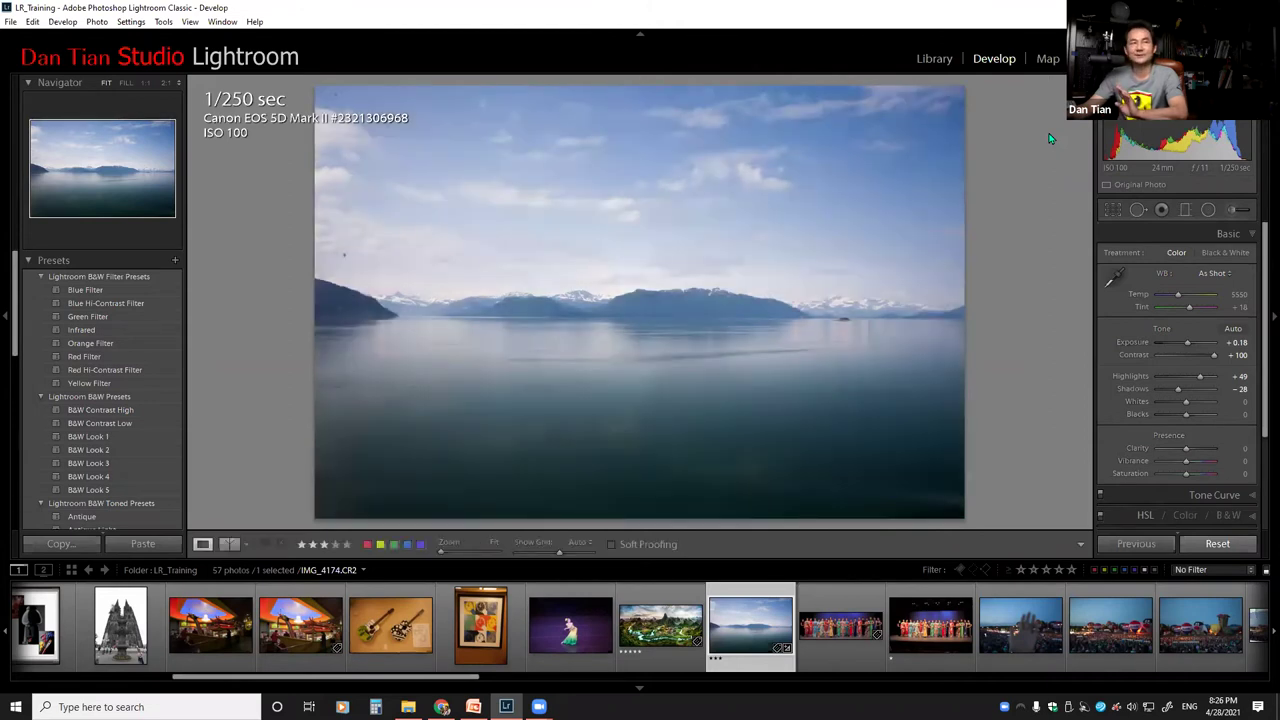
key(backslash)
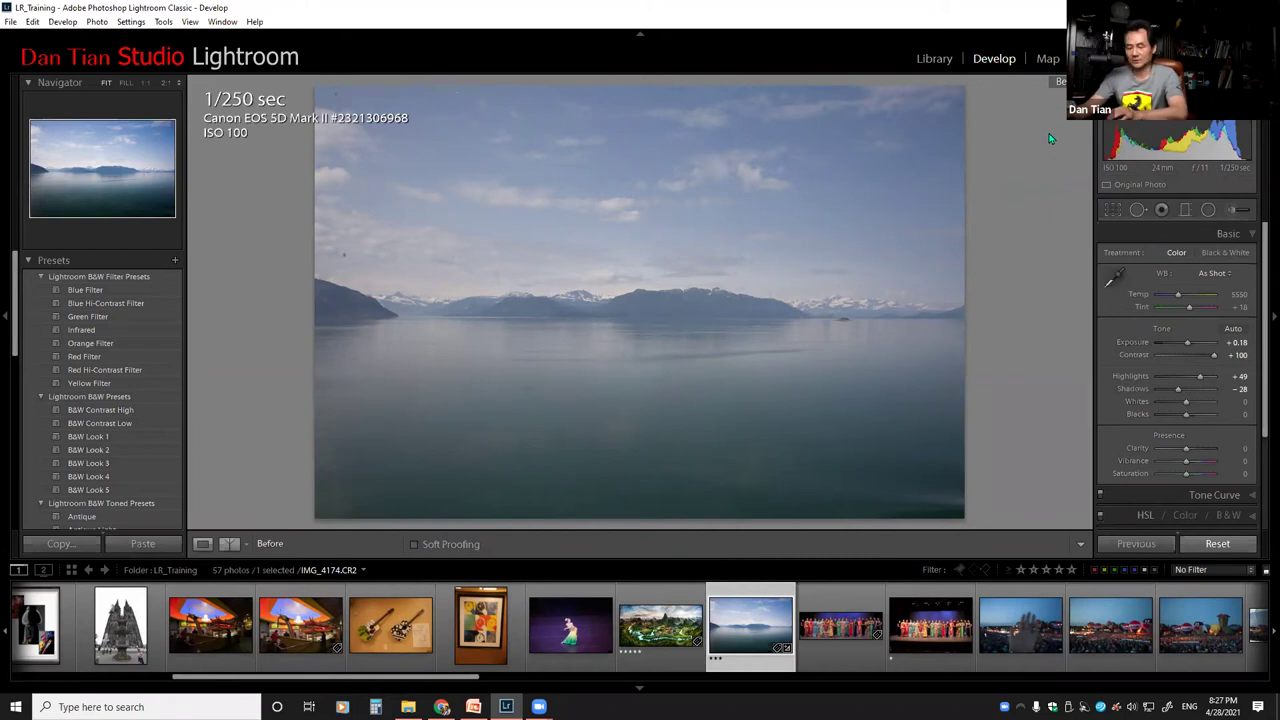
key(backslash)
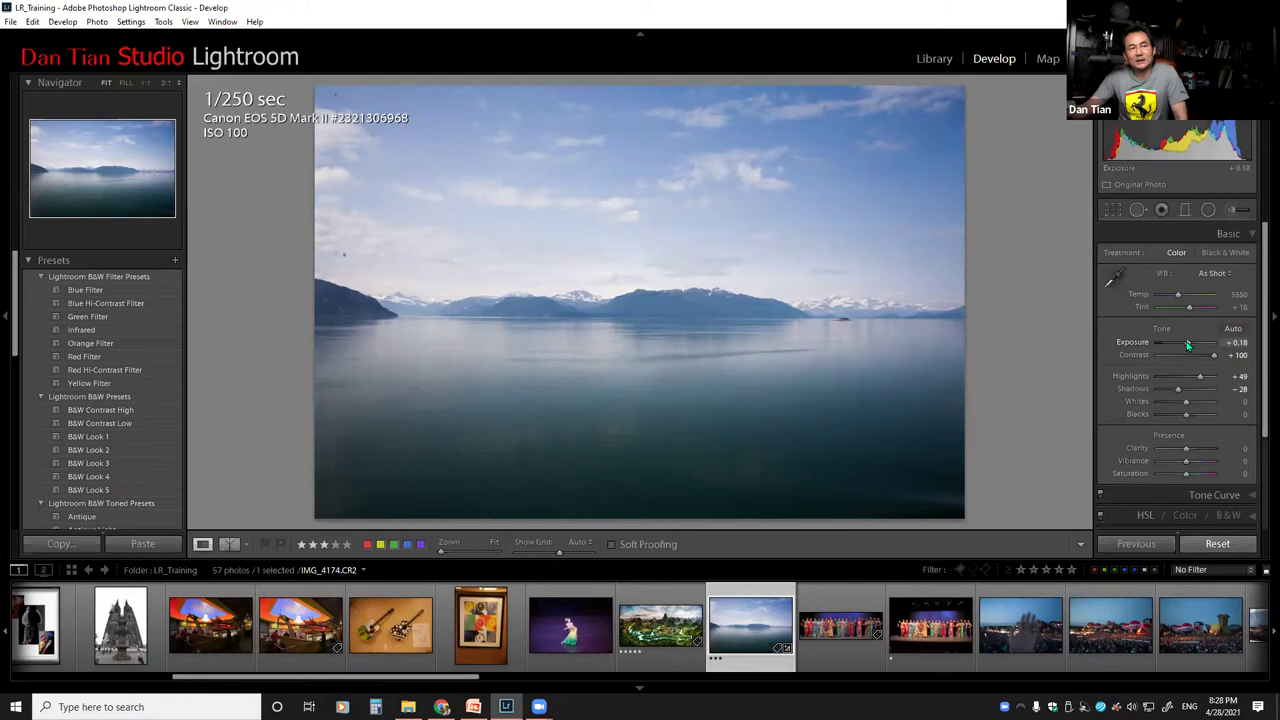
drag(1187, 345, 1190, 345)
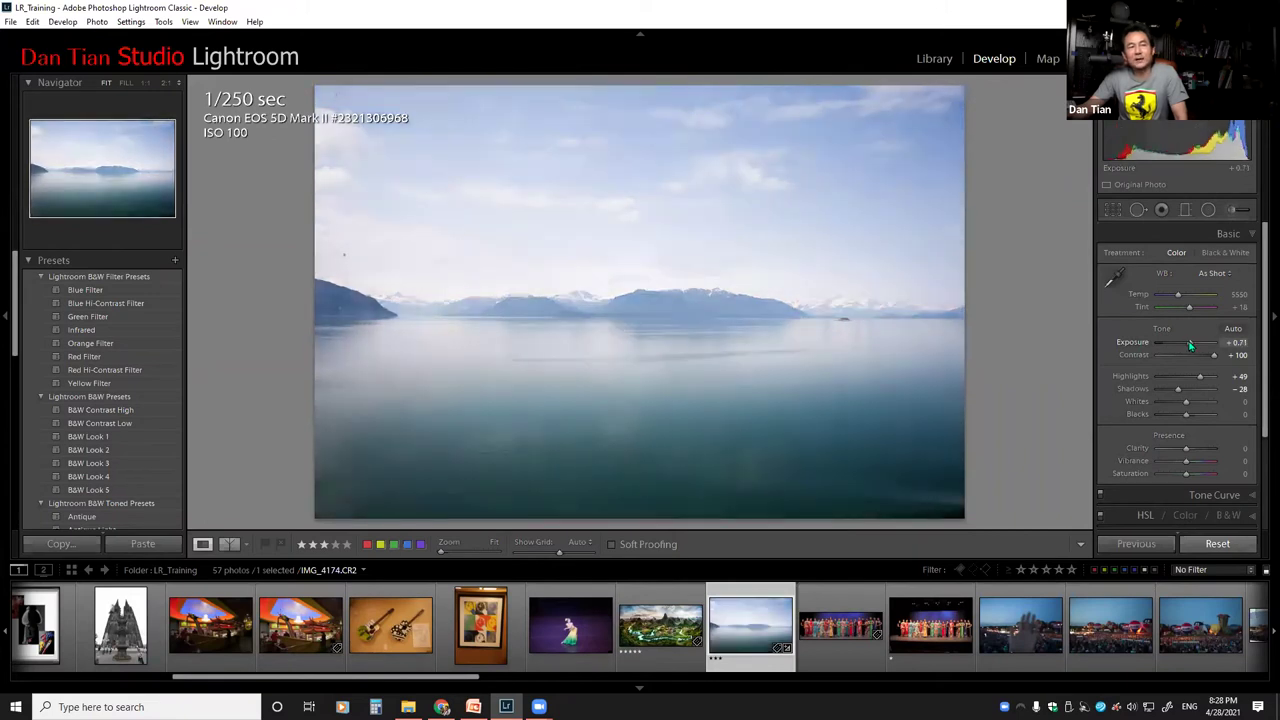
Nudge Exposure up to +0.48 and back down, then reset Exposure to 0.00.
drag(1190, 345, 1194, 345)
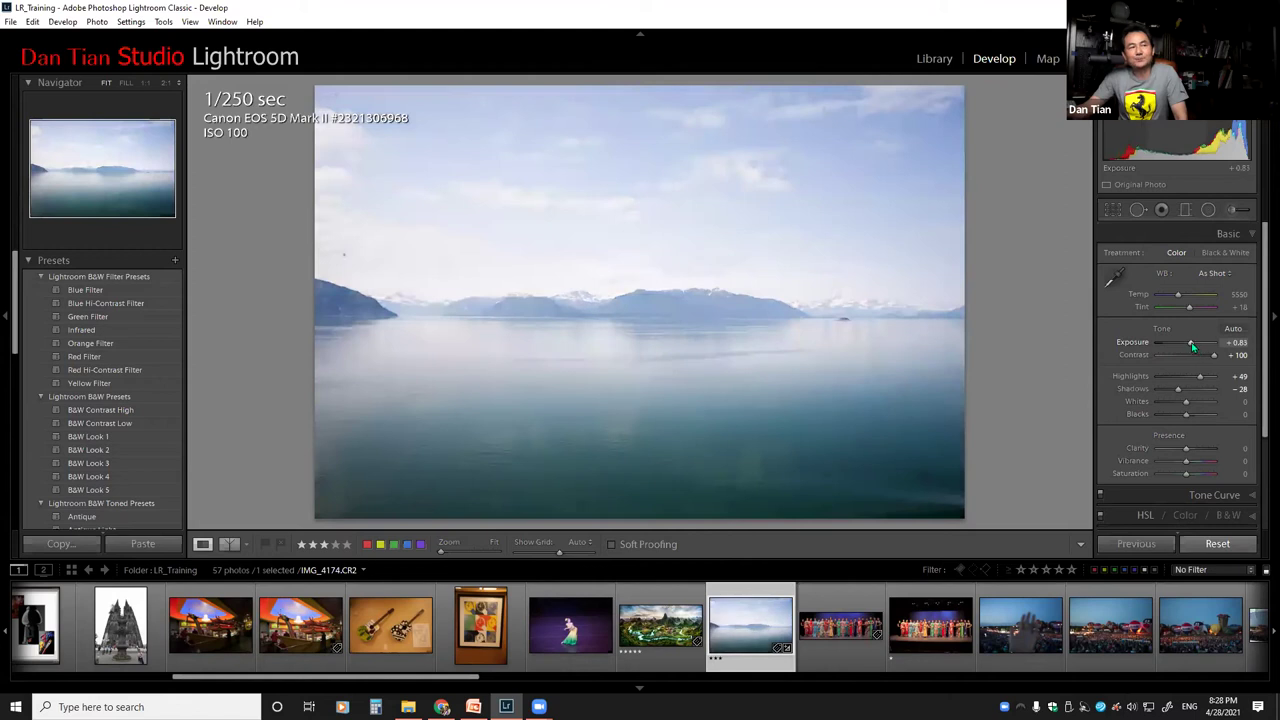
drag(1190, 345, 1190, 345)
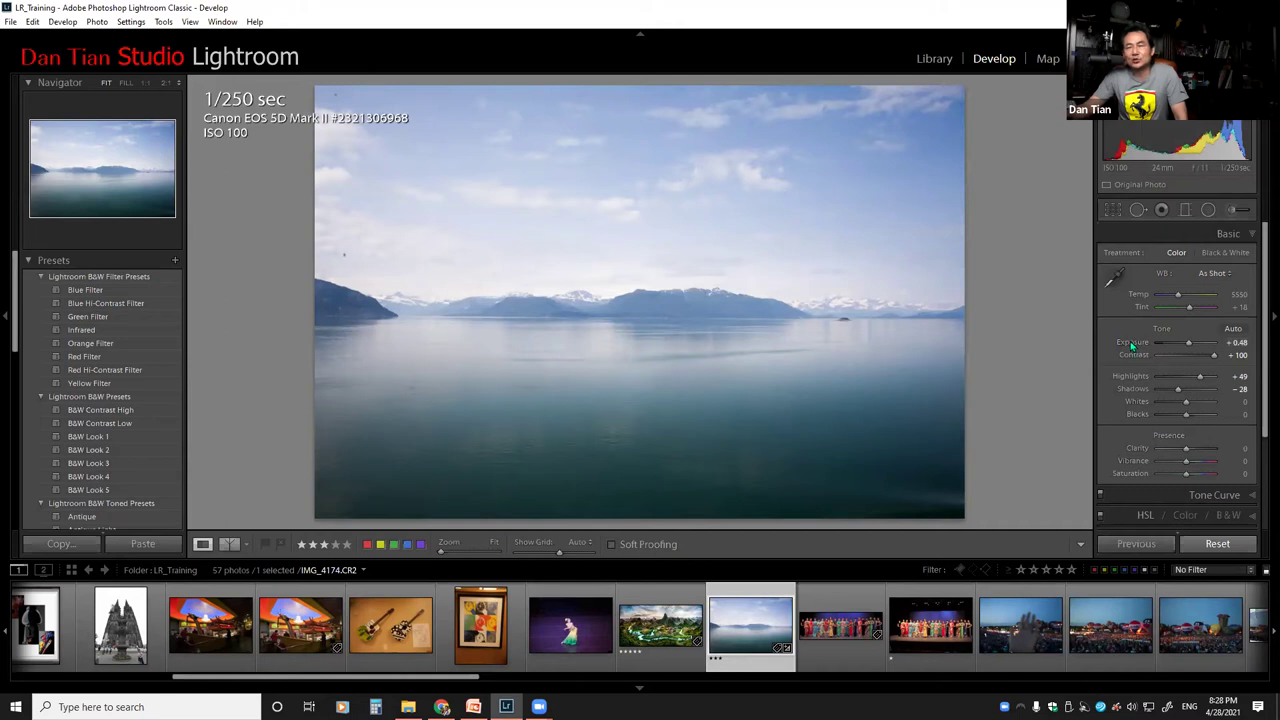
double_click(1188, 345)
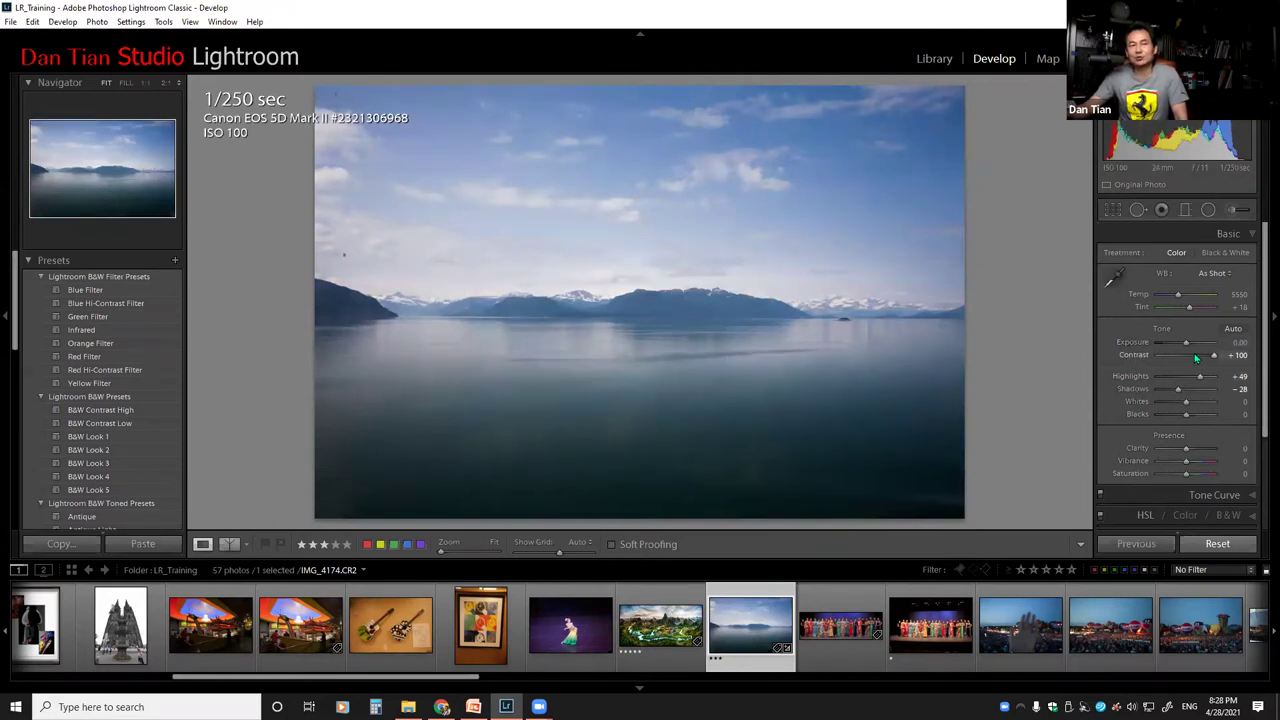
Reset Contrast and Highlights to 0, leaving Shadows at -28.
double_click(1133, 360)
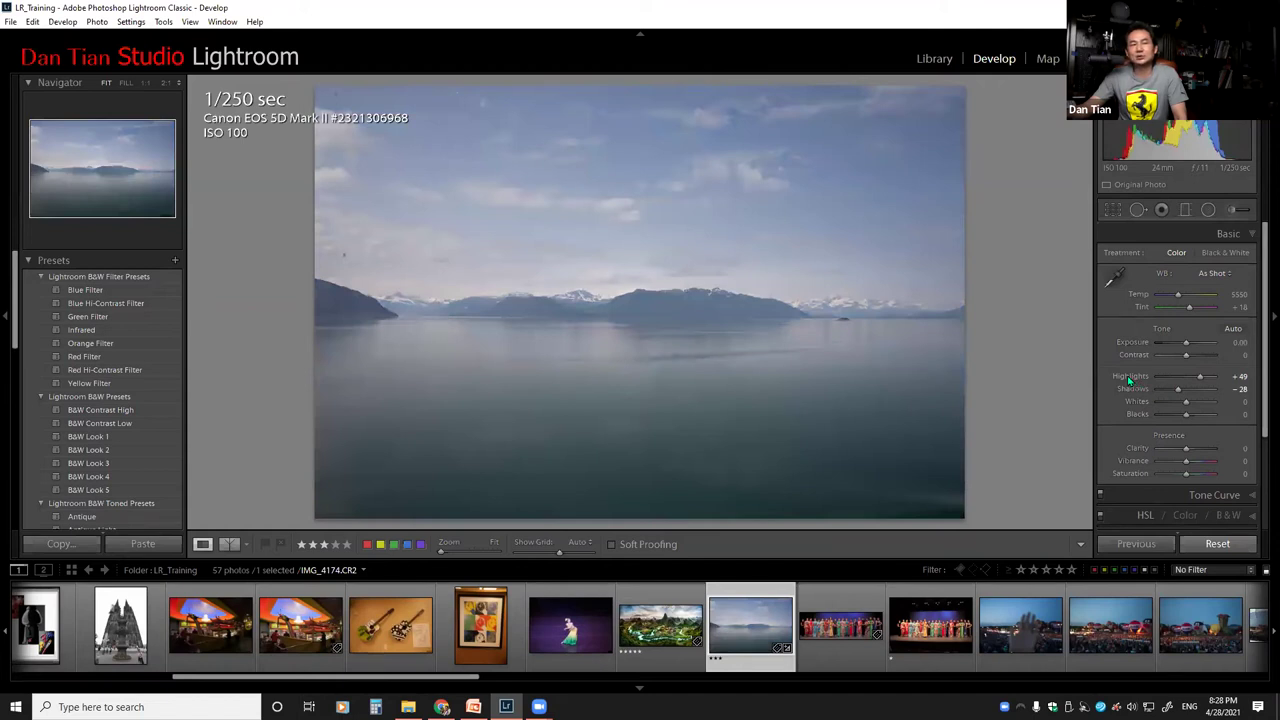
double_click(1130, 376)
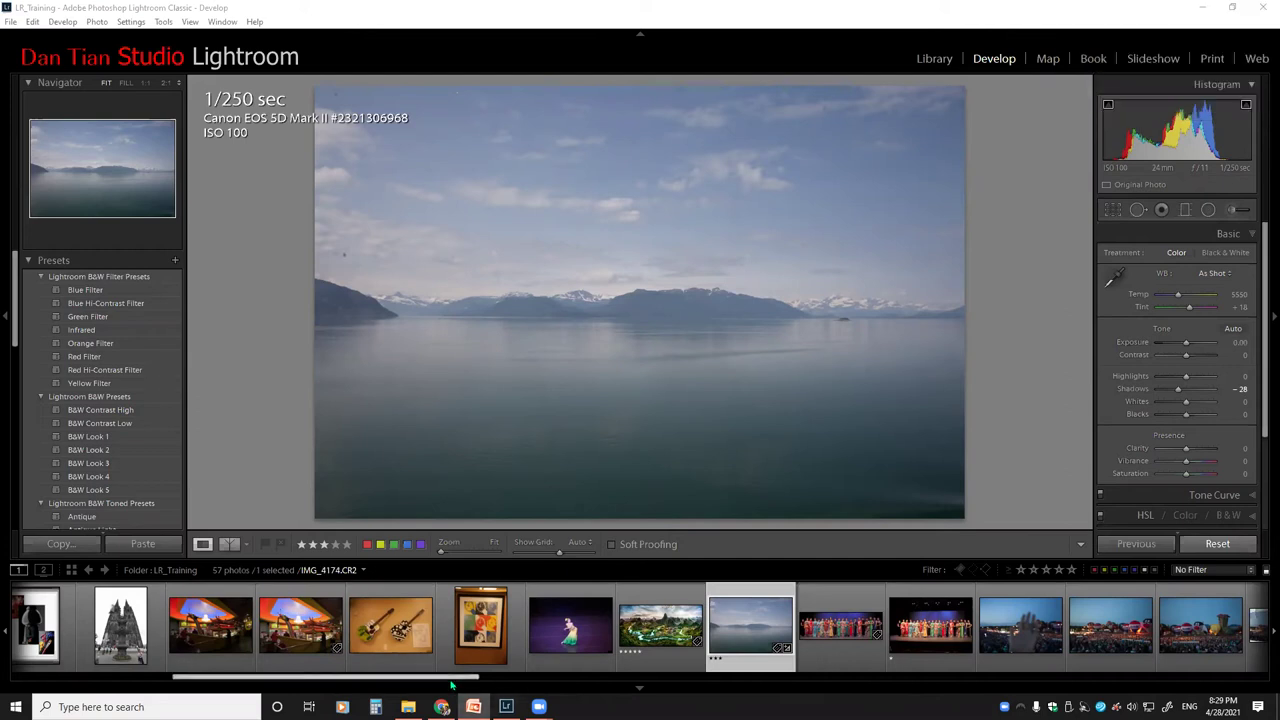
drag(449, 680, 395, 681)
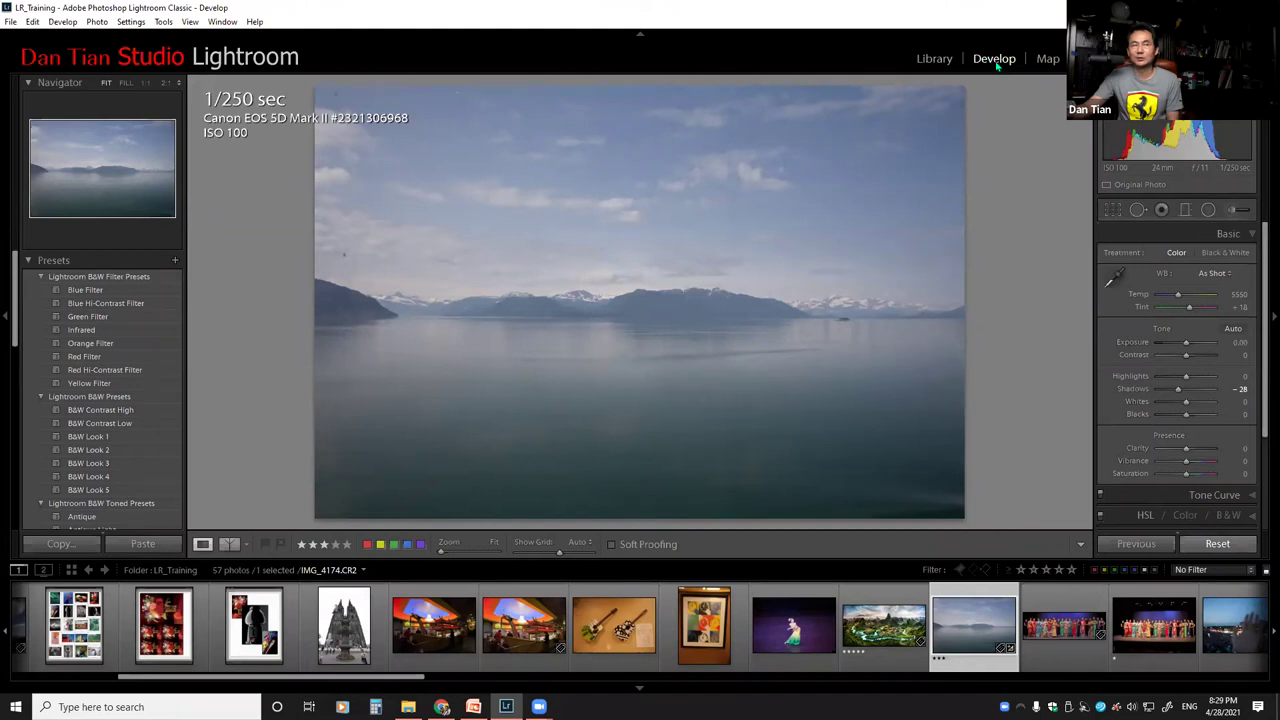
Raise Exposure to +1.31 and toggle backslash to compare Before with After.
drag(1186, 345, 1194, 341)
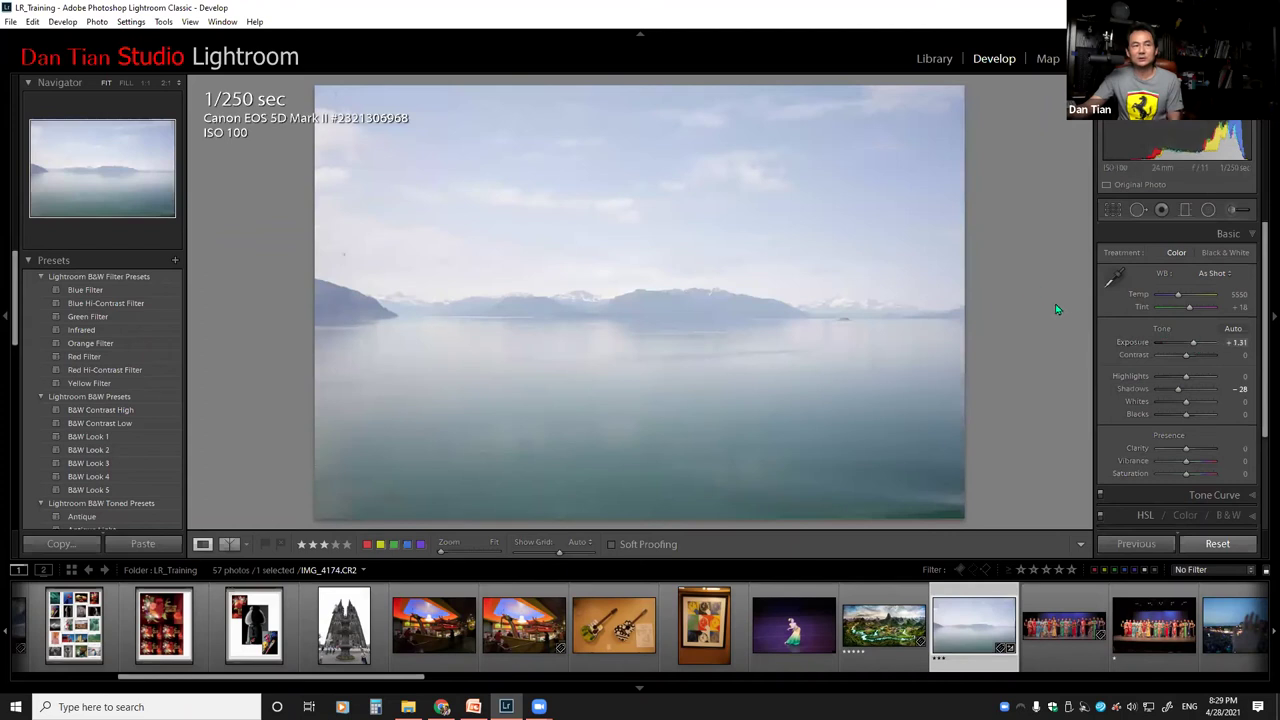
key(backslash)
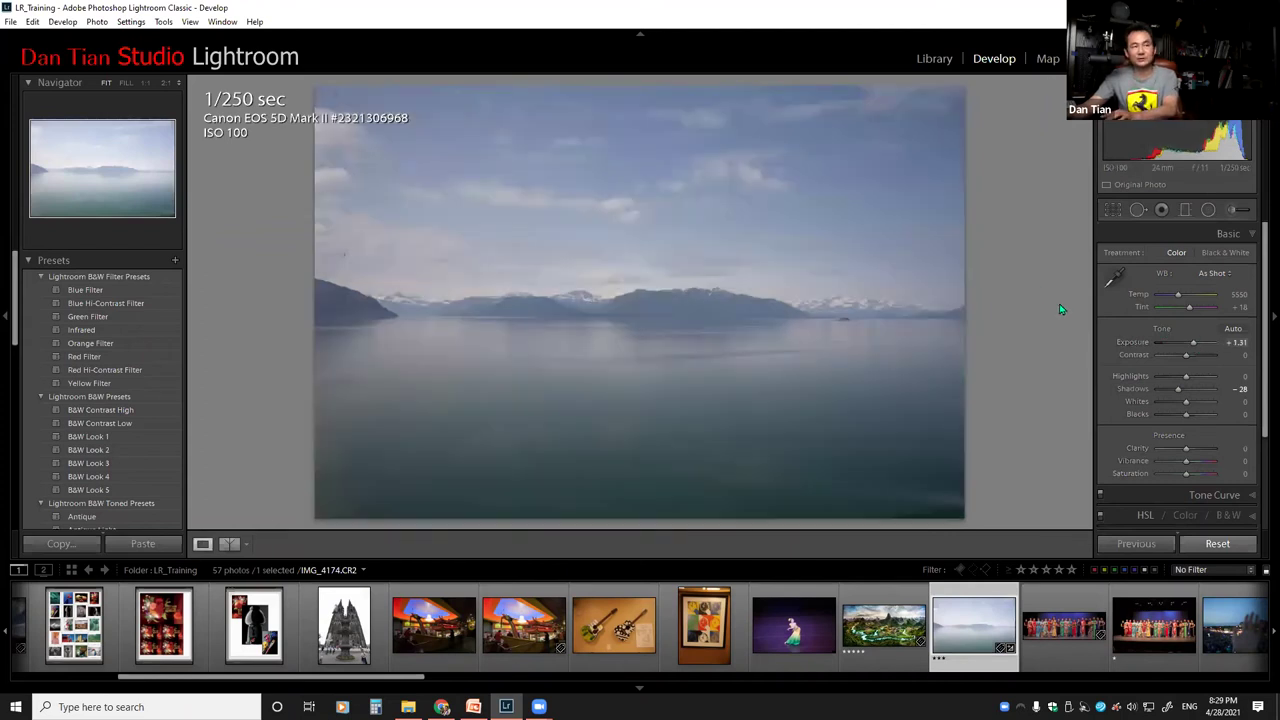
key(backslash)
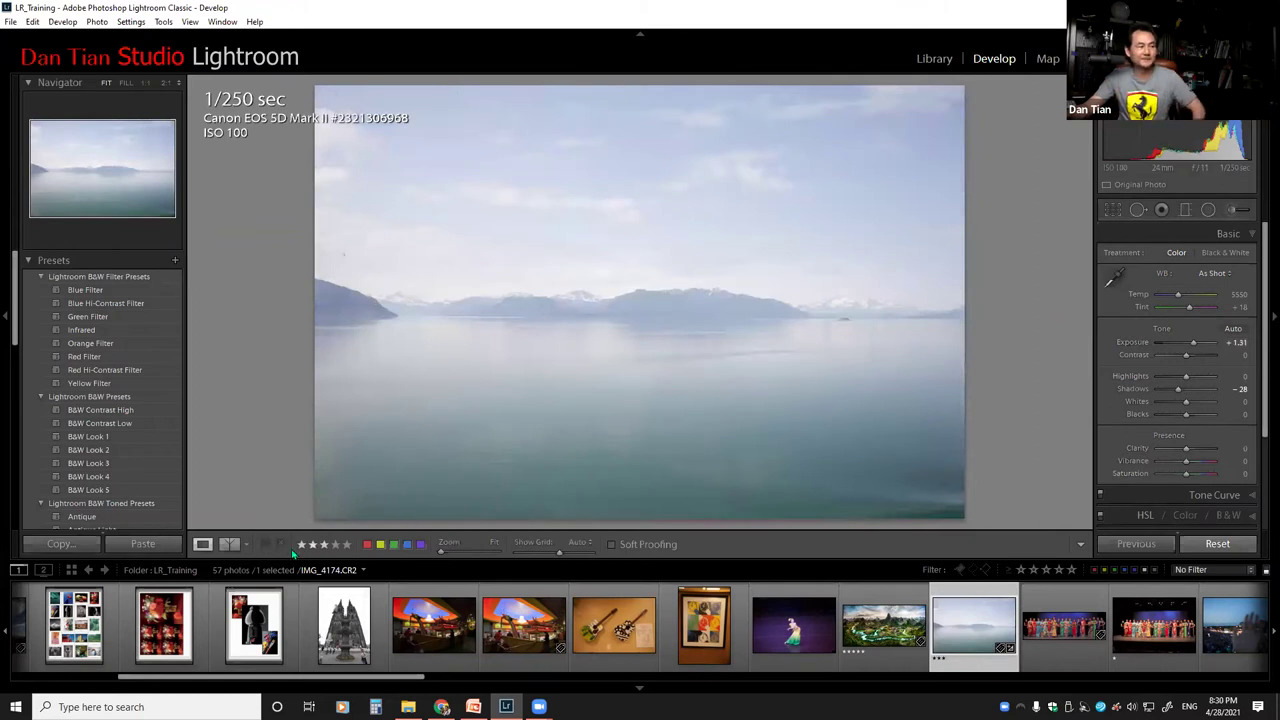
click(246, 548)
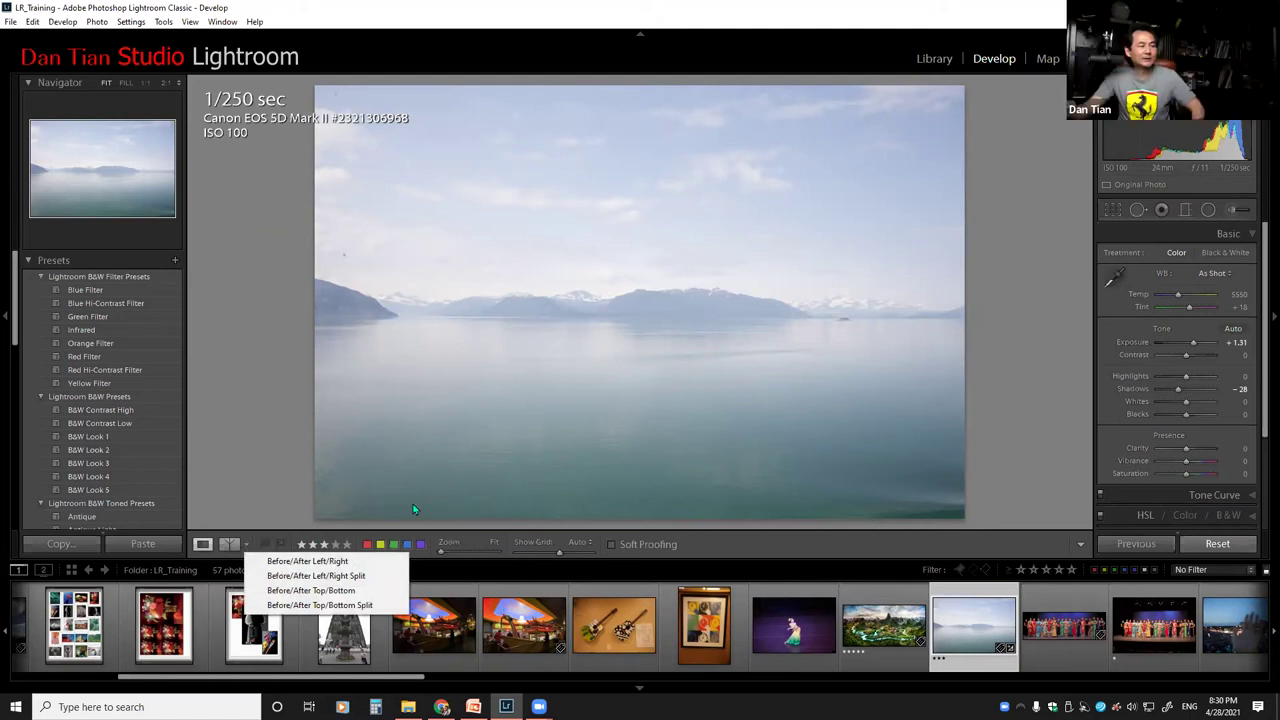
key(Escape)
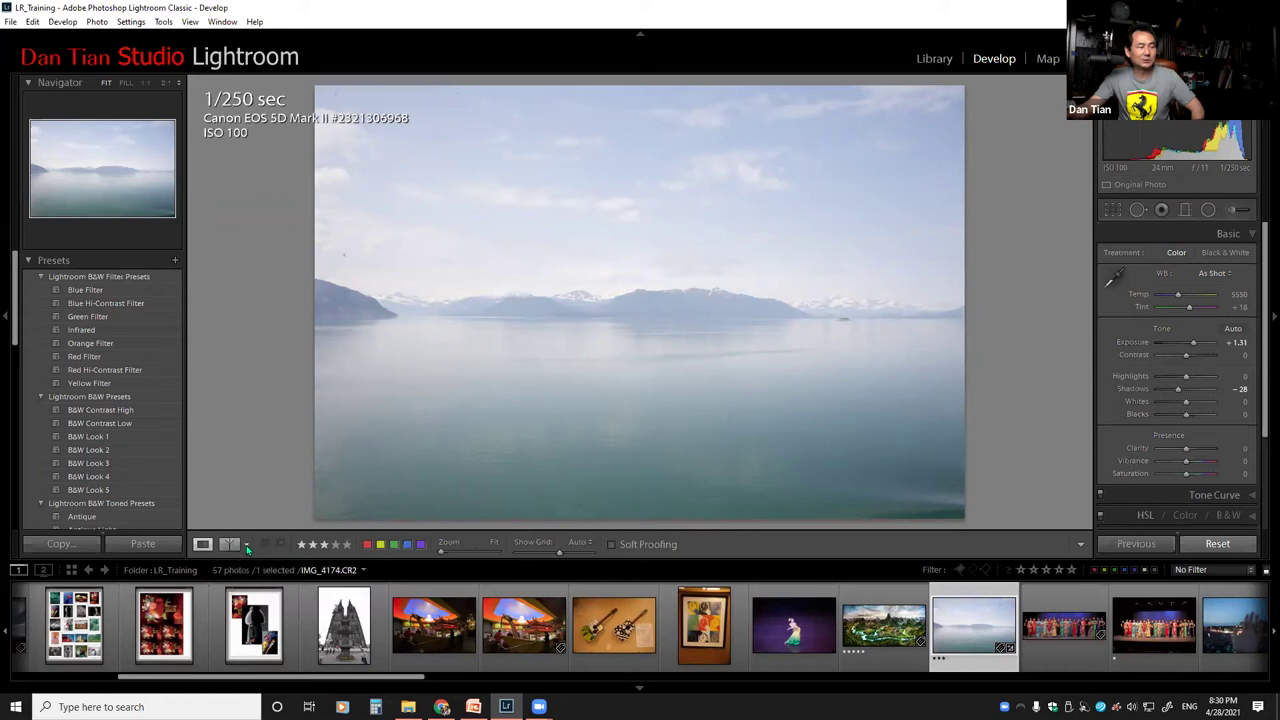
click(247, 546)
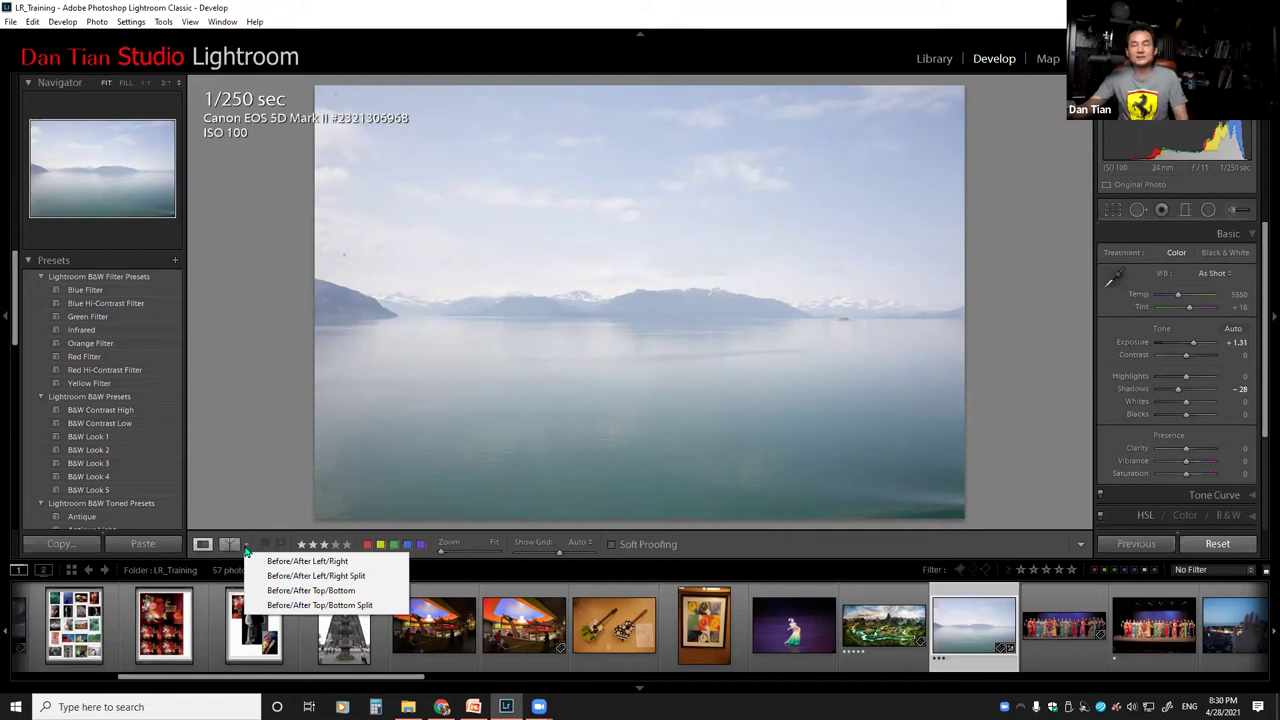
Compare Before/After in Left/Right Split, Top/Bottom, Top/Bottom Split and Left/Right layouts.
click(302, 577)
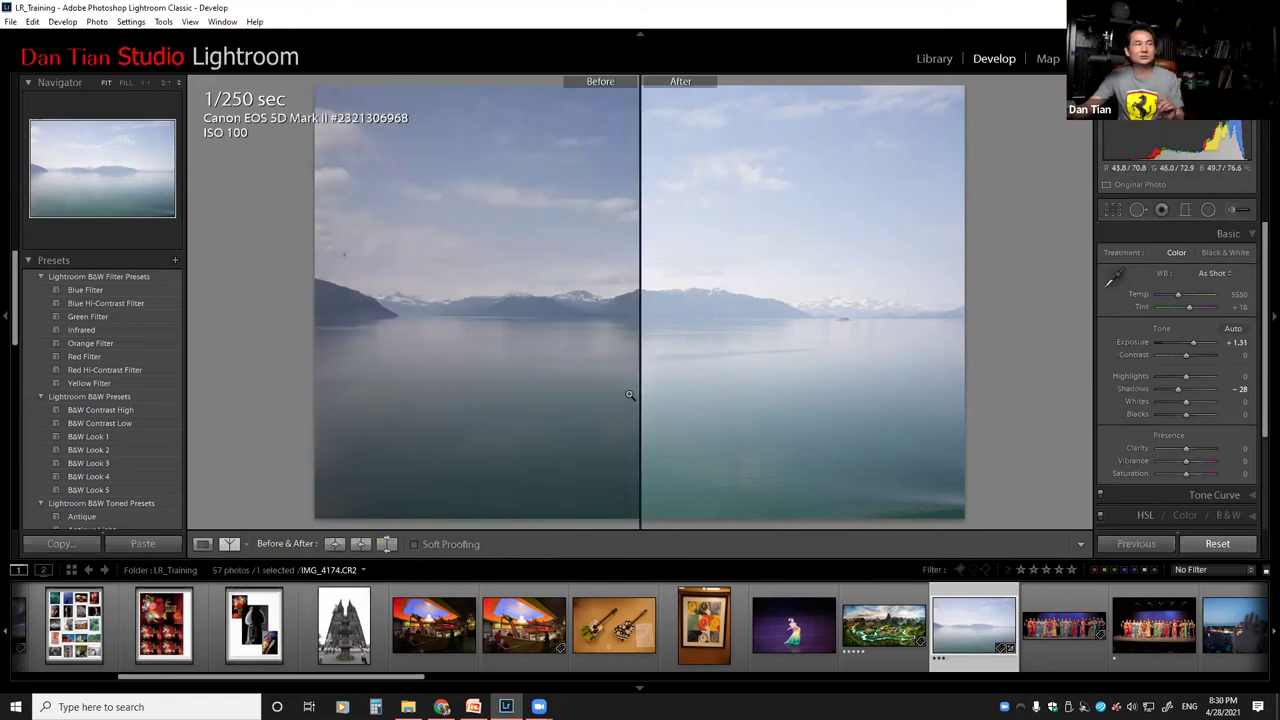
click(250, 548)
click(276, 590)
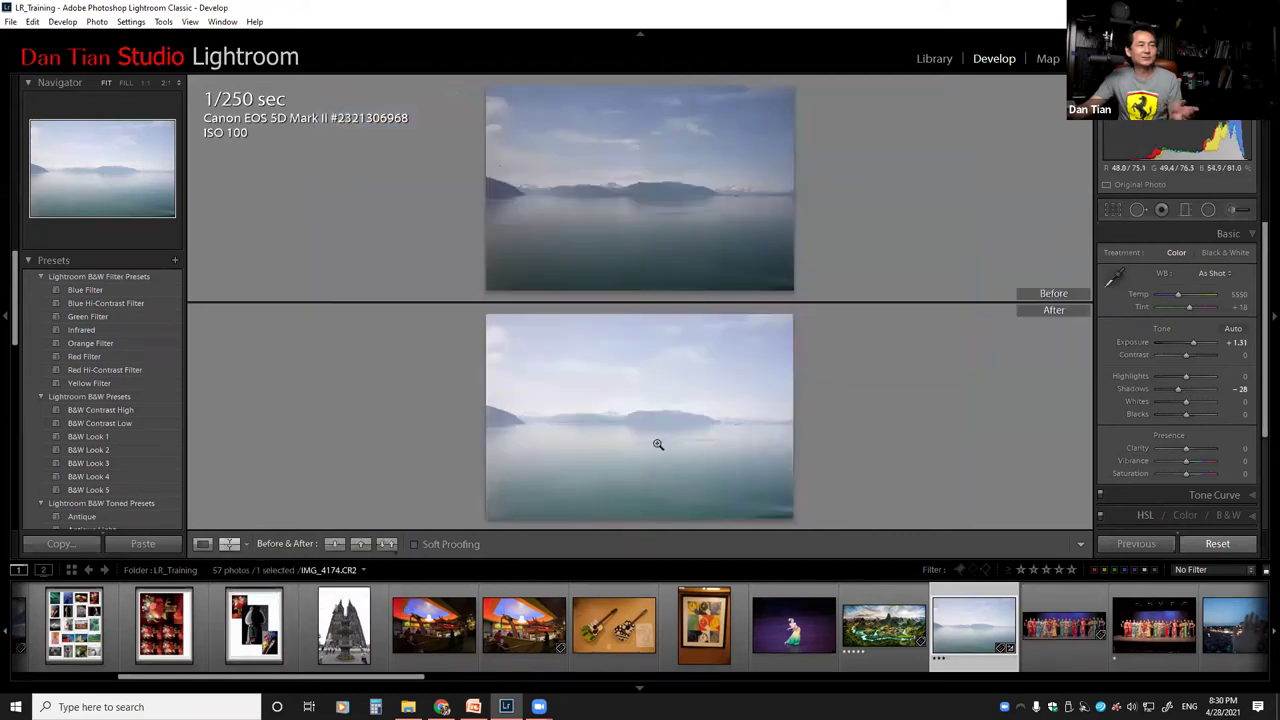
click(246, 548)
click(300, 605)
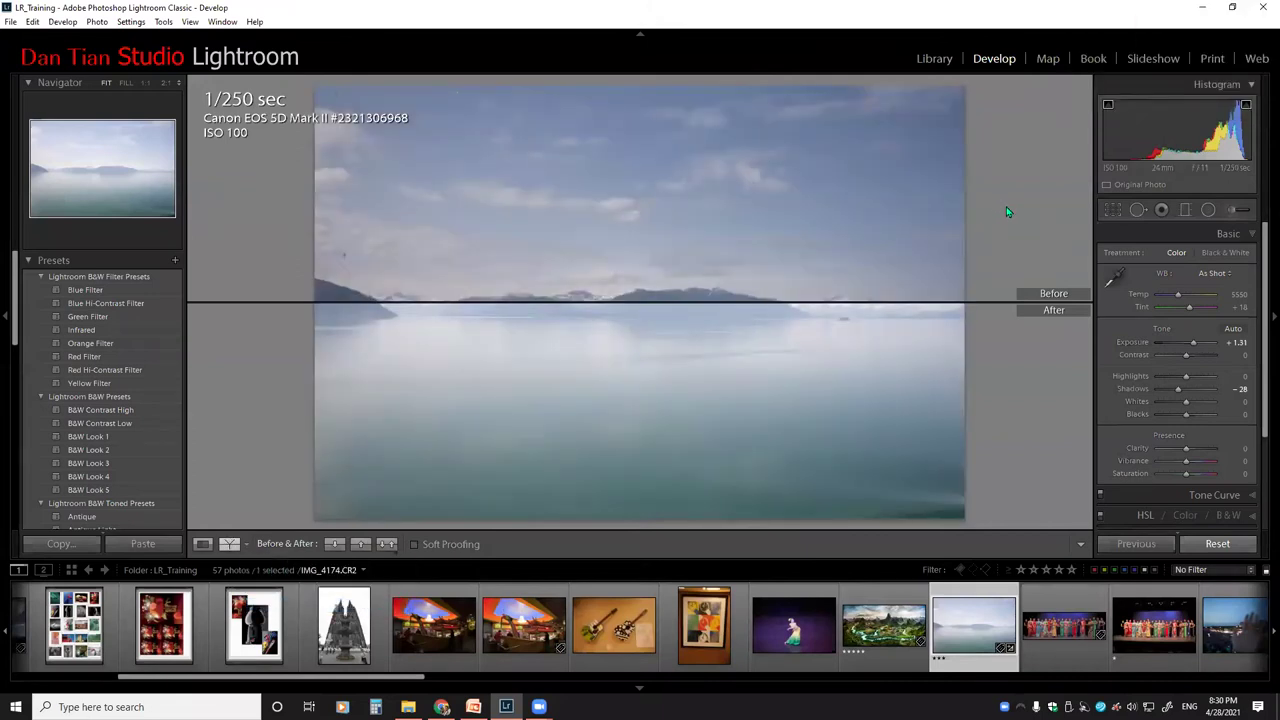
click(248, 545)
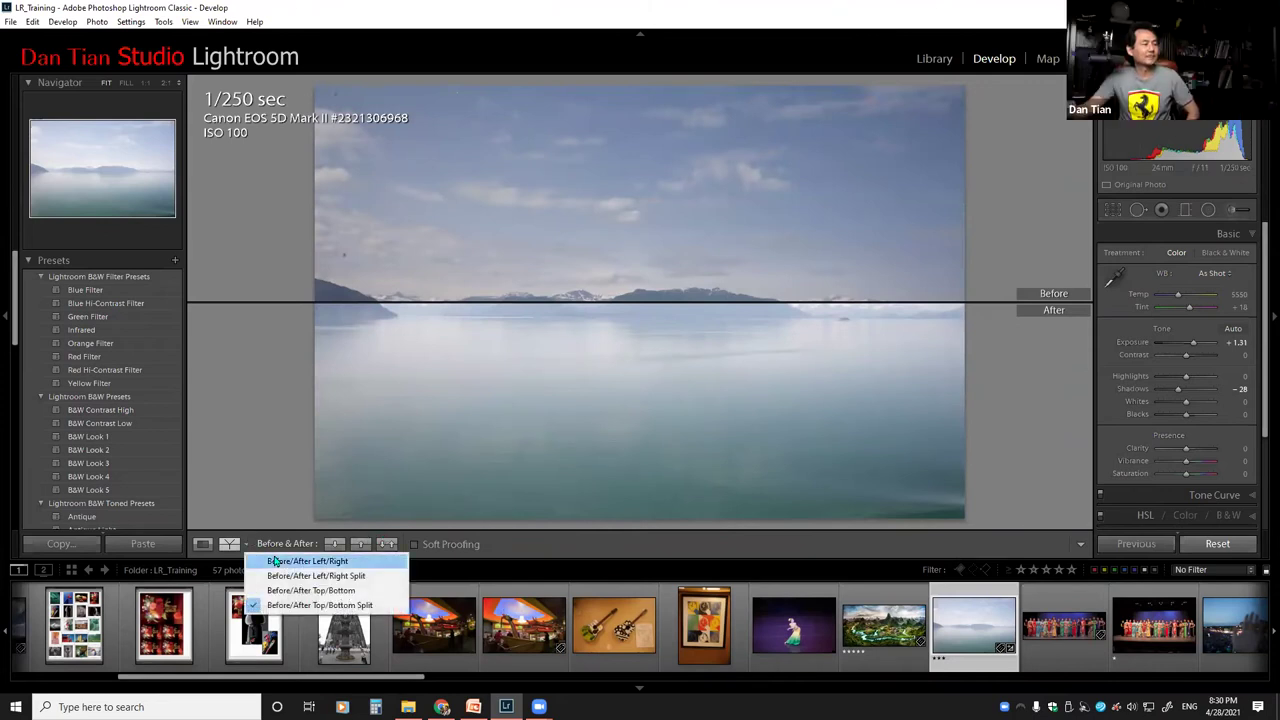
click(274, 562)
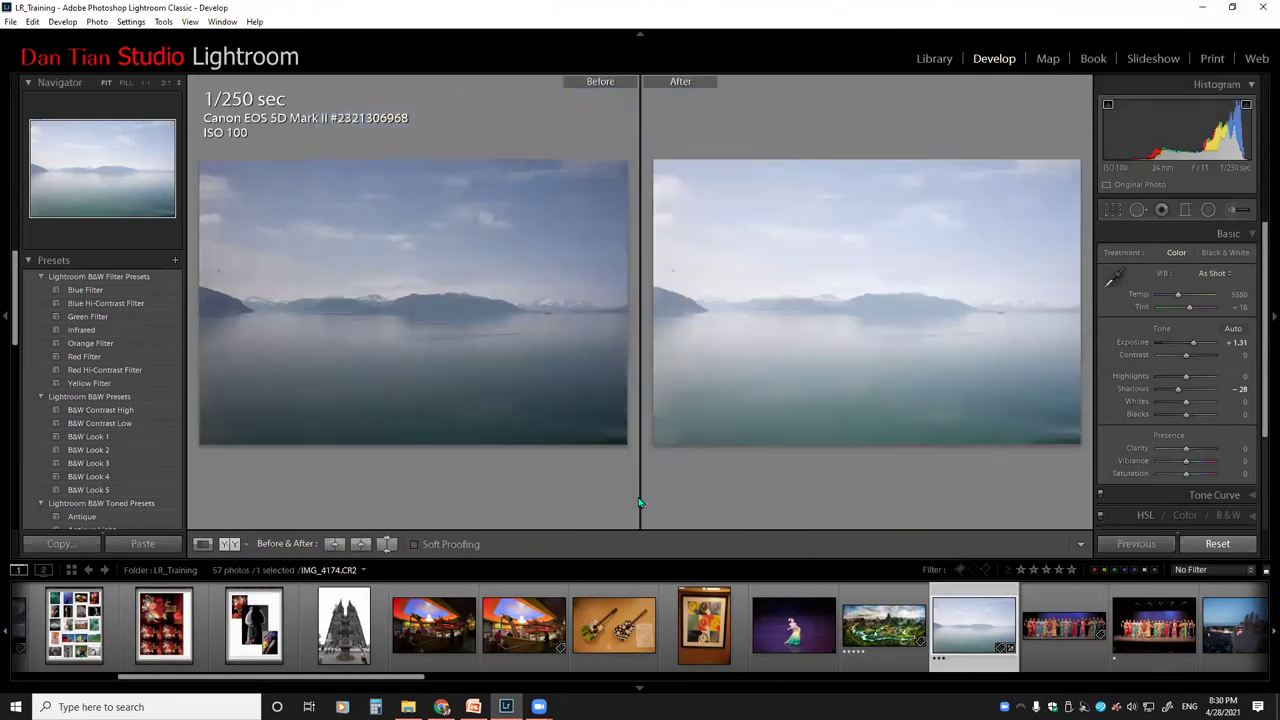
Toggle the Before view, return to the single edited view, and select IMG_1856.
key(backslash)
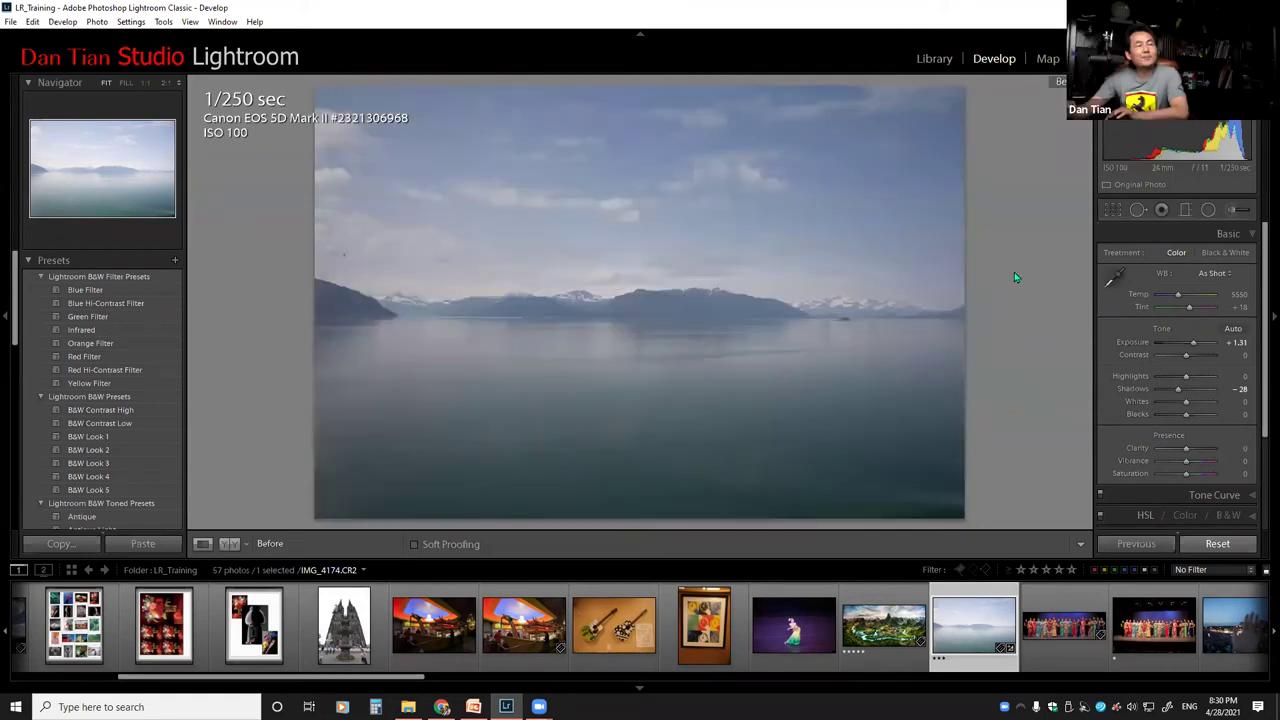
key(backslash)
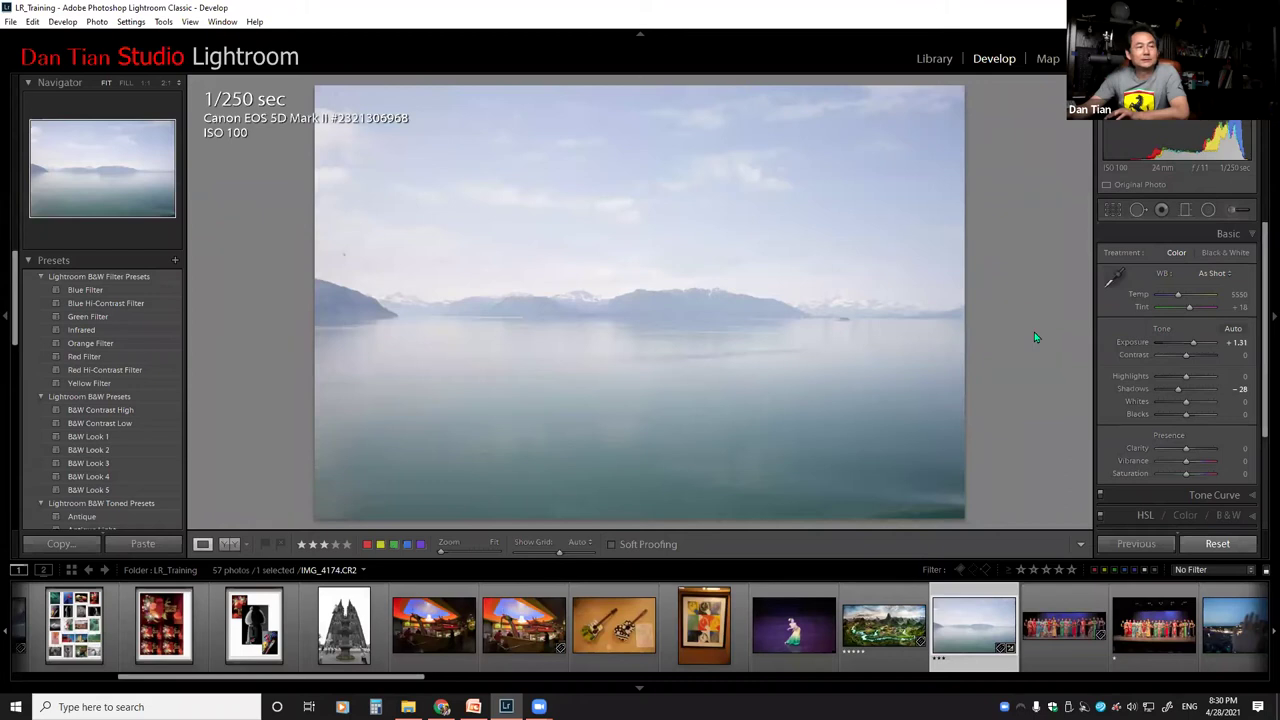
mouse_move(408, 705)
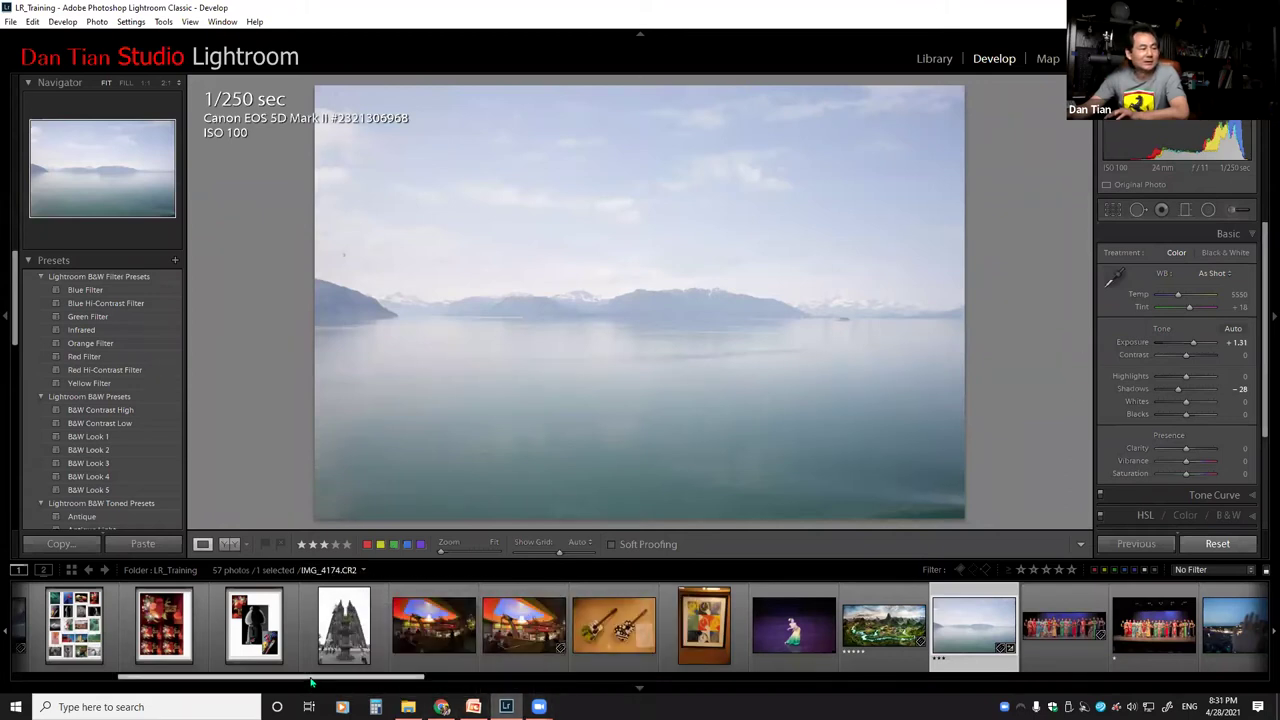
mouse_move(311, 681)
mouse_down()
mouse_move(172, 686)
mouse_move(323, 690)
mouse_up()
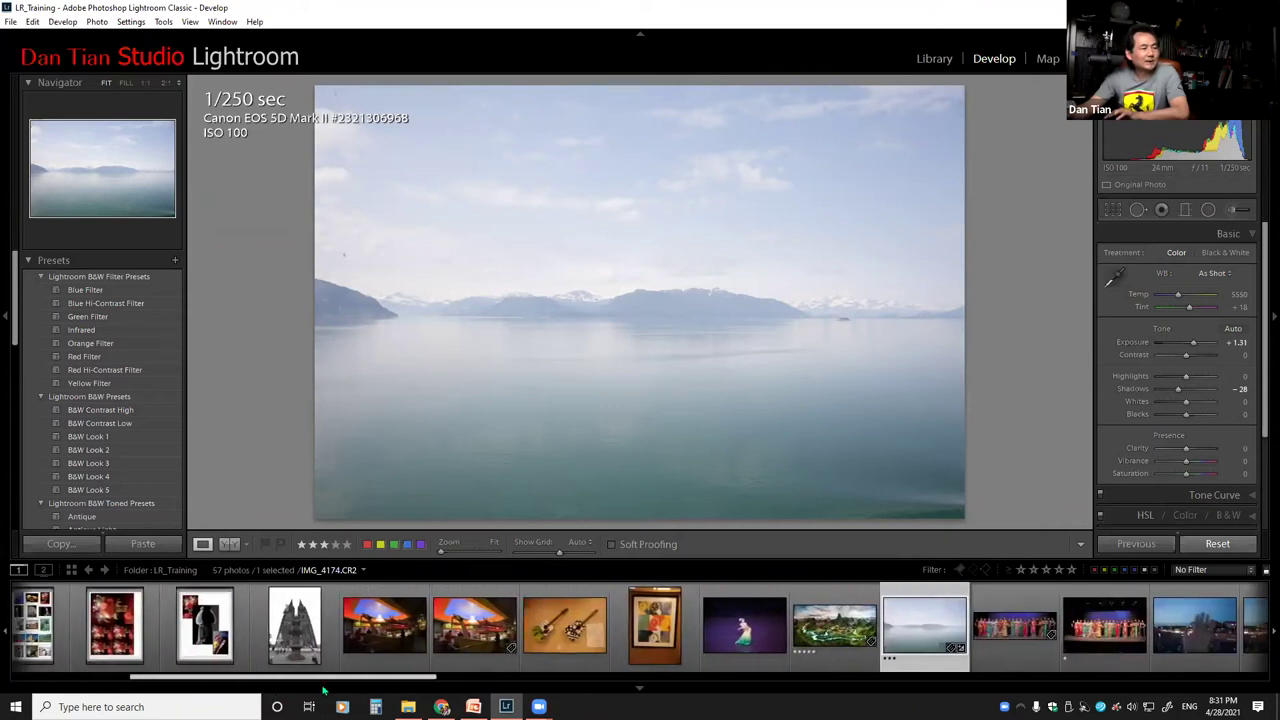
click(395, 616)
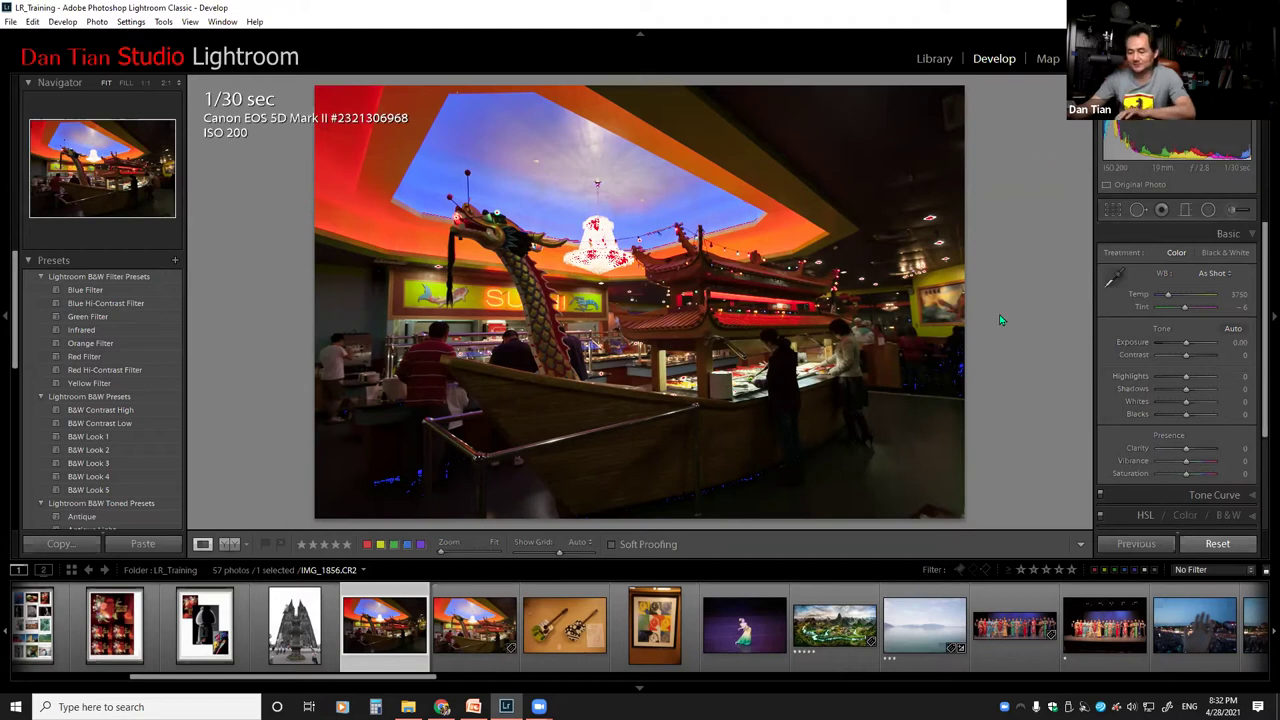
Black out the interface, turn on clipping warnings with J, and switch to the clipping-alerts slide.
key(l)
key(l)
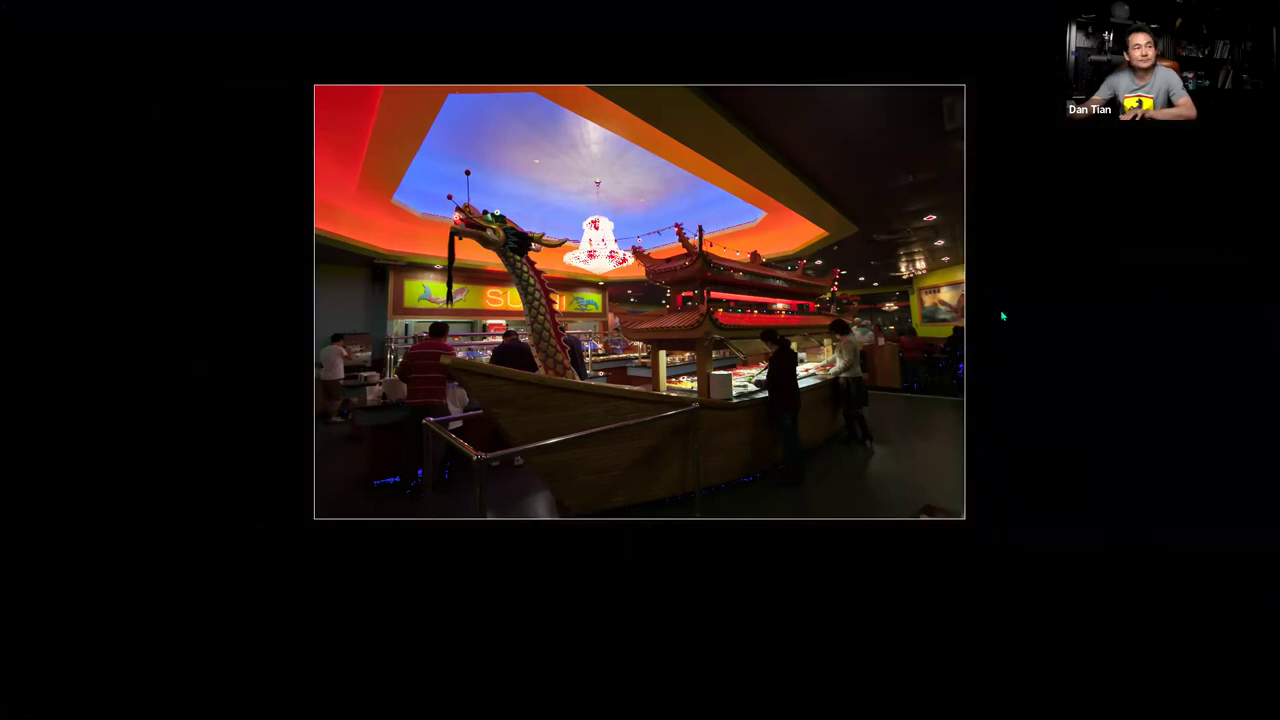
key(l)
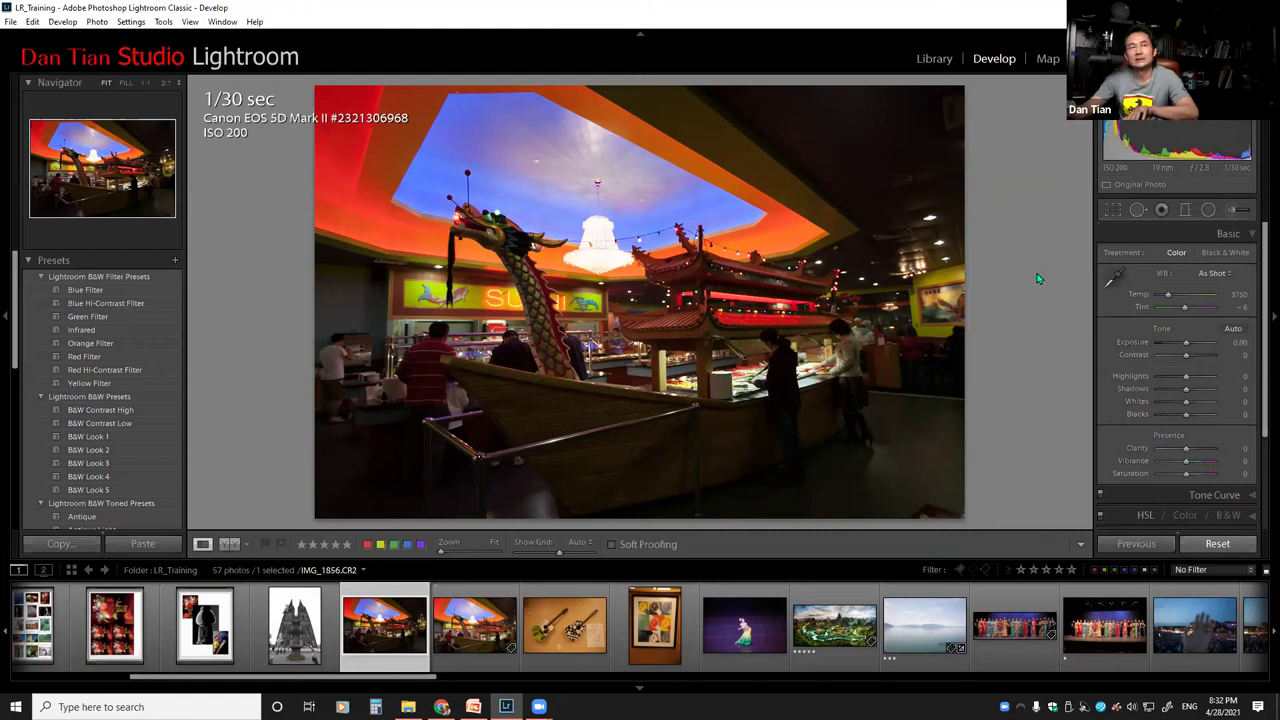
key(j)
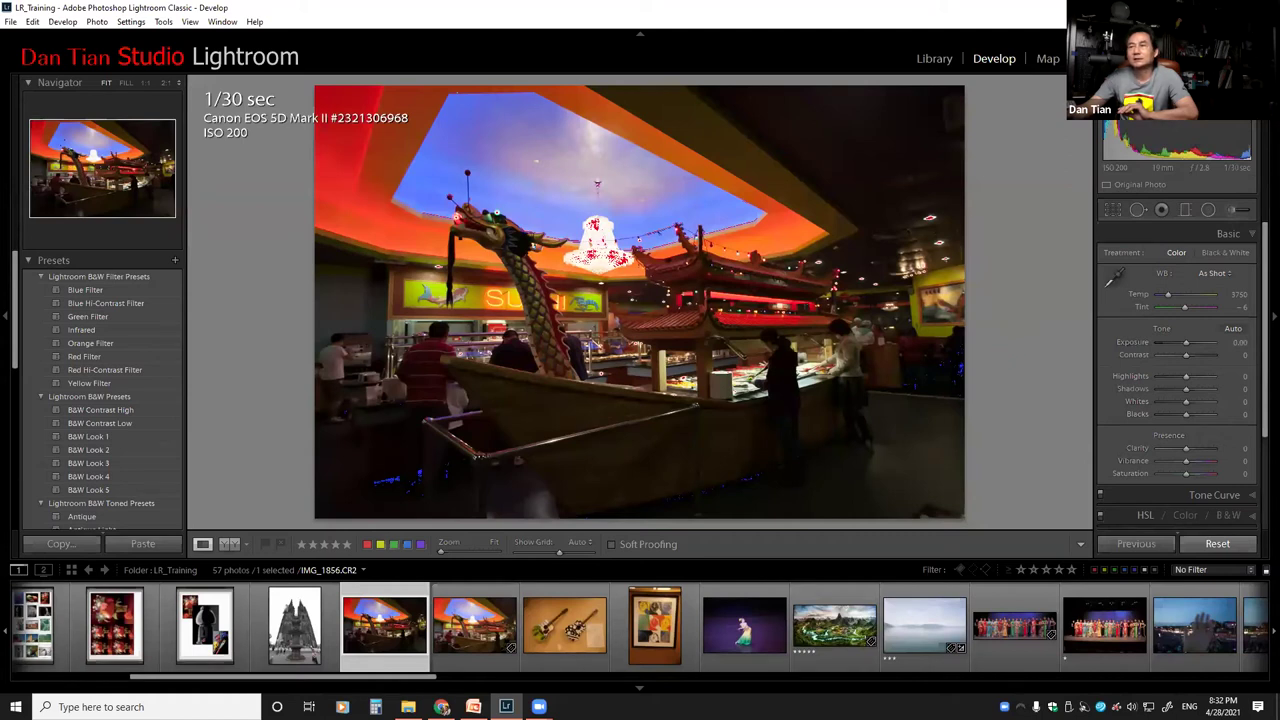
key(alt+Tab)
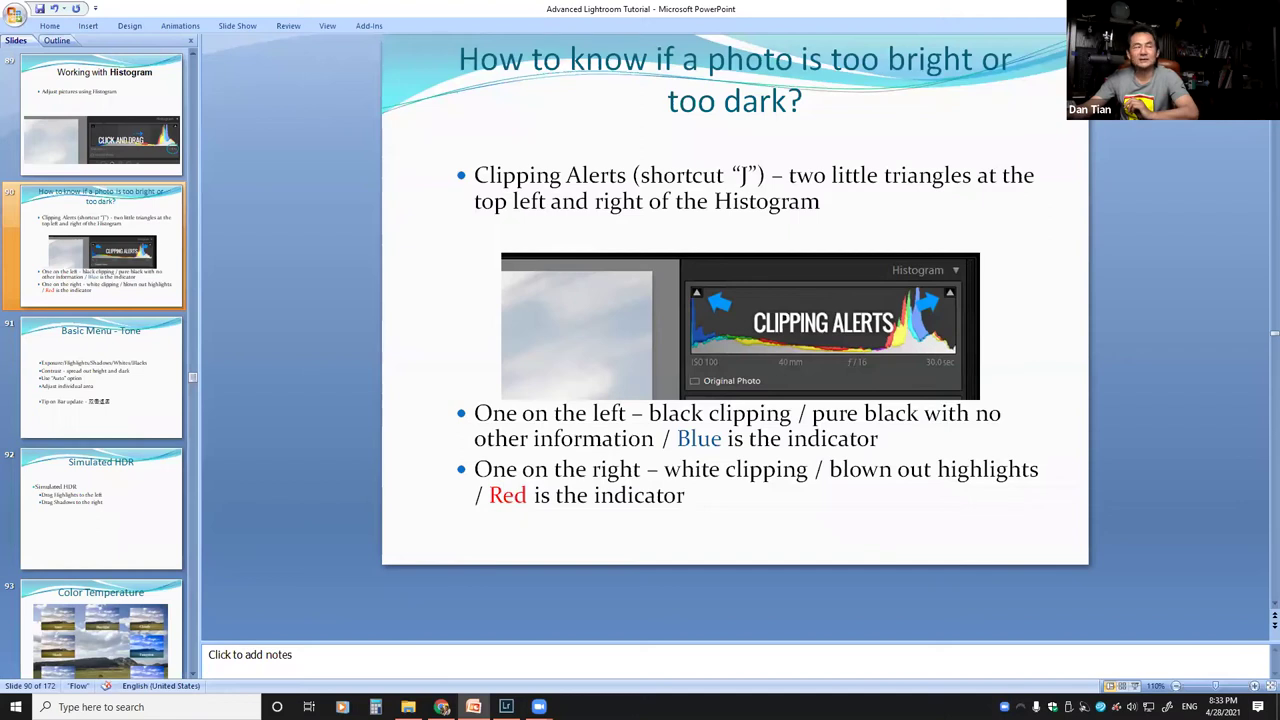
Restore down and minimize PowerPoint to bring Lightroom's Develop module back.
key(super+Down)
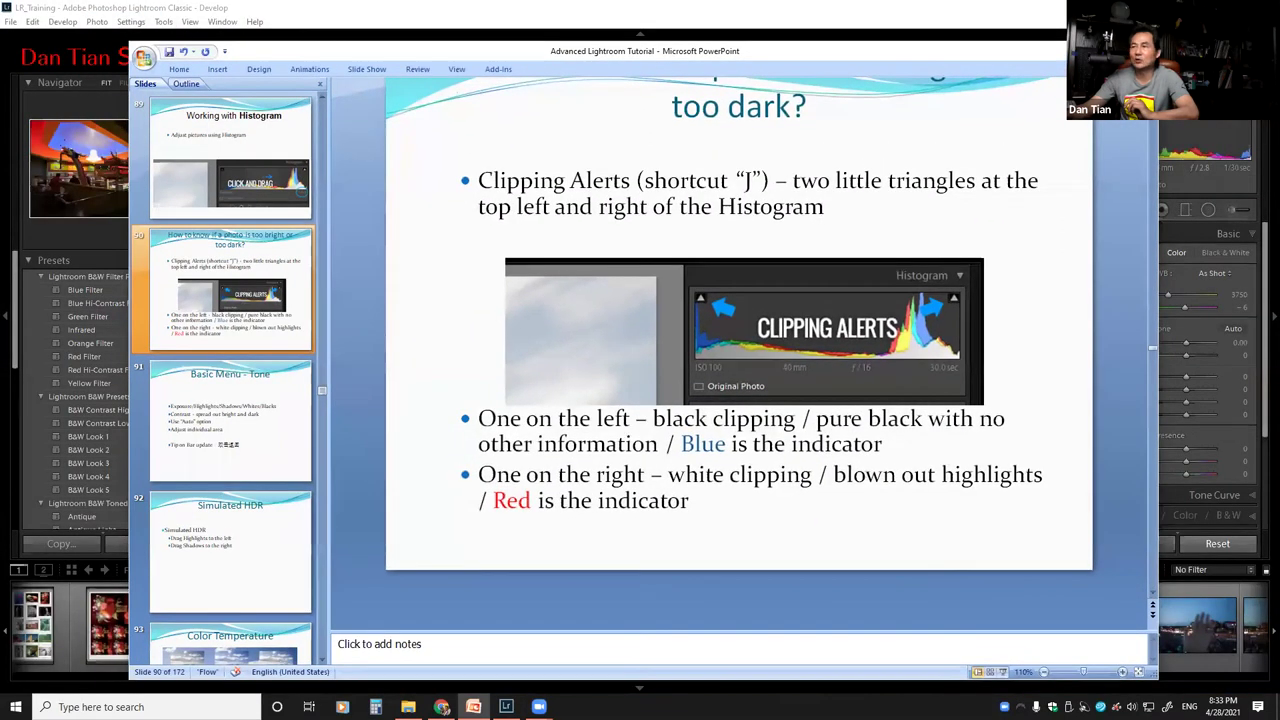
key(super+Down)
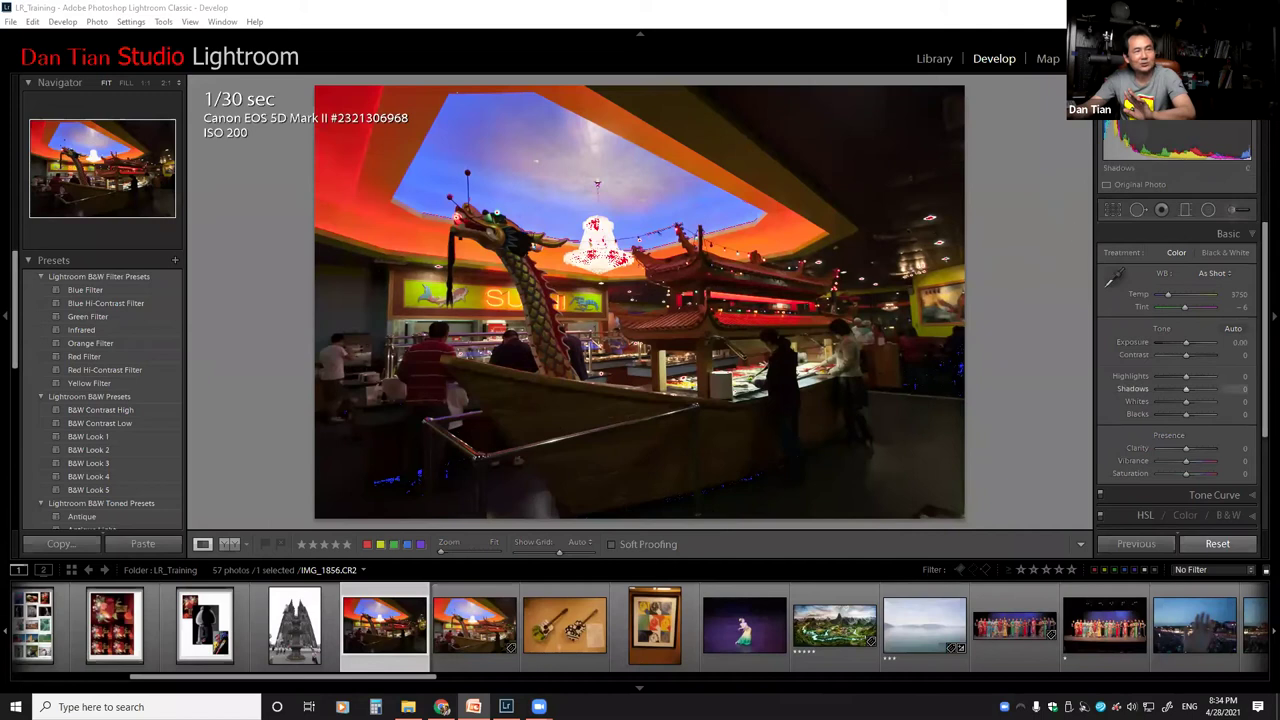
Lower Shadows to -75 and lift Blacks to +5, revealing blue shadow clipping.
drag(1186, 388, 1165, 388)
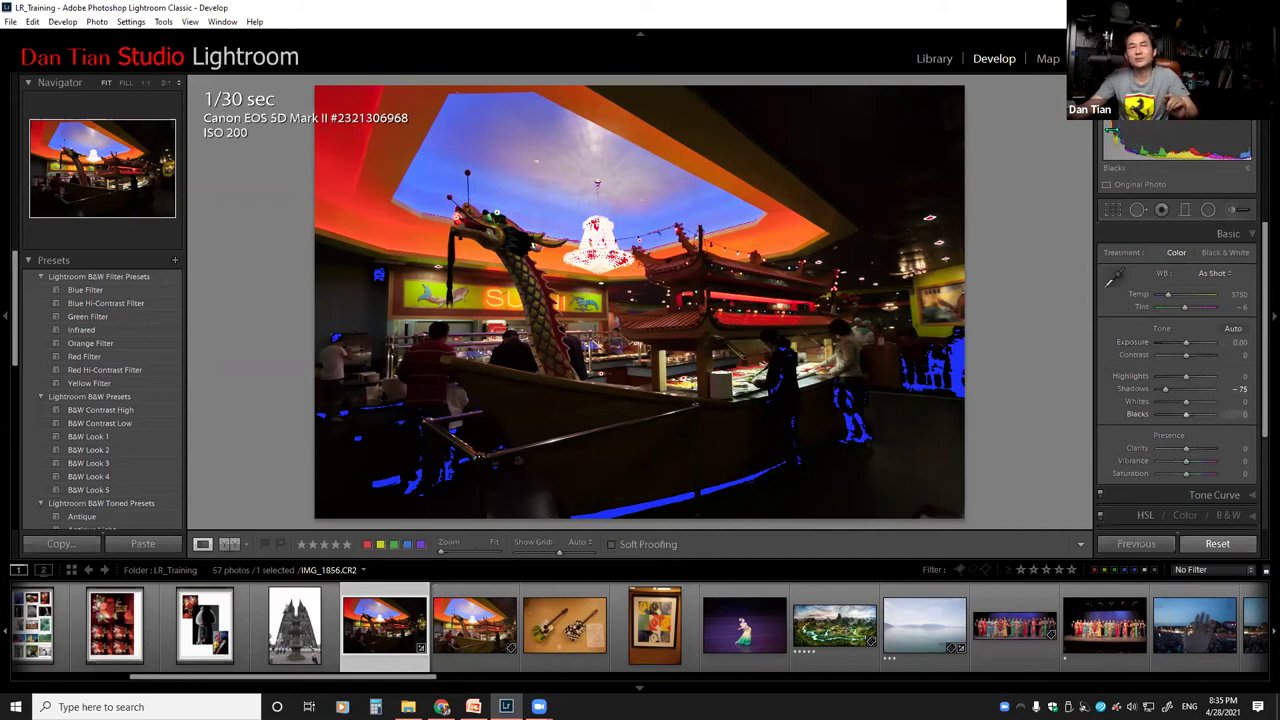
mouse_move(1111, 130)
mouse_down()
mouse_move(1130, 135)
mouse_move(1113, 130)
mouse_up()
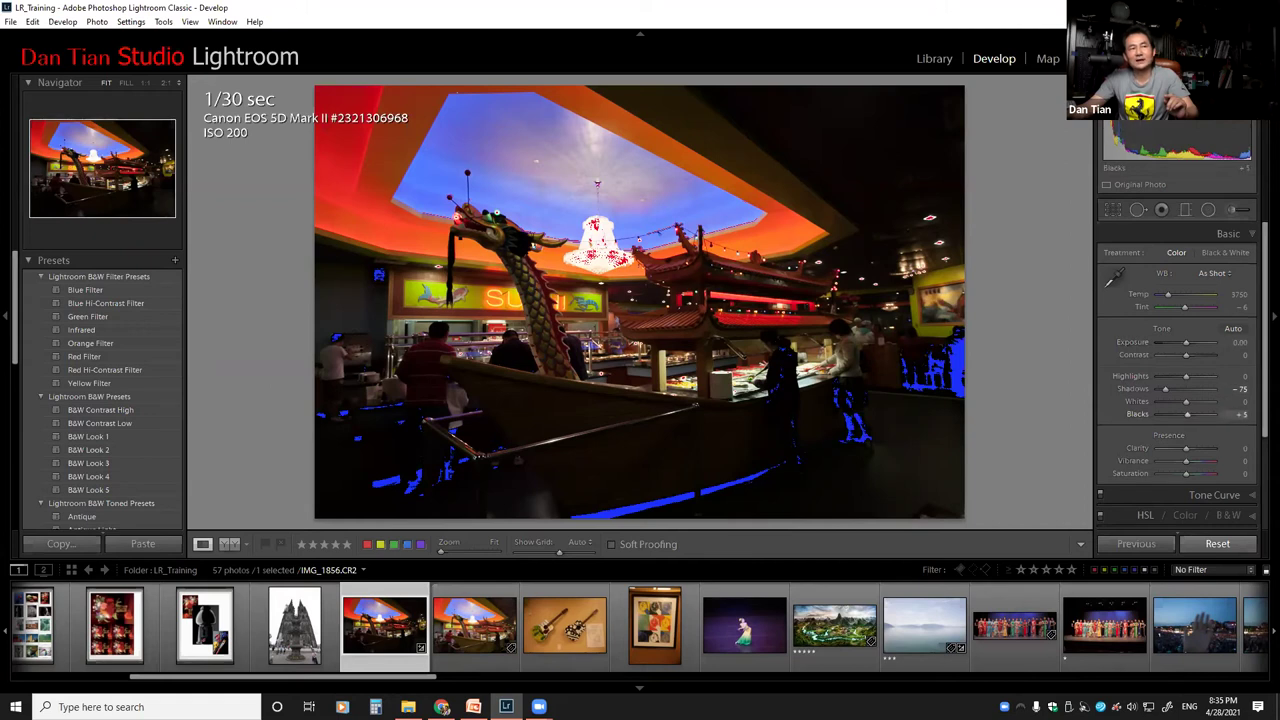
Raise Blacks to +100 to clear the blue clipping, then lower Whites to -90.
drag(1113, 130, 1125, 130)
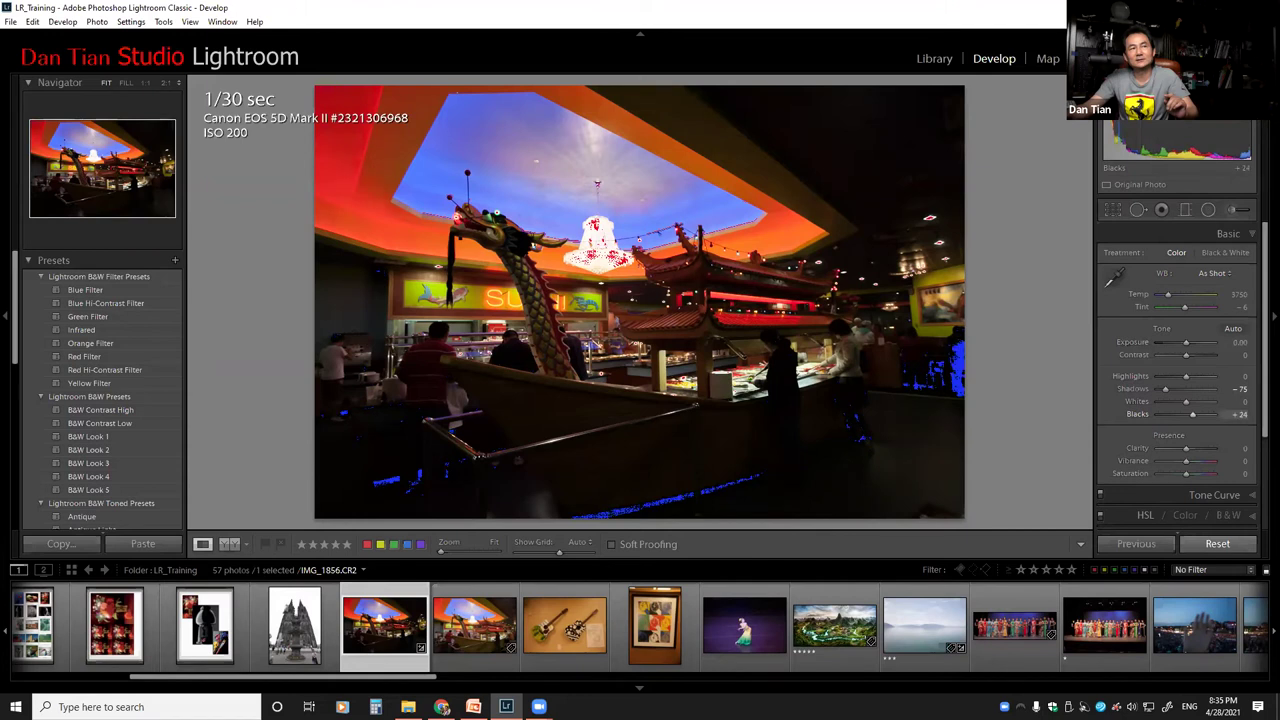
drag(1125, 135, 1133, 136)
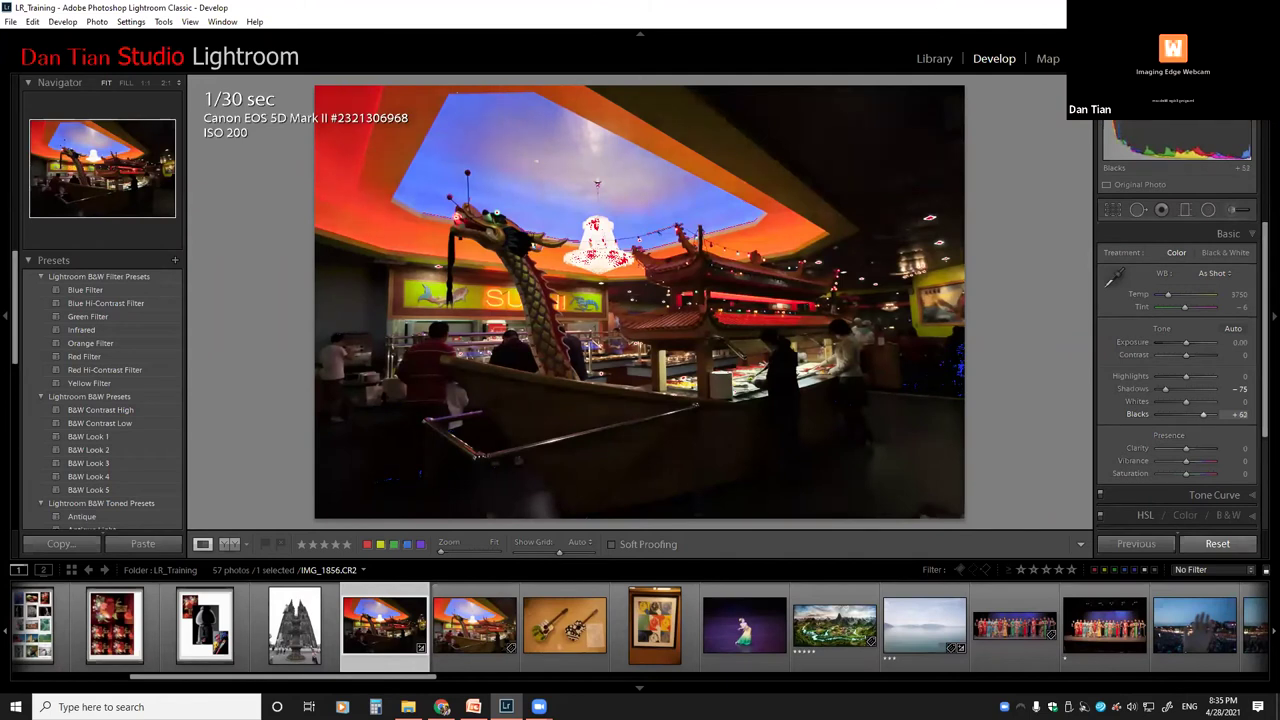
drag(1140, 136, 1150, 136)
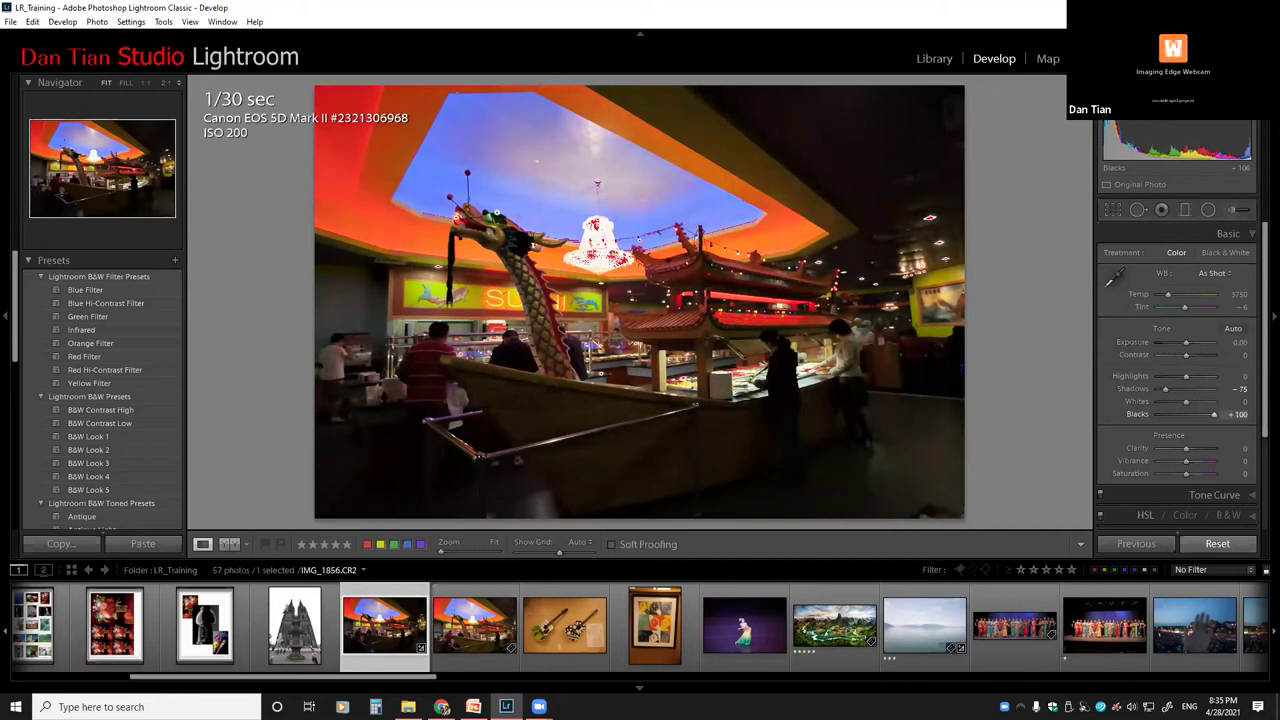
drag(1150, 136, 1139, 136)
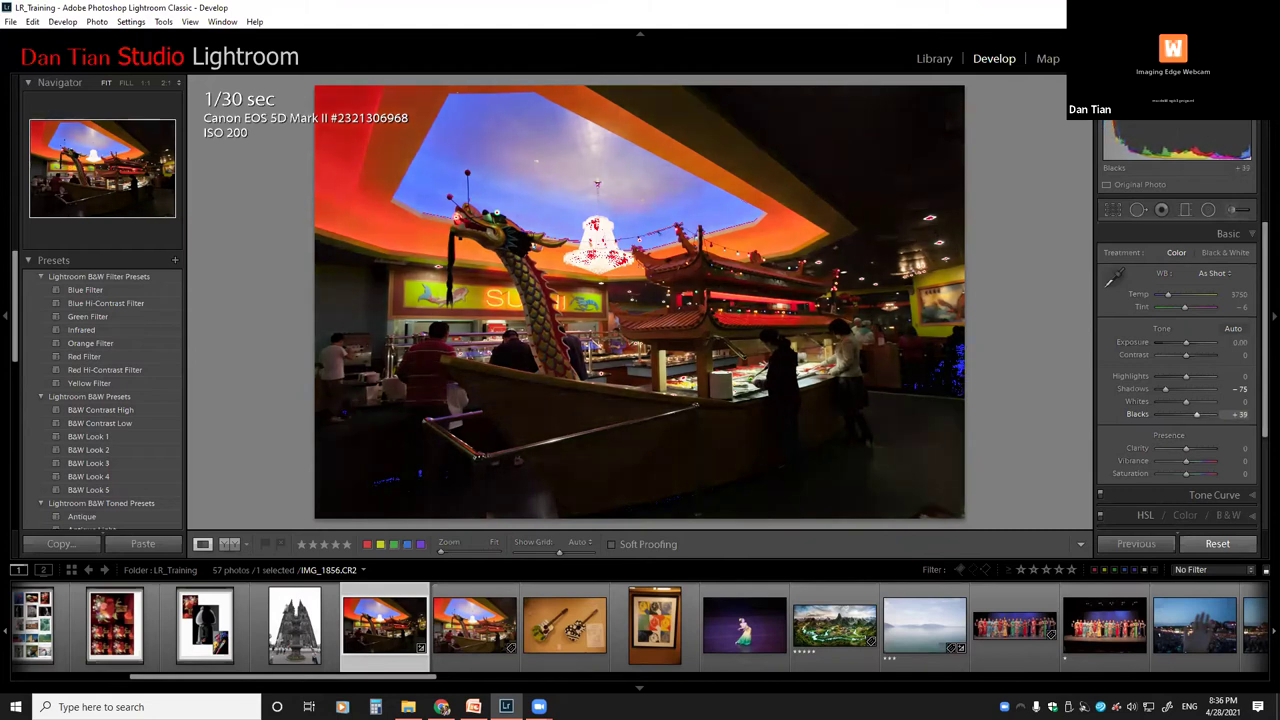
drag(1139, 136, 1147, 136)
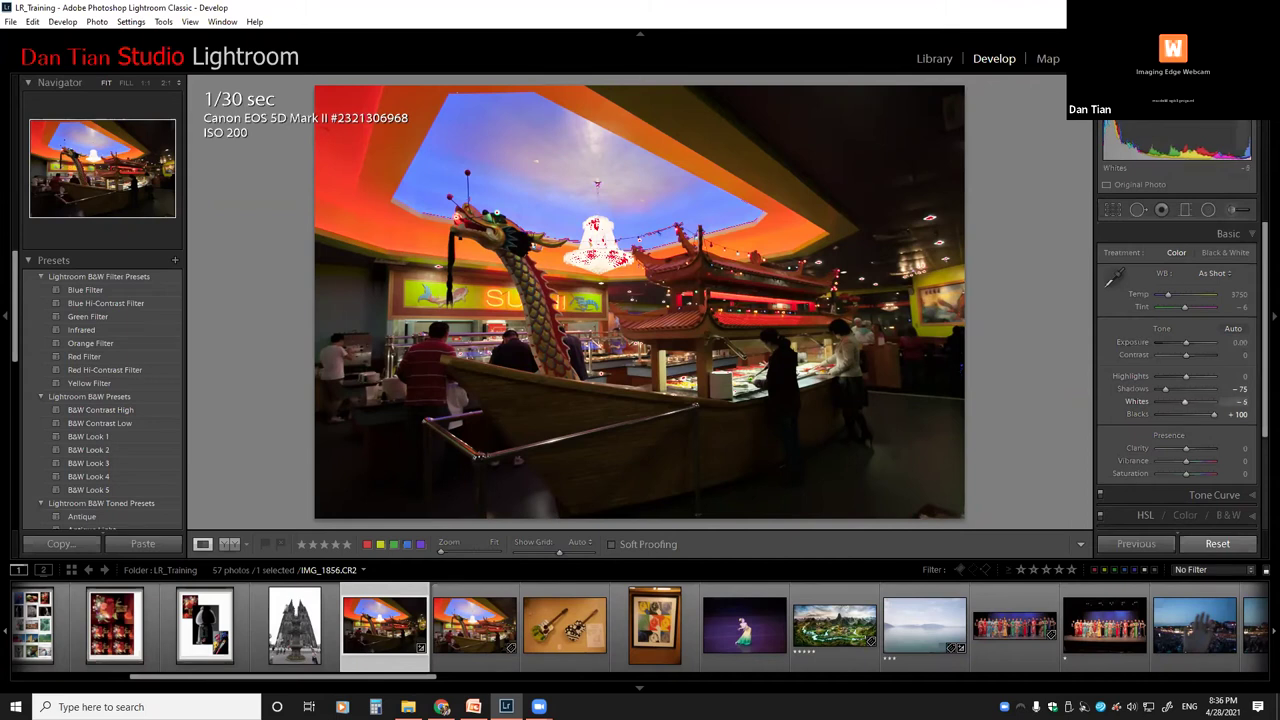
drag(1183, 401, 1175, 401)
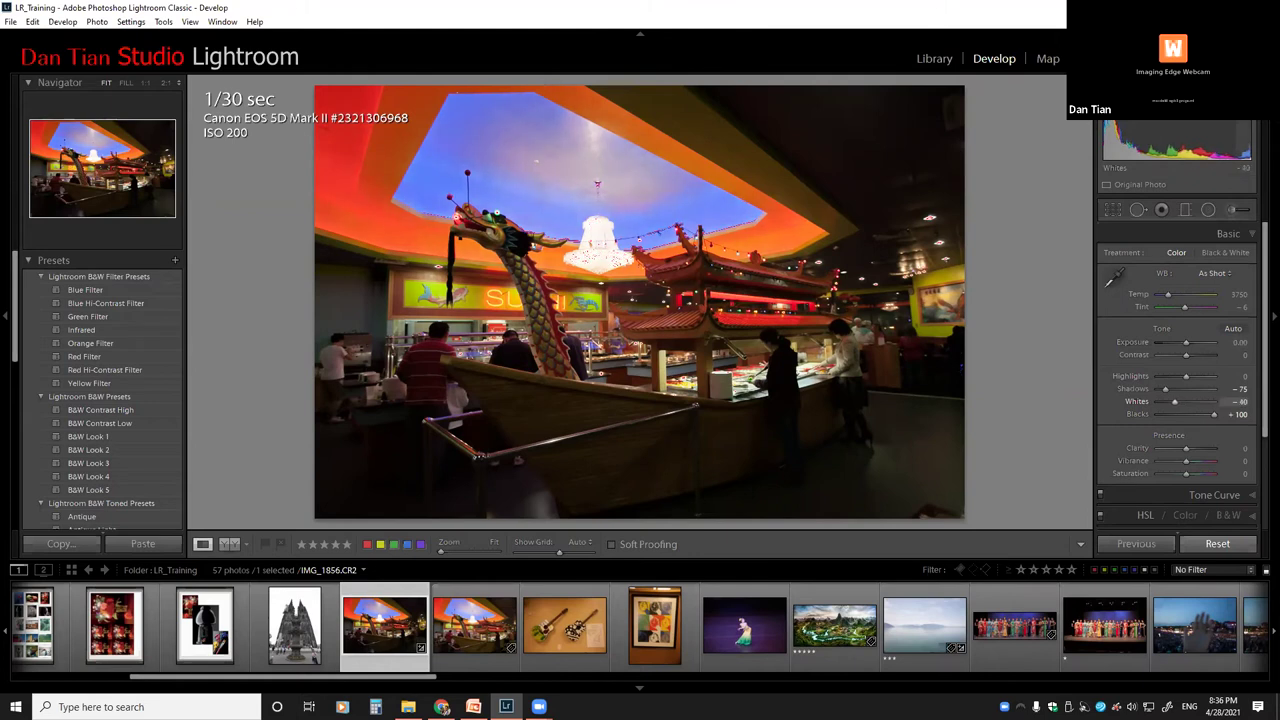
drag(1240, 401, 1229, 401)
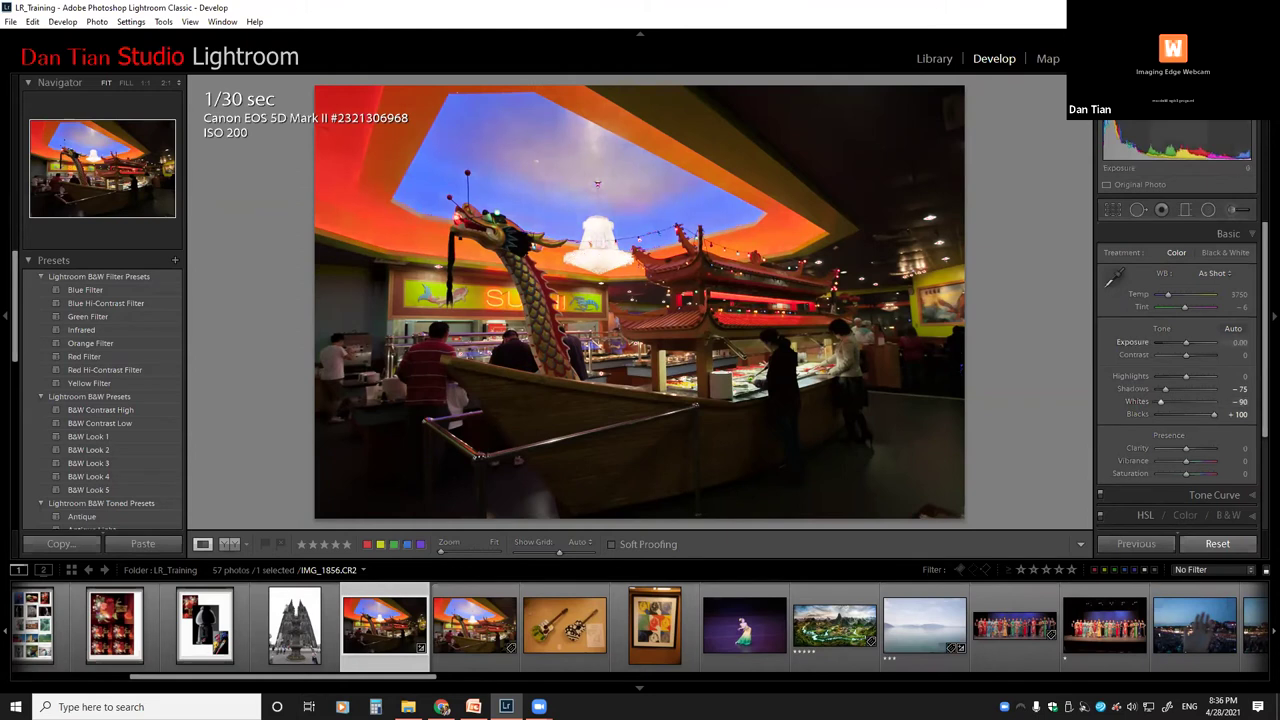
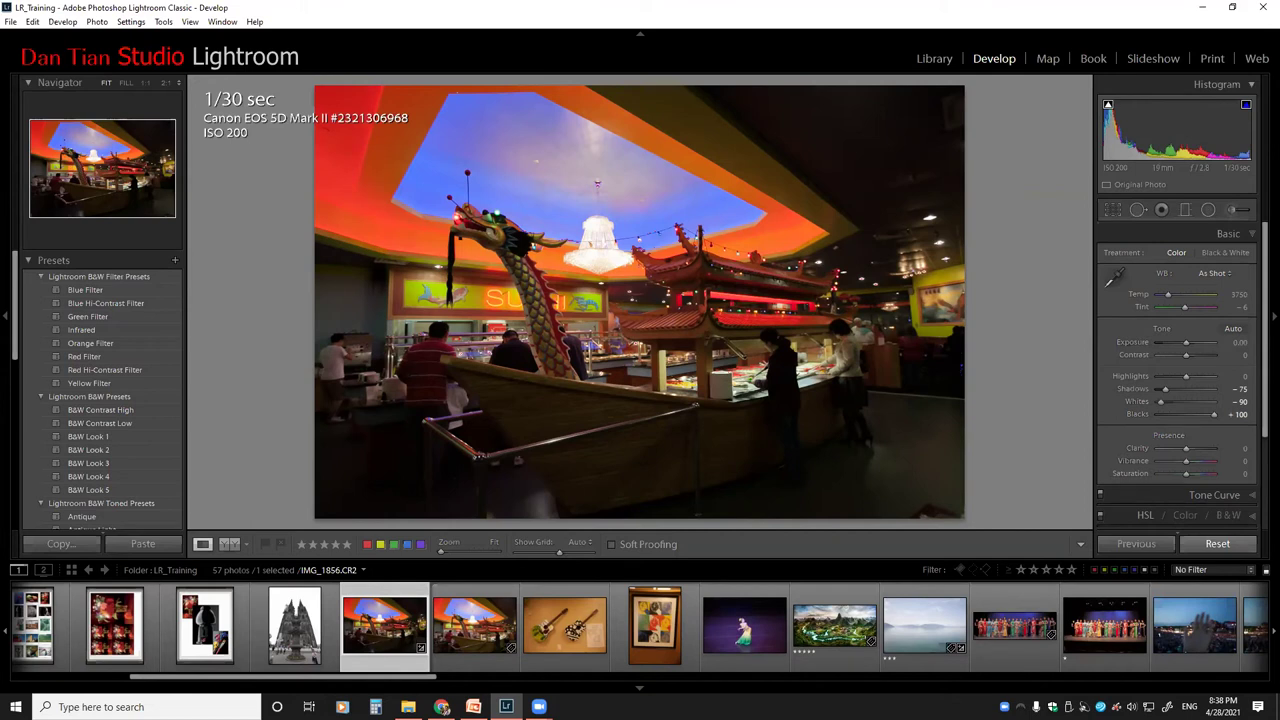
Glance at the PowerPoint lecture, then set the restaurant photo's Whites to -69.
key(alt+Tab)
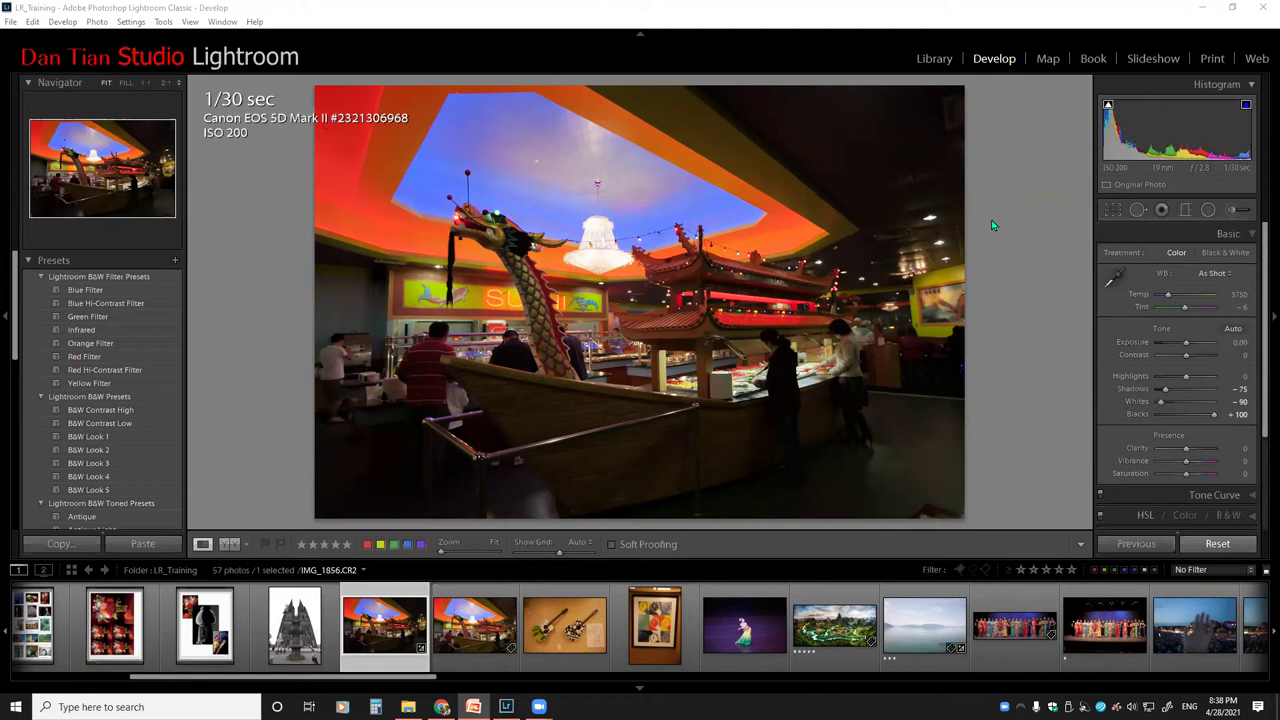
key(alt+Tab)
key(minus)
key(minus)
key(equal)
key(equal)
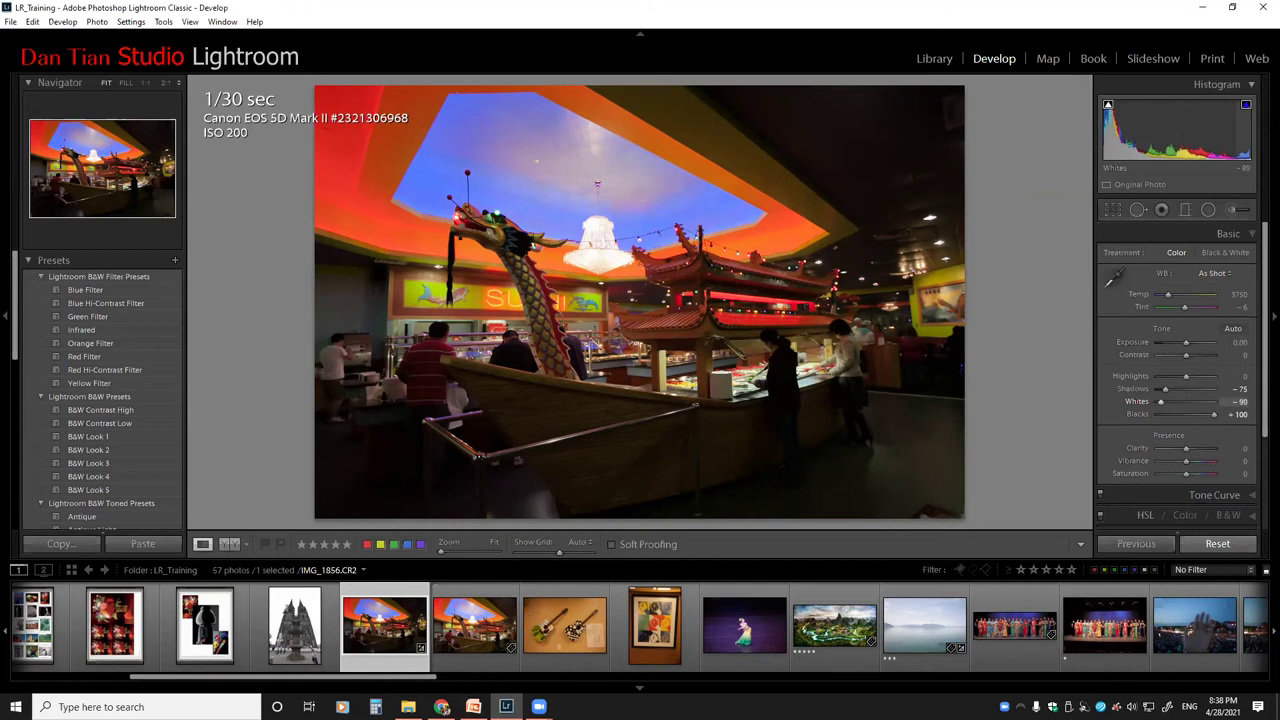
key(minus)
drag(1246, 125, 1254, 125)
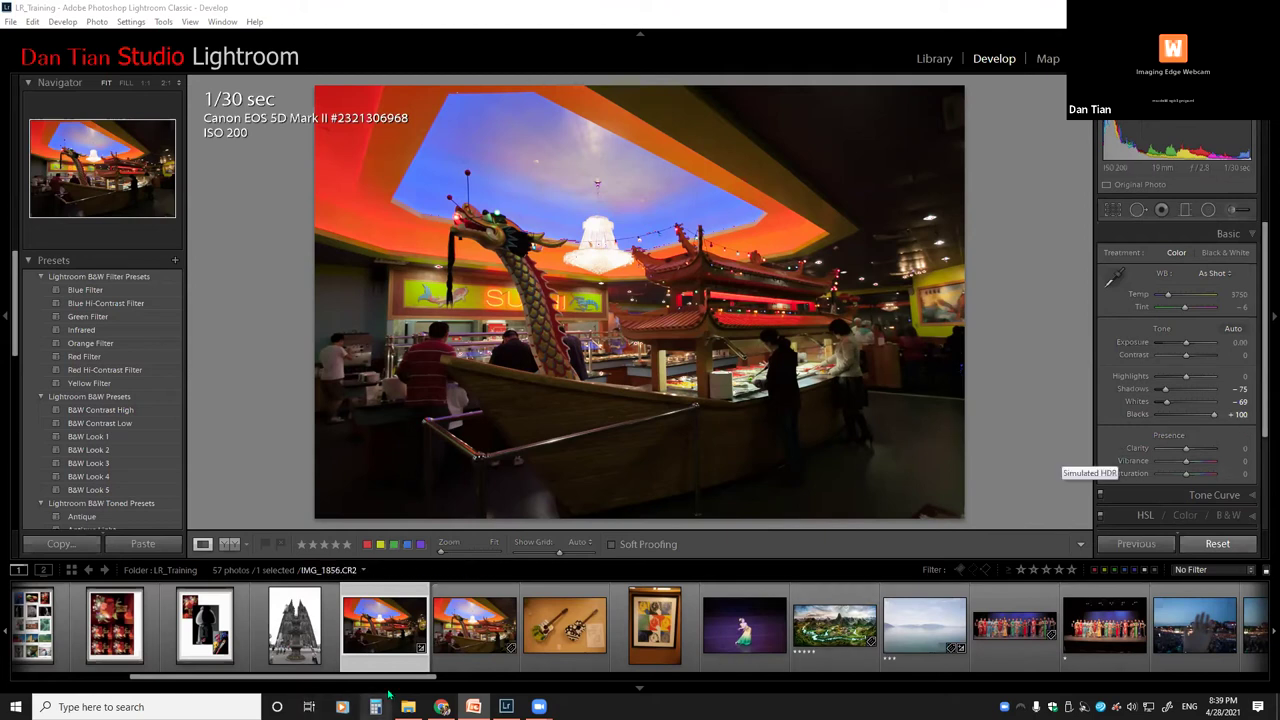
Open Panorama-Wallpaper-pics.jpeg from the filmstrip and pull Highlights down to -17.
drag(347, 677, 229, 692)
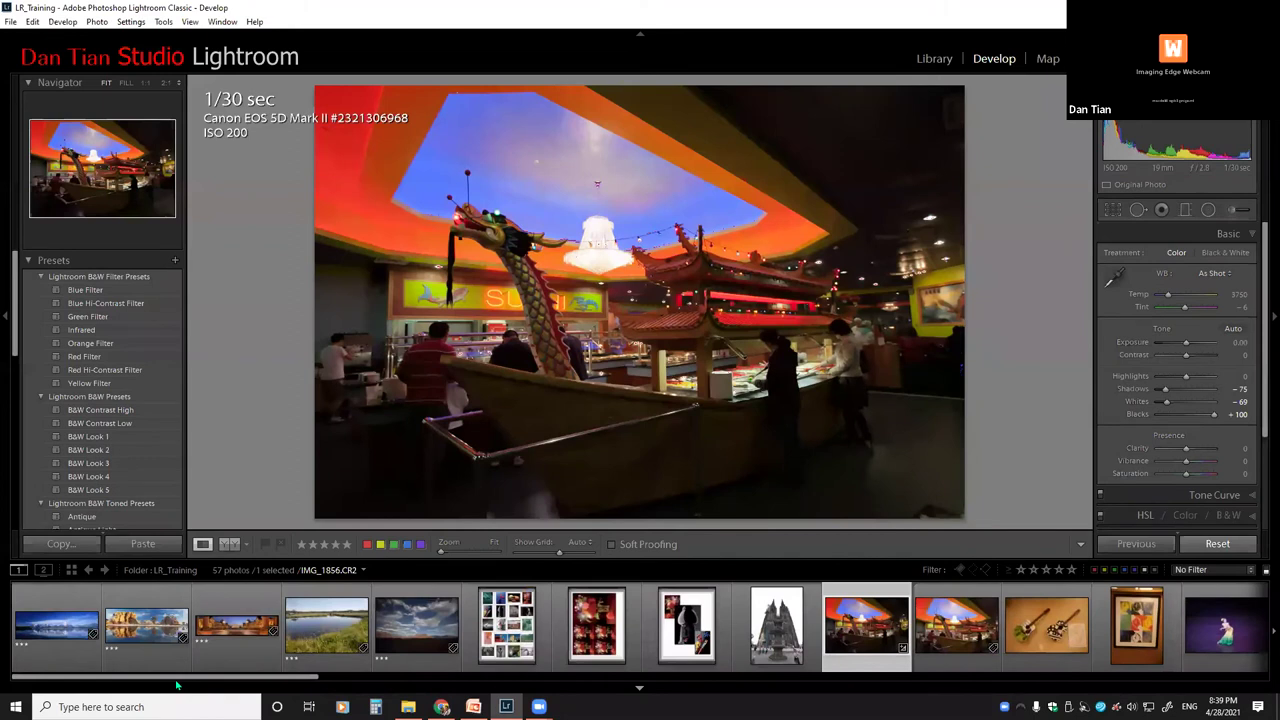
click(50, 632)
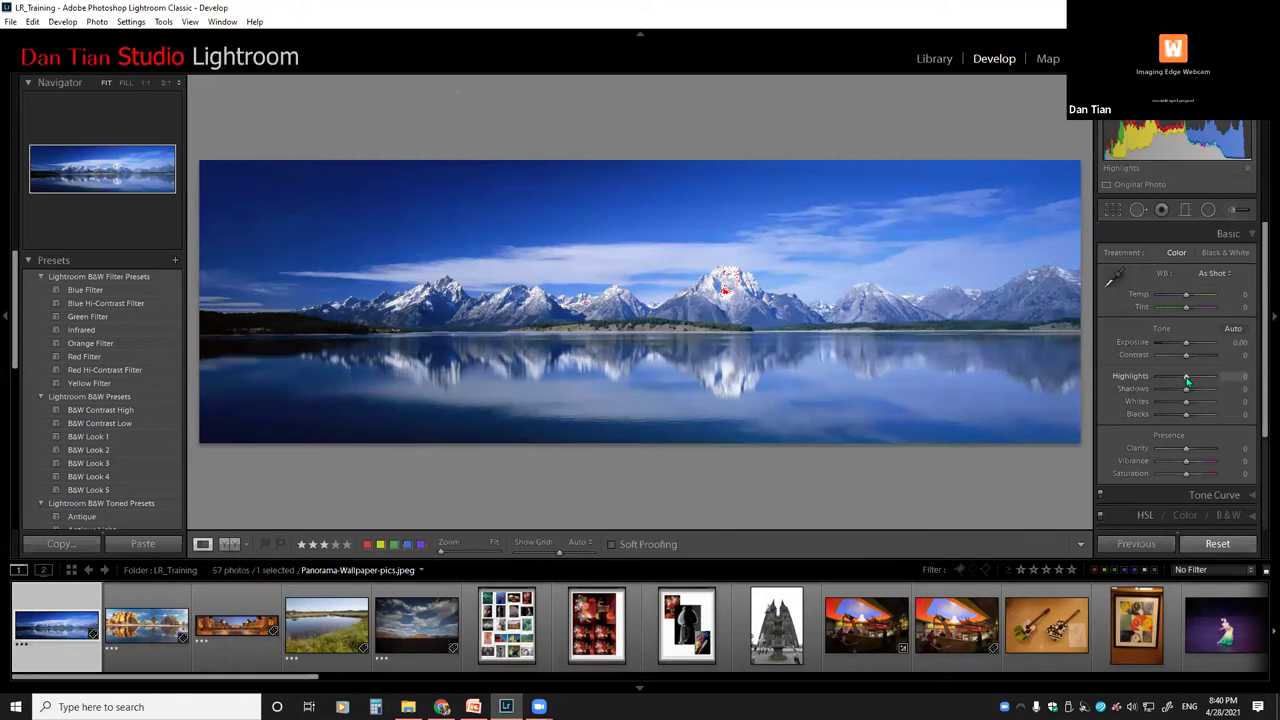
drag(1186, 384, 1183, 385)
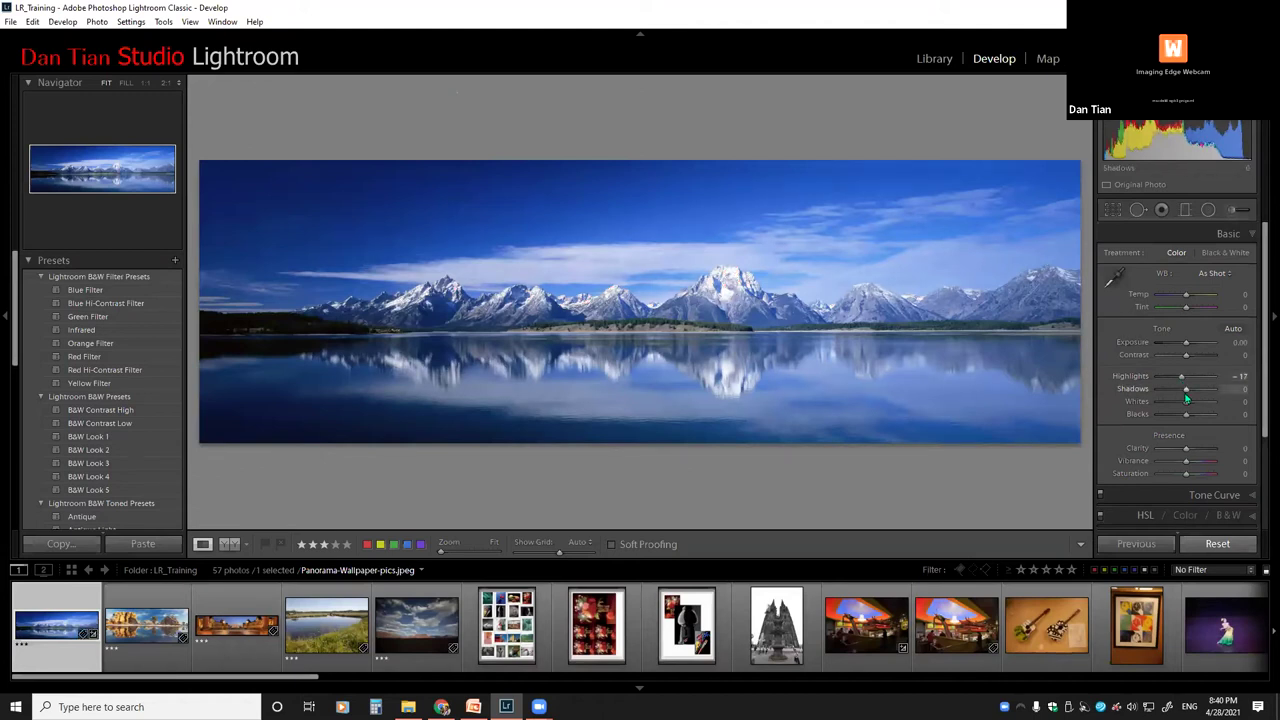
Reset the panorama's Highlights to 0 and set Shadows +36, Blacks -10, Whites -2.
drag(1187, 396, 1198, 386)
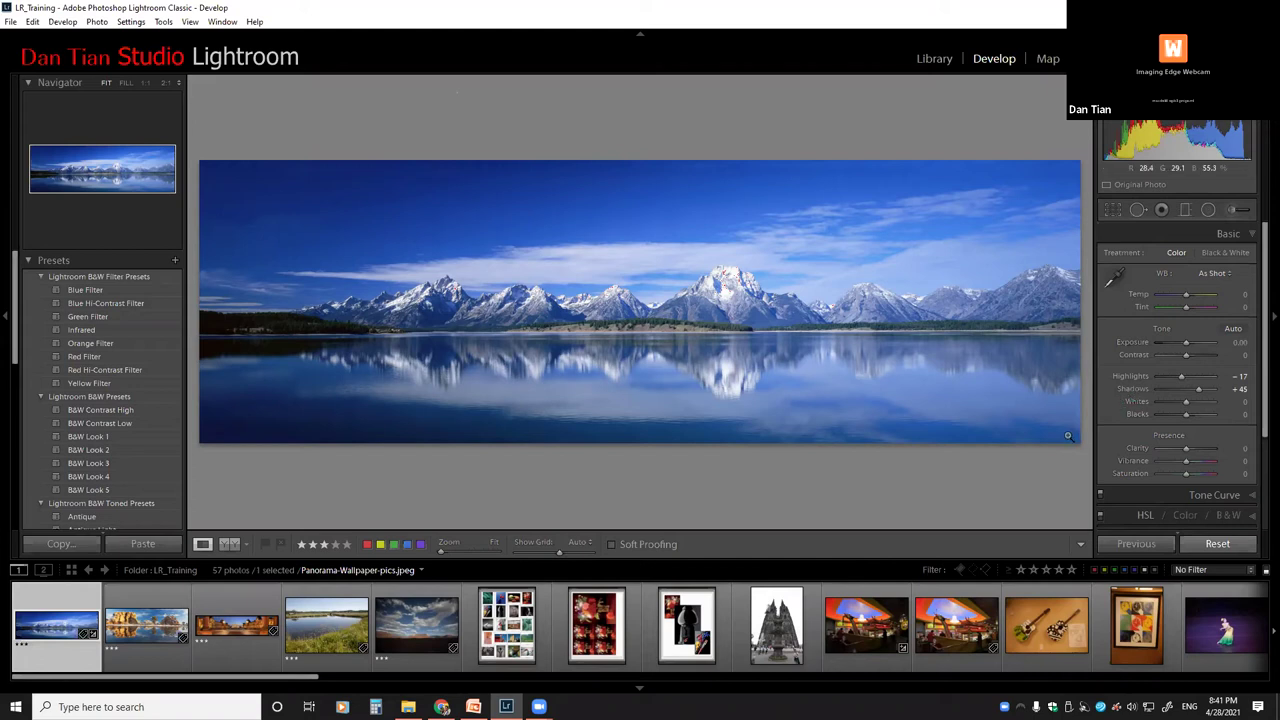
double_click(1142, 380)
drag(1198, 390, 1192, 395)
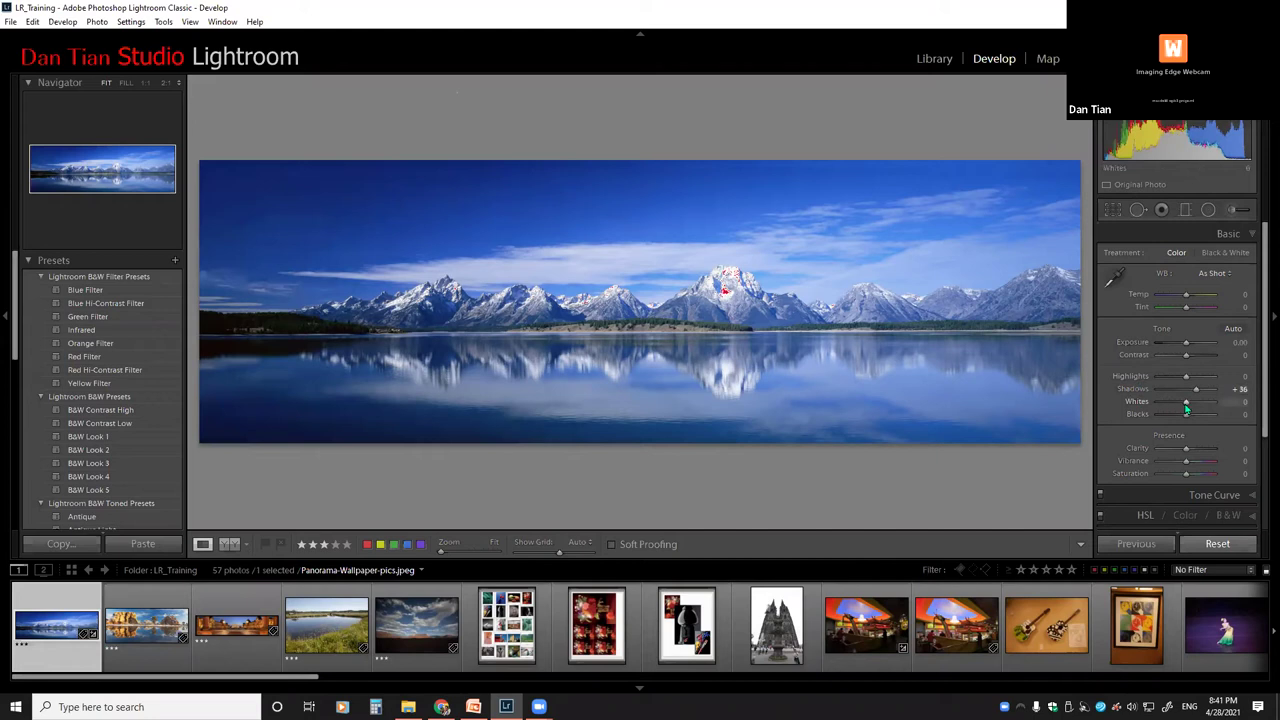
drag(1186, 409, 1189, 401)
drag(1186, 414, 1179, 421)
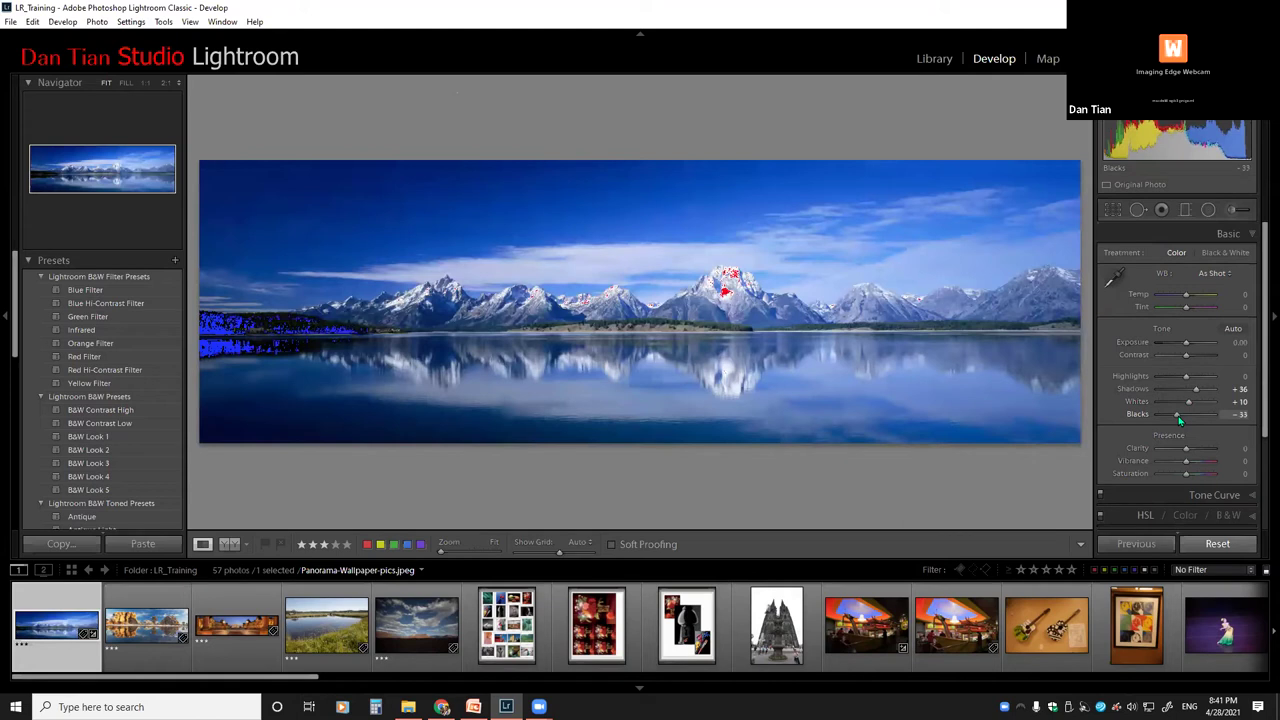
drag(1178, 413, 1187, 413)
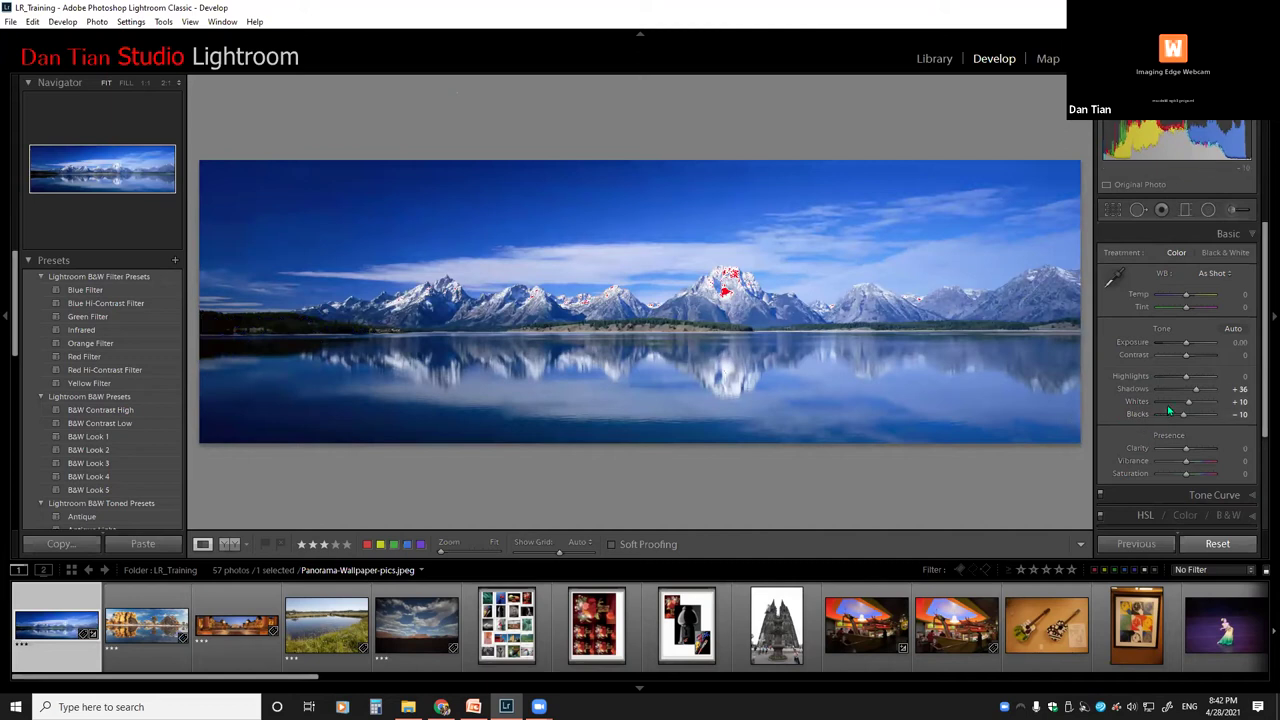
drag(1189, 403, 1185, 409)
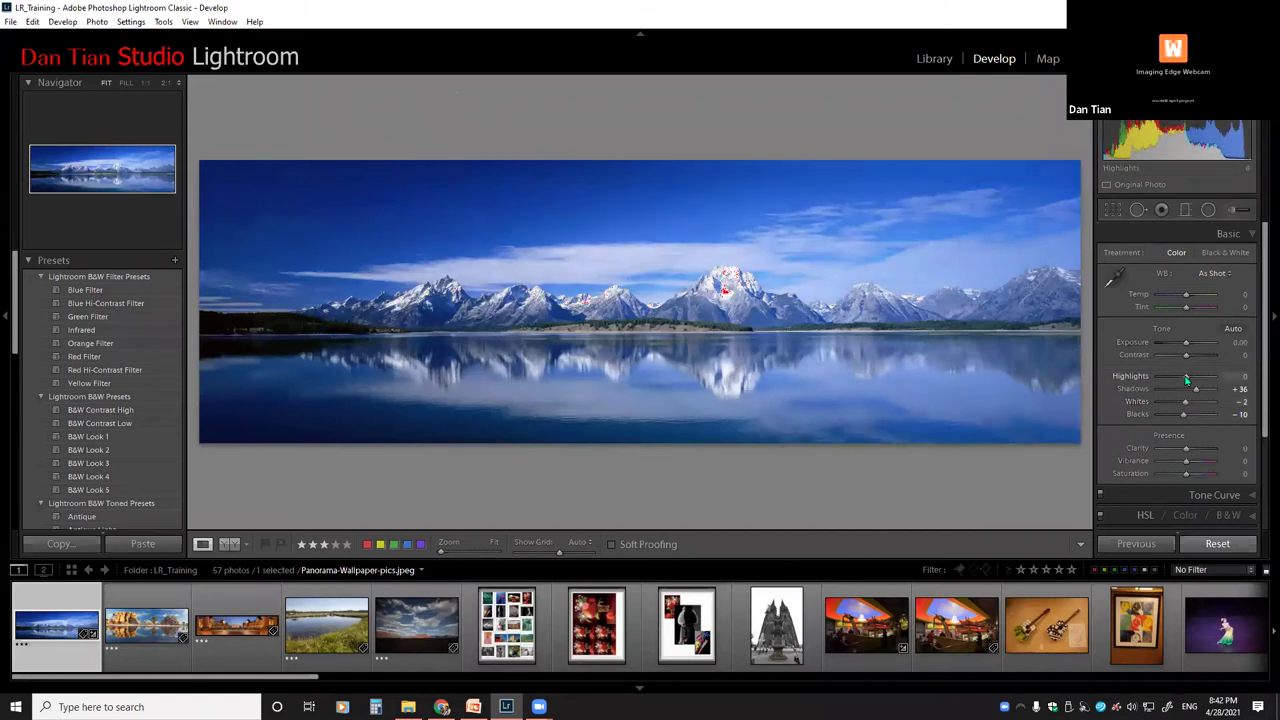
Raise the panorama's Highlights to +12 and lower Whites to -8.
drag(1186, 379, 1190, 380)
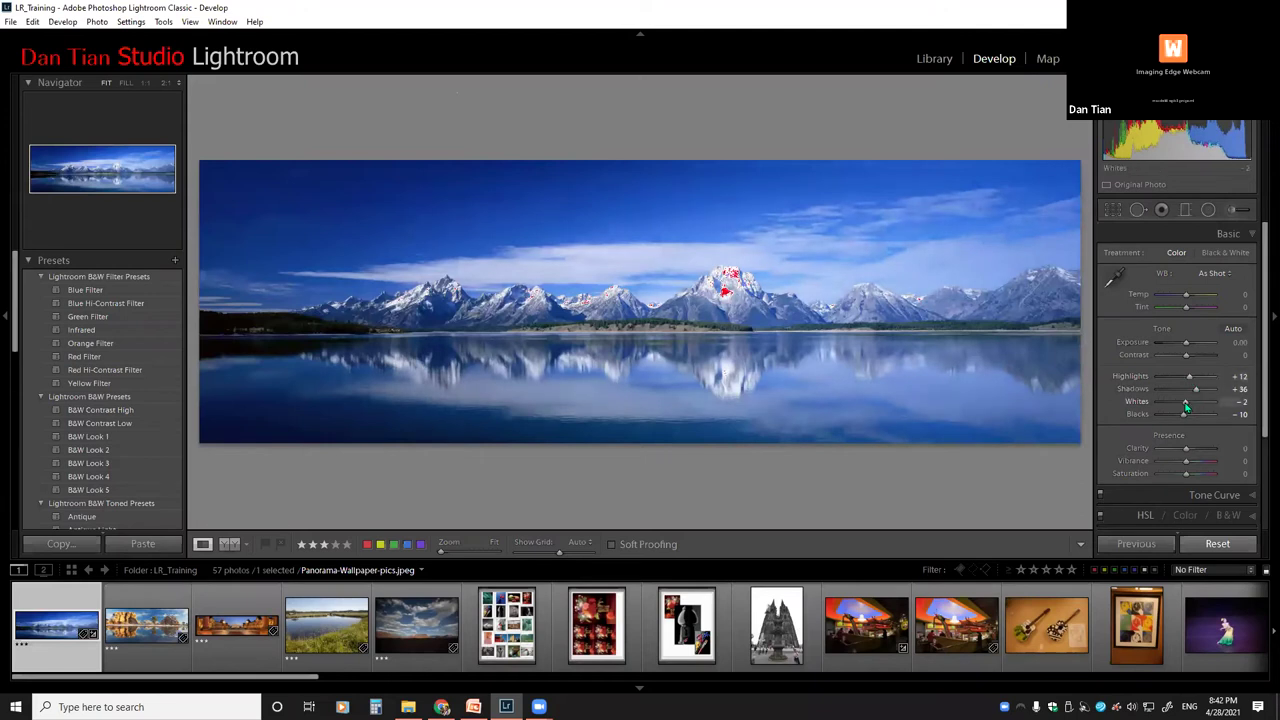
drag(1185, 406, 1184, 406)
key(ctrl+z)
drag(1180, 126, 1168, 126)
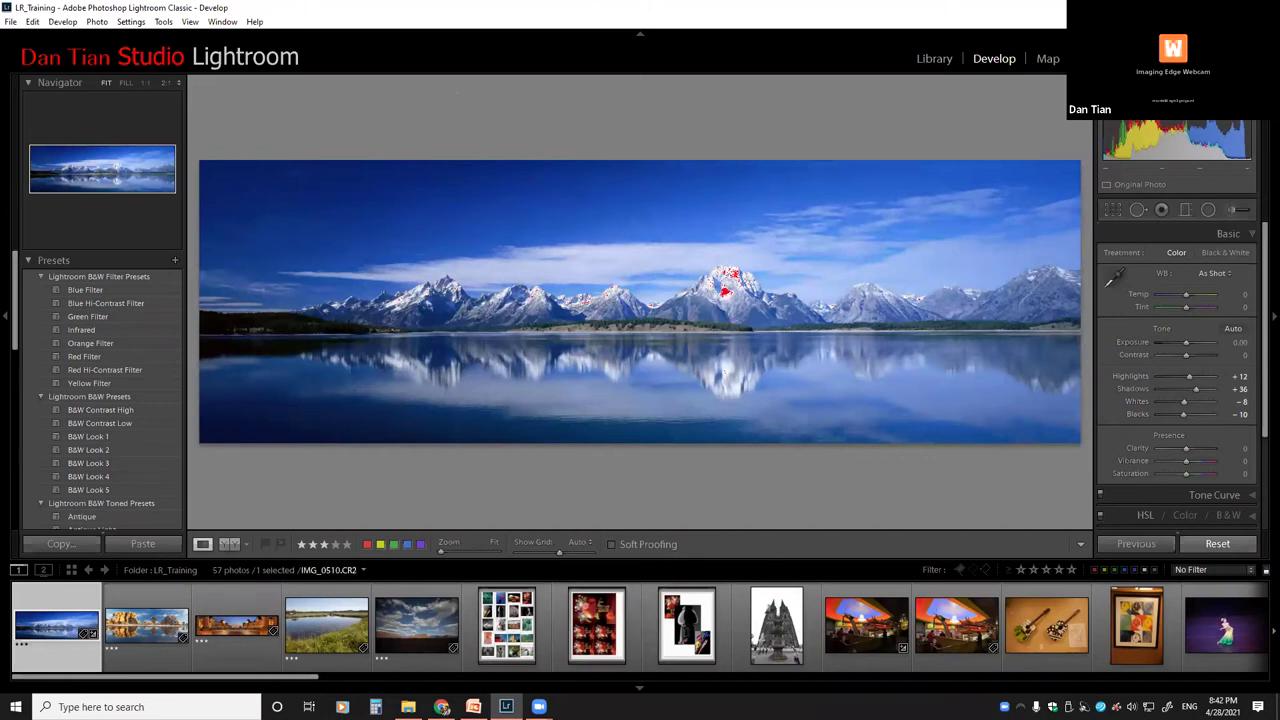
Check the presentation, then open the ballerina stage photo IMG_0184.CR2 from the filmstrip.
key(alt+Tab)
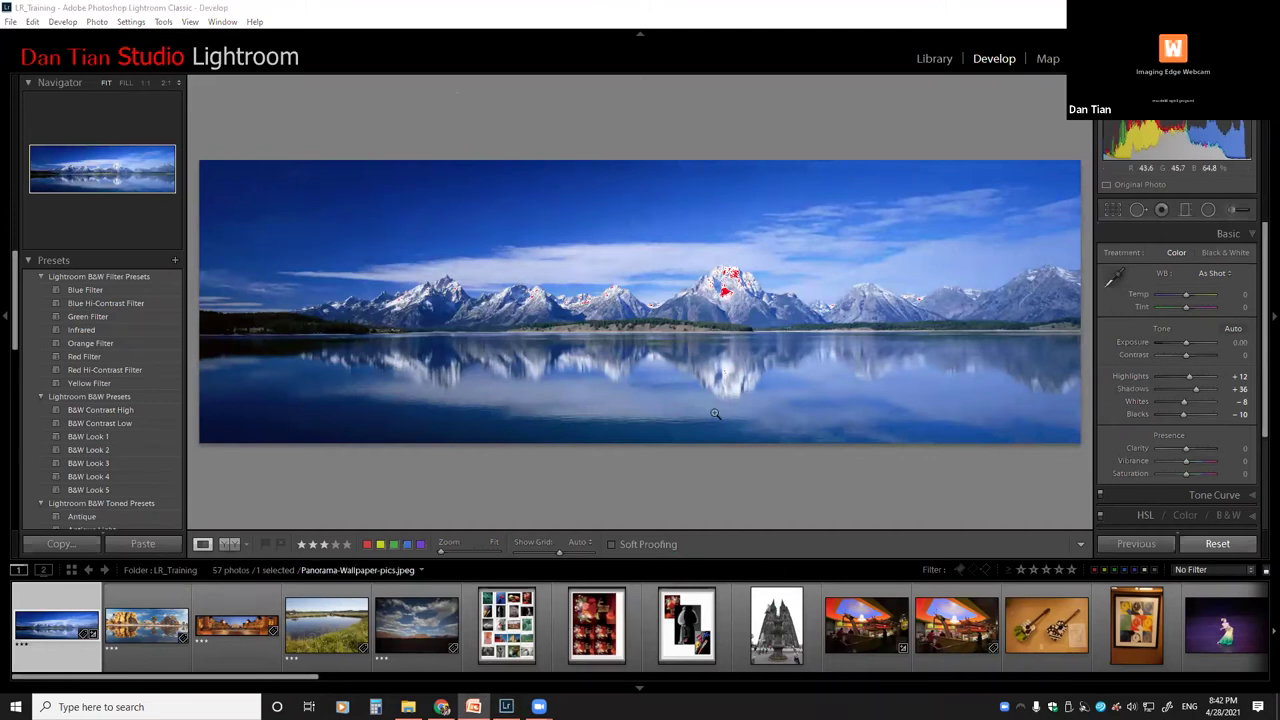
click(858, 500)
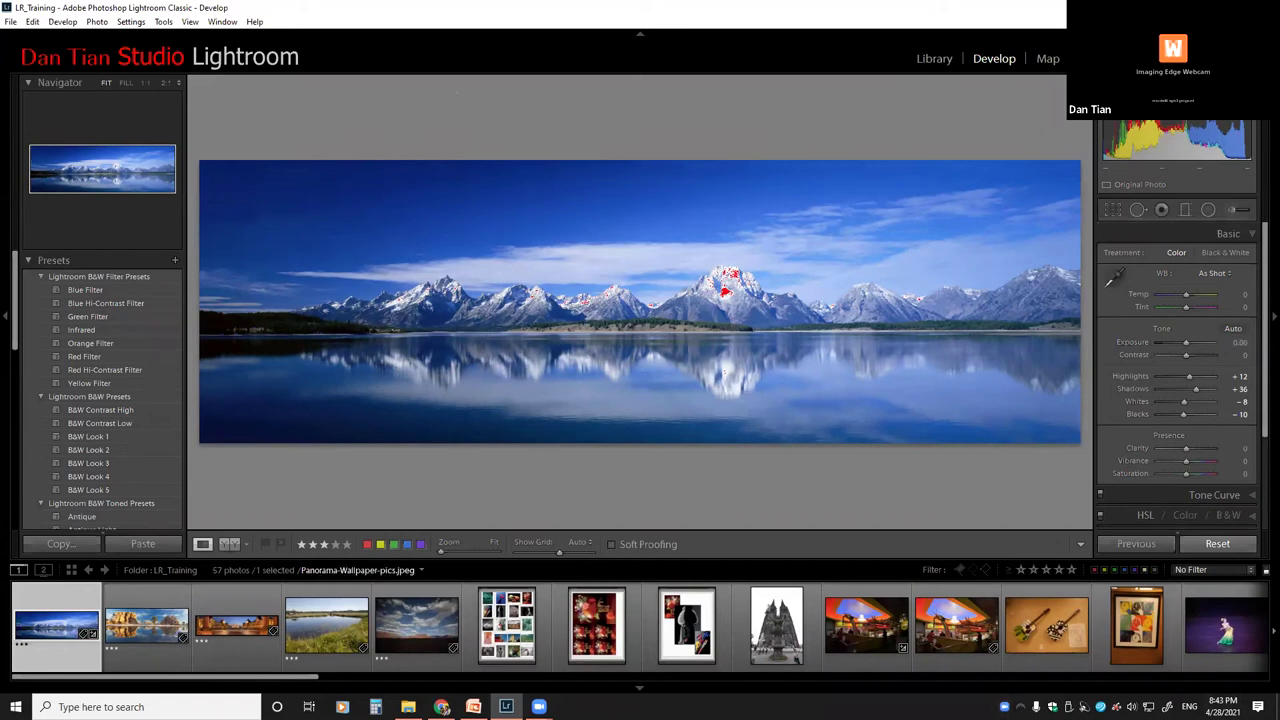
drag(126, 677, 253, 672)
drag(305, 668, 527, 665)
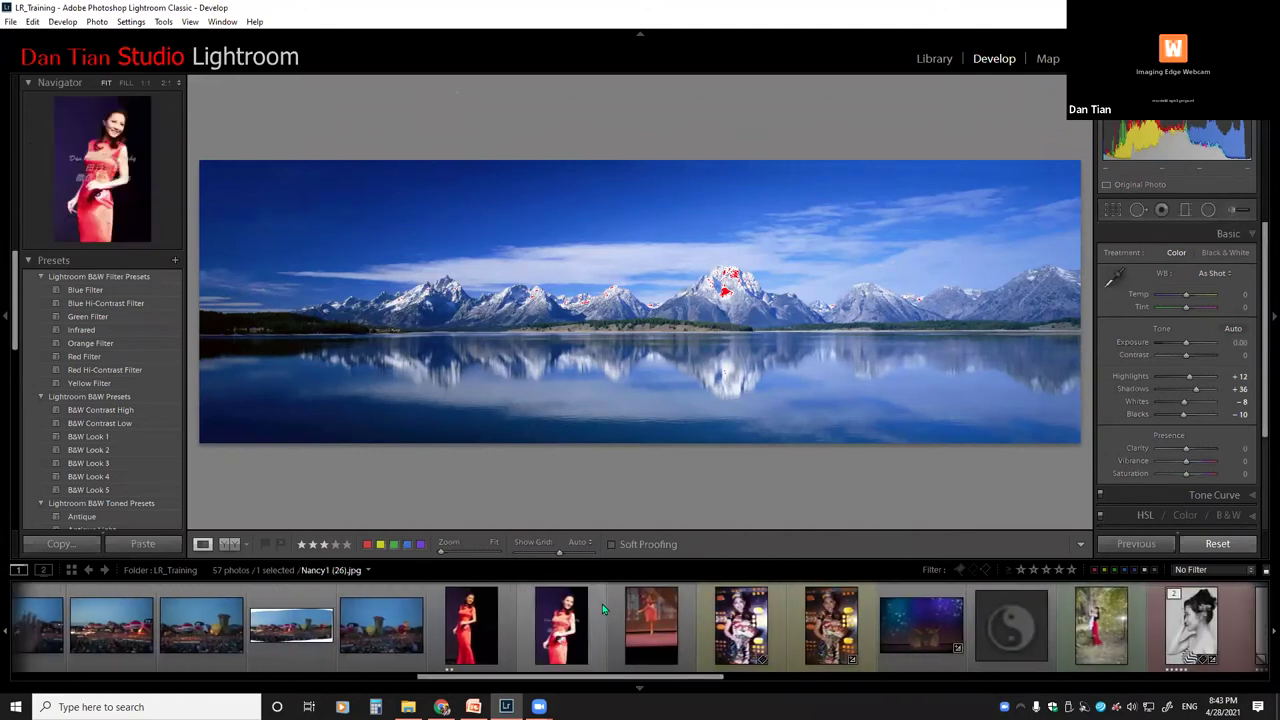
click(651, 625)
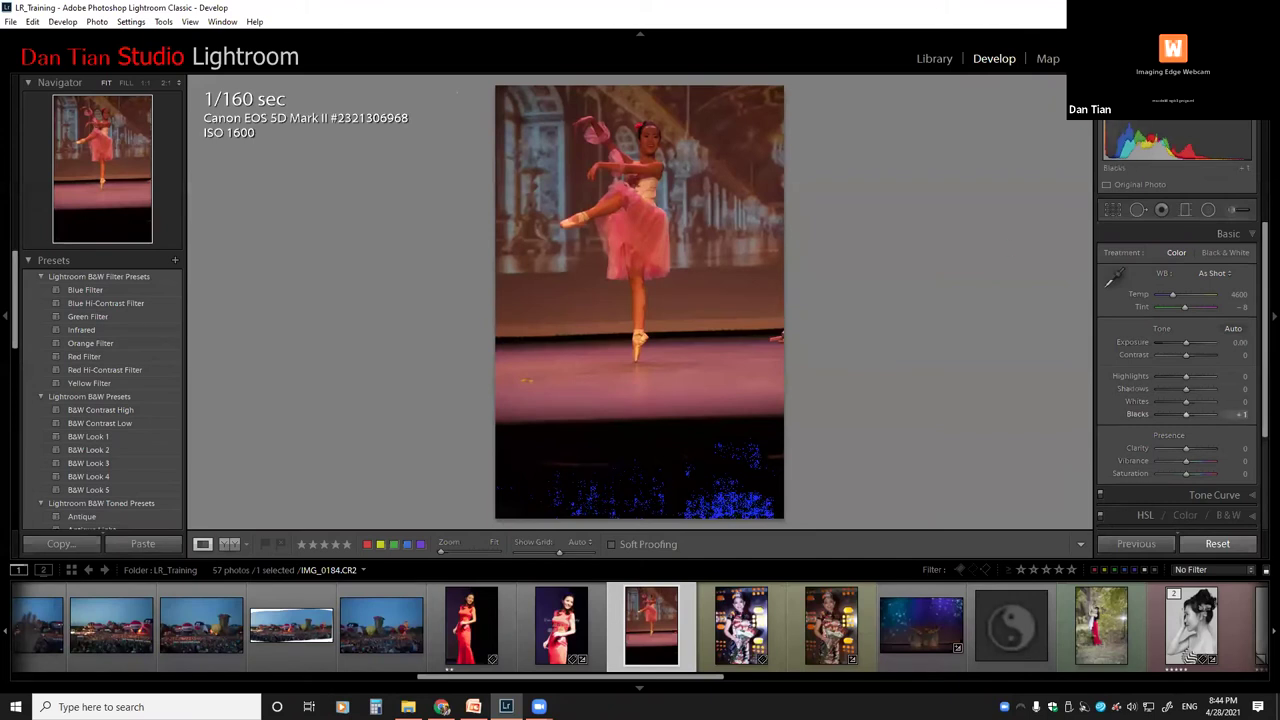
Give the ballerina photo Blacks +56, Exposure +1.10 and Contrast +50.
drag(1187, 414, 1190, 414)
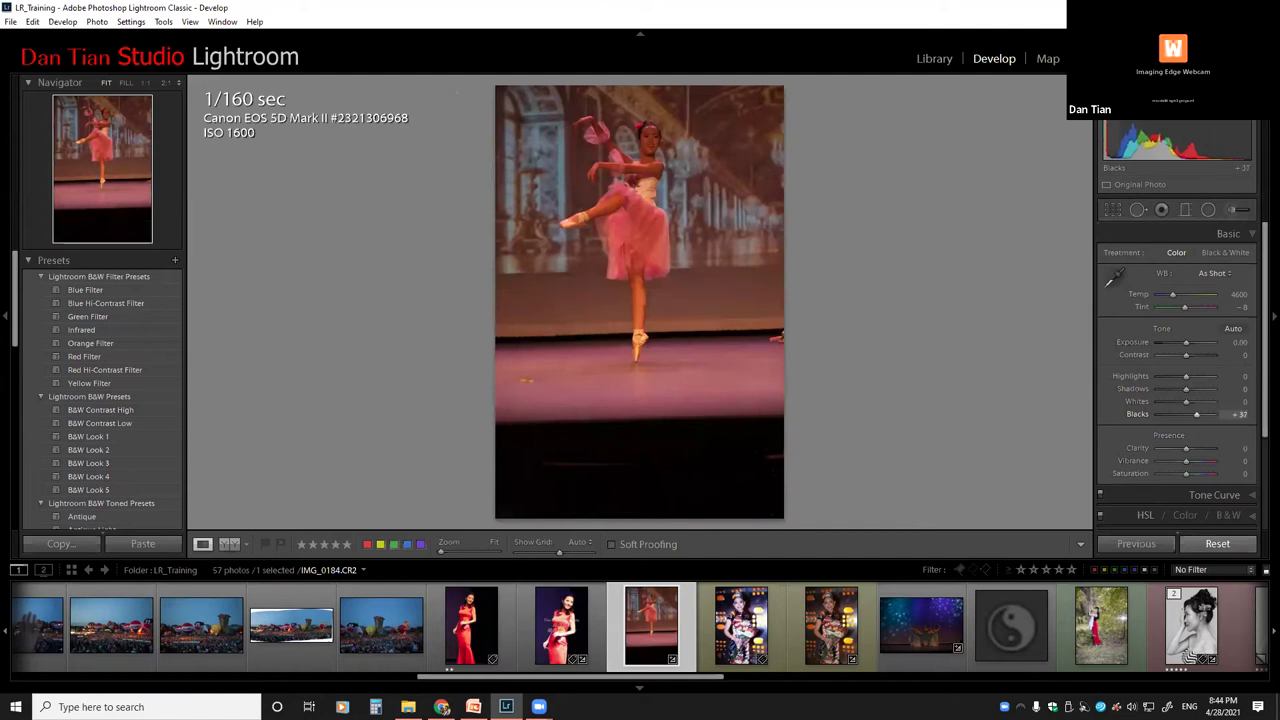
drag(1197, 414, 1201, 414)
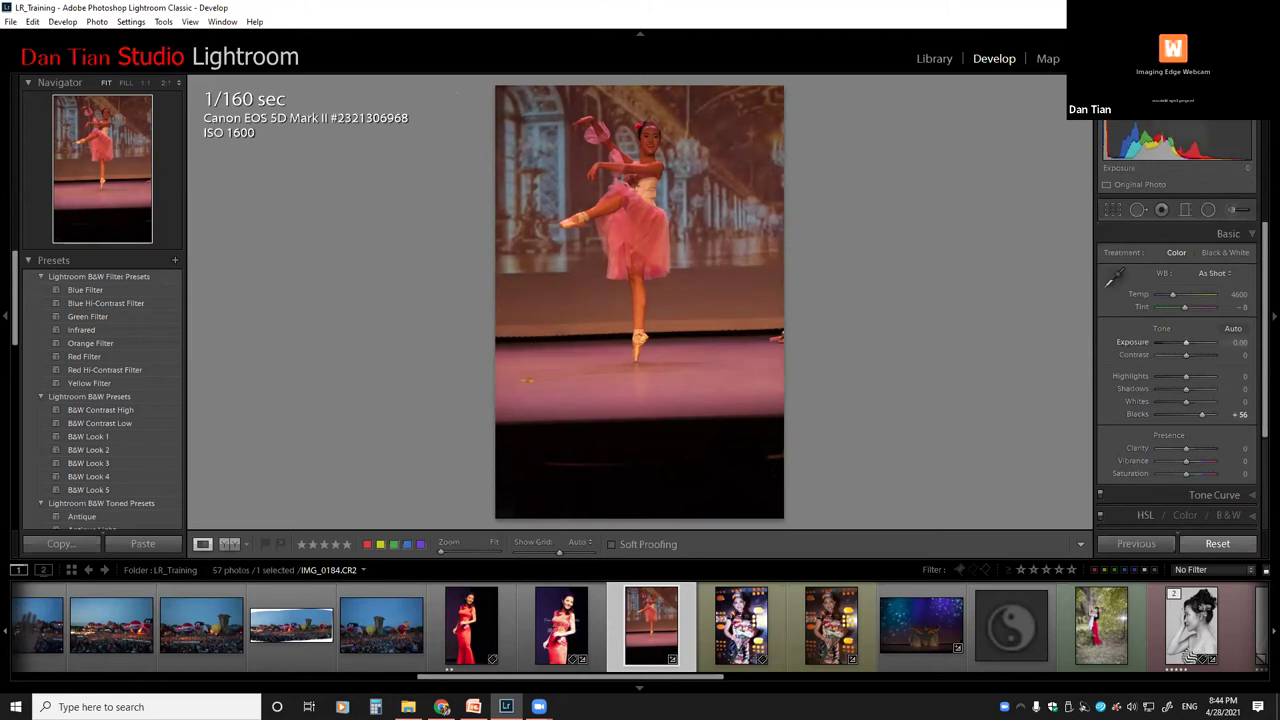
drag(1160, 142, 1200, 142)
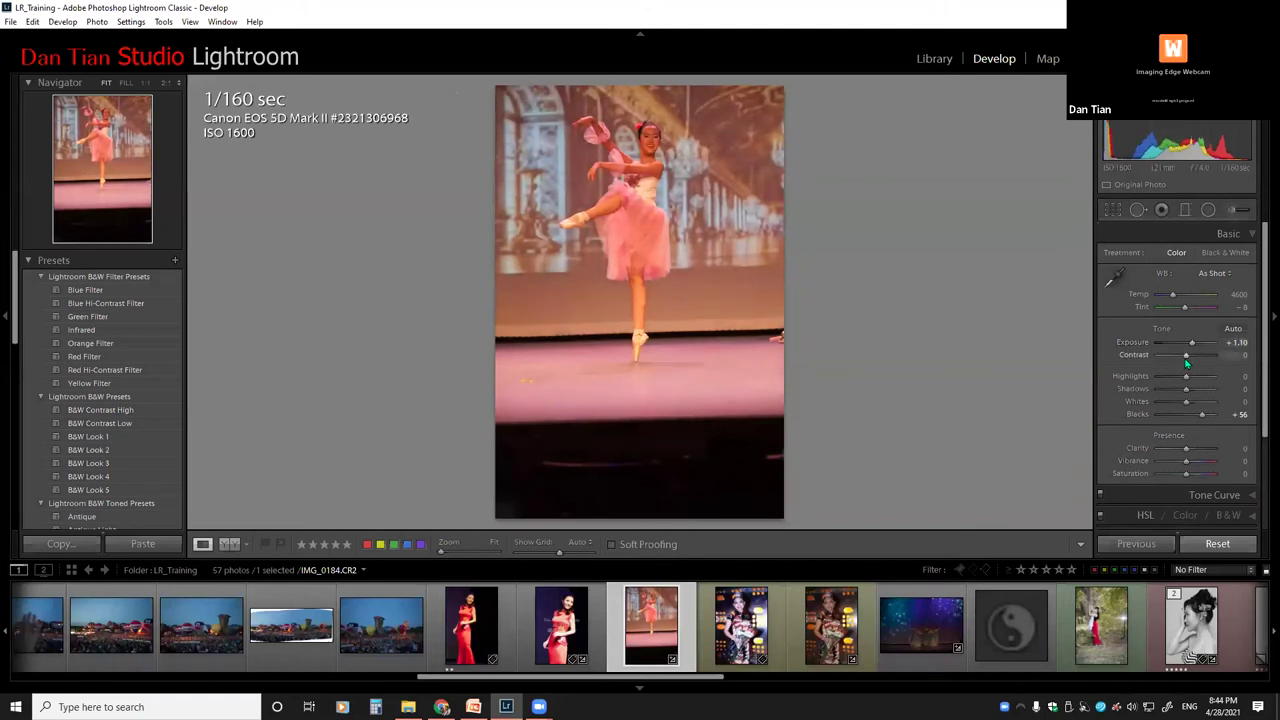
drag(1185, 358, 1191, 358)
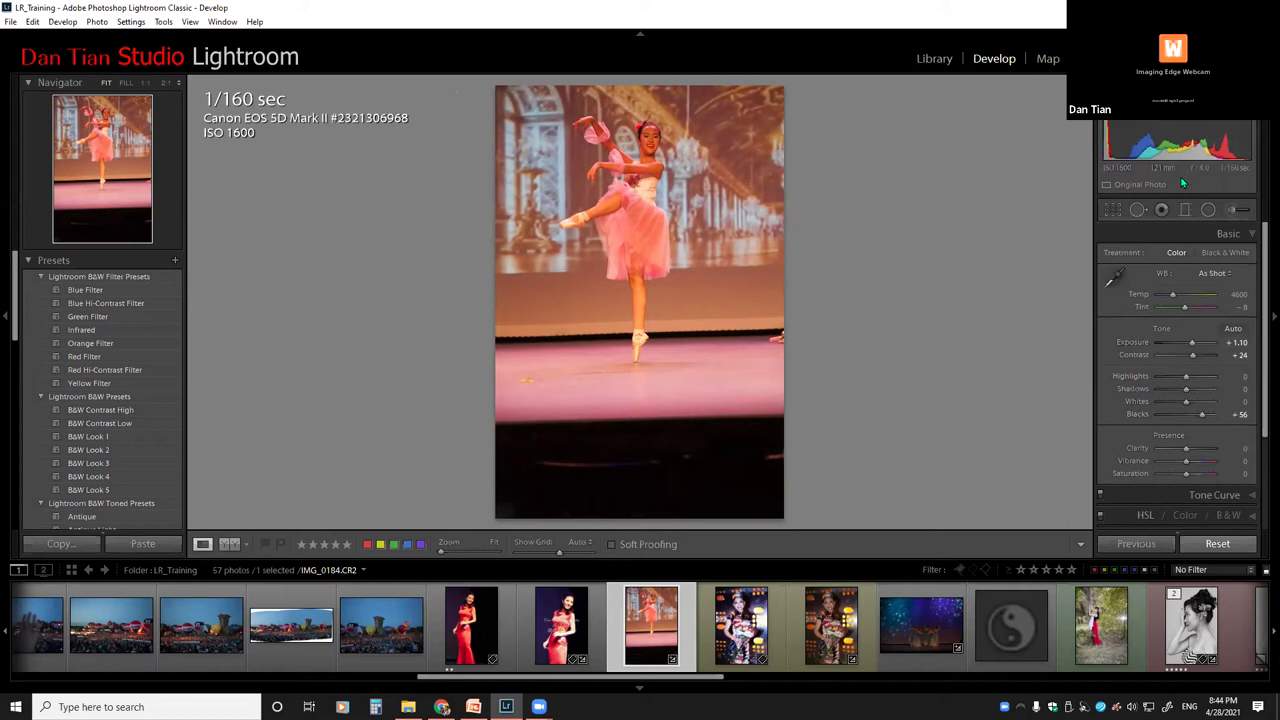
double_click(1134, 356)
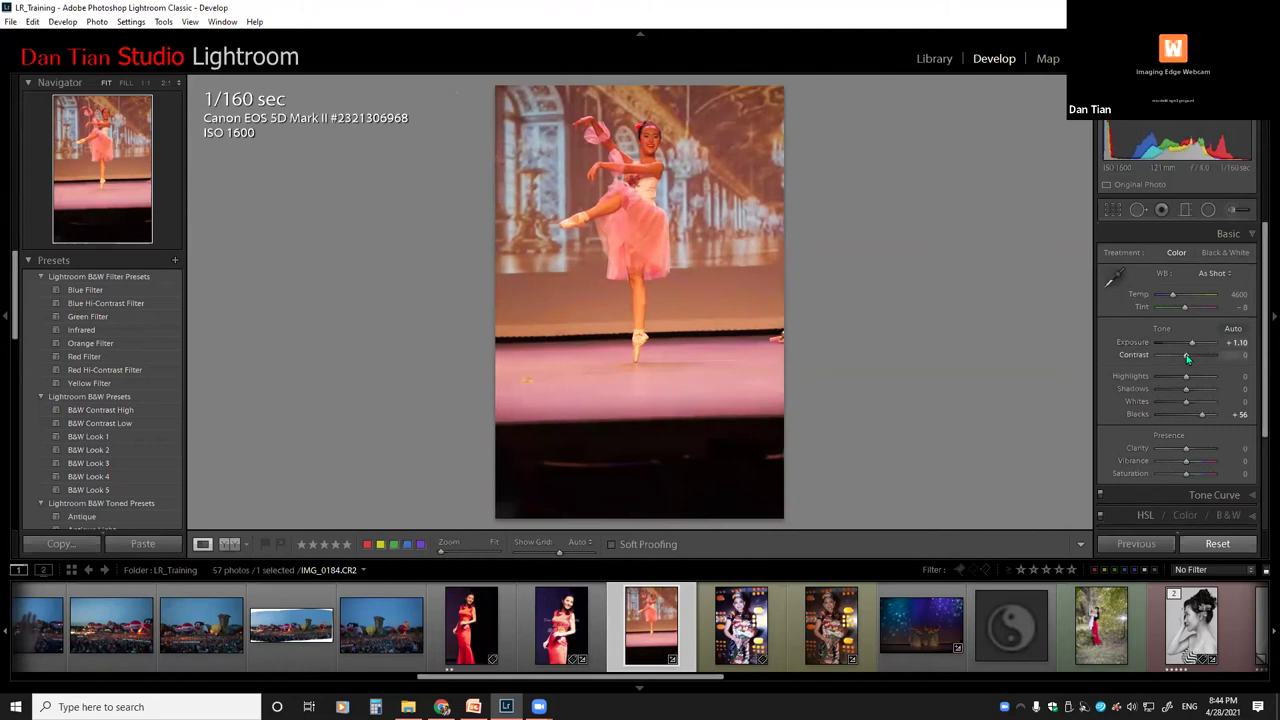
drag(1187, 358, 1201, 353)
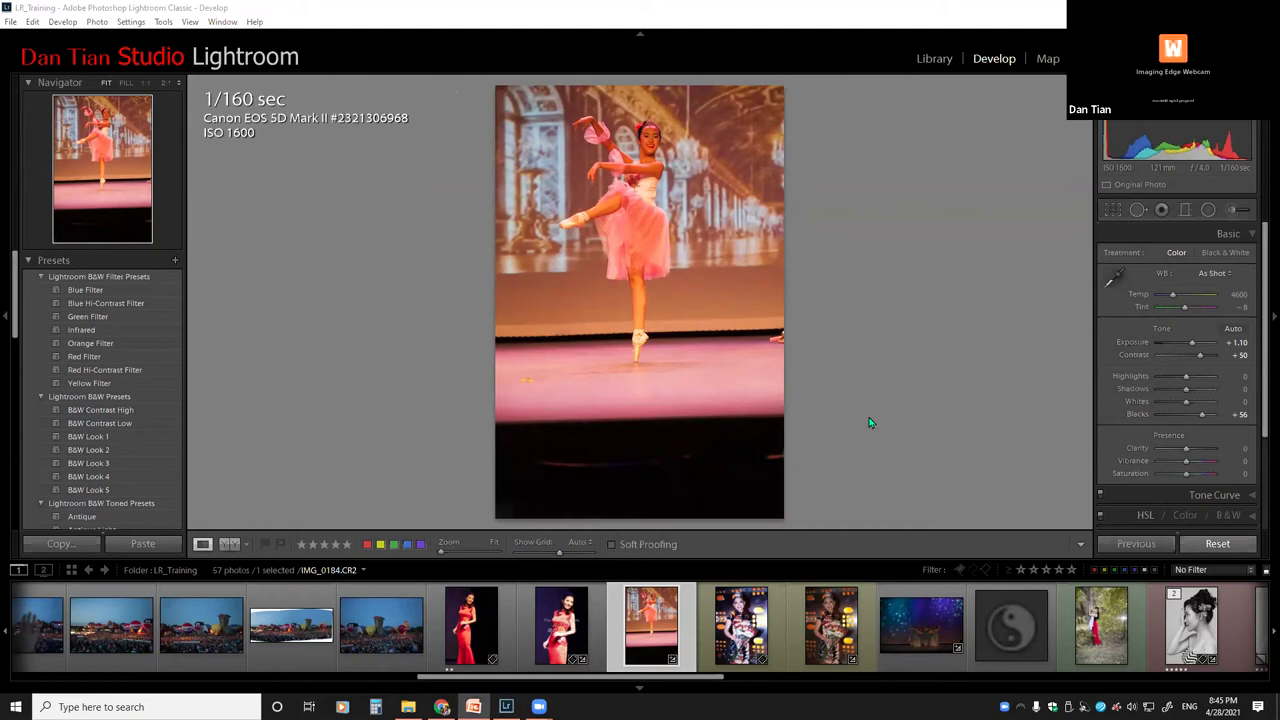
click(932, 441)
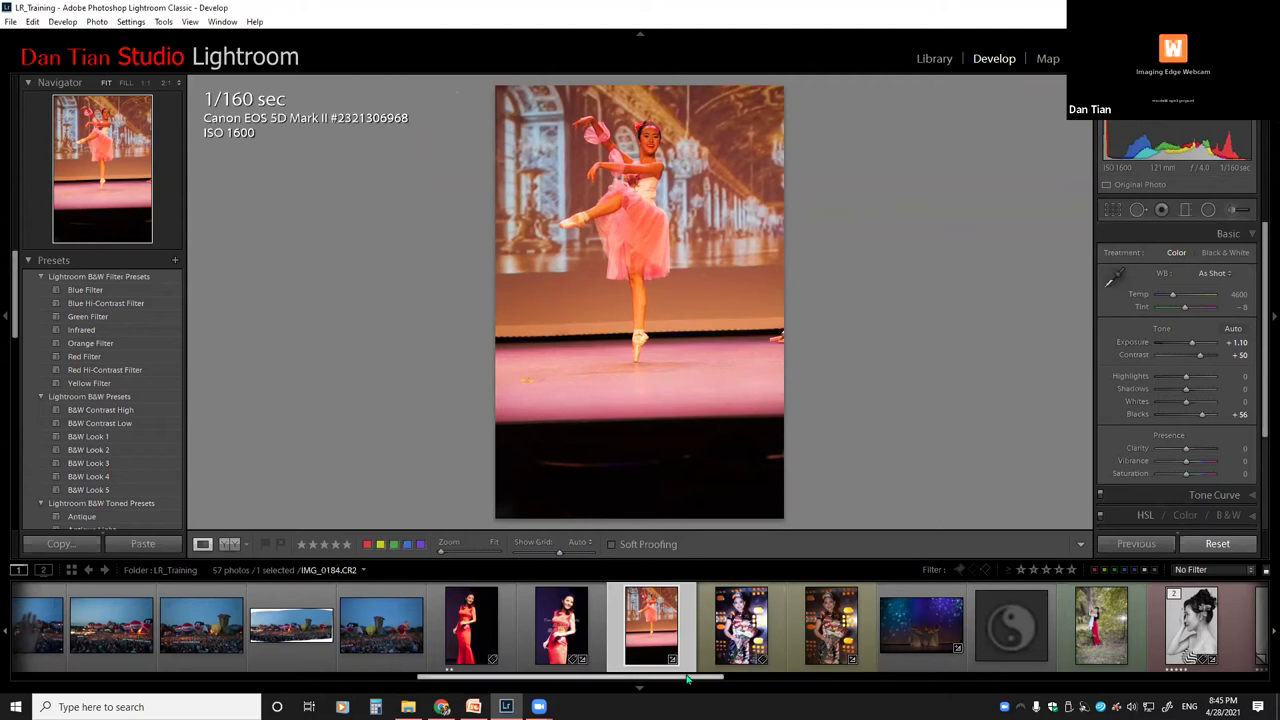
drag(684, 670, 739, 671)
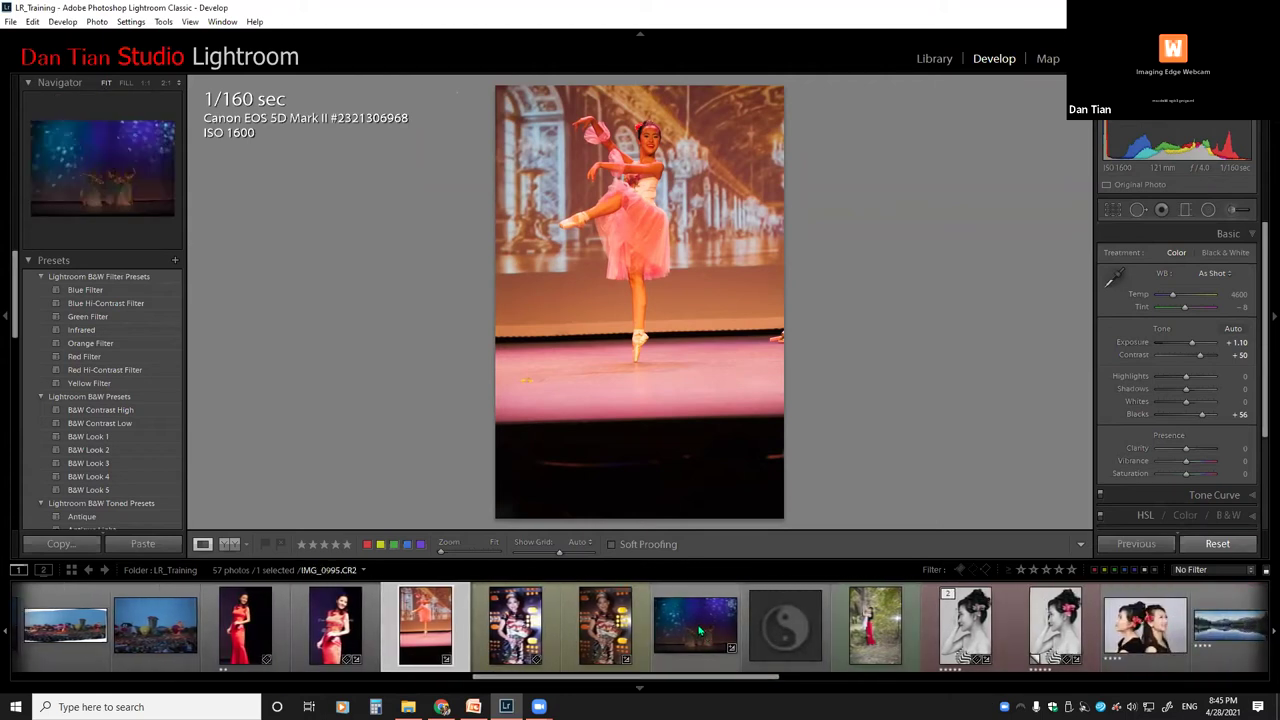
Open the group dancers photo IMG_0995.CR2 and restore its As Shot white balance (Temp 5950).
click(700, 630)
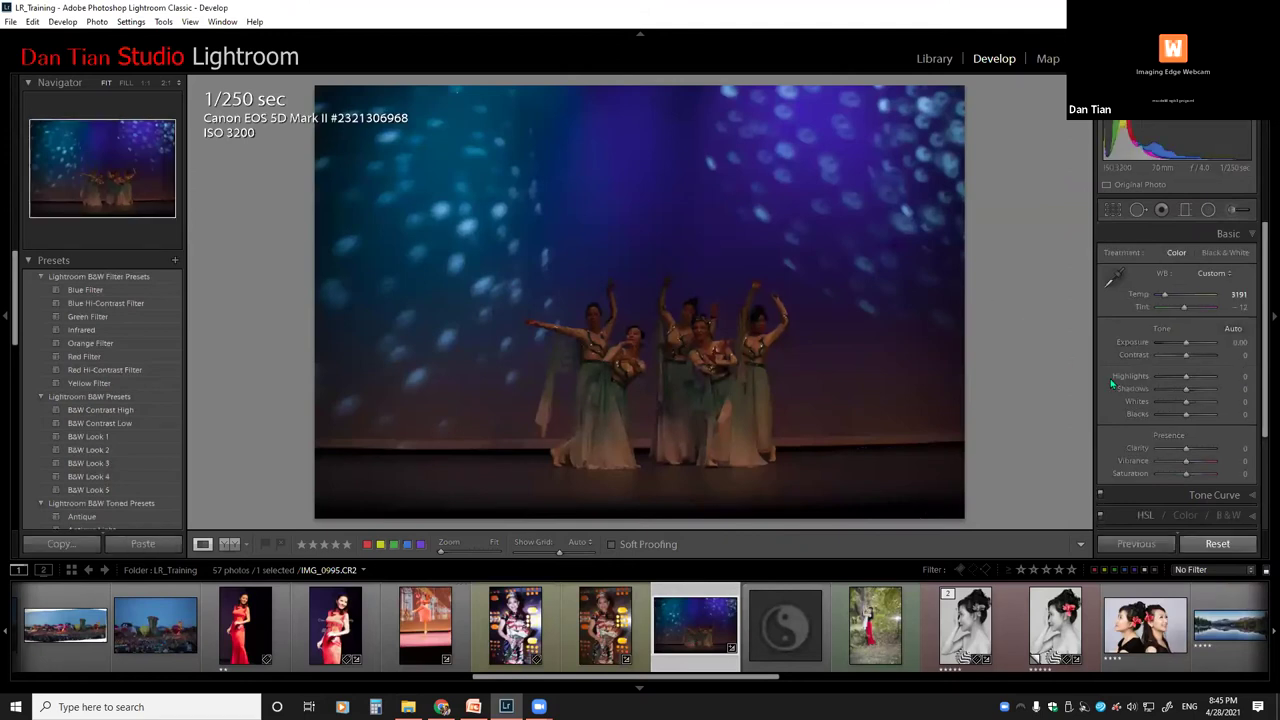
key(ctrl+z)
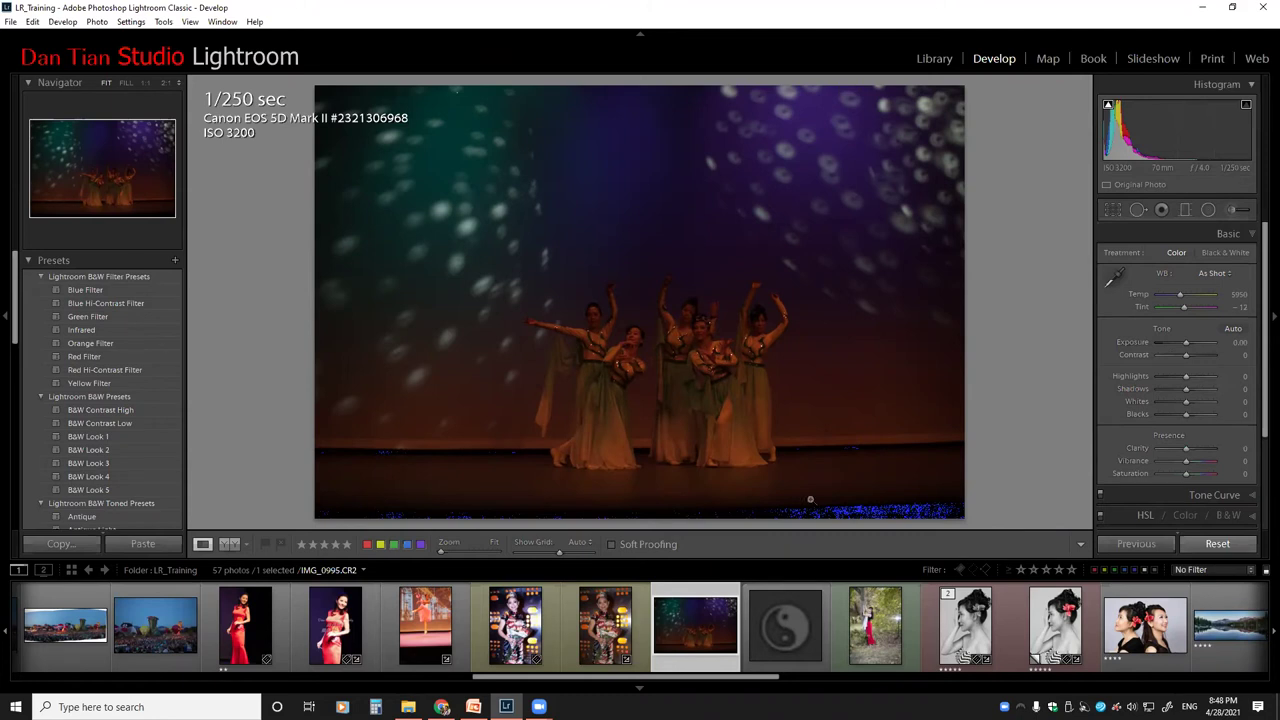
Raise the dancers photo's Exposure to +2.38 by dragging in the histogram, then nudge Whites.
drag(1164, 117, 1200, 117)
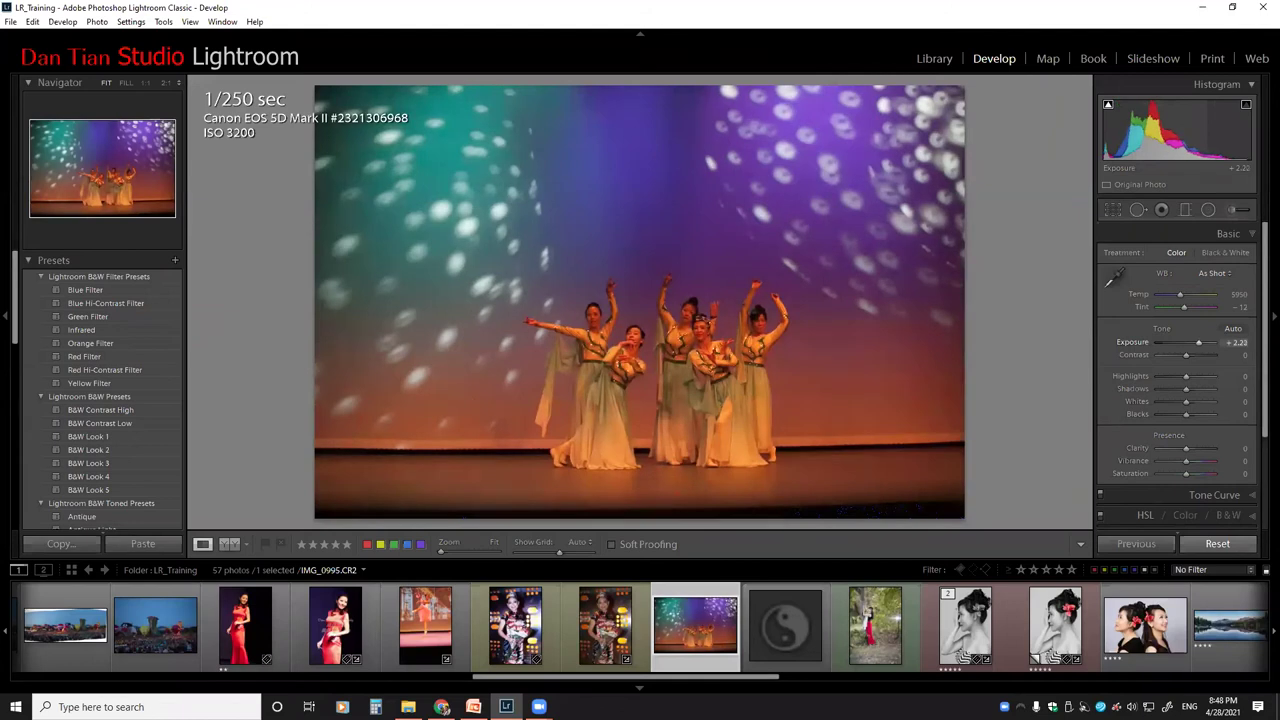
drag(1200, 117, 1202, 117)
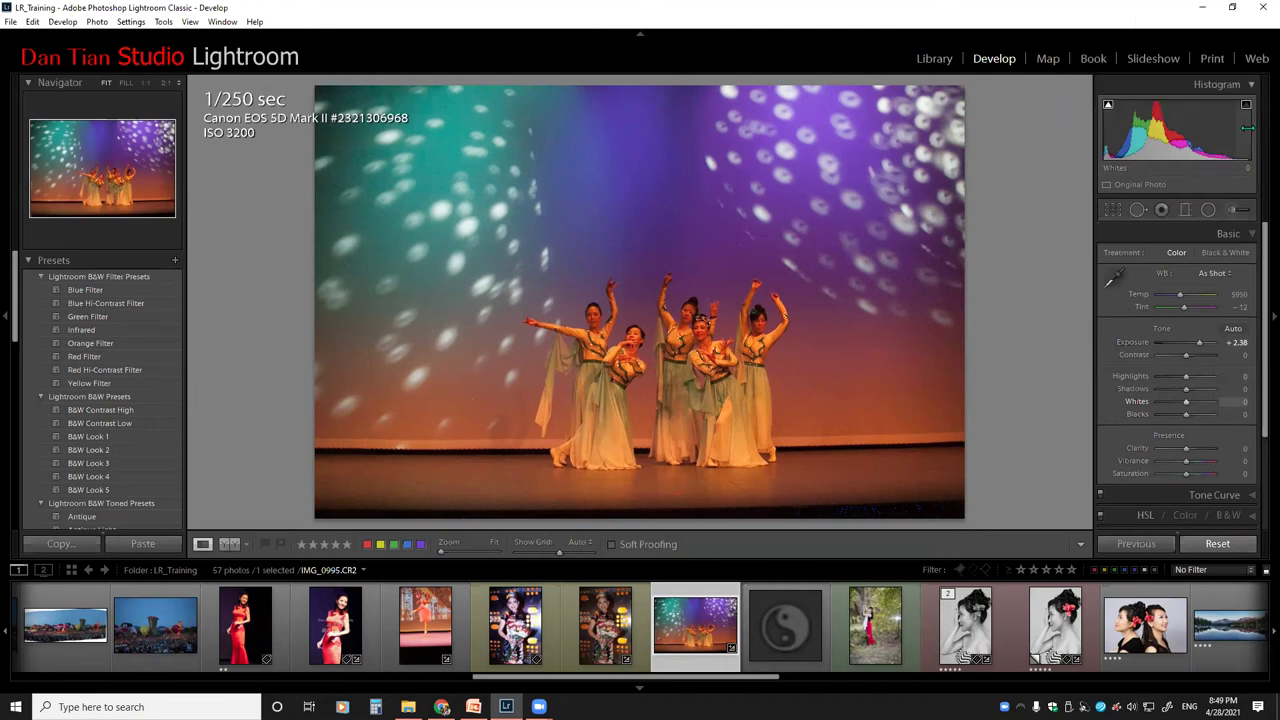
drag(1244, 139, 1238, 139)
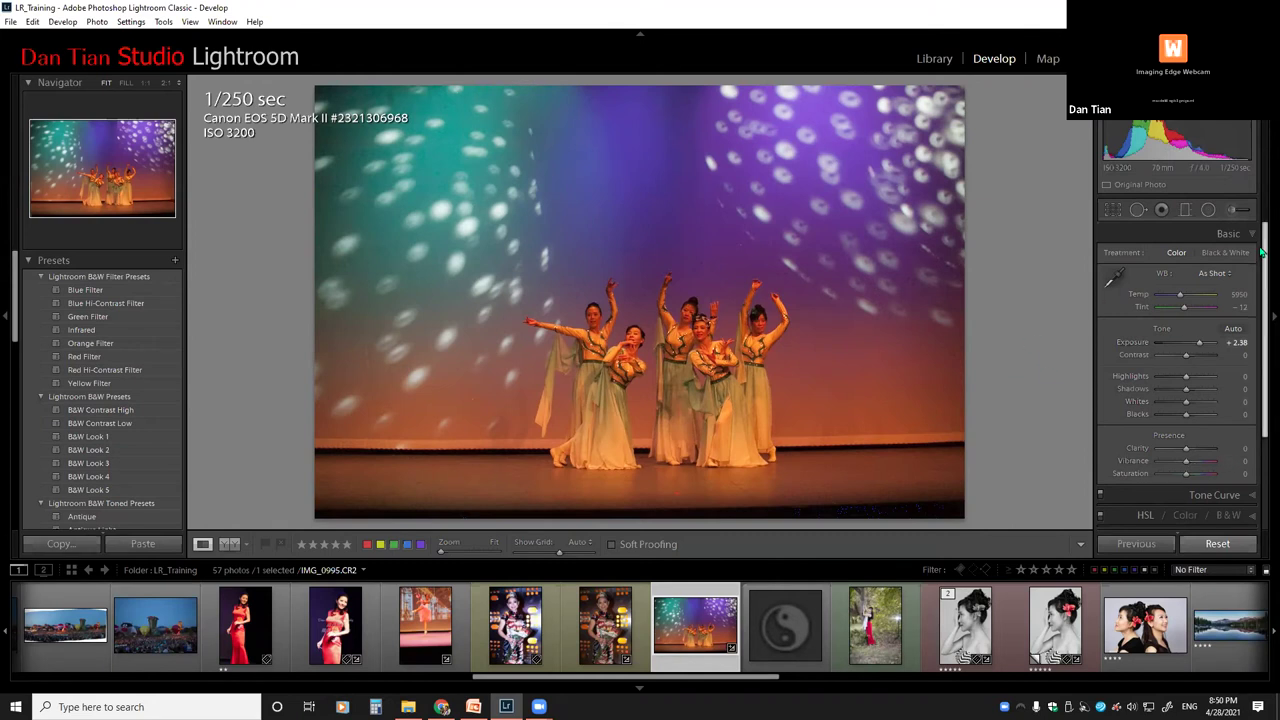
scroll(1262, 256, down, 2)
scroll(1262, 256, down, 1)
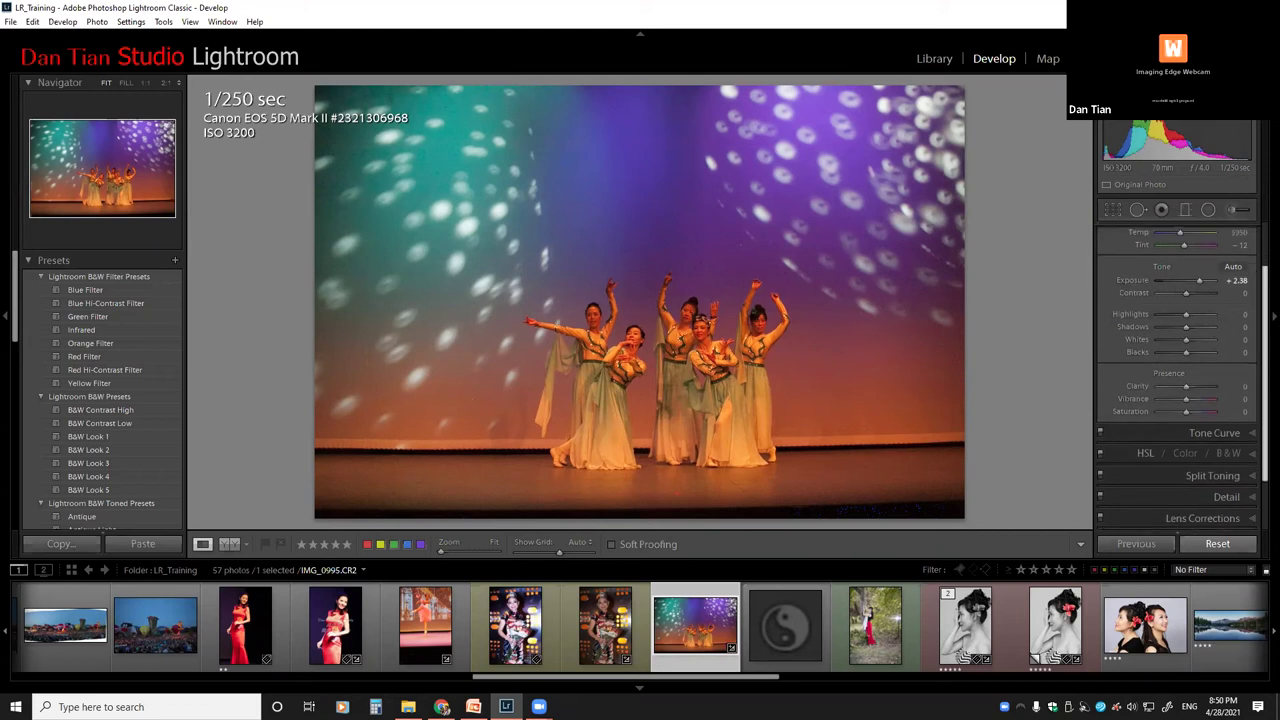
scroll(1262, 256, up, 2)
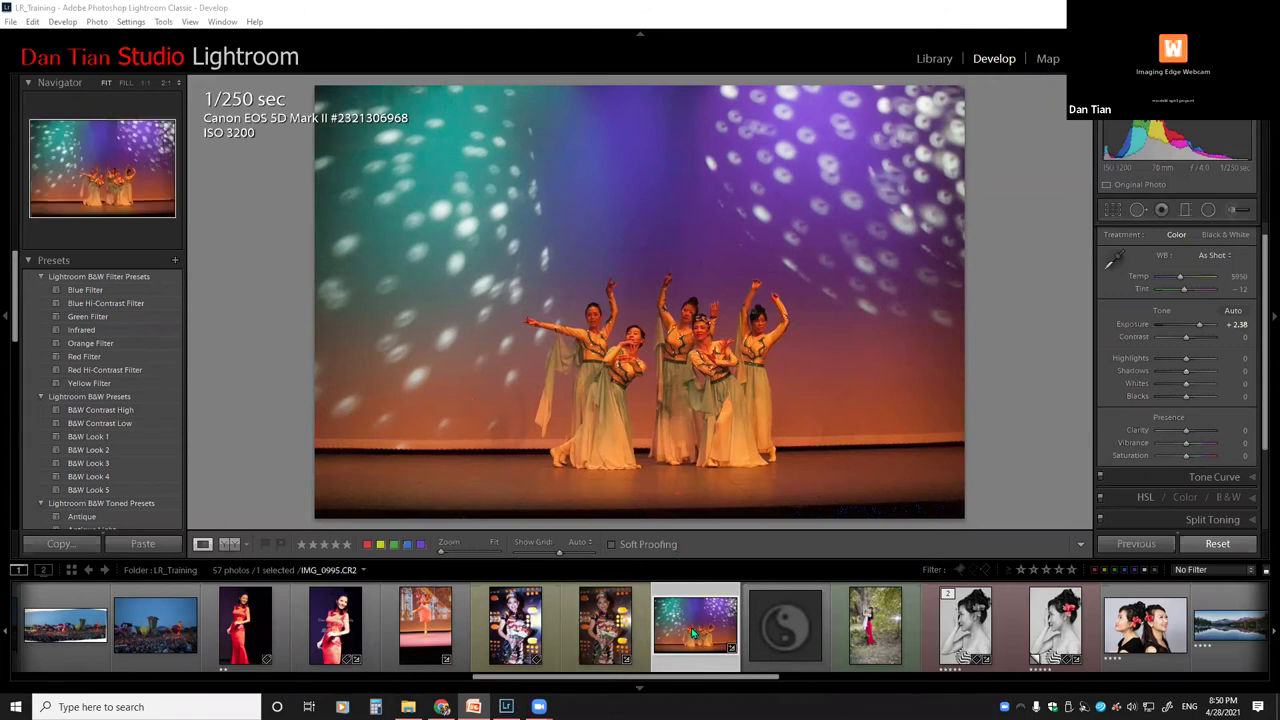
drag(695, 679, 754, 677)
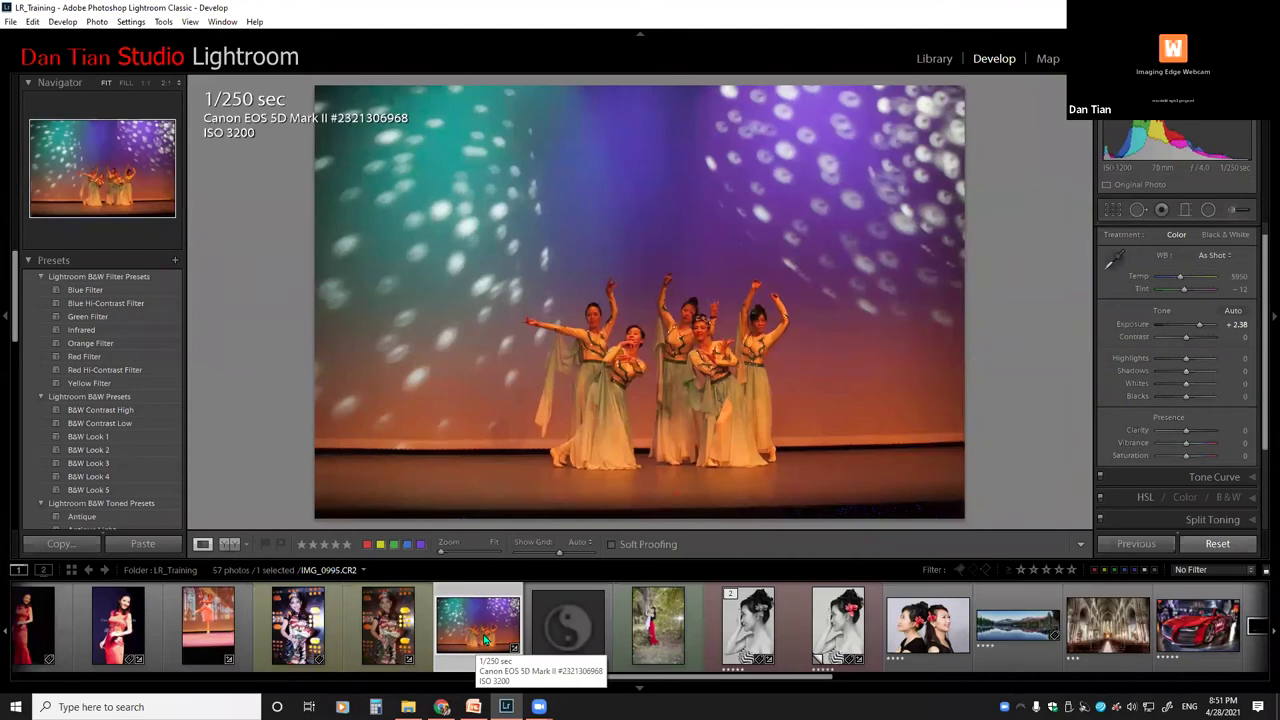
click(203, 627)
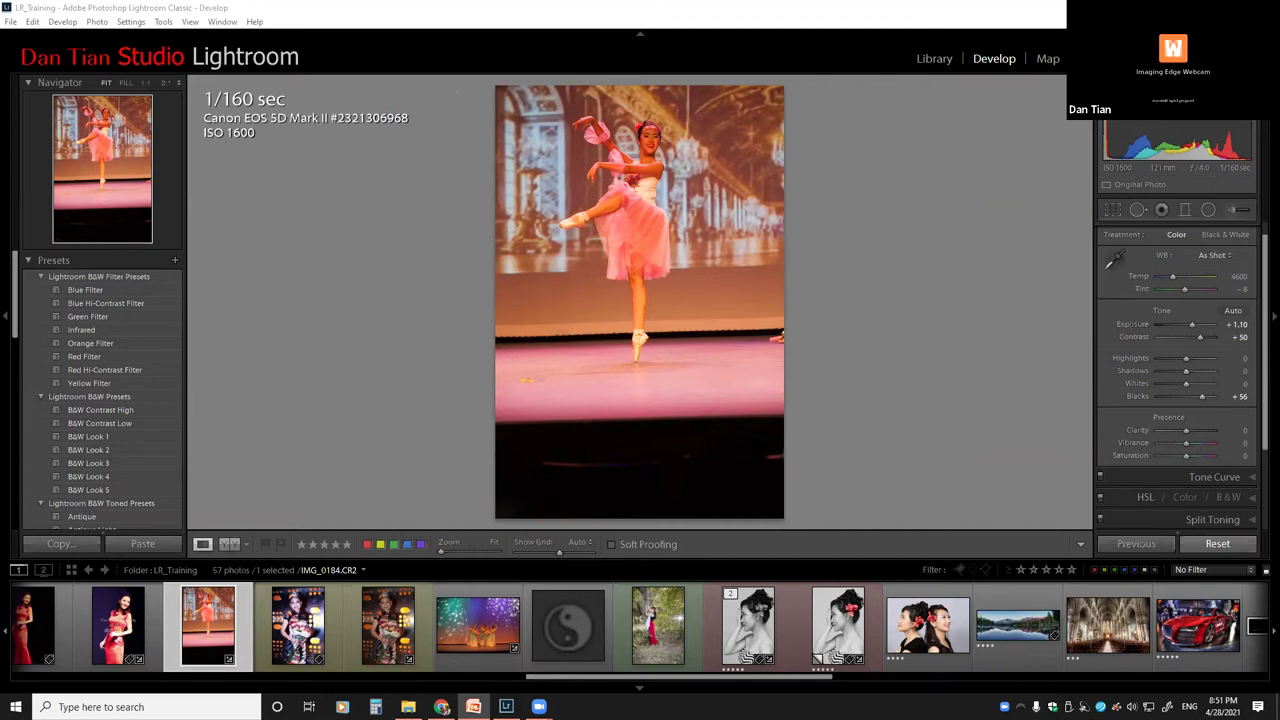
Bring the PowerPoint lecture forward and maximize it on the Simulated HDR slide.
key(alt+Tab)
double_click(590, 18)
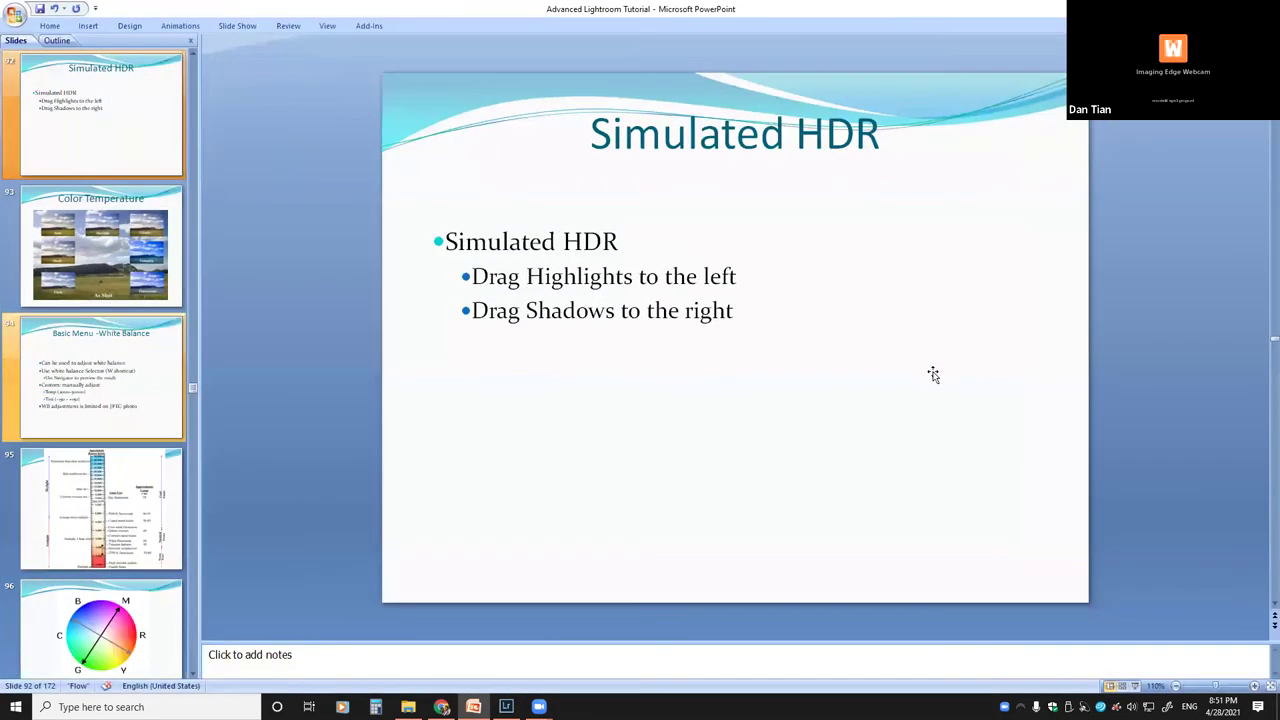
Advance the lecture deck one slide toward Color Temperature.
key(Page_Down)
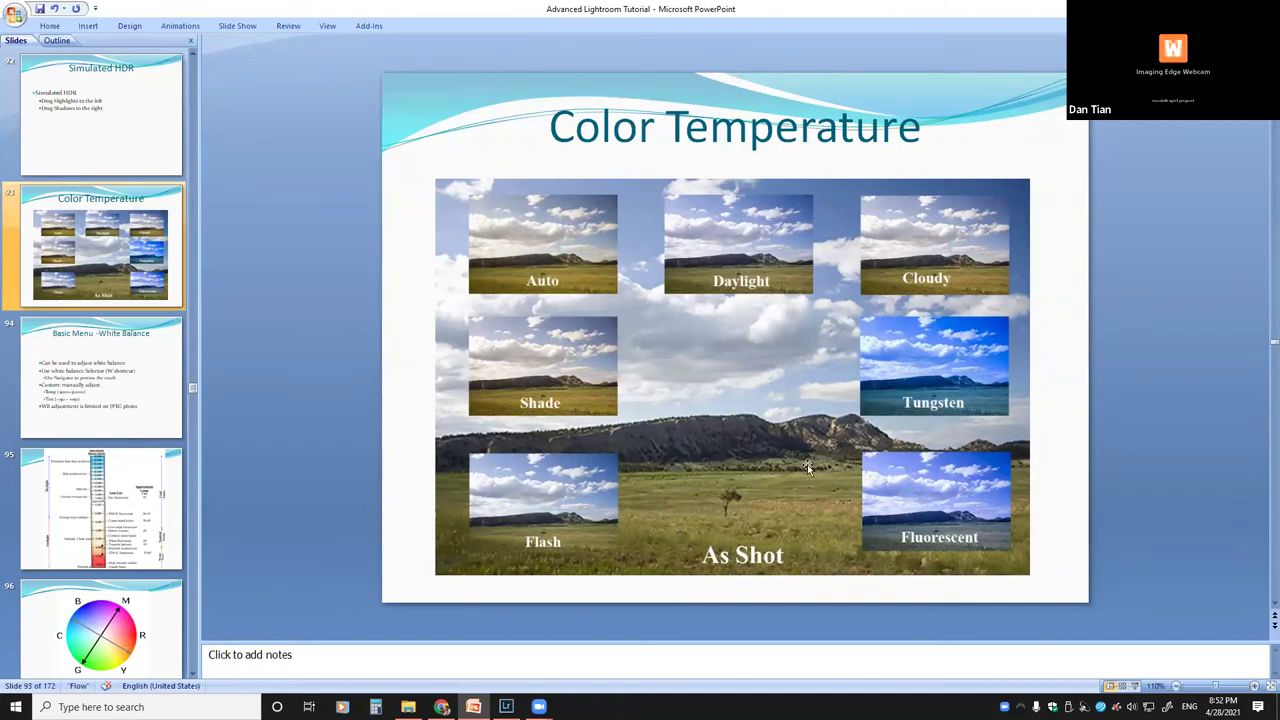
Show the Kelvin scale slide 95, then step back to slide 94, Basic Menu - White Balance.
click(140, 508)
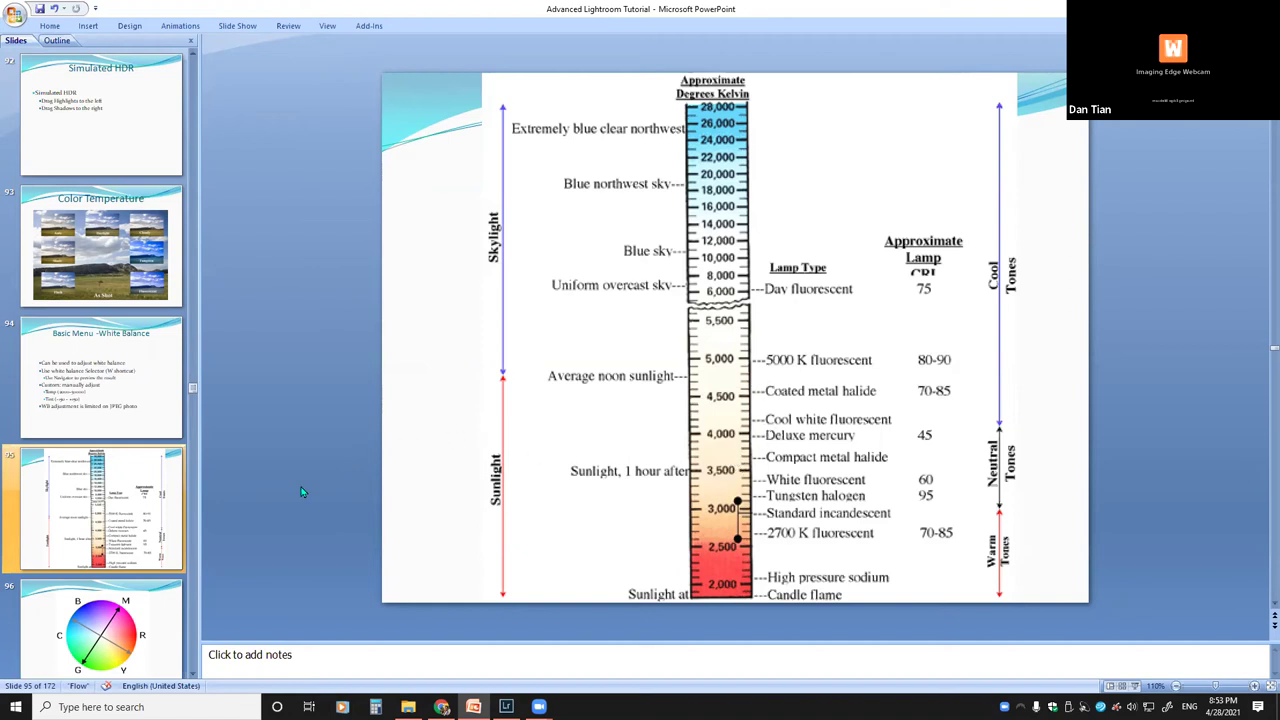
key(Page_Up)
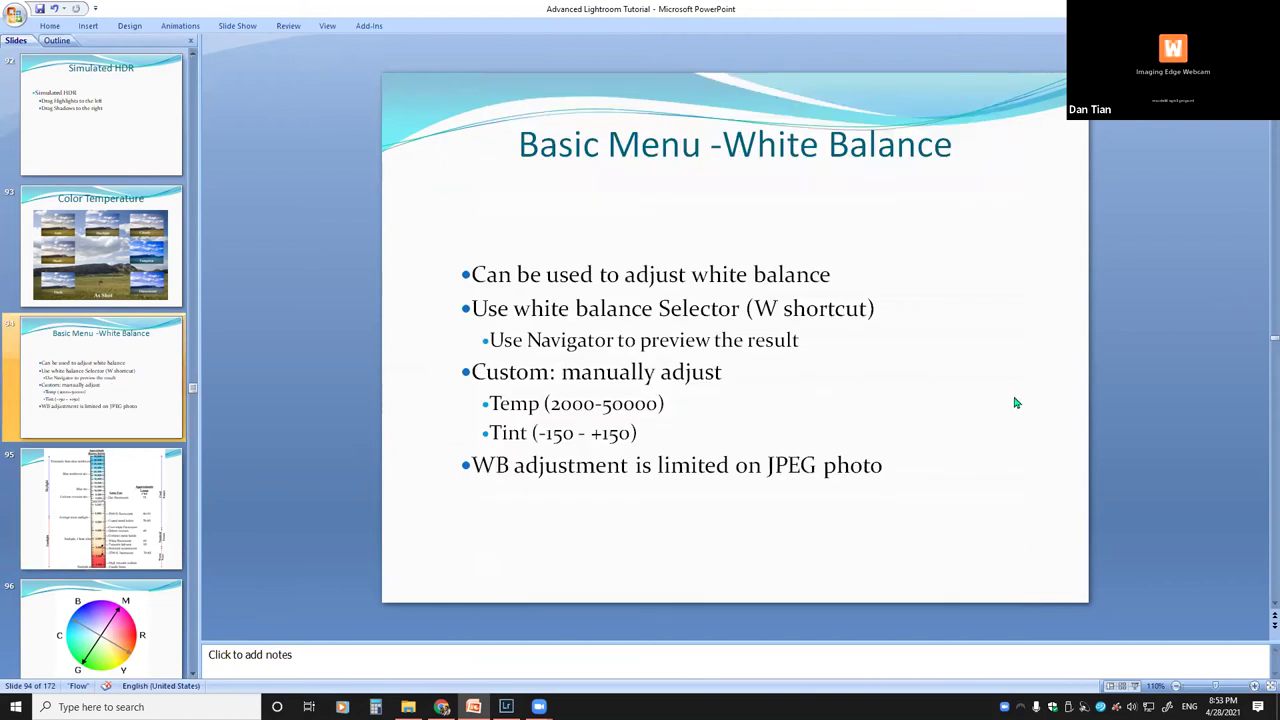
Restore and minimize the PowerPoint slideshow to bring Lightroom's Develop view of the ballerina photo back.
double_click(851, 11)
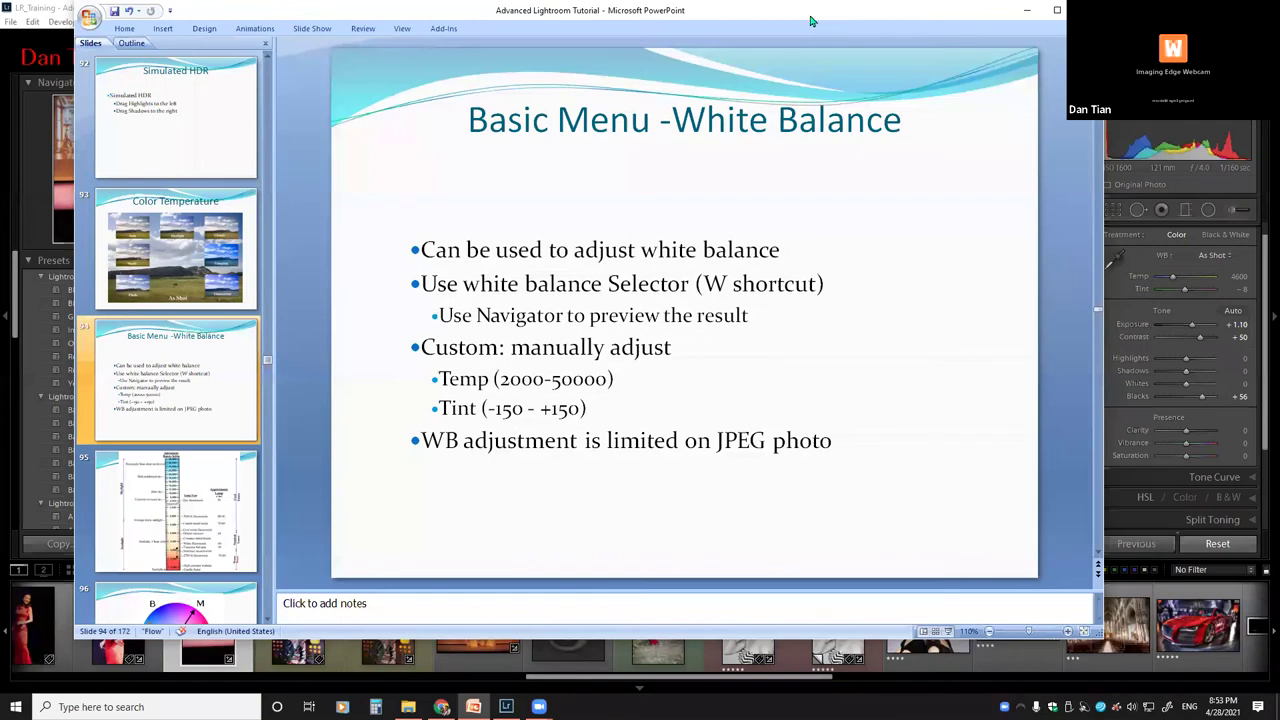
click(1027, 10)
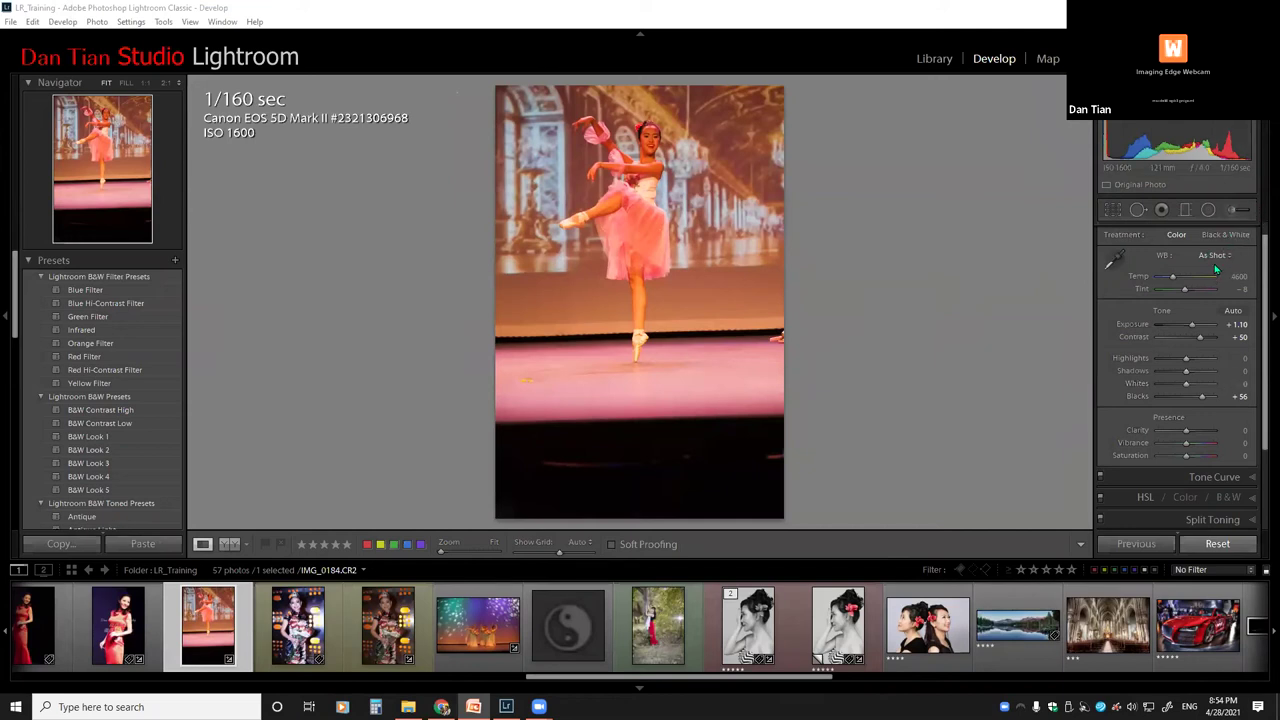
click(1112, 260)
Bring Lightroom to the front and open the WB presets list, with As Shot still applied.
click(1233, 258)
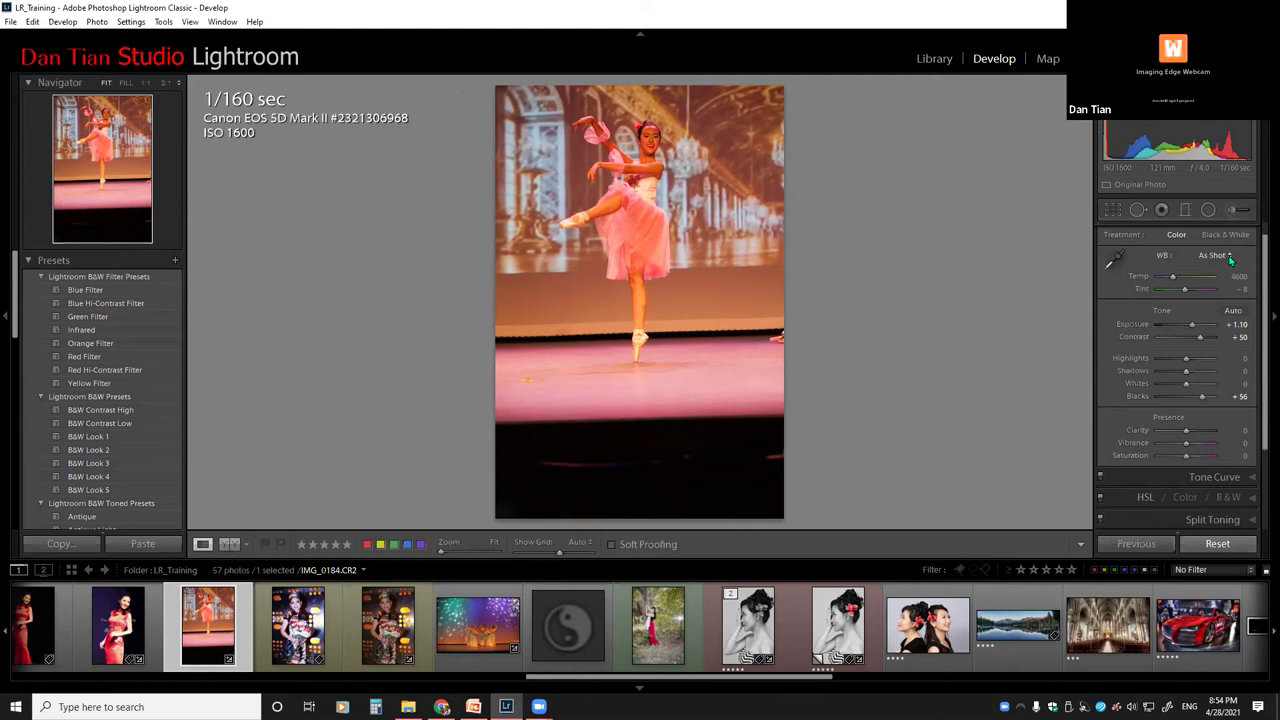
click(1231, 258)
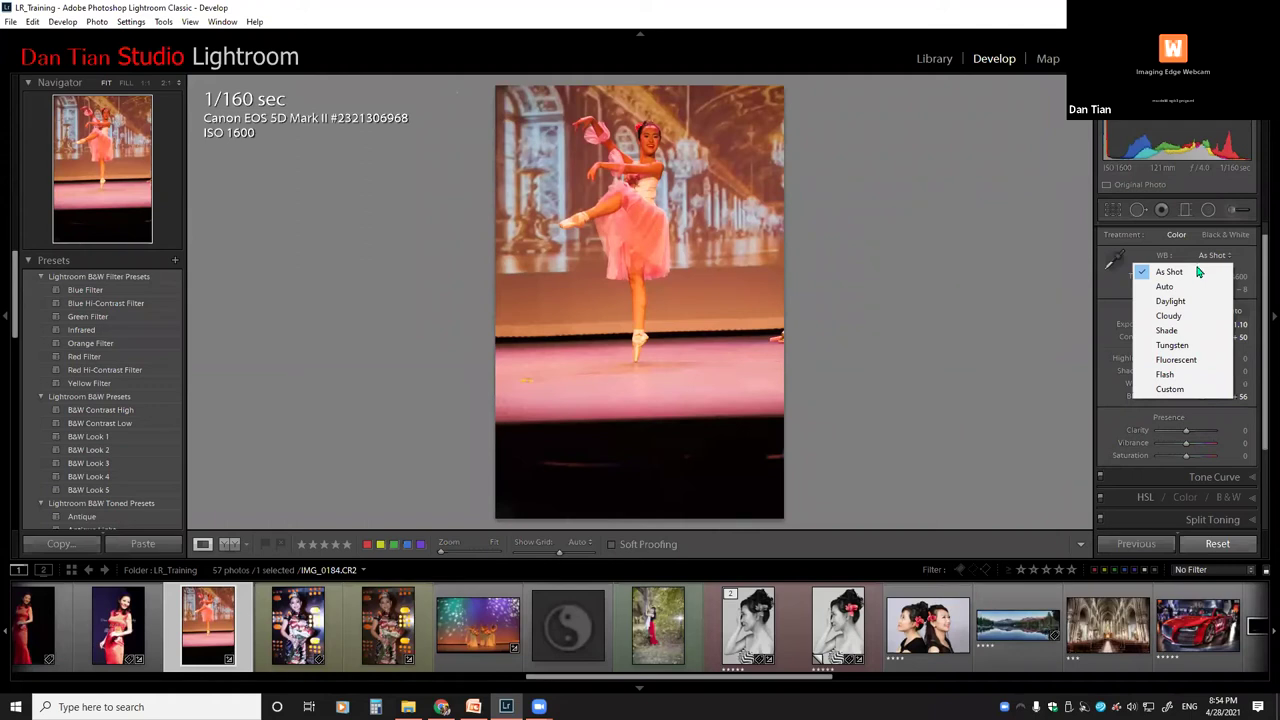
Compare the Tungsten, Auto and Tungsten white balance presets, then undo the last Tungsten change.
click(1180, 346)
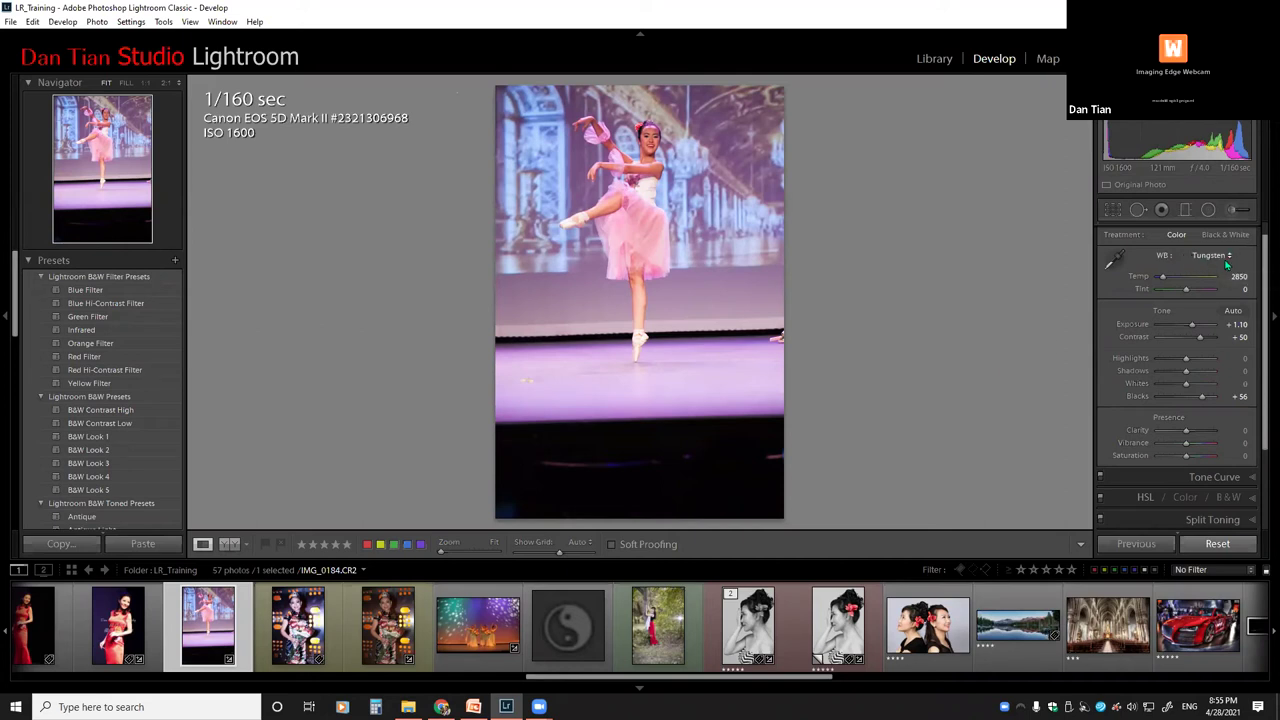
click(1229, 256)
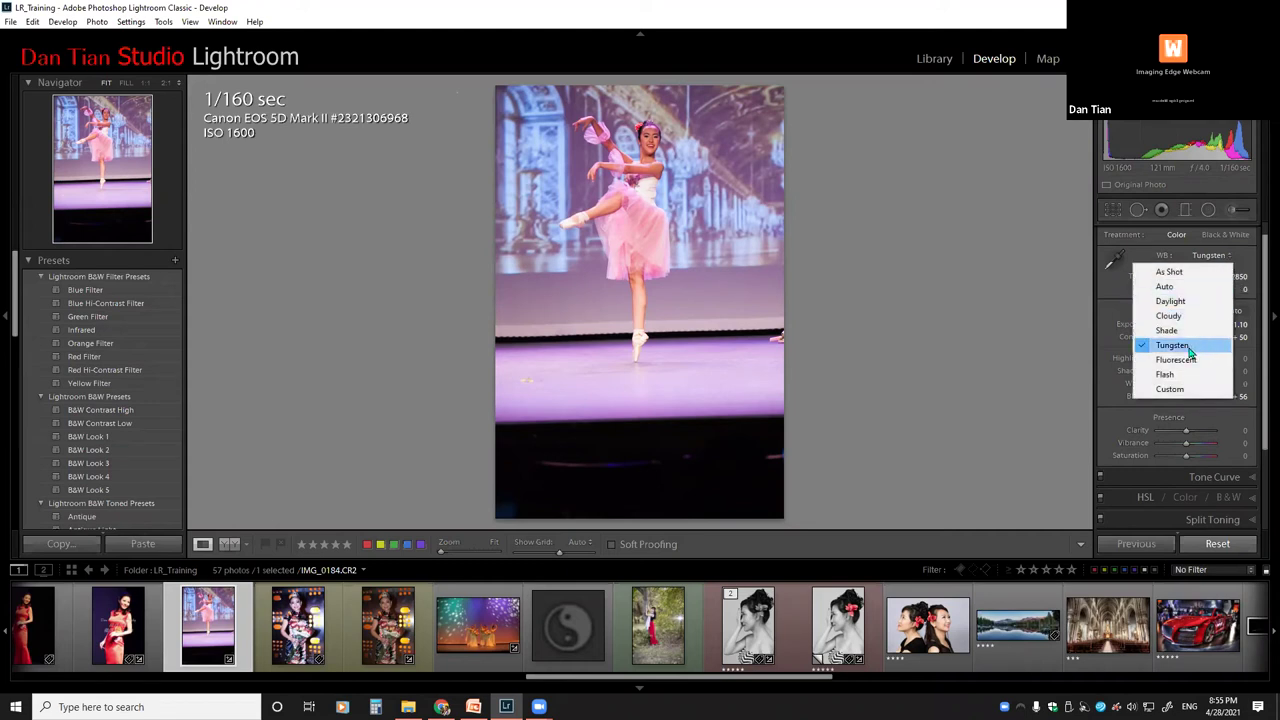
click(1177, 289)
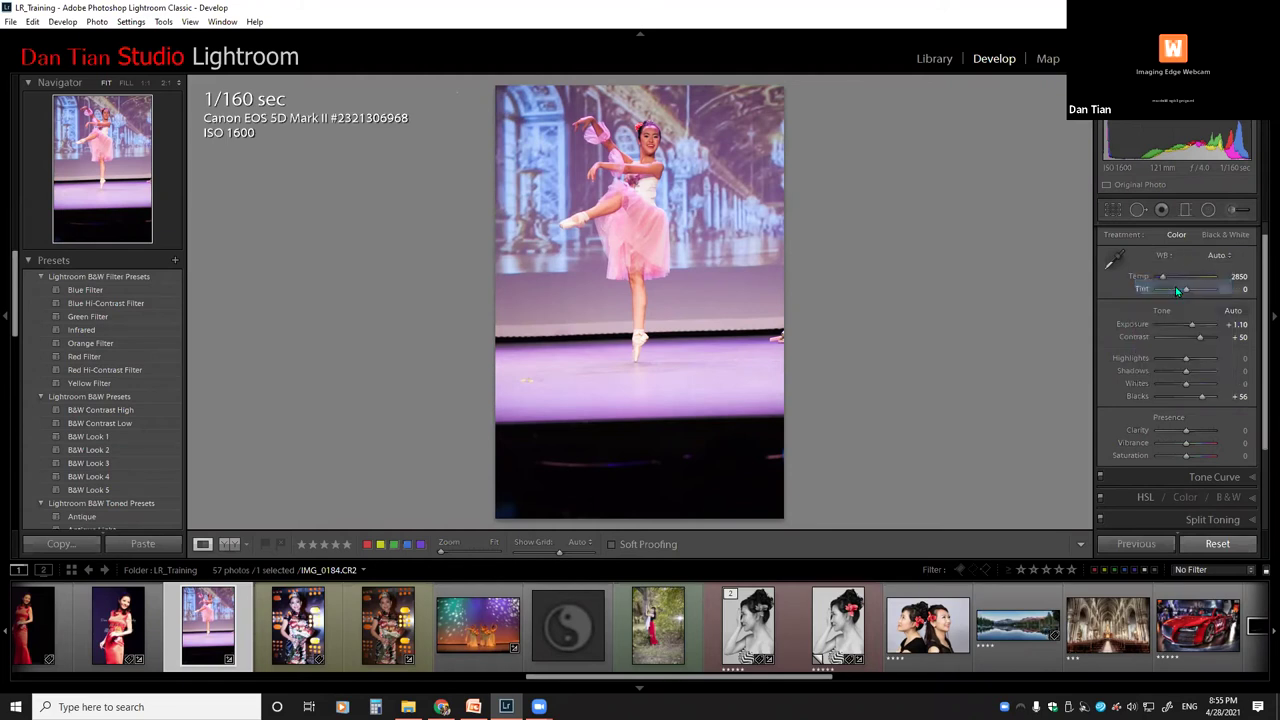
click(1218, 256)
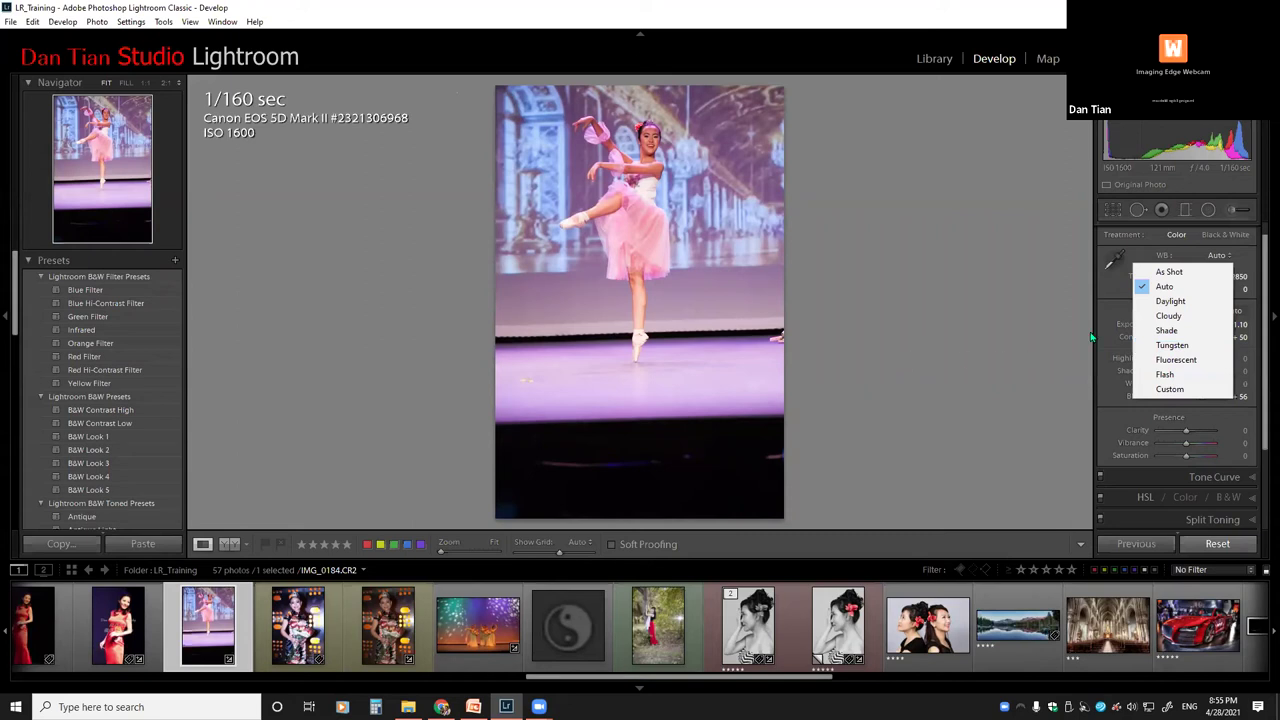
click(1165, 345)
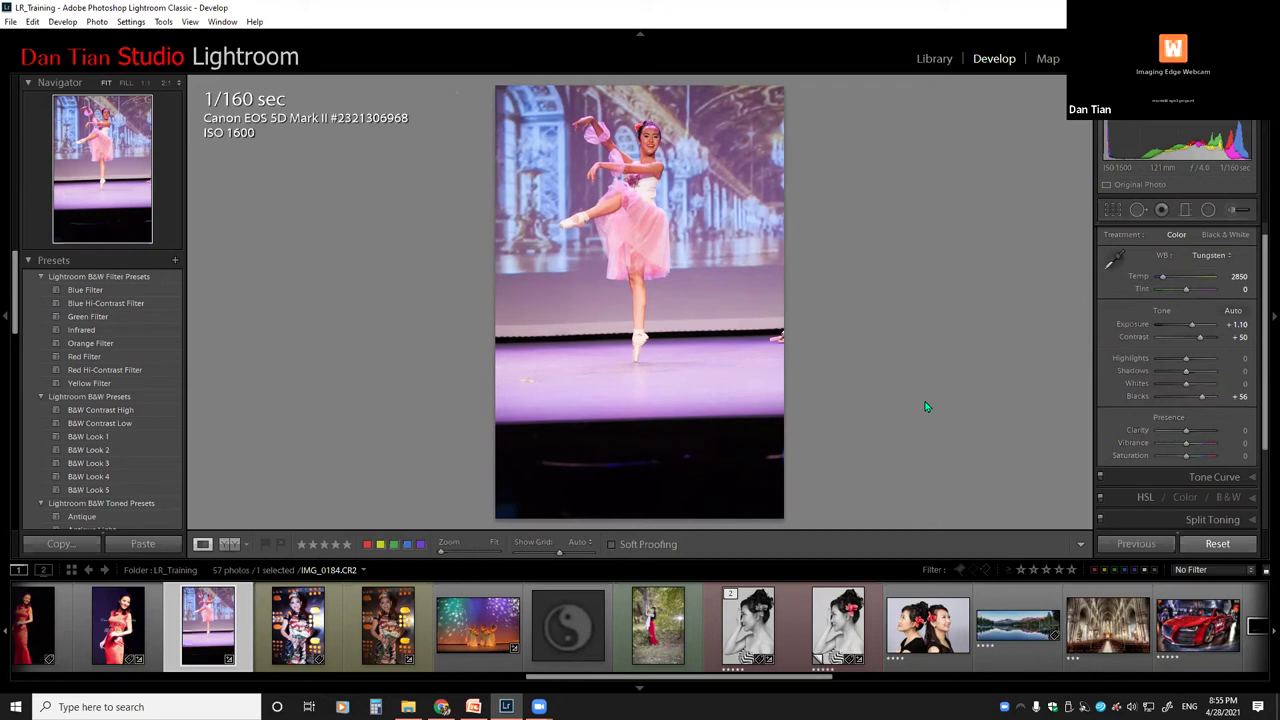
key(ctrl+z)
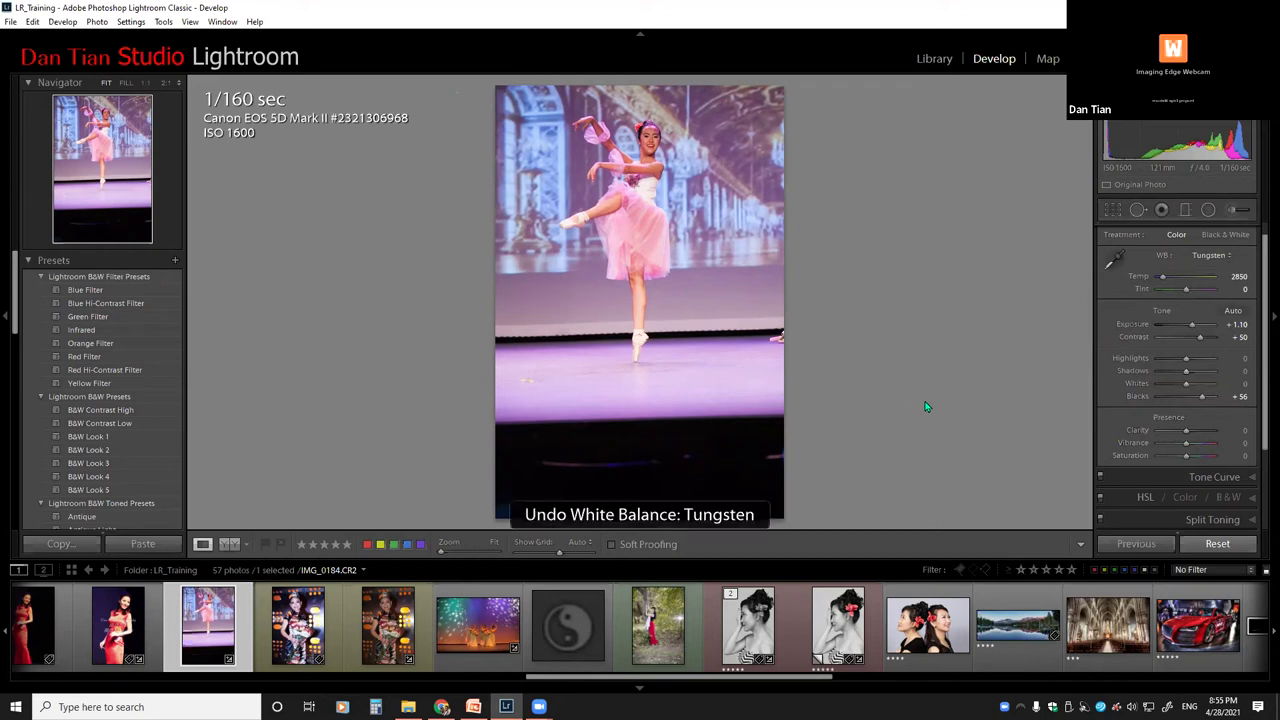
Undo back to As Shot white balance, then drag the Temp slider down to 2000.
key(ctrl+z)
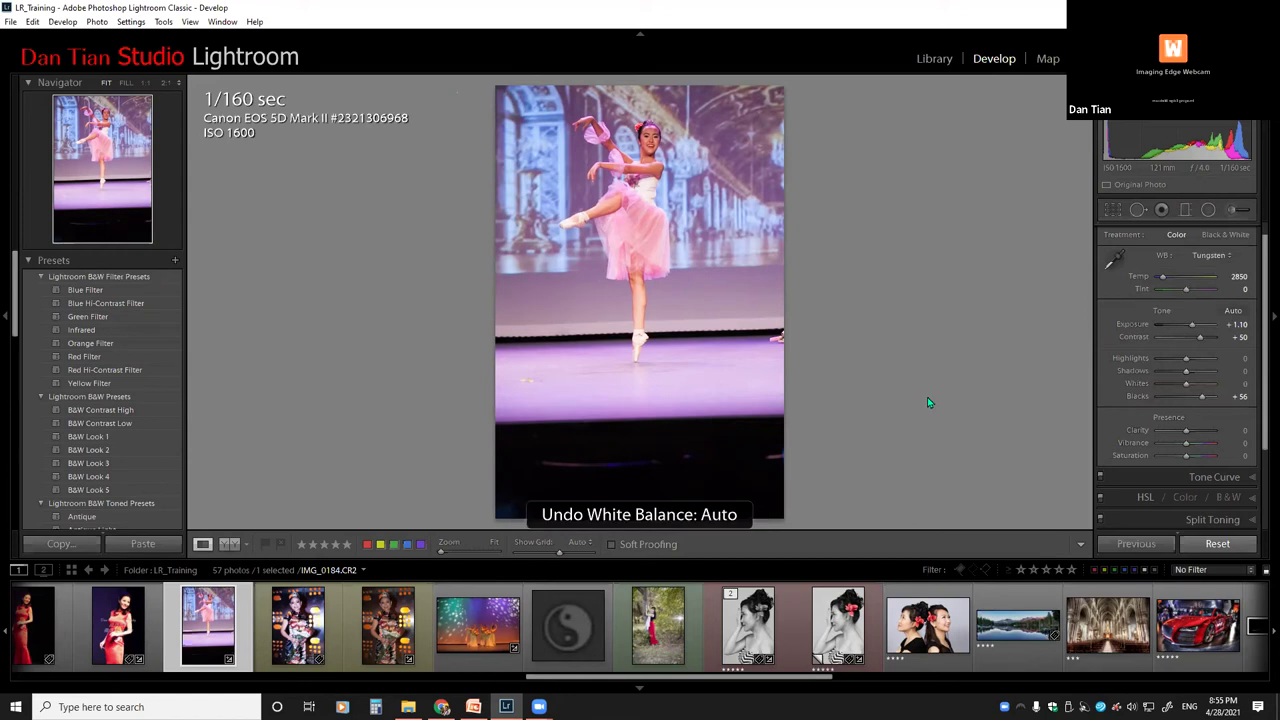
key(ctrl+z)
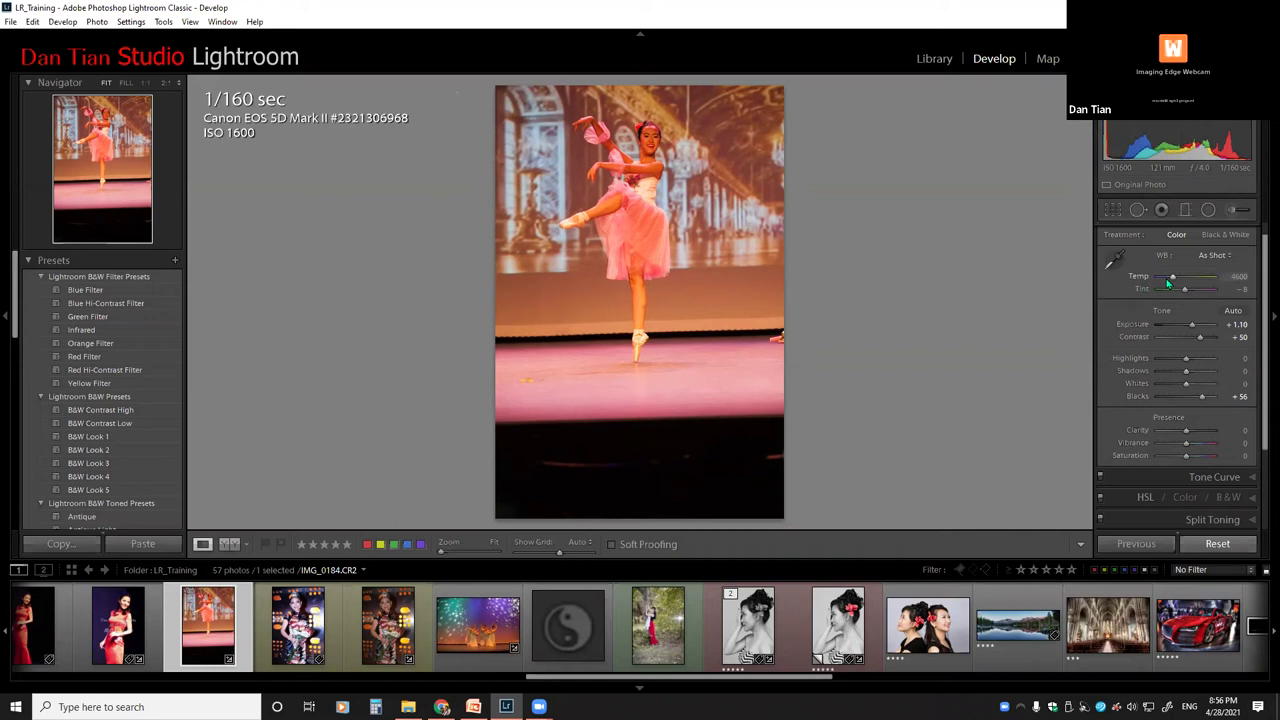
mouse_move(1170, 283)
mouse_down()
mouse_move(1155, 282)
mouse_move(1224, 287)
mouse_move(1156, 280)
mouse_up()
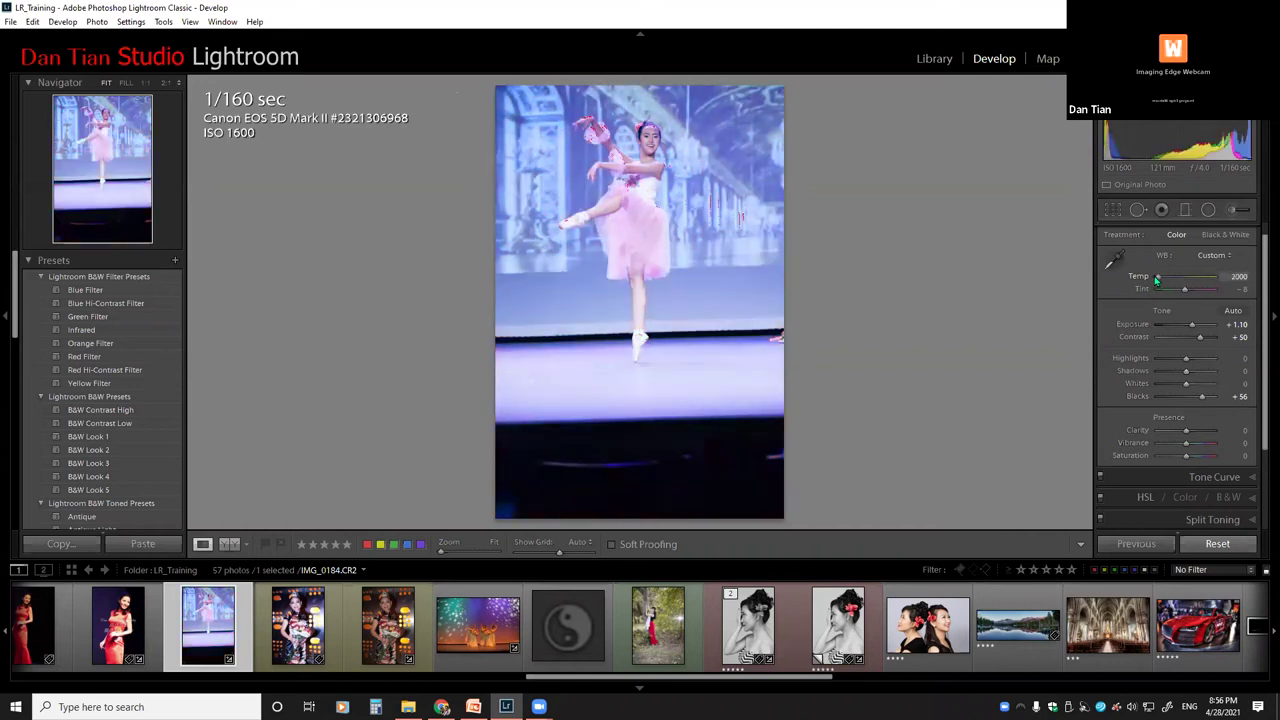
Sweep the Temp slider to its maximum, then down to about 6762 and finally 4600.
drag(1166, 280, 1219, 277)
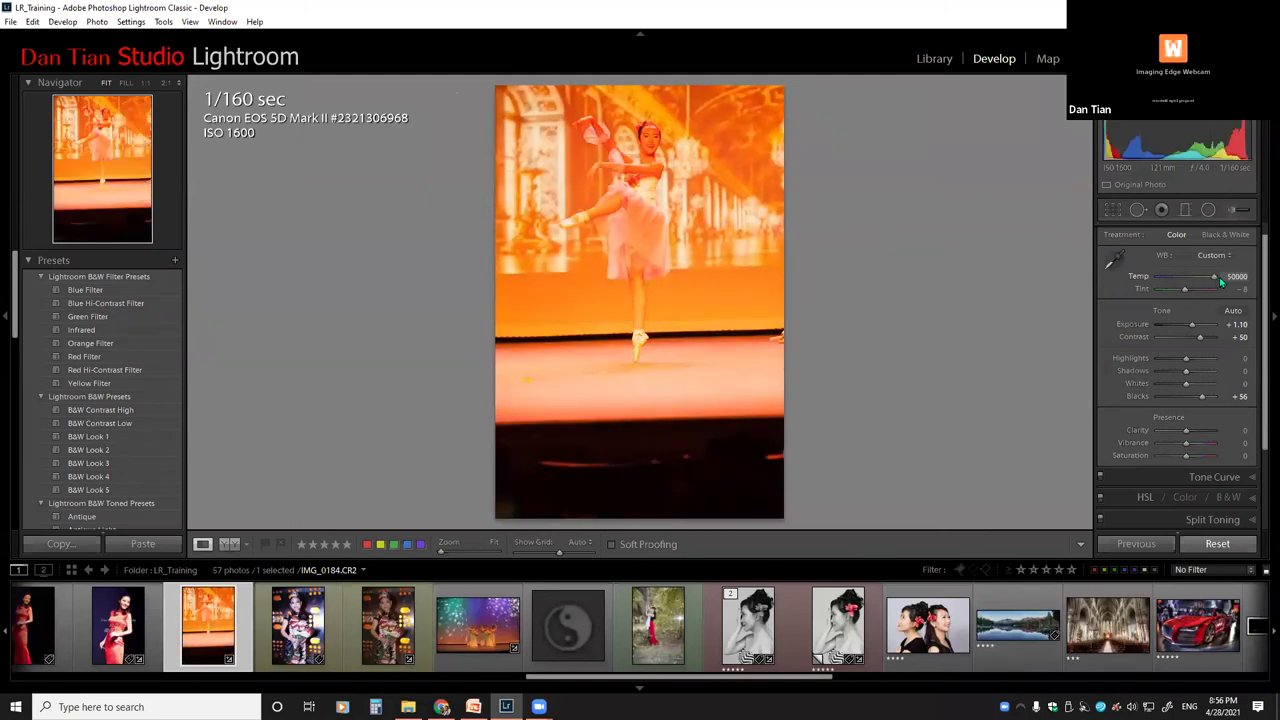
drag(1211, 283, 1186, 281)
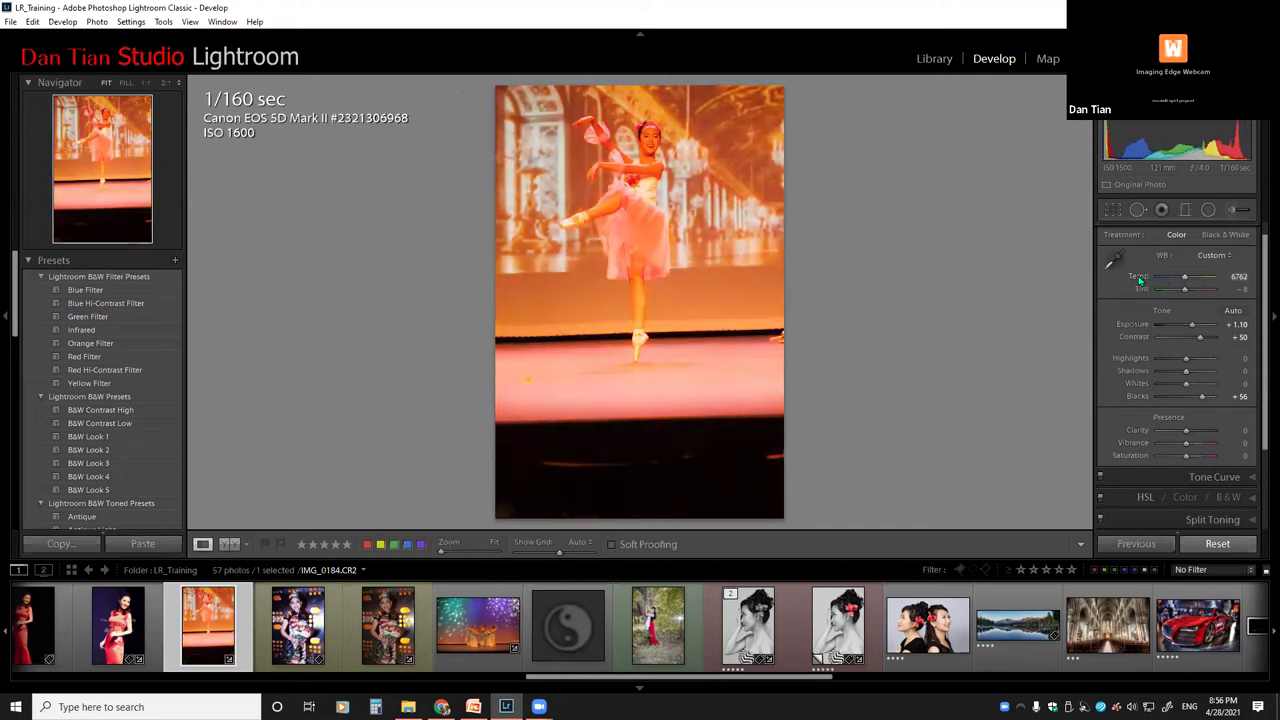
drag(1139, 281, 1100, 281)
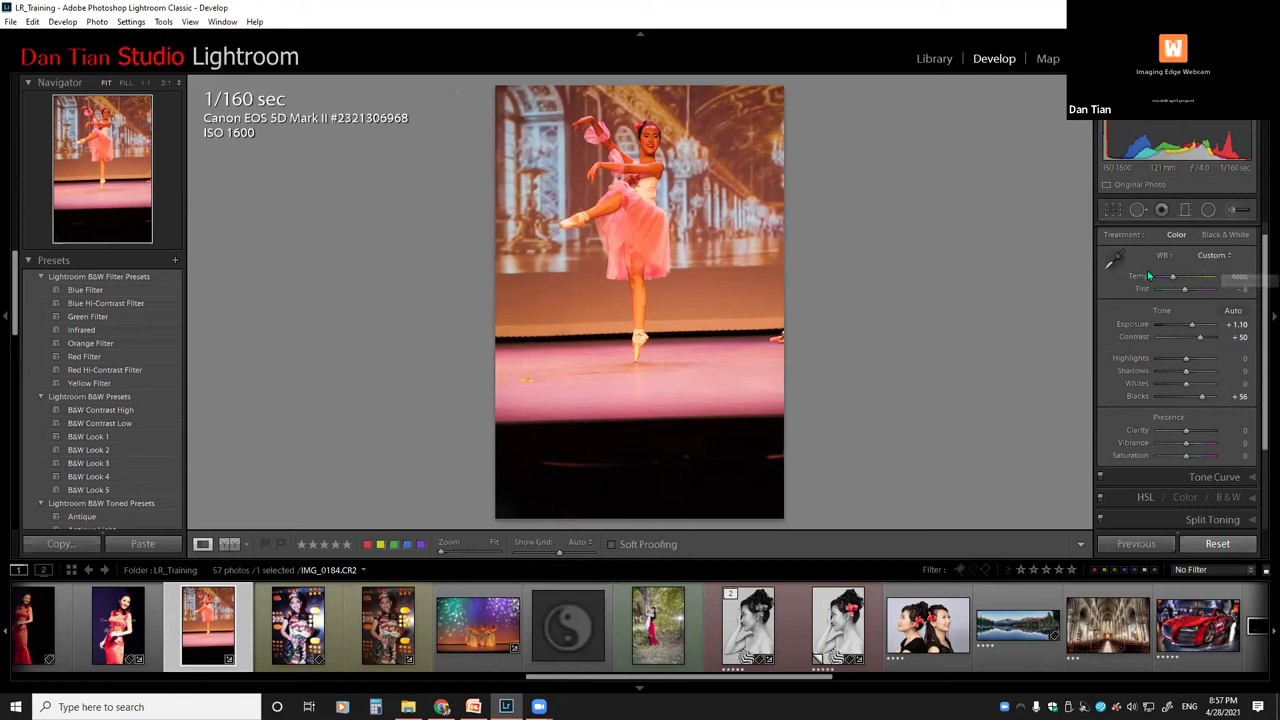
click(1231, 259)
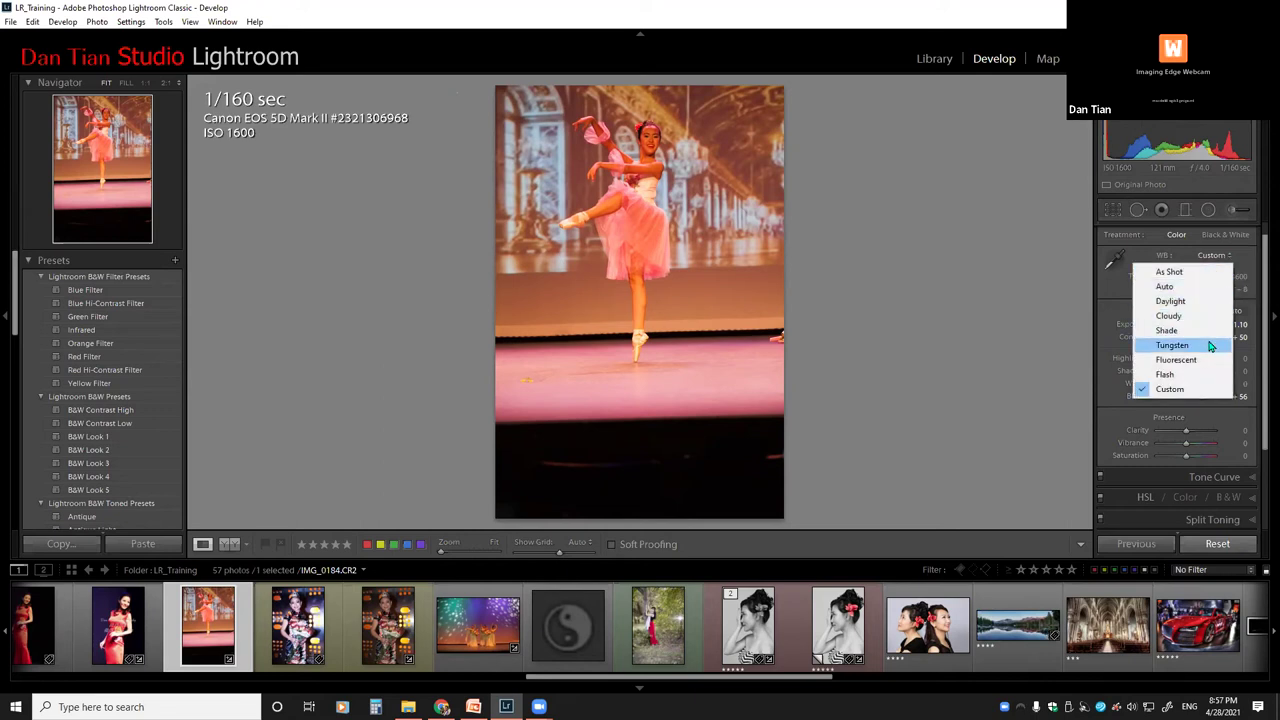
Apply Auto white balance, nudge Temp just below 2850, then load the 3After.jpg qipao portrait.
click(1022, 309)
click(1222, 258)
click(1164, 287)
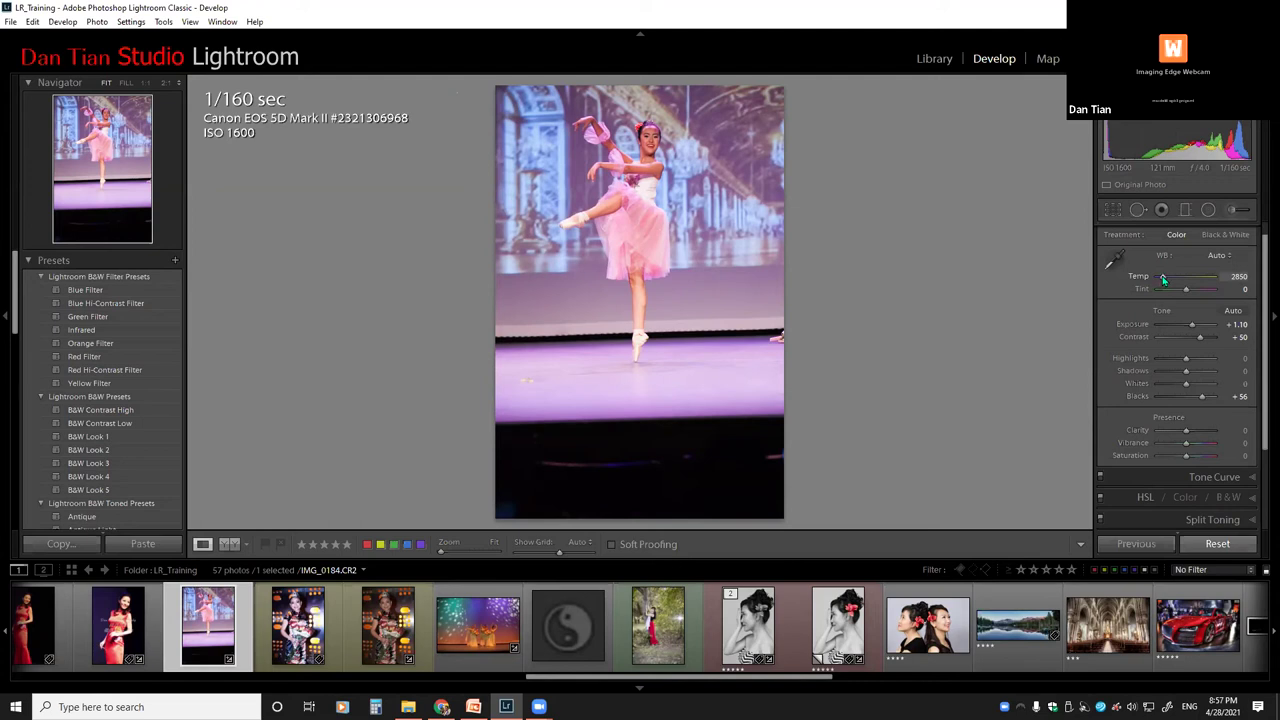
drag(1163, 279, 1164, 279)
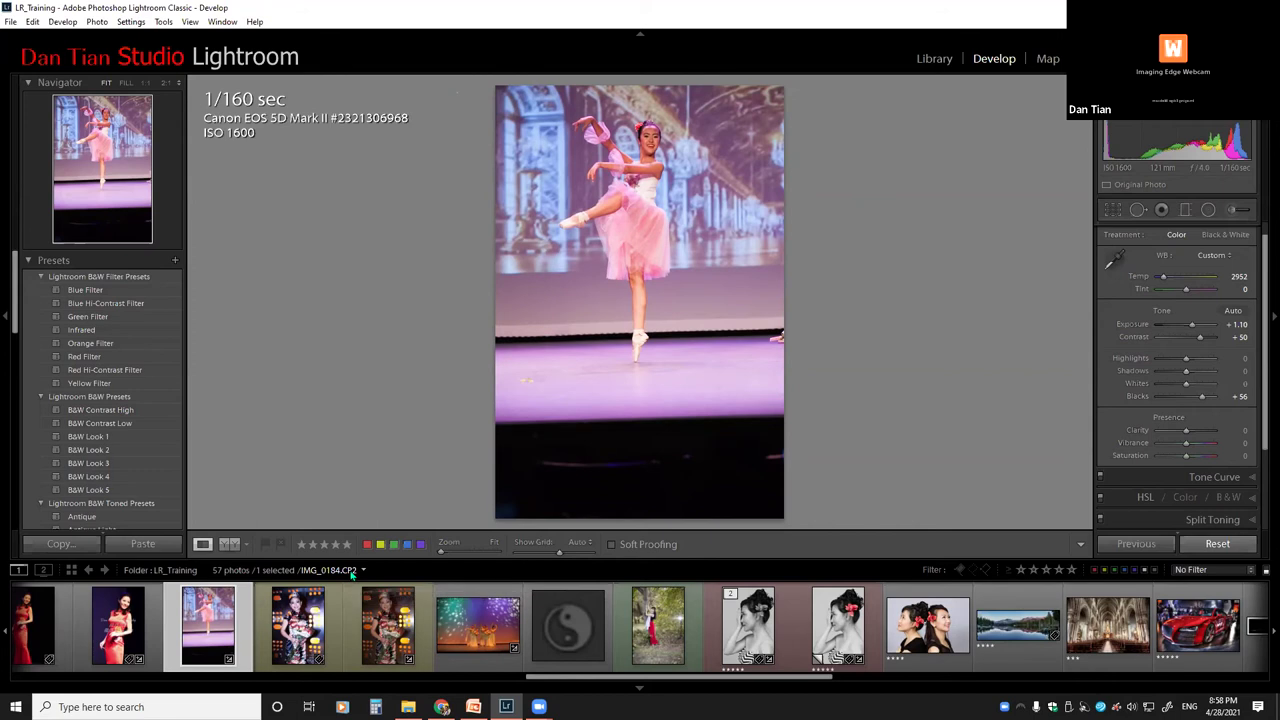
click(292, 640)
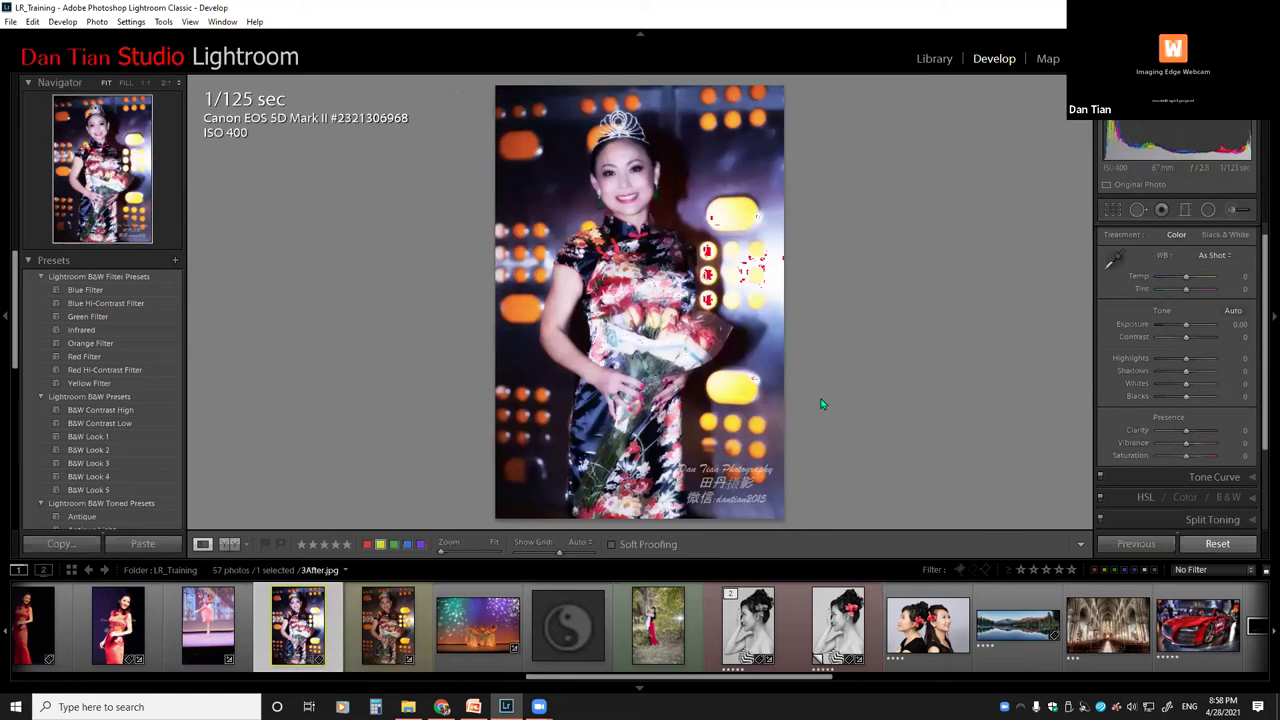
click(1222, 255)
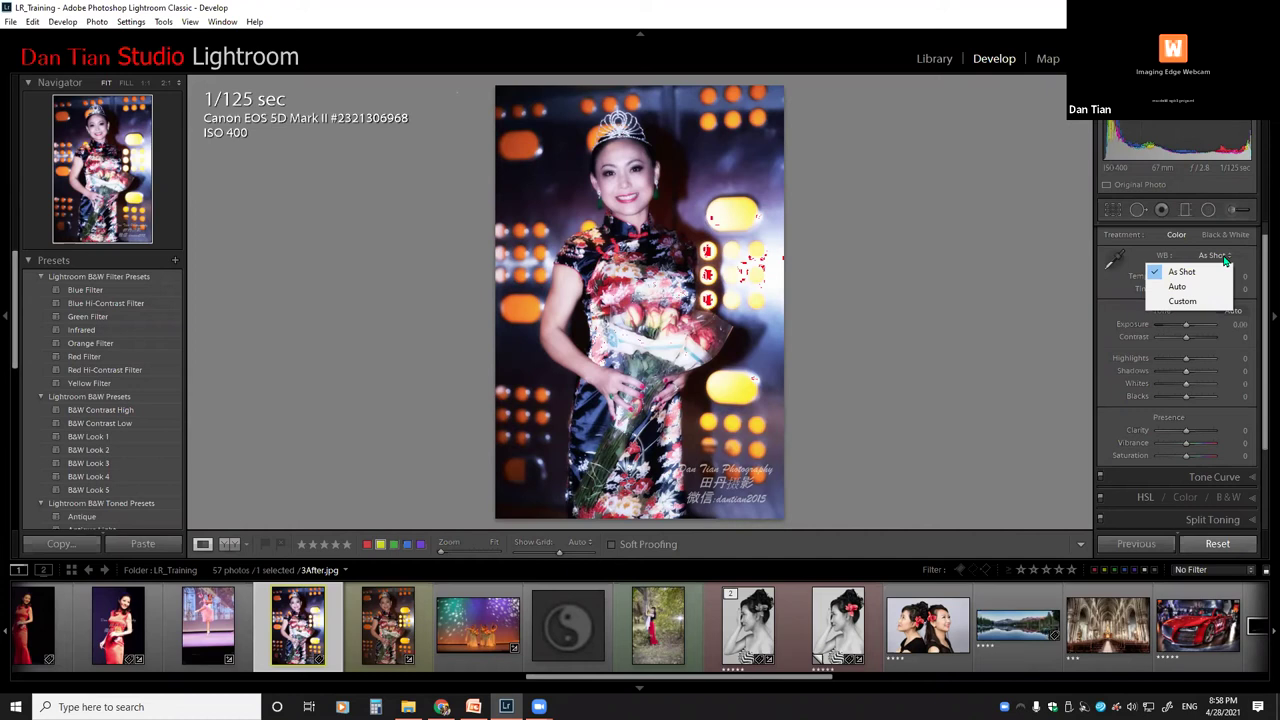
Close the WB list and return to the ballerina photo IMG_0184.CR2 with its earlier edits.
click(988, 300)
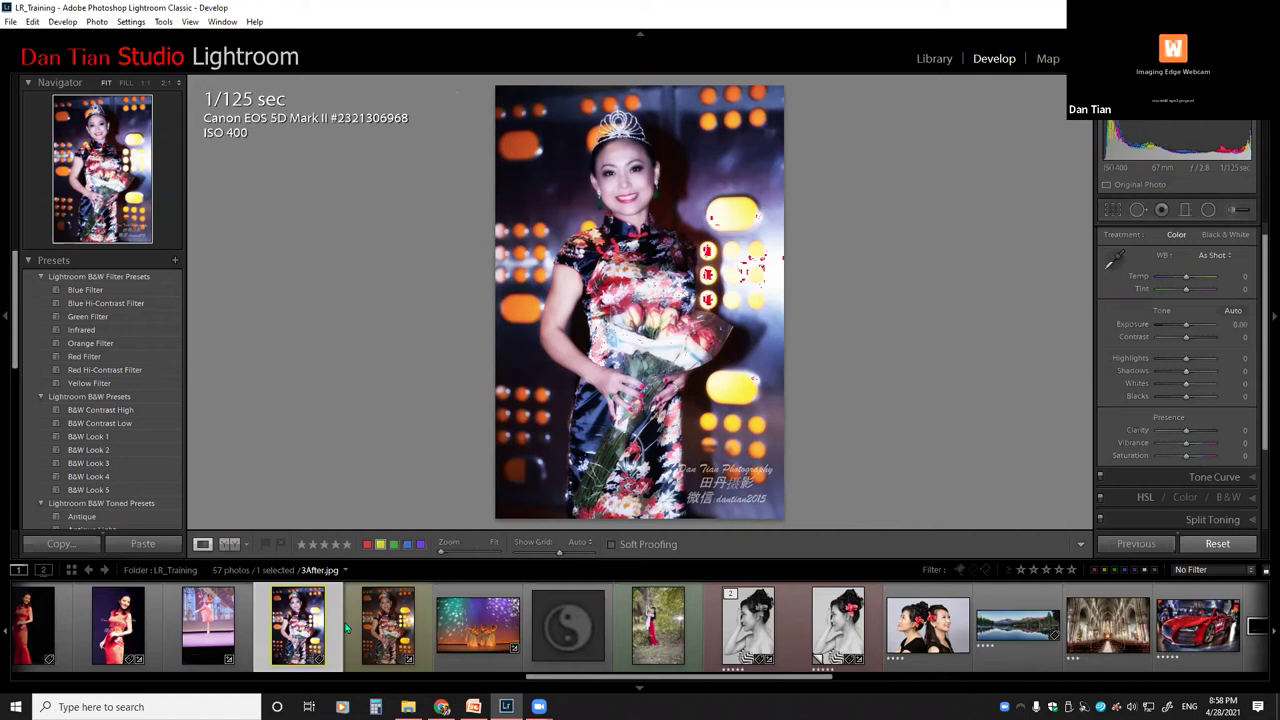
click(196, 624)
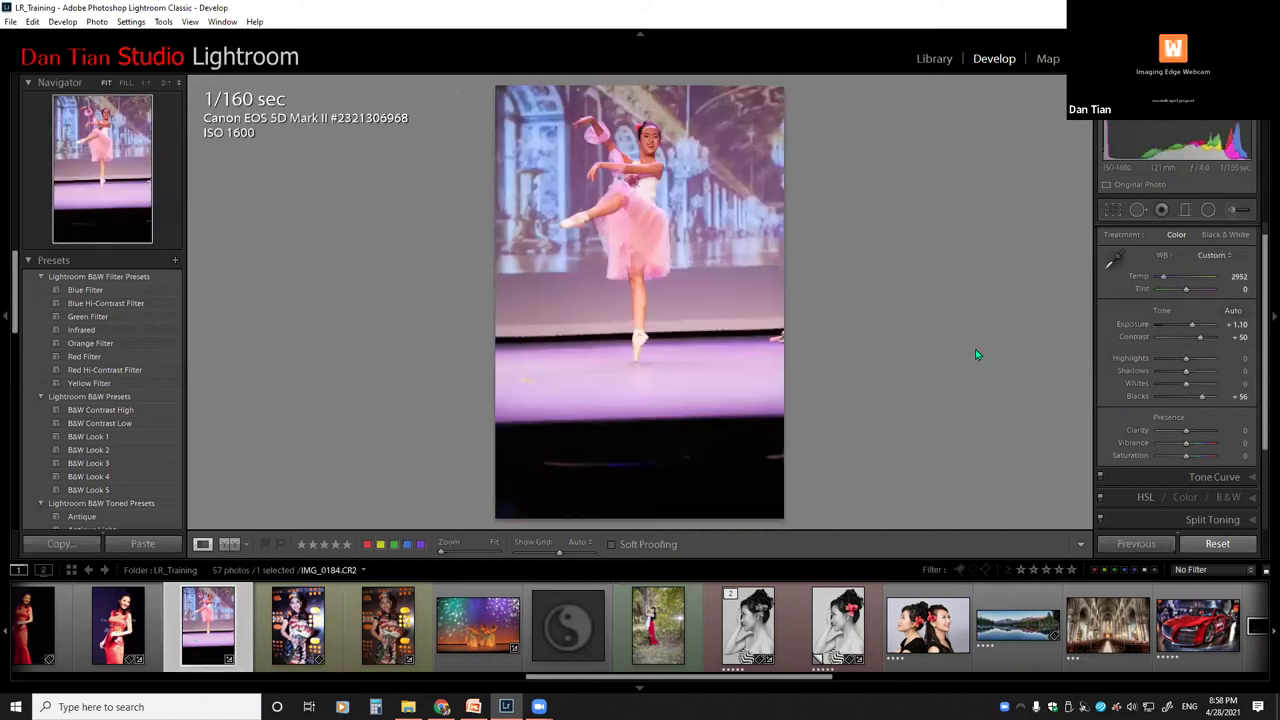
key(ctrl+z)
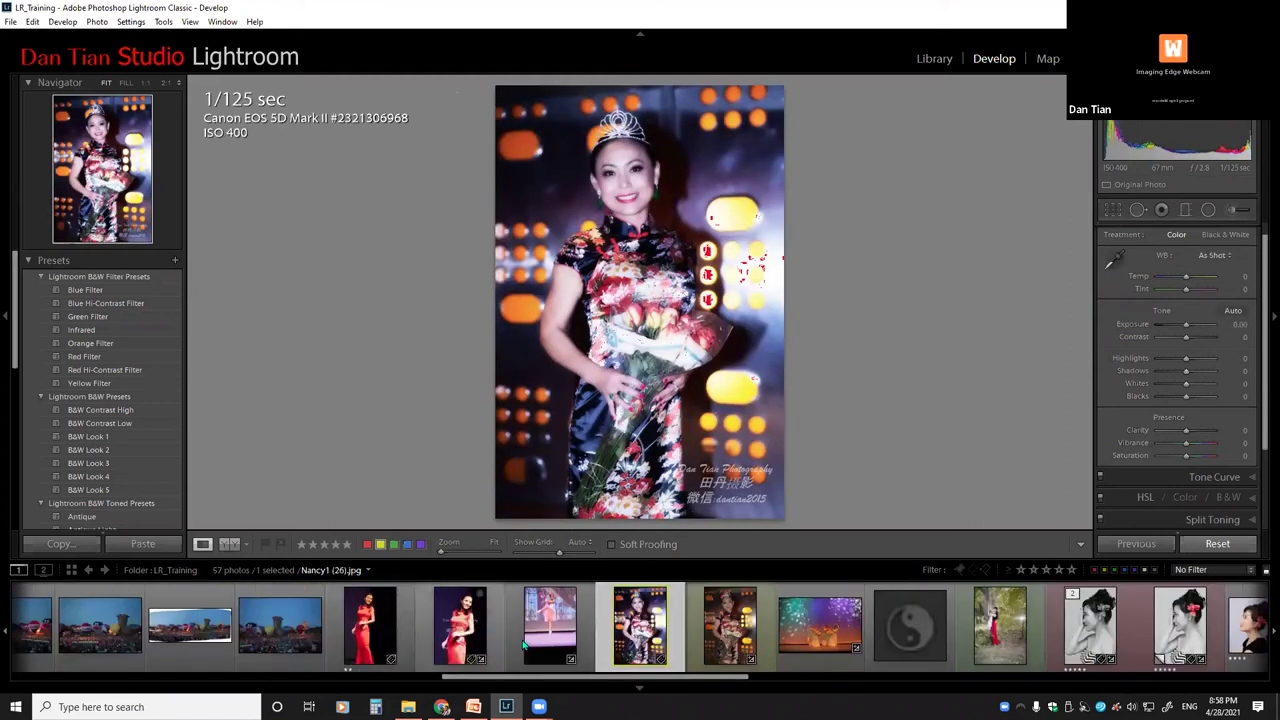
click(566, 632)
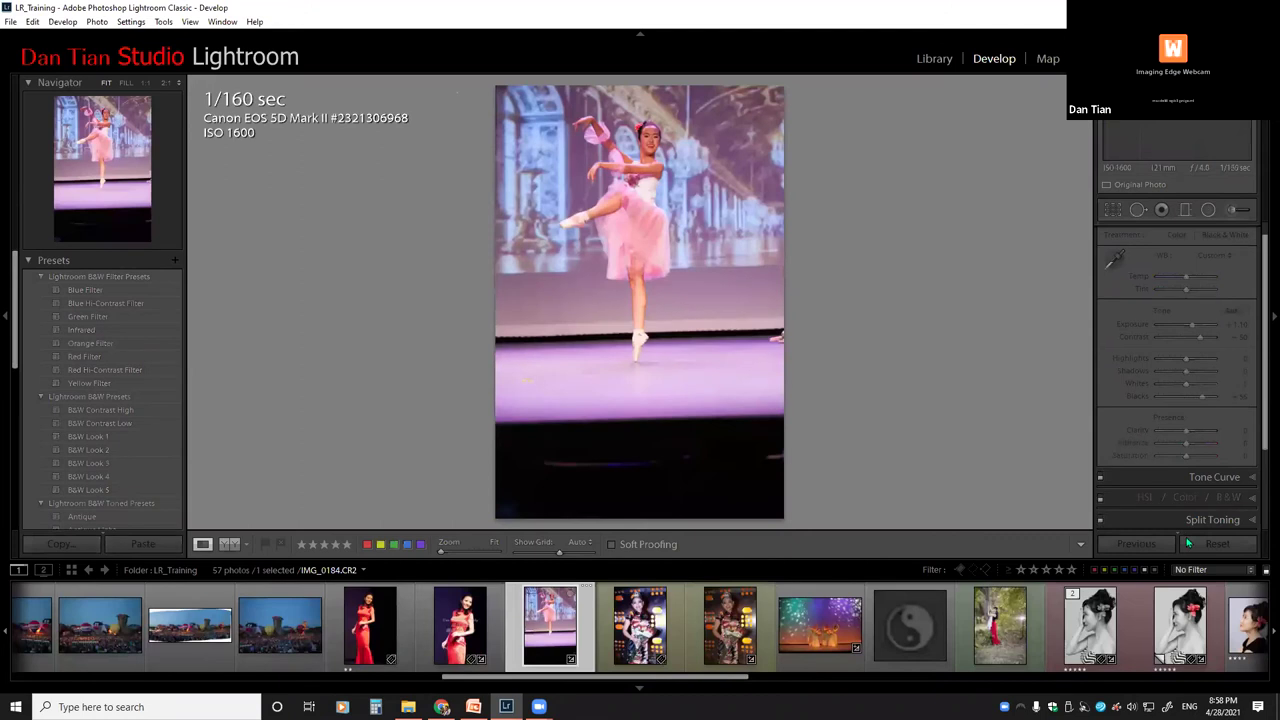
Reset the ballerina photo's Develop settings, leaving As Shot white balance at Temp 4600, Tint -8.
click(1213, 544)
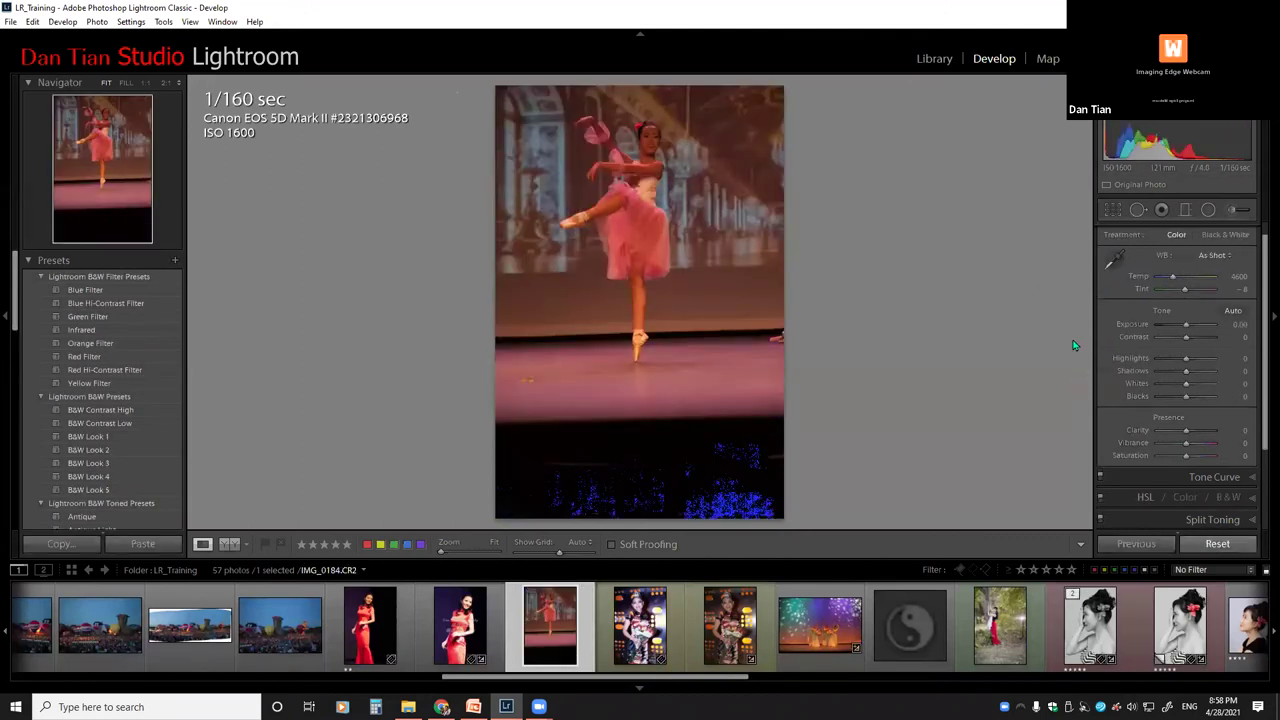
click(1229, 258)
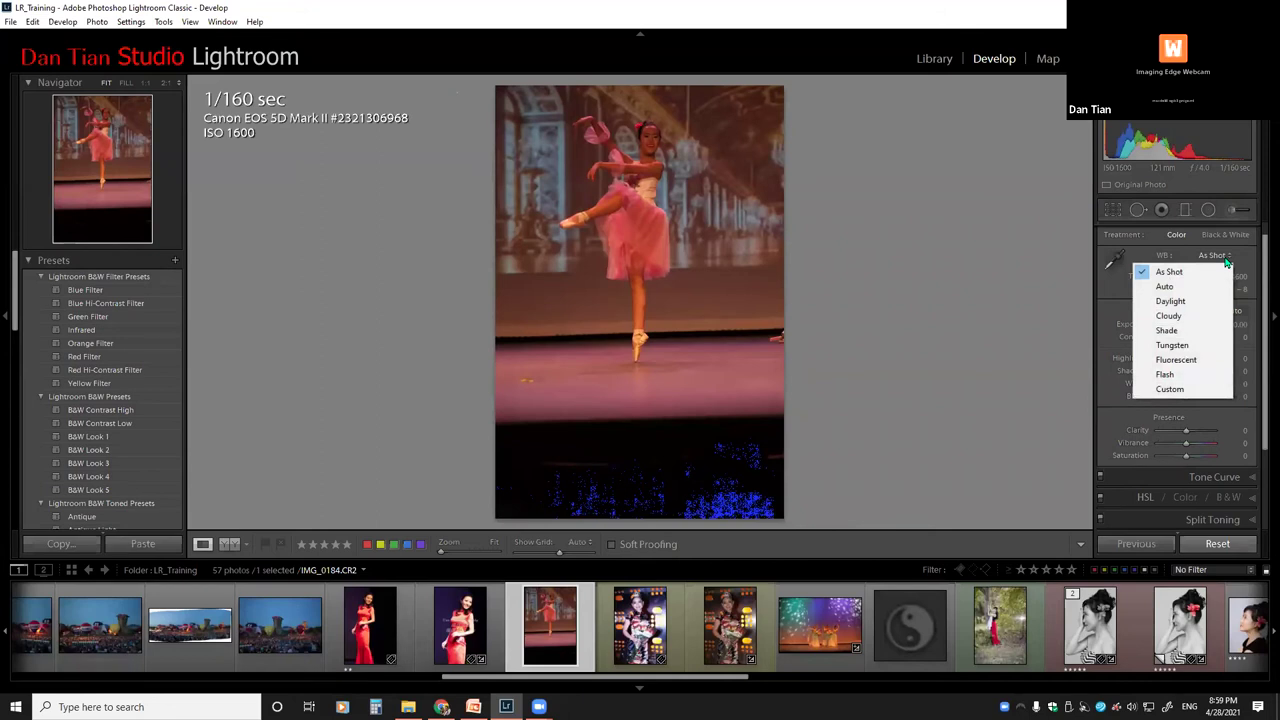
click(1013, 325)
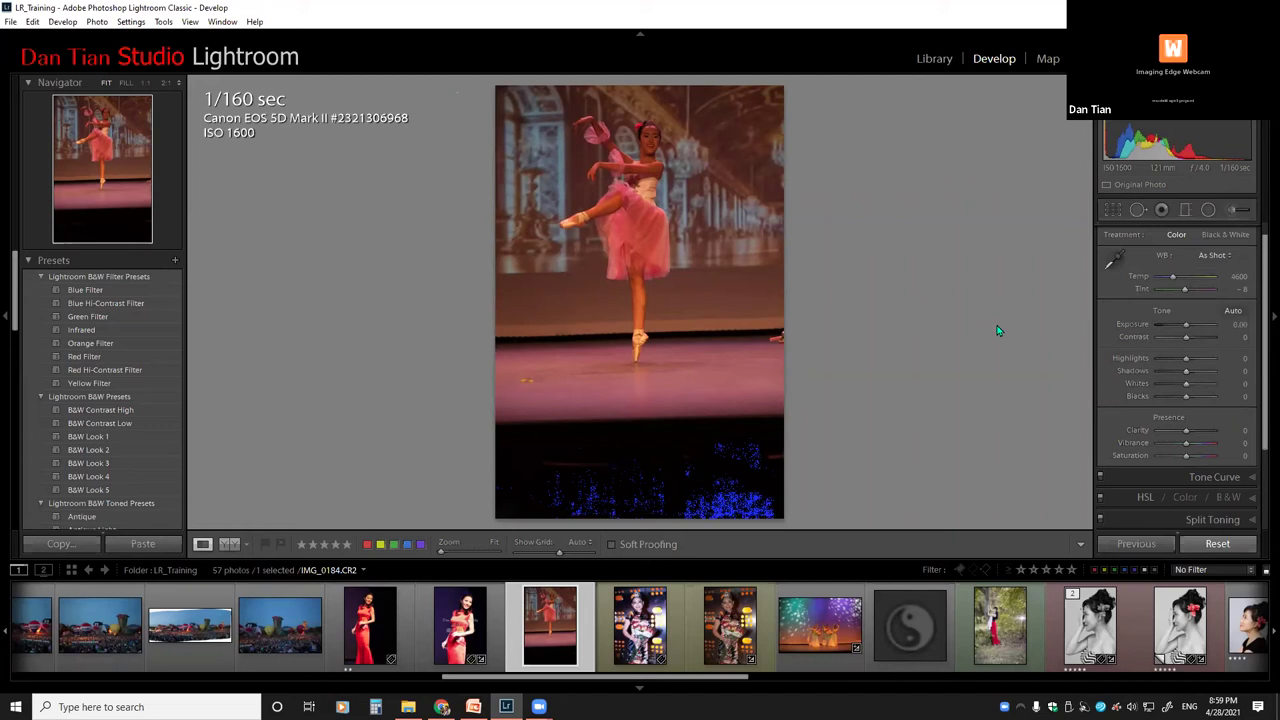
Zoom in and sample the dancer's skirt with the White Balance Selector, giving Temp 2000, Tint -51.
click(1112, 264)
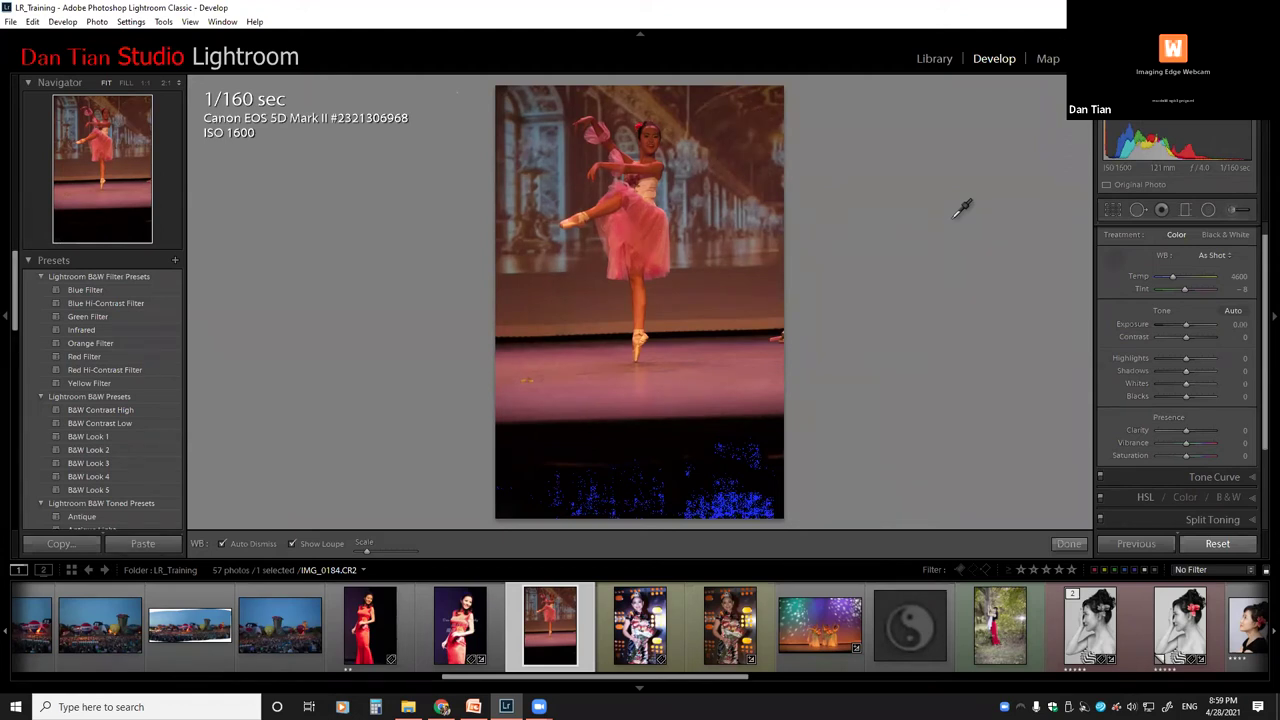
key(ctrl+equal)
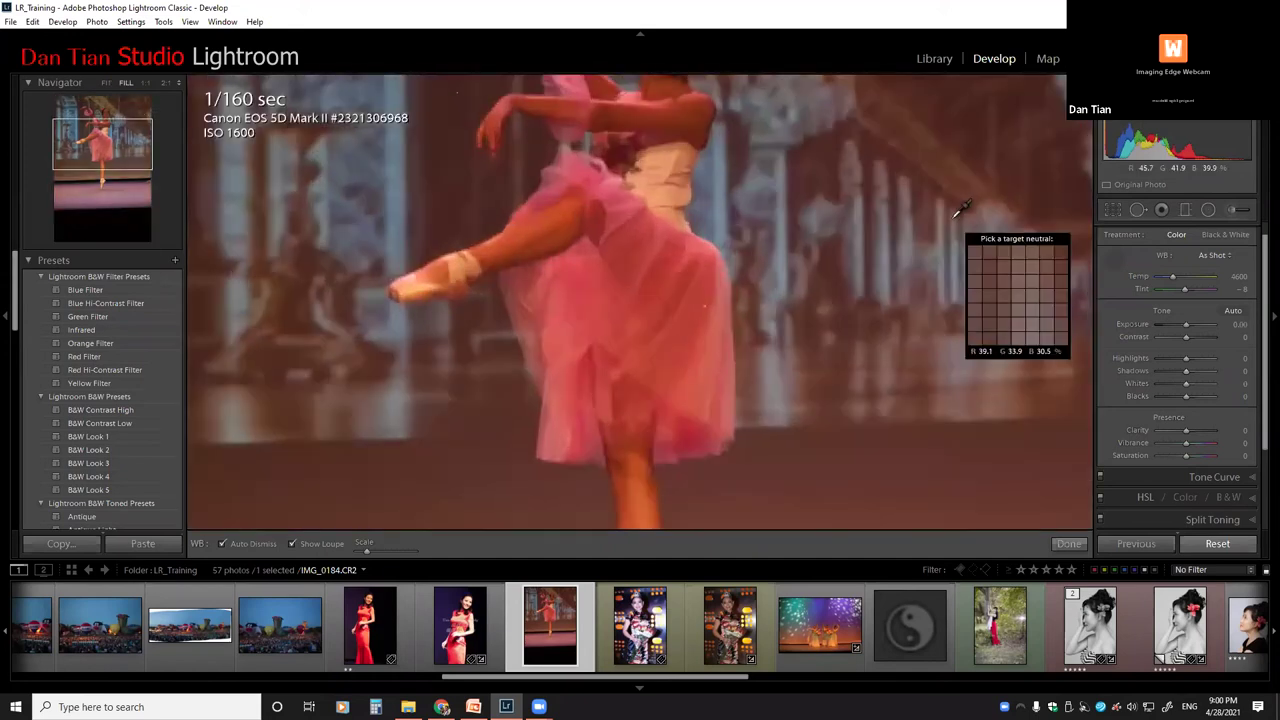
key(ctrl+equal)
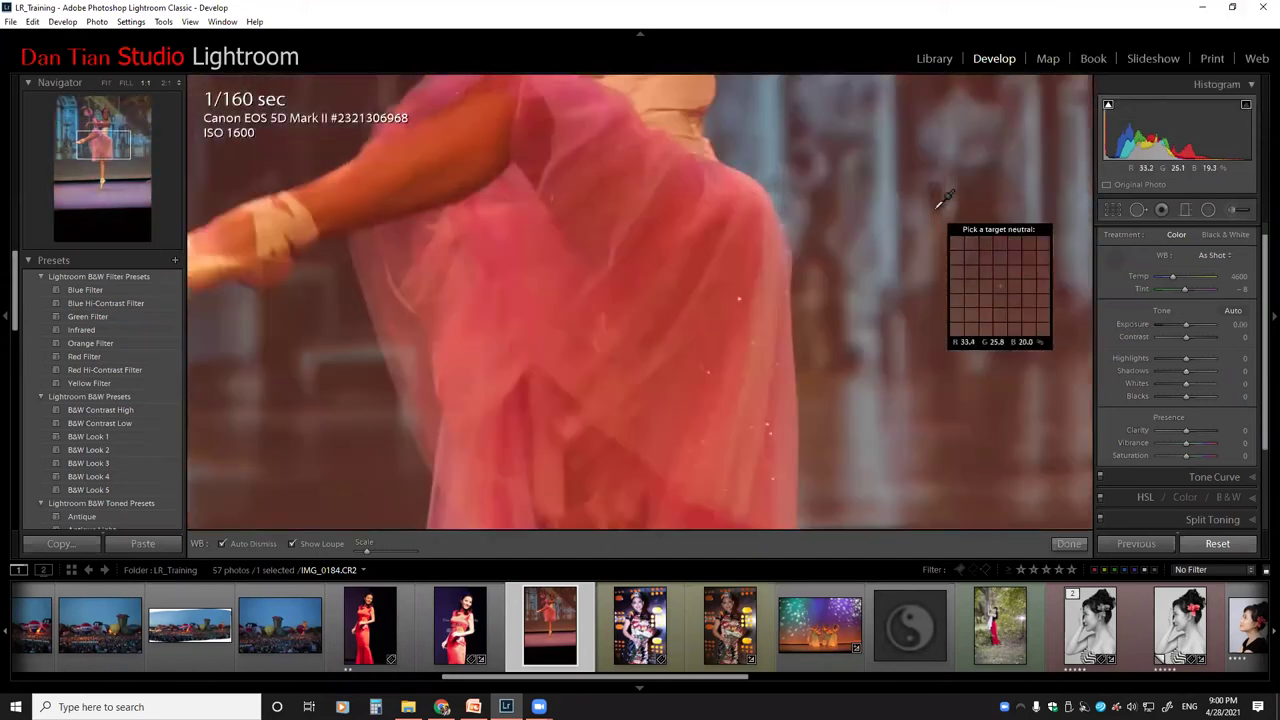
key(ctrl+minus)
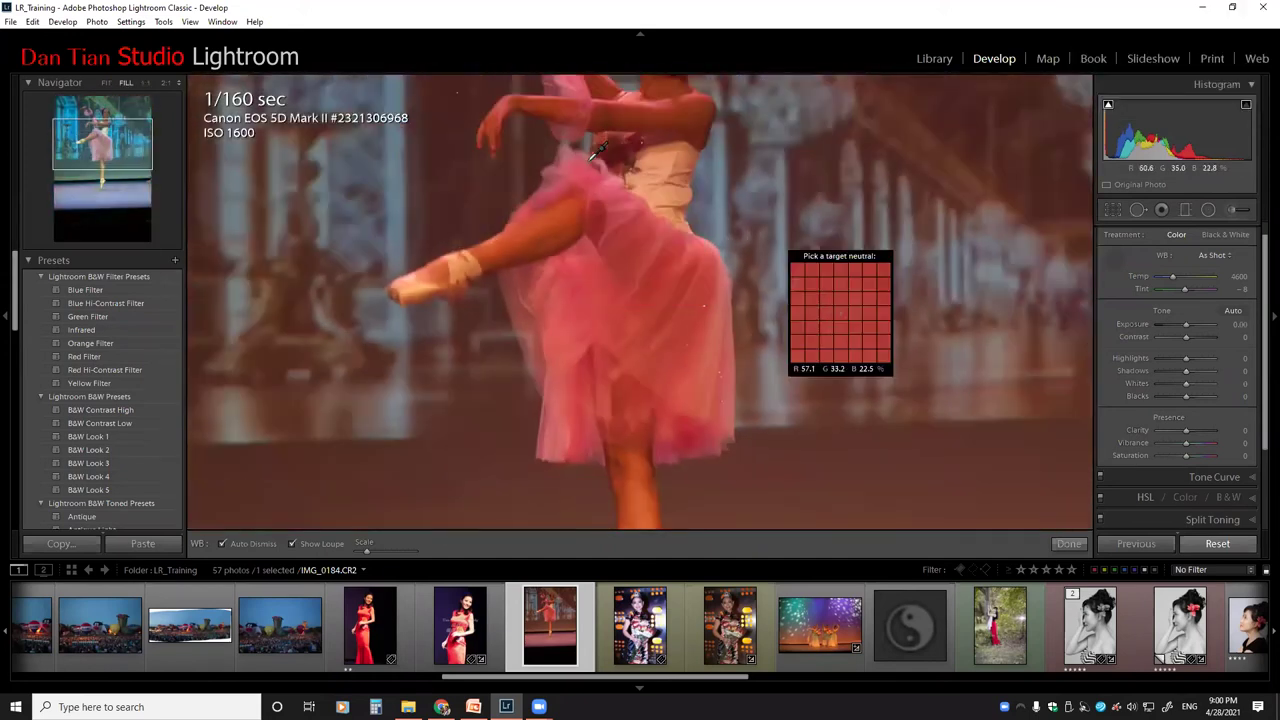
key(ctrl+equal)
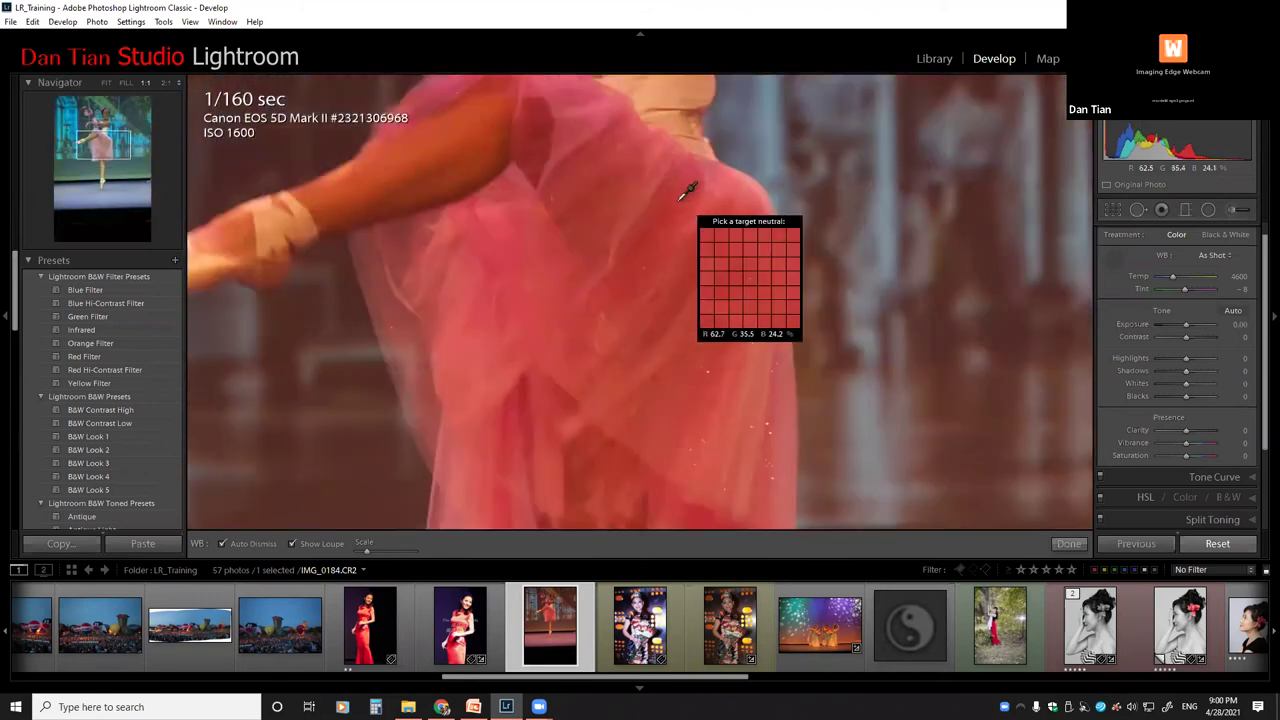
click(644, 160)
Zoom and pan to show the dancer's torso and leg, then take the White Balance Selector again.
key(ctrl+minus)
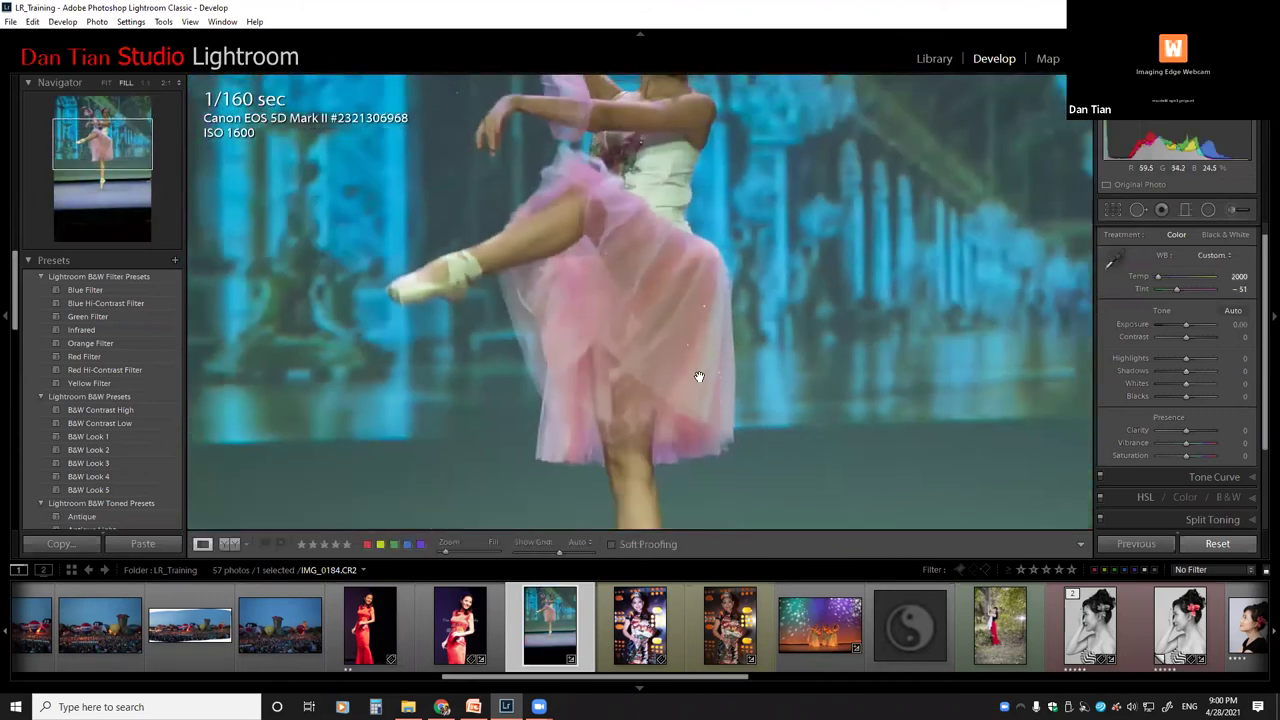
key(ctrl+equal)
drag(646, 166, 717, 363)
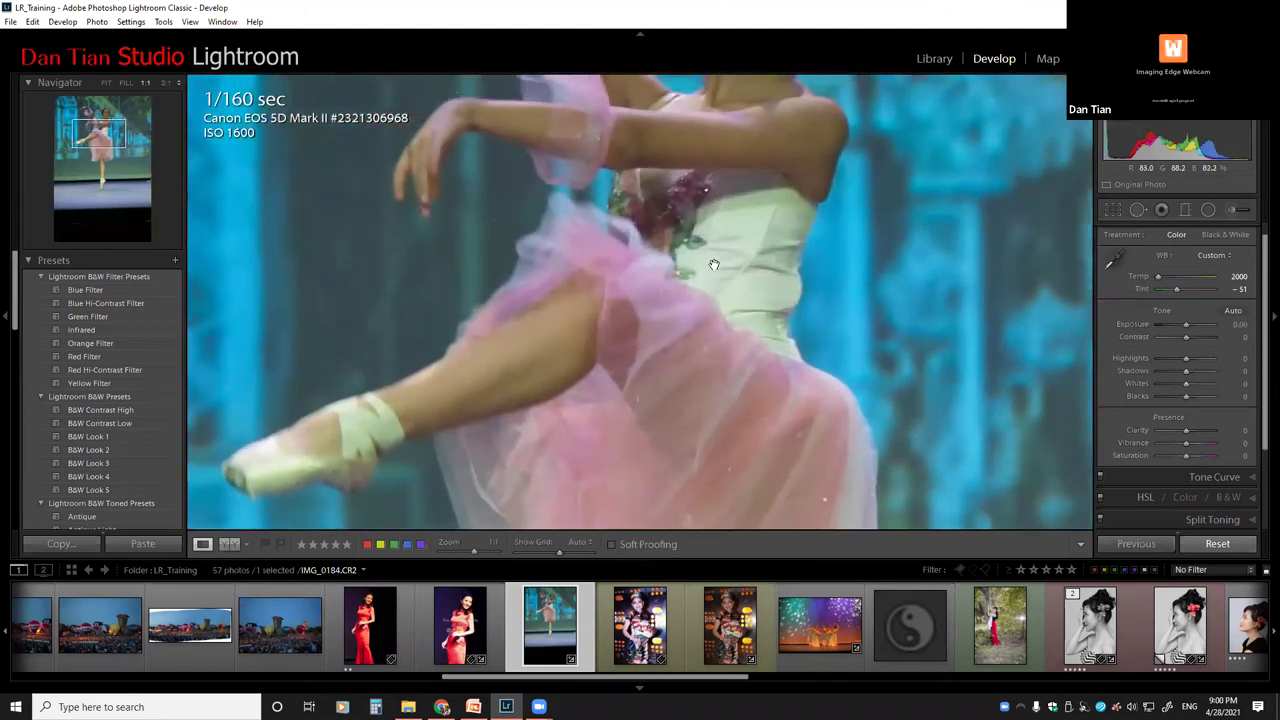
click(1113, 258)
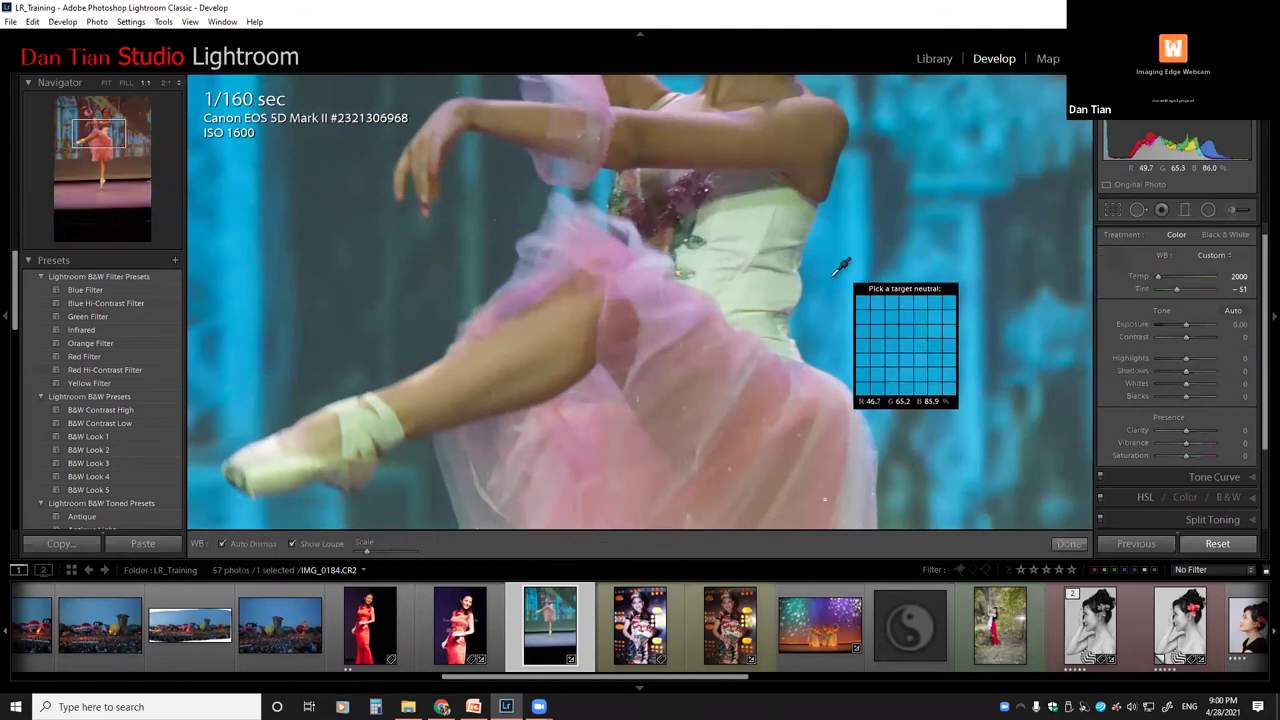
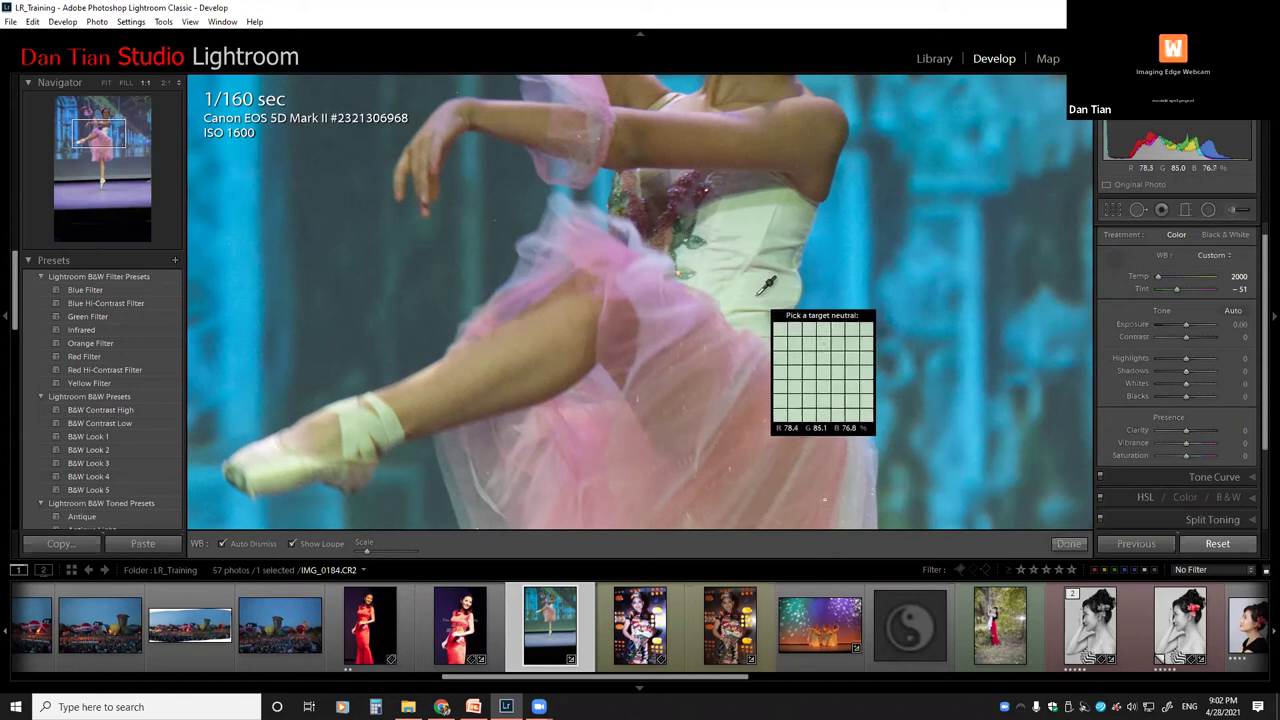
Sample white balance on the dancer's bodice and fine-tune Temp to 2476, Tint −18.
click(757, 292)
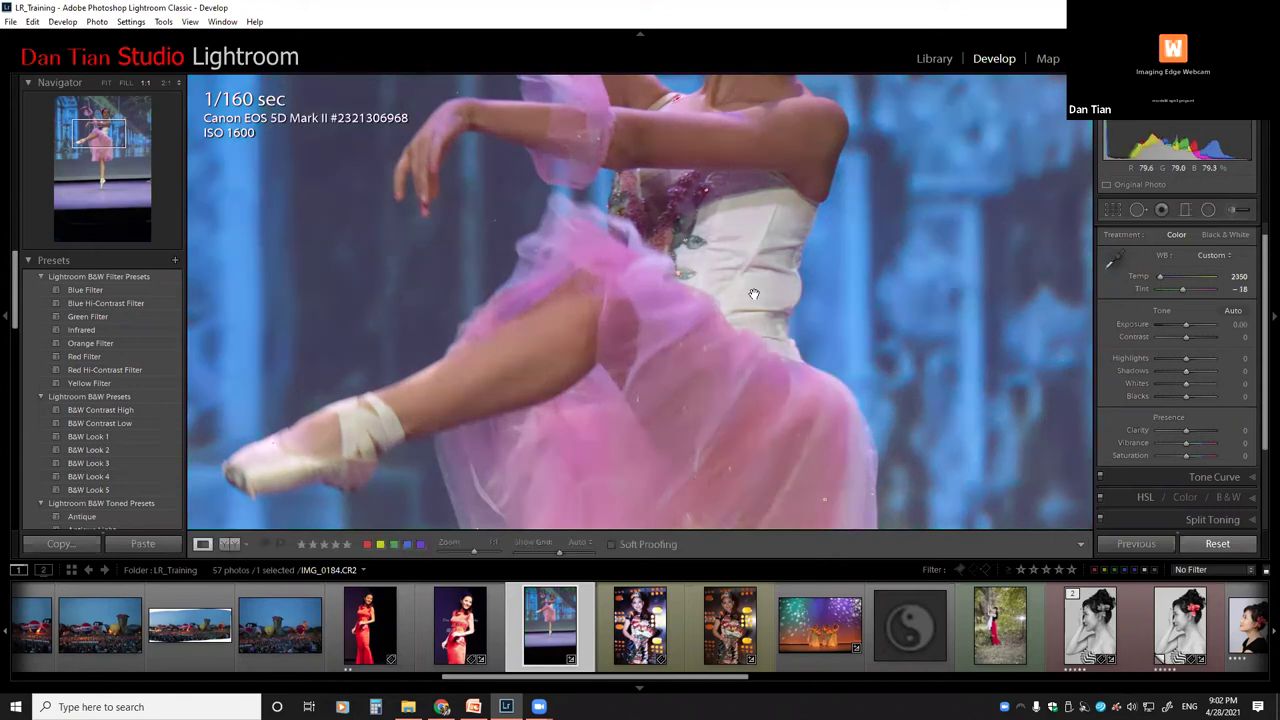
click(871, 310)
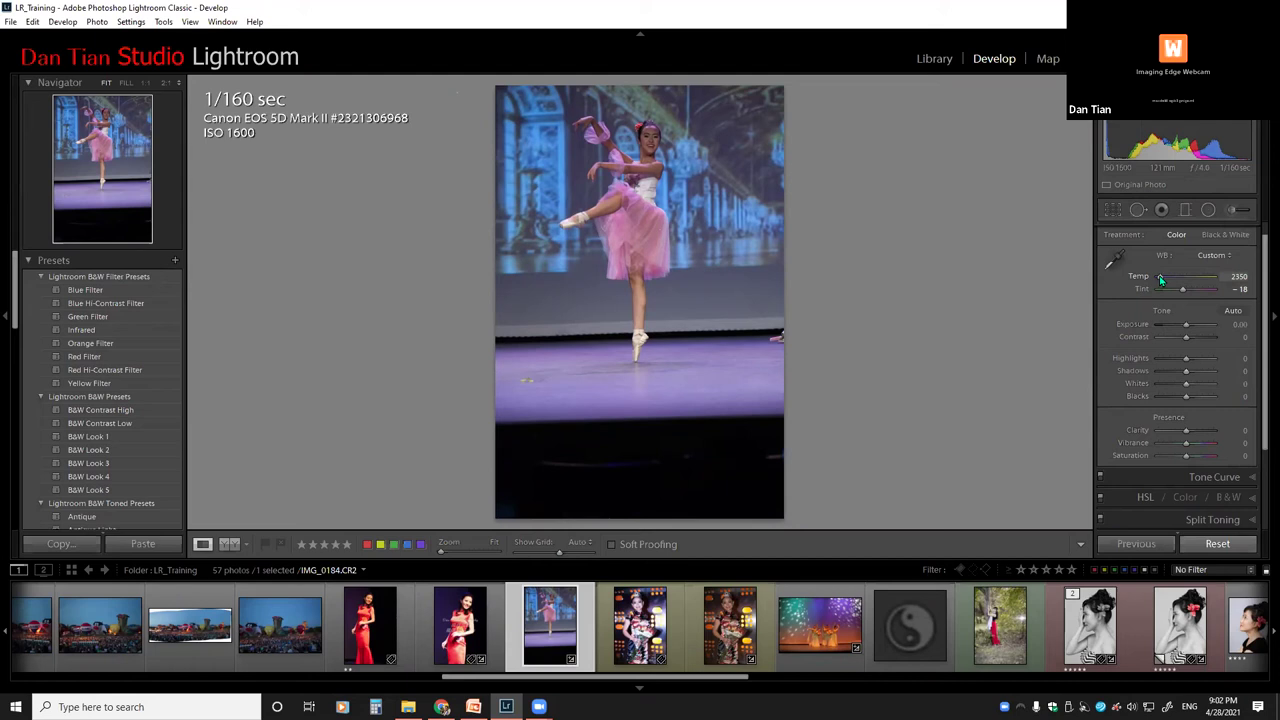
drag(1160, 280, 1162, 280)
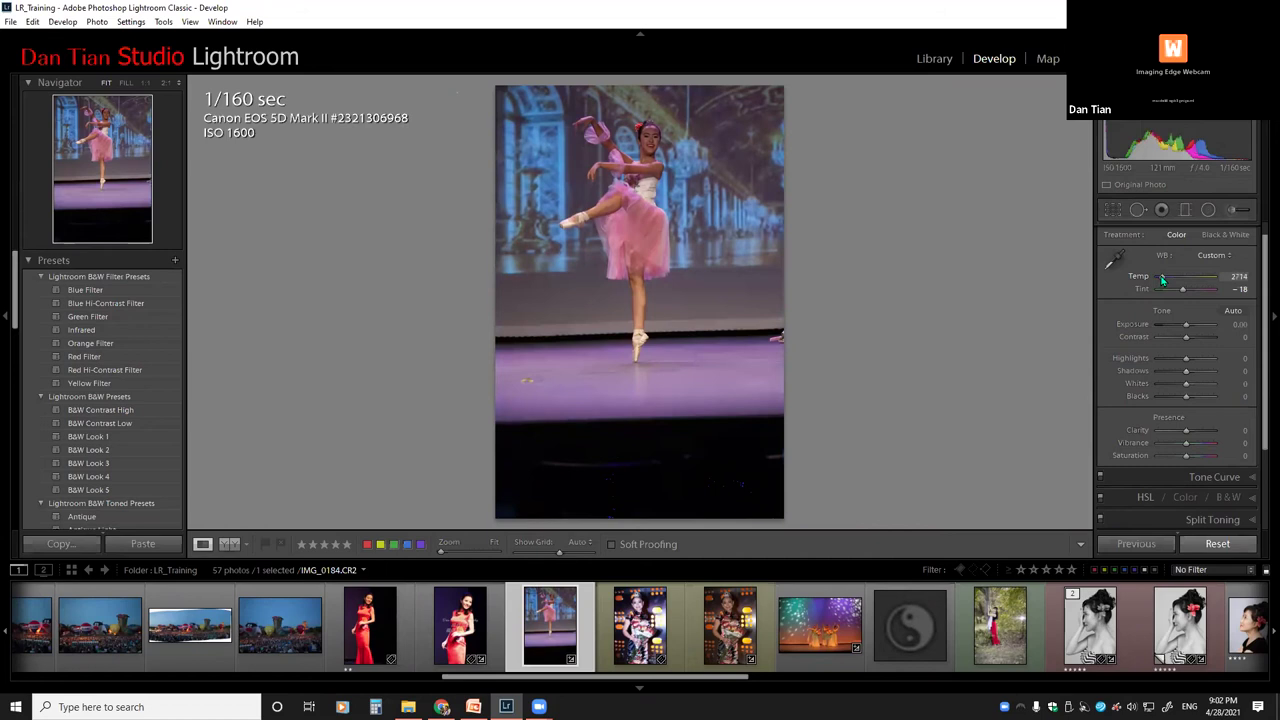
drag(1162, 280, 1160, 282)
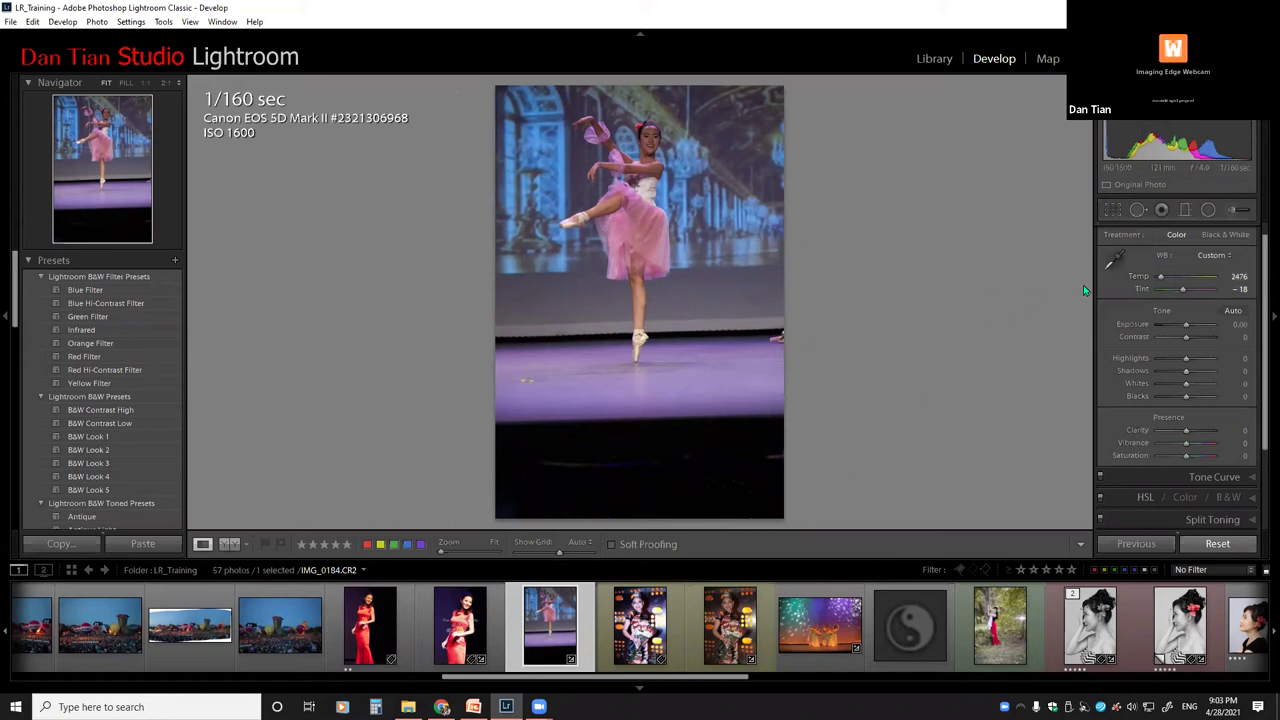
click(1116, 211)
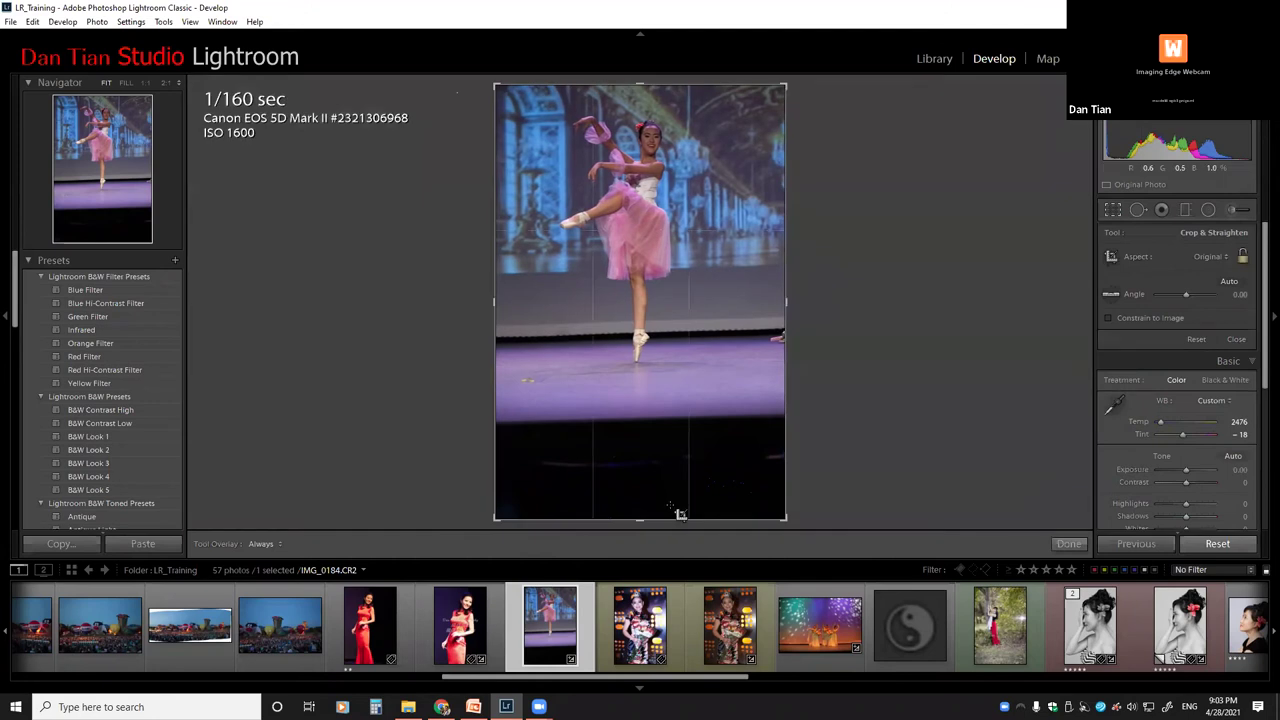
Crop tighter around the dancer, trimming away the dark stage foreground.
drag(670, 518, 638, 464)
drag(620, 385, 628, 384)
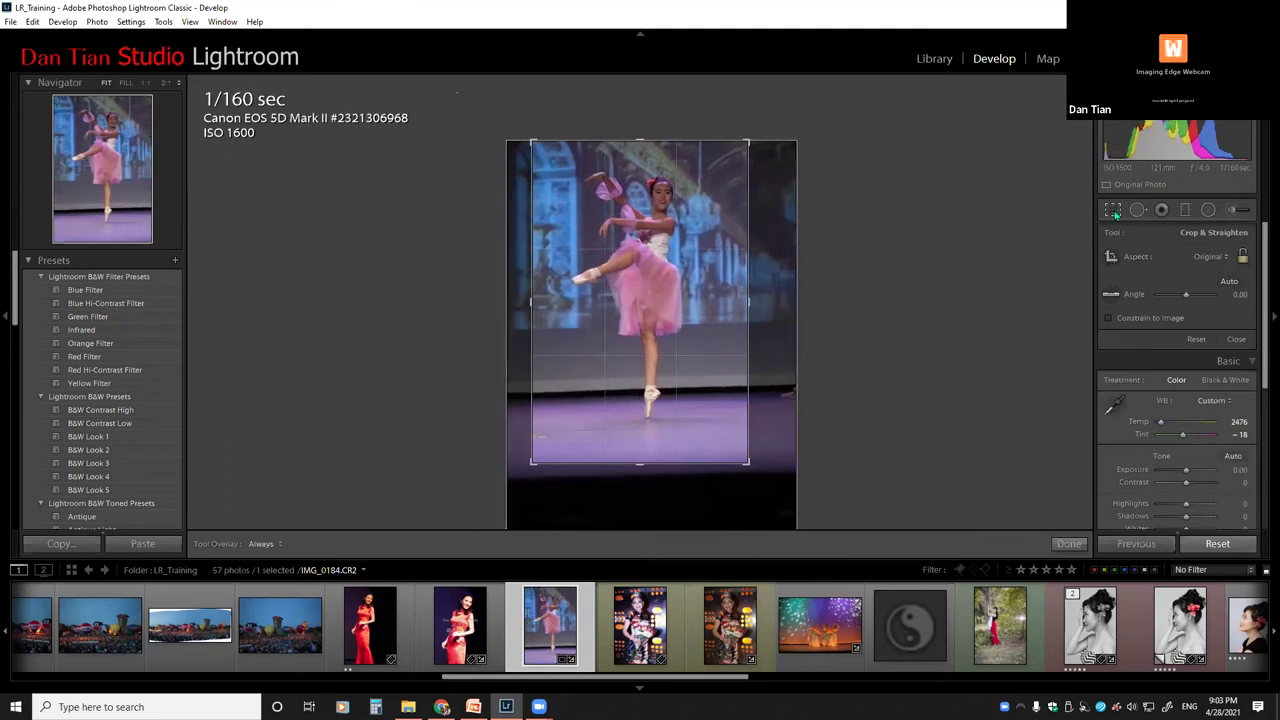
key(Return)
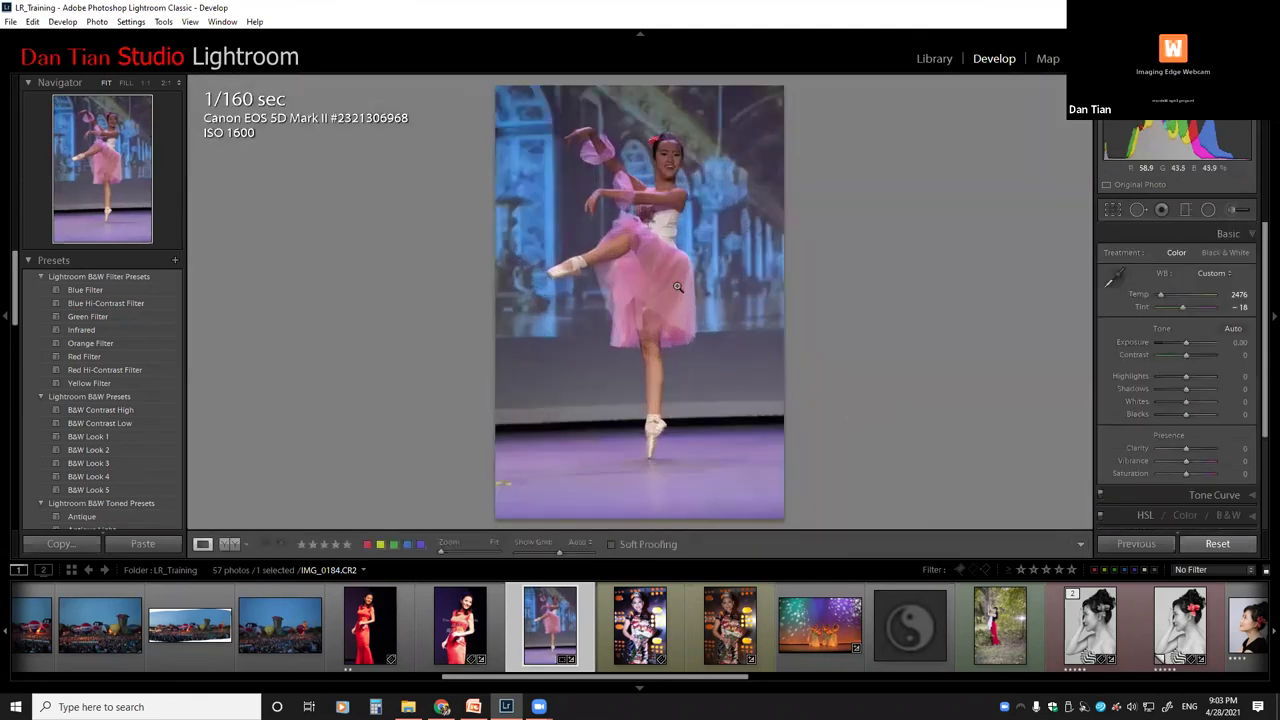
Inspect the dancer's face at 1:1, then return to Fit view.
click(680, 290)
drag(686, 310, 688, 680)
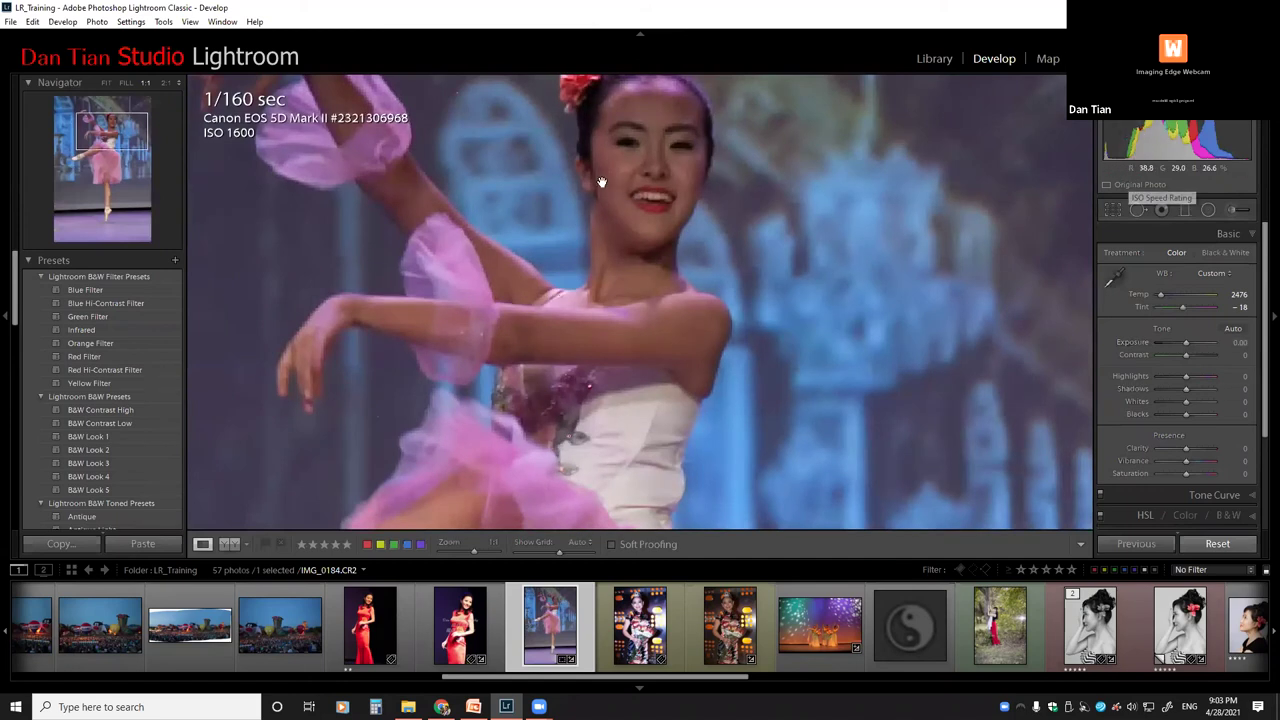
drag(609, 150, 611, 225)
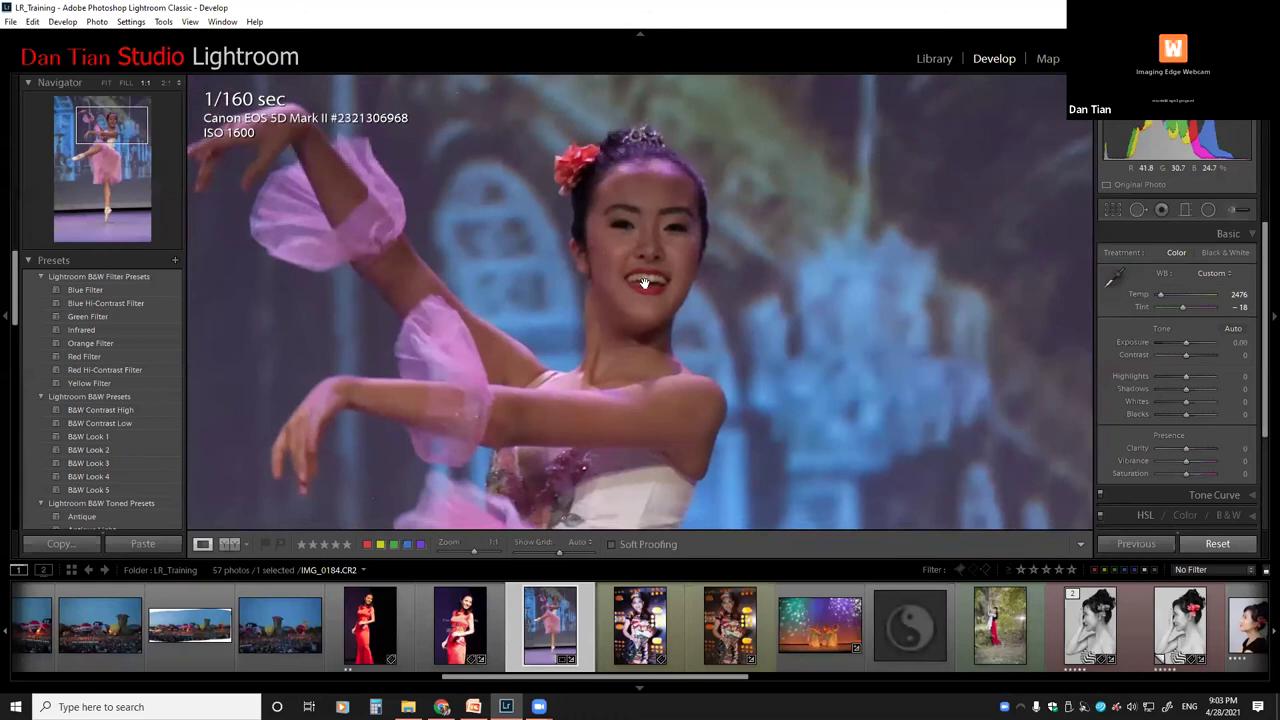
click(614, 242)
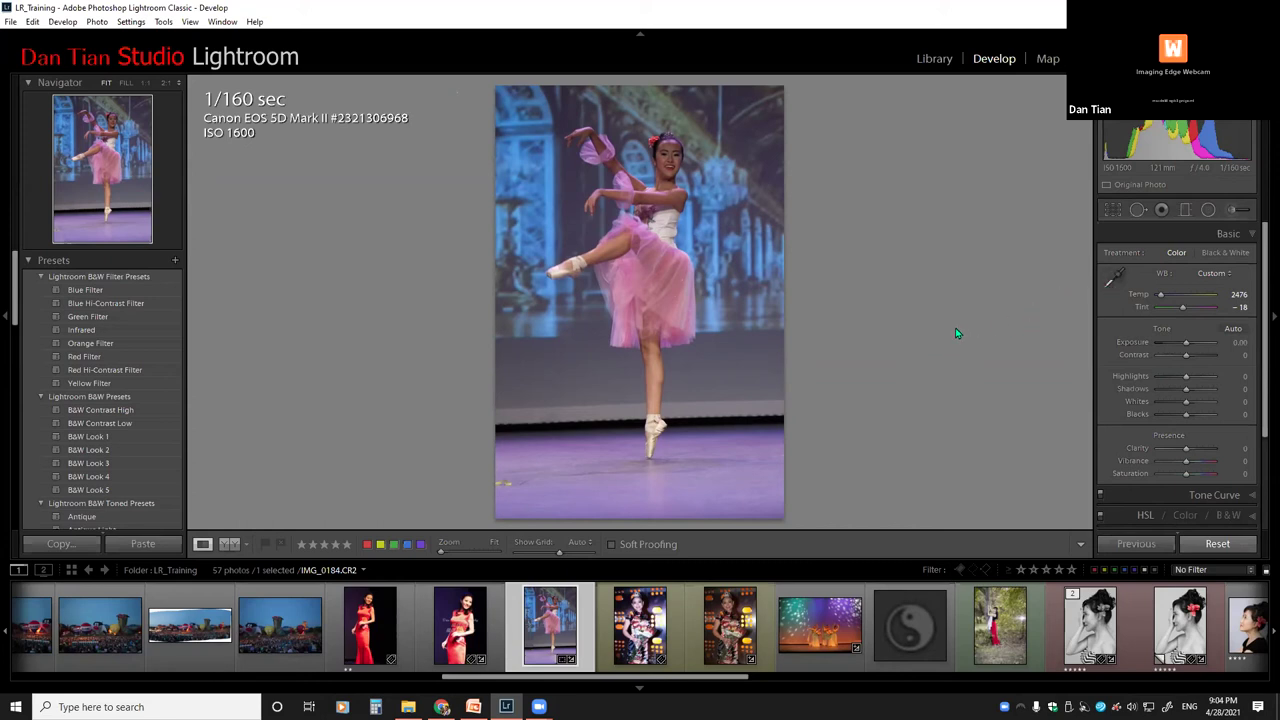
Toggle the White Balance Selector, then reset the photo to As Shot Temp 4600, Tint −8.
key(w)
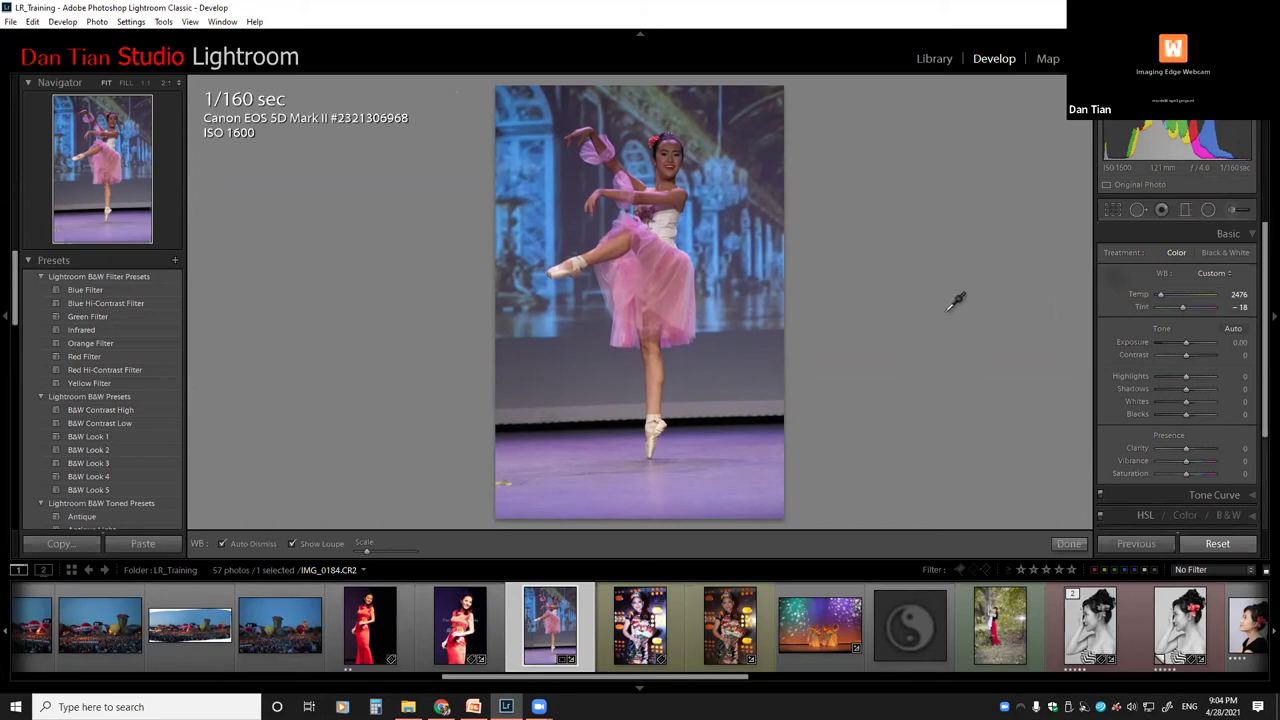
key(Escape)
key(w)
key(Escape)
key(w)
key(Escape)
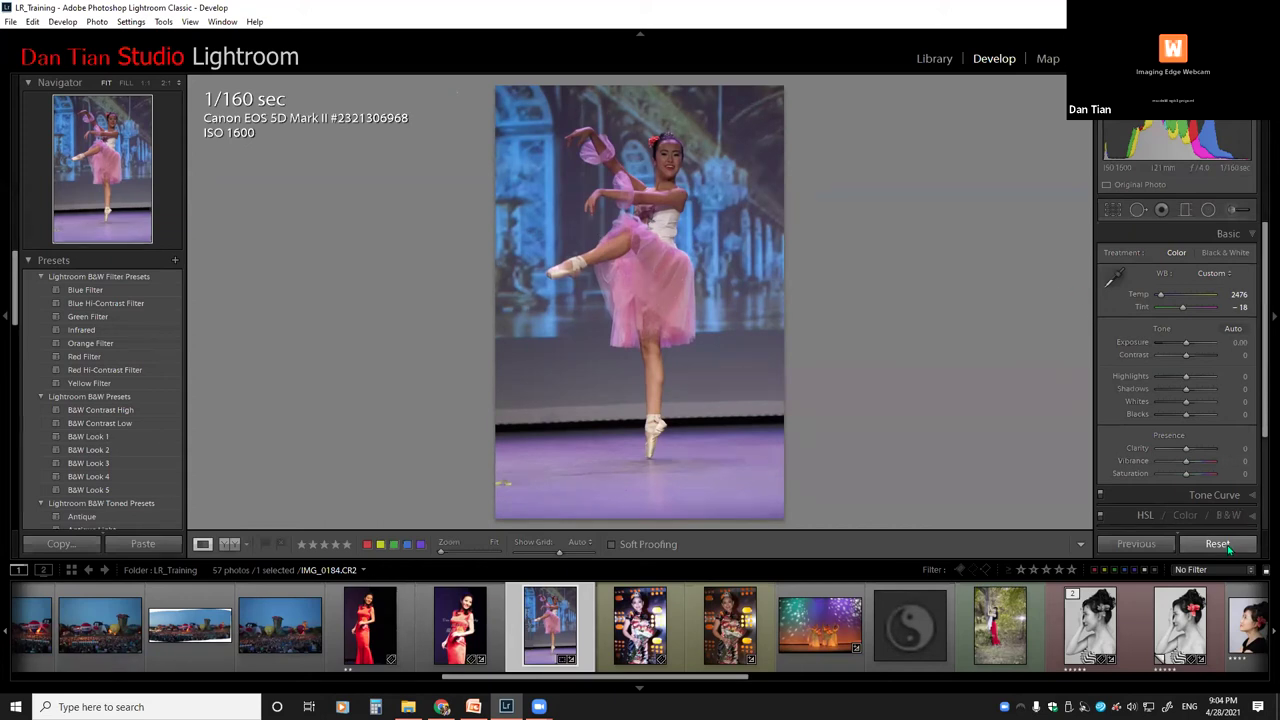
key(ctrl+z)
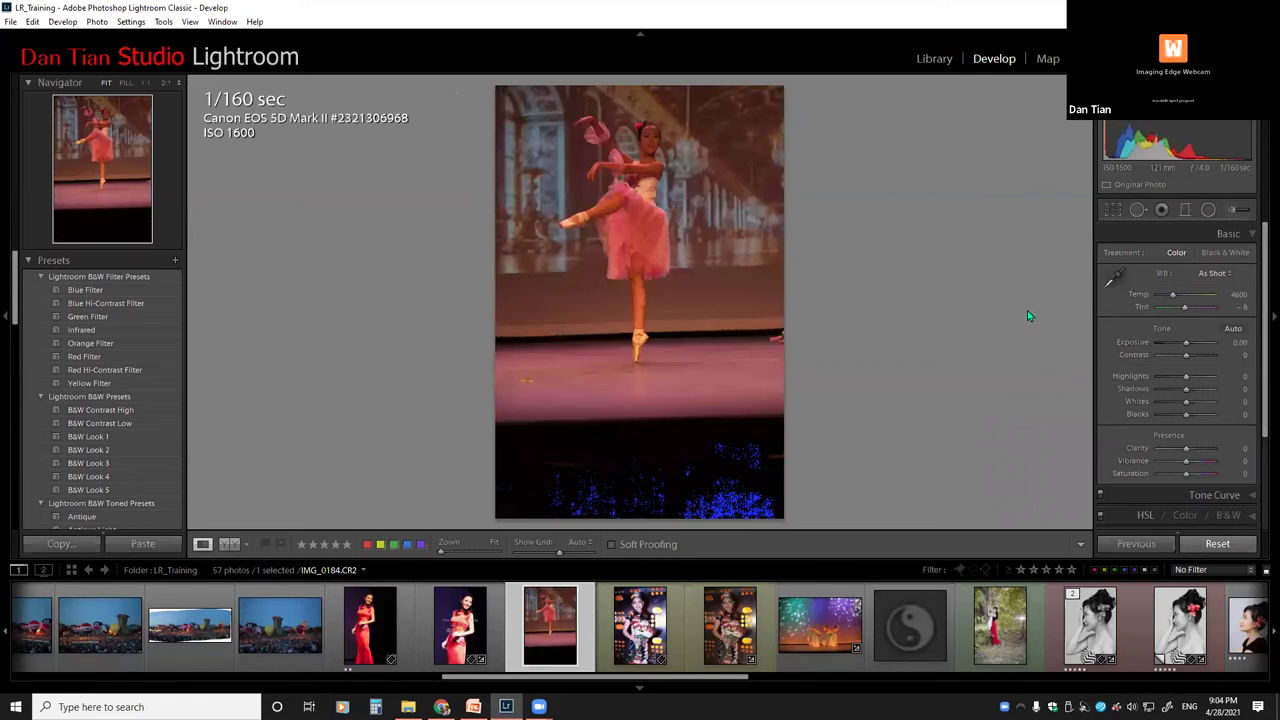
key(alt+Tab)
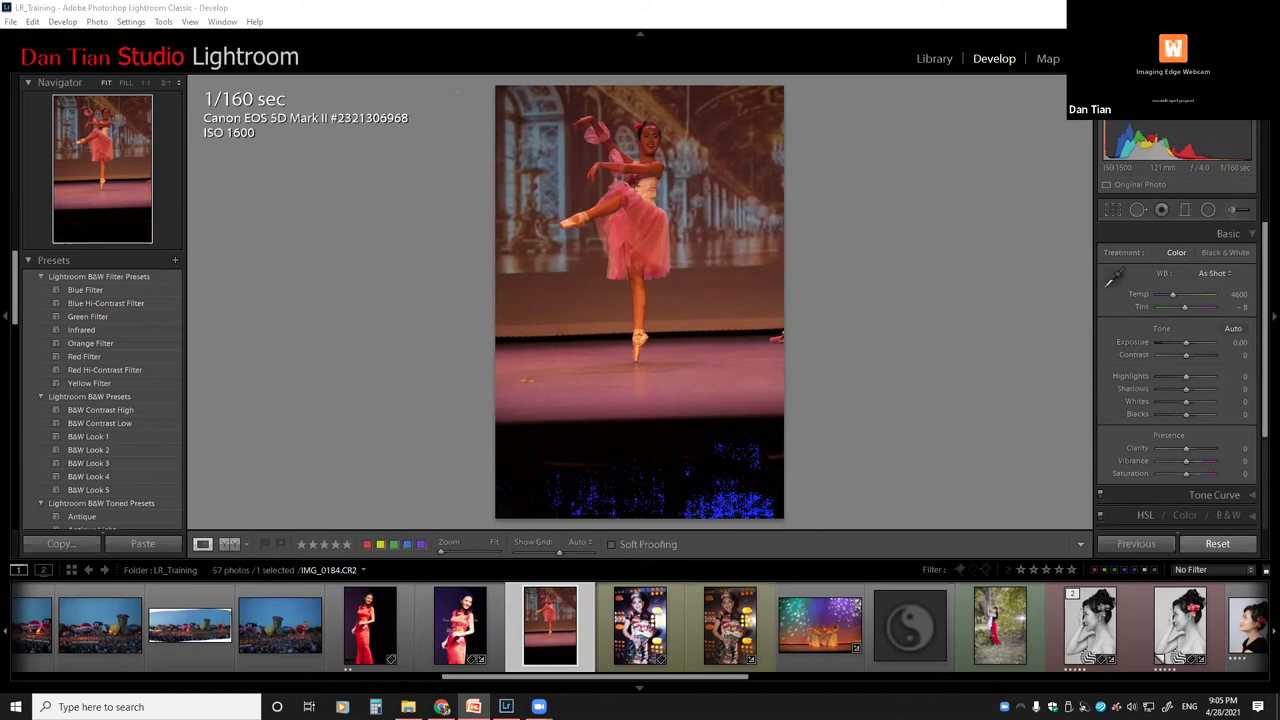
click(1078, 632)
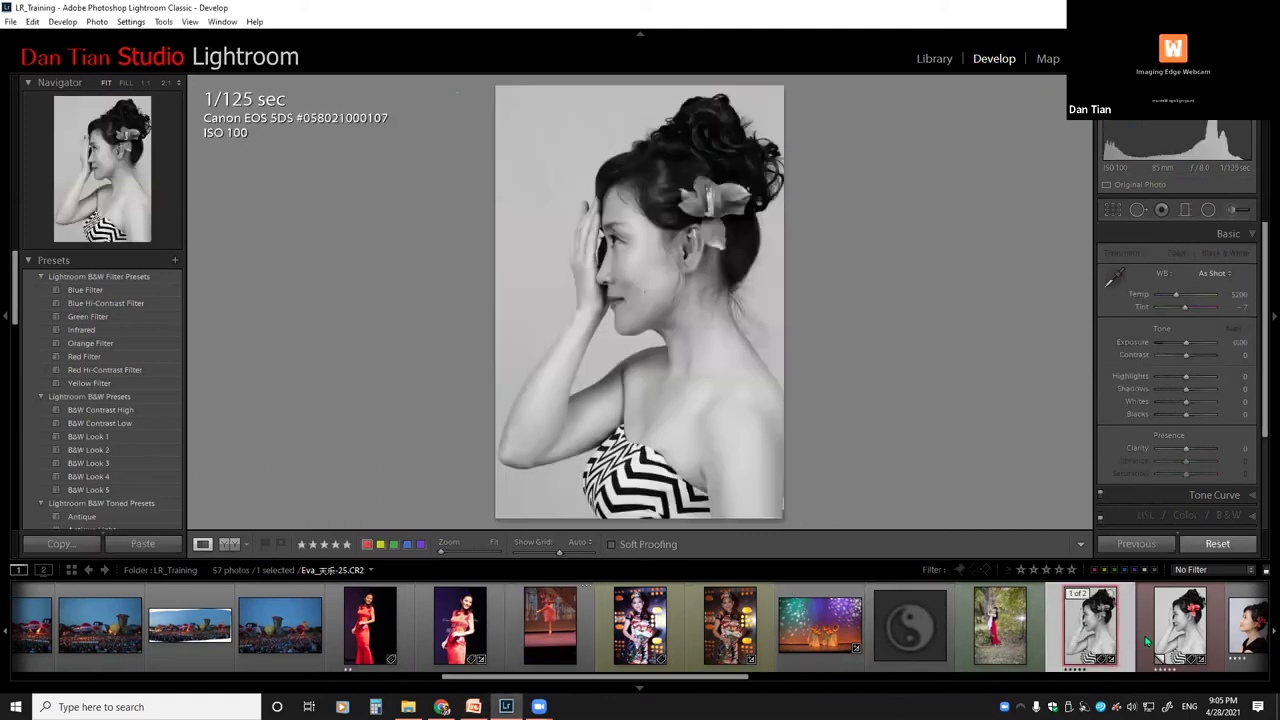
Open the red-flower virtual copy, then the two-women portrait (Temp 6100, Tint −6).
click(1185, 641)
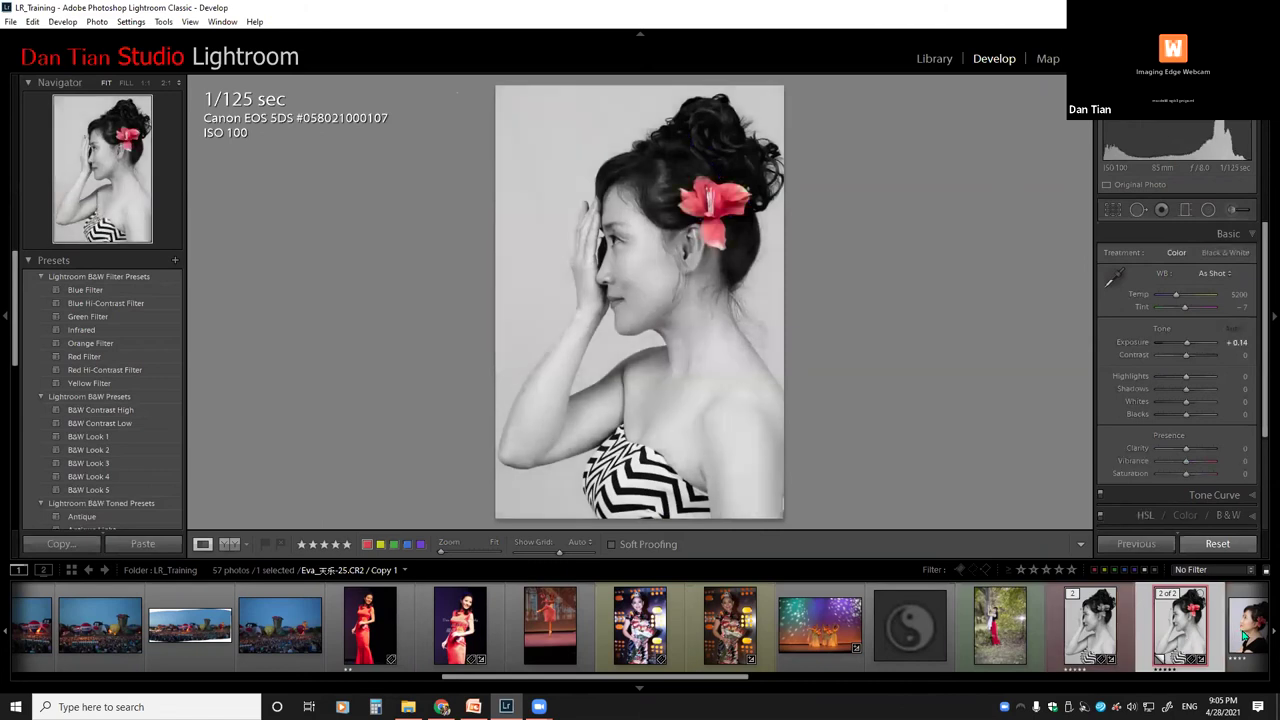
click(1244, 622)
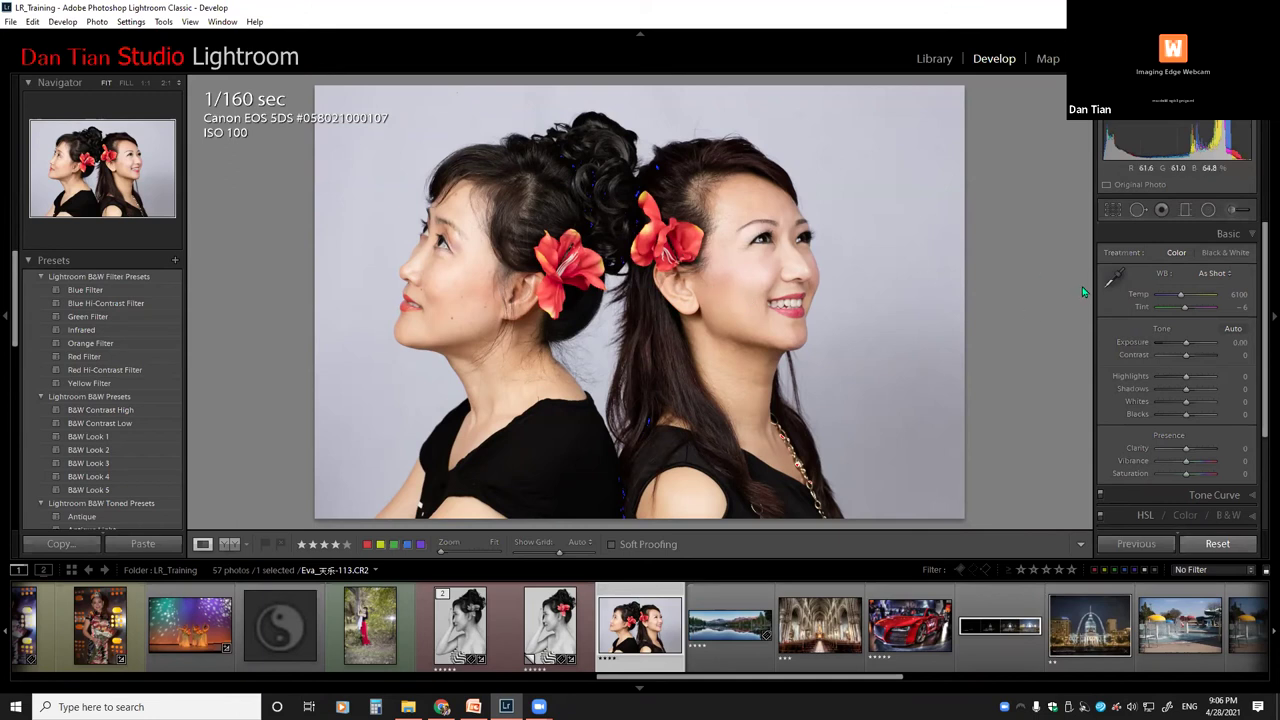
click(1224, 255)
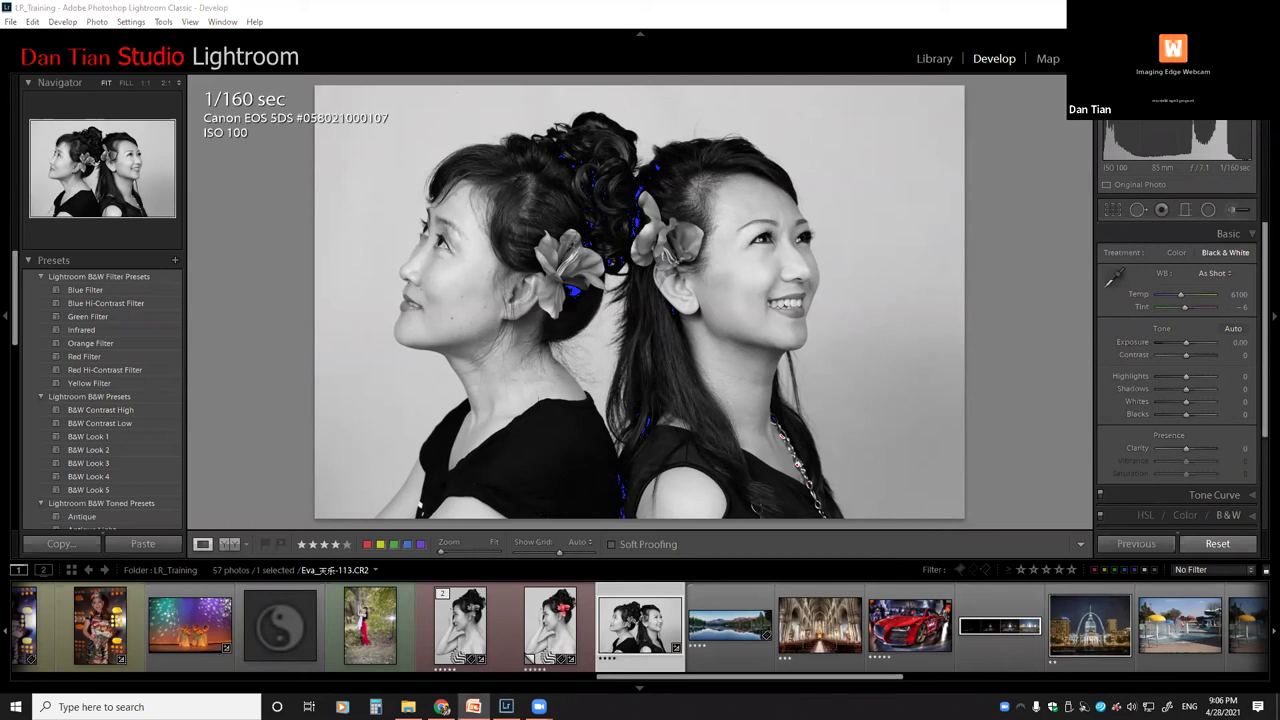
click(1033, 378)
click(1218, 544)
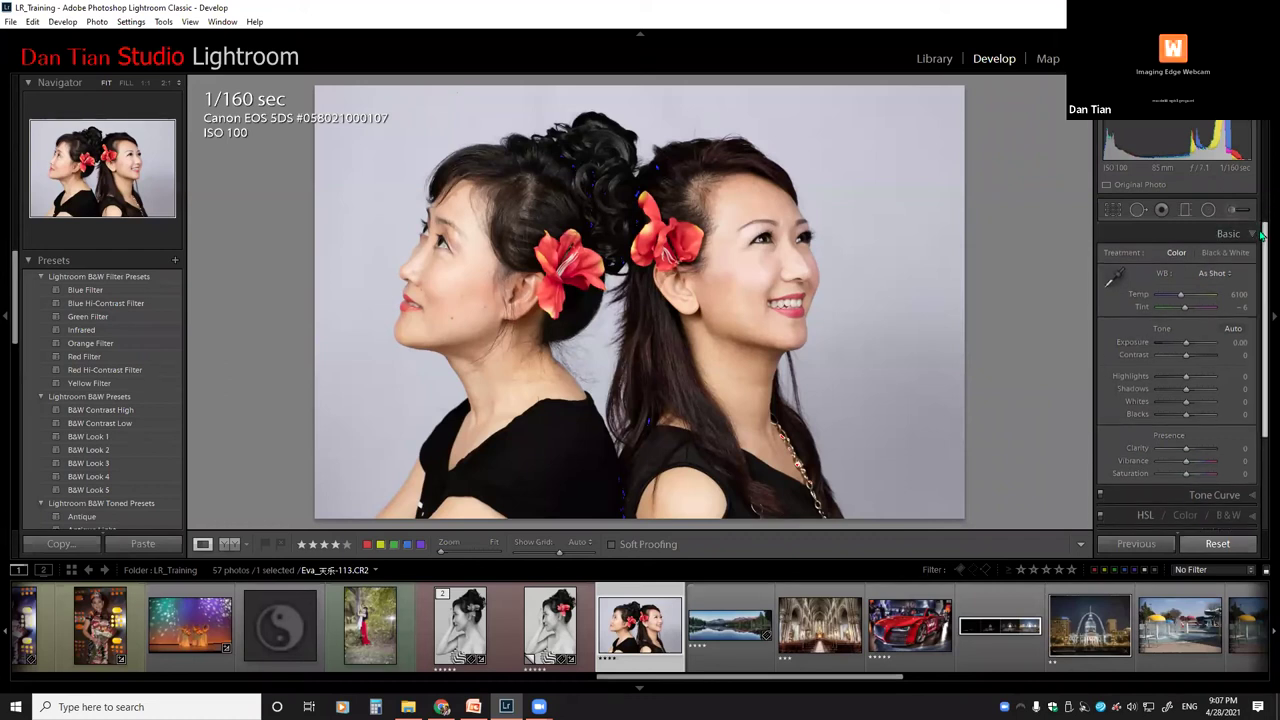
scroll(1262, 265, down, 2)
scroll(1262, 265, down, 2)
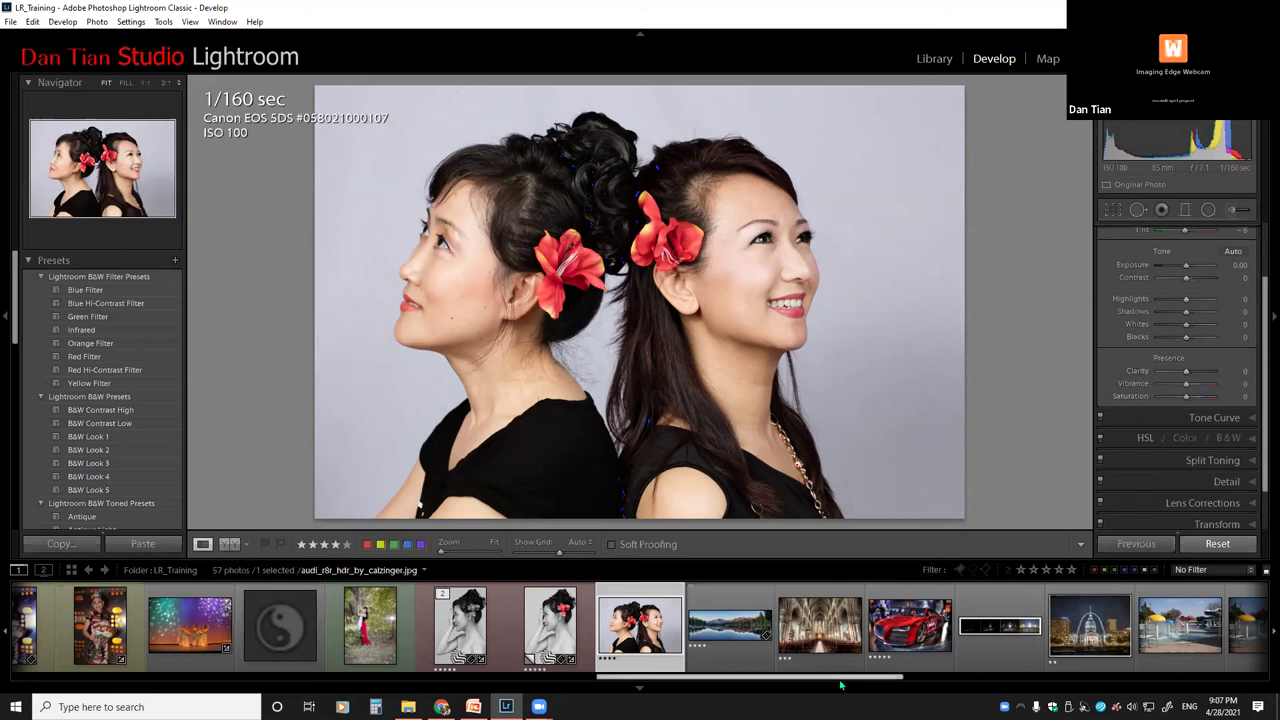
drag(840, 685, 461, 677)
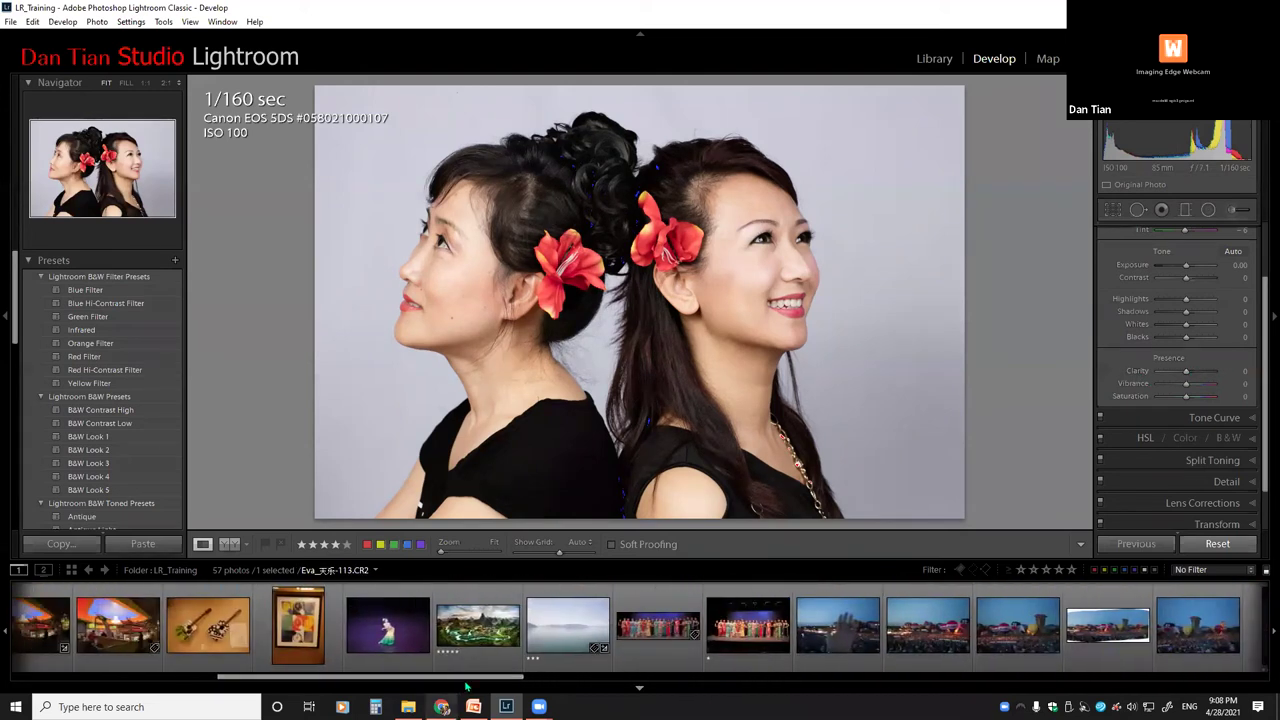
Open the misty lake photo and set Exposure +0.77, Contrast +81, Clarity +50.
click(555, 636)
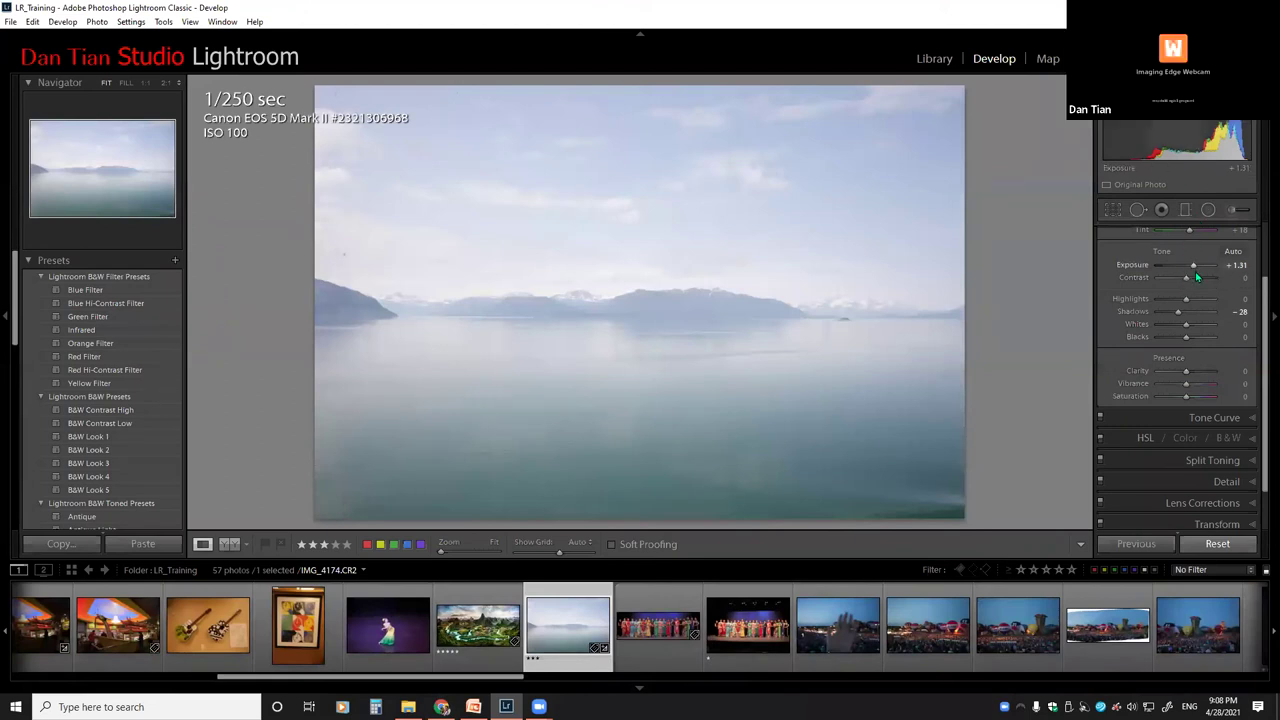
drag(1191, 280, 1209, 277)
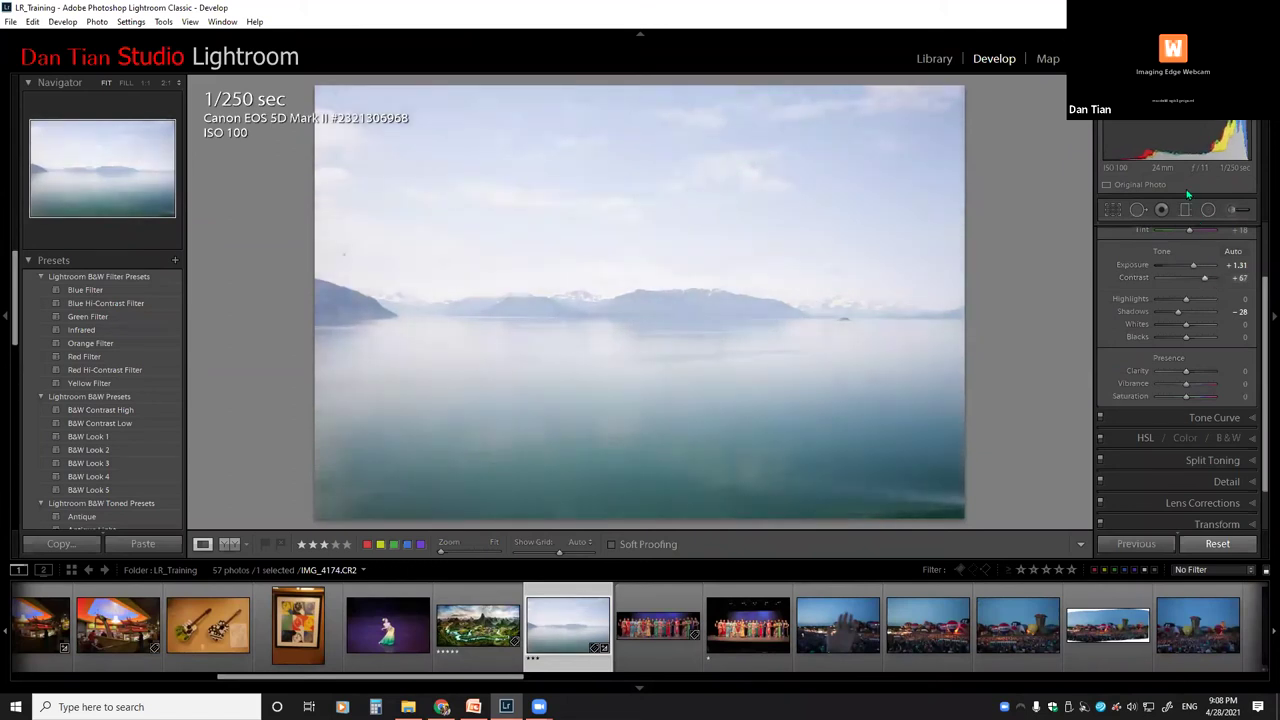
drag(1190, 140, 1166, 140)
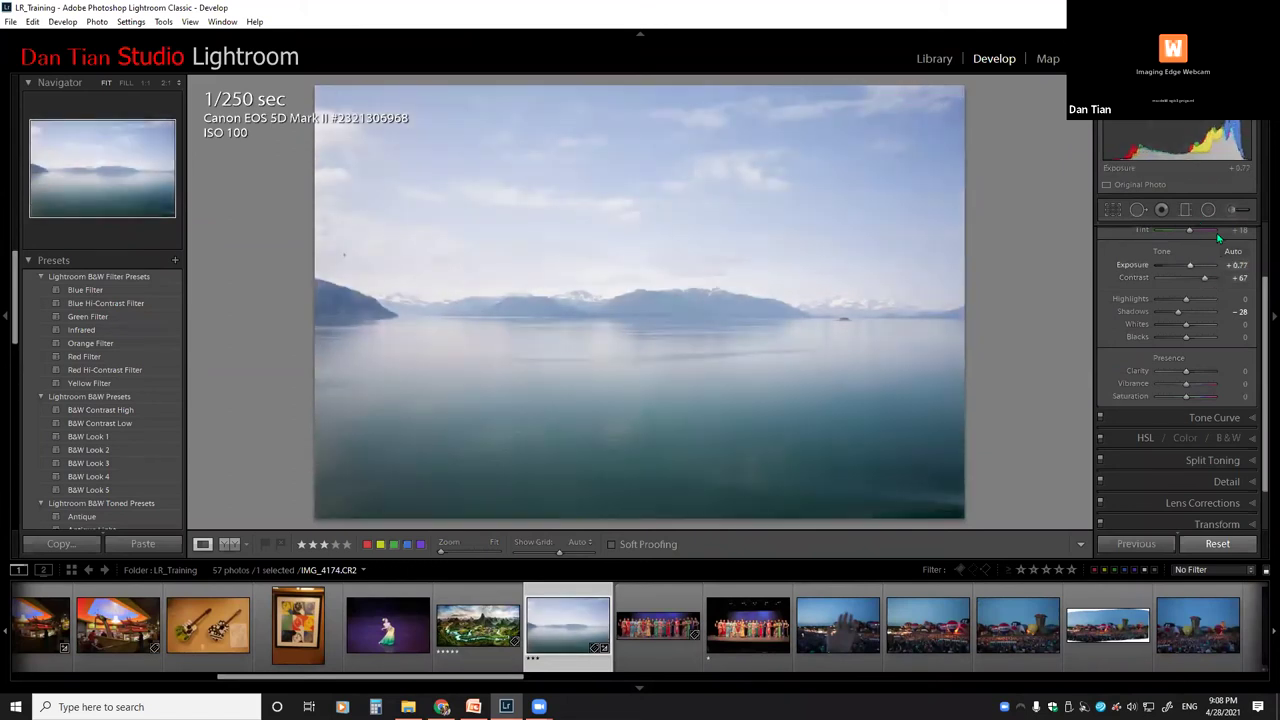
drag(1207, 278, 1210, 277)
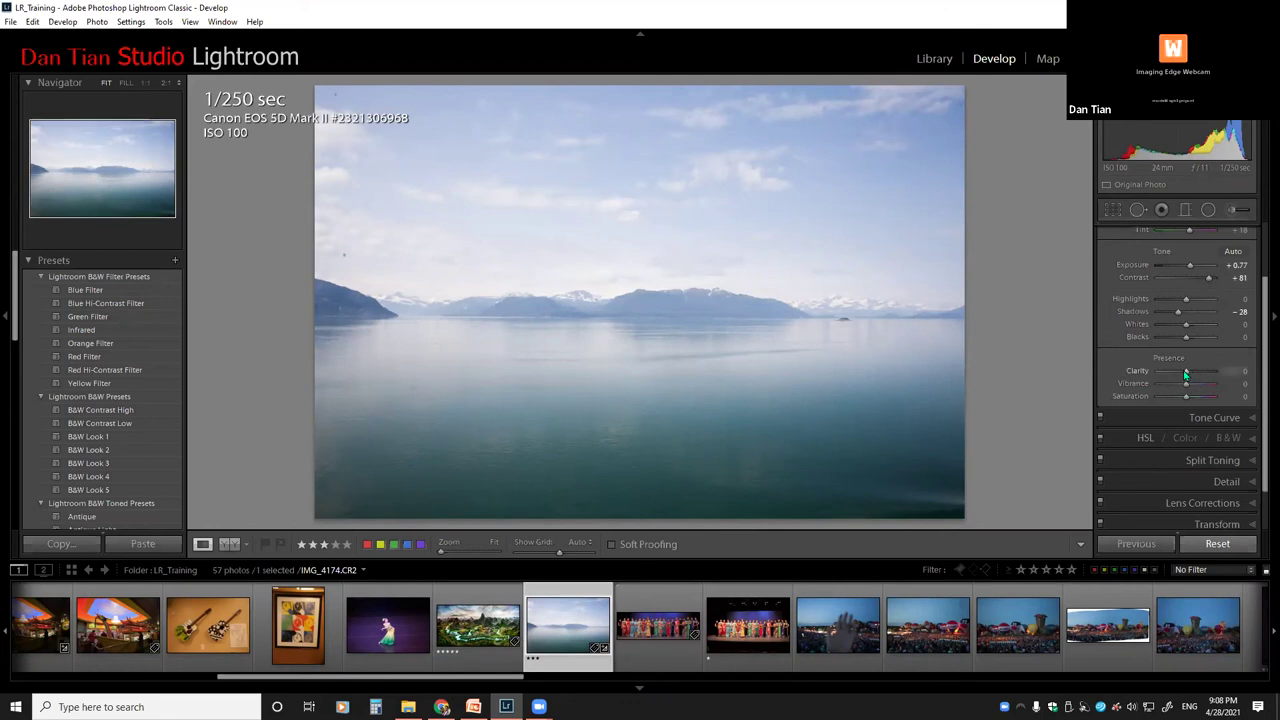
drag(1188, 376, 1198, 369)
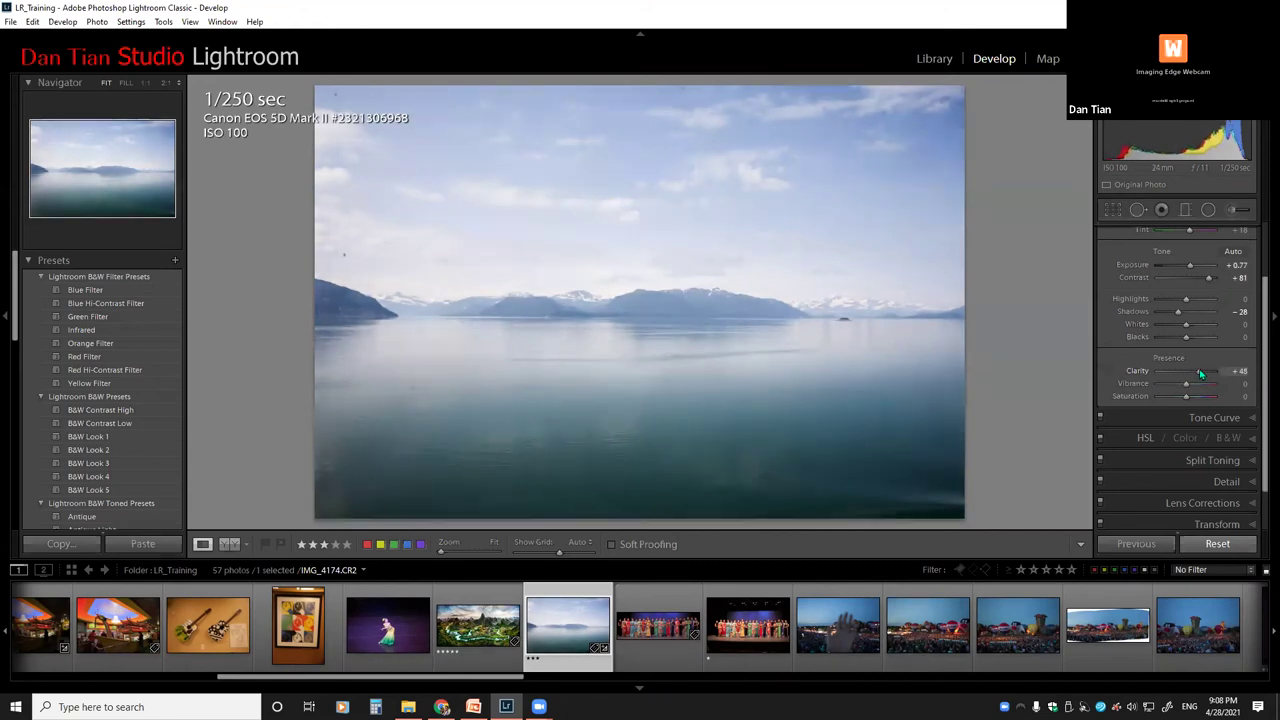
click(707, 304)
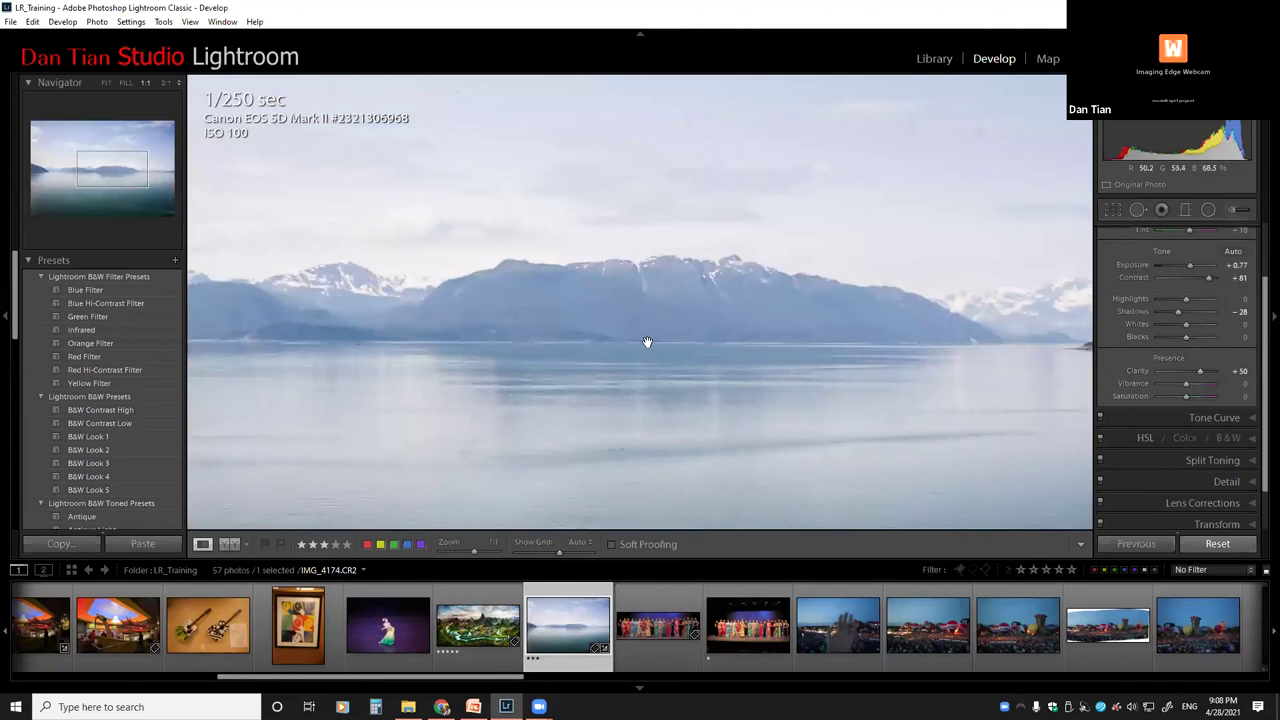
Compare before and after on the mountains at 2:1, then return to Fit view.
key(ctrl+equal)
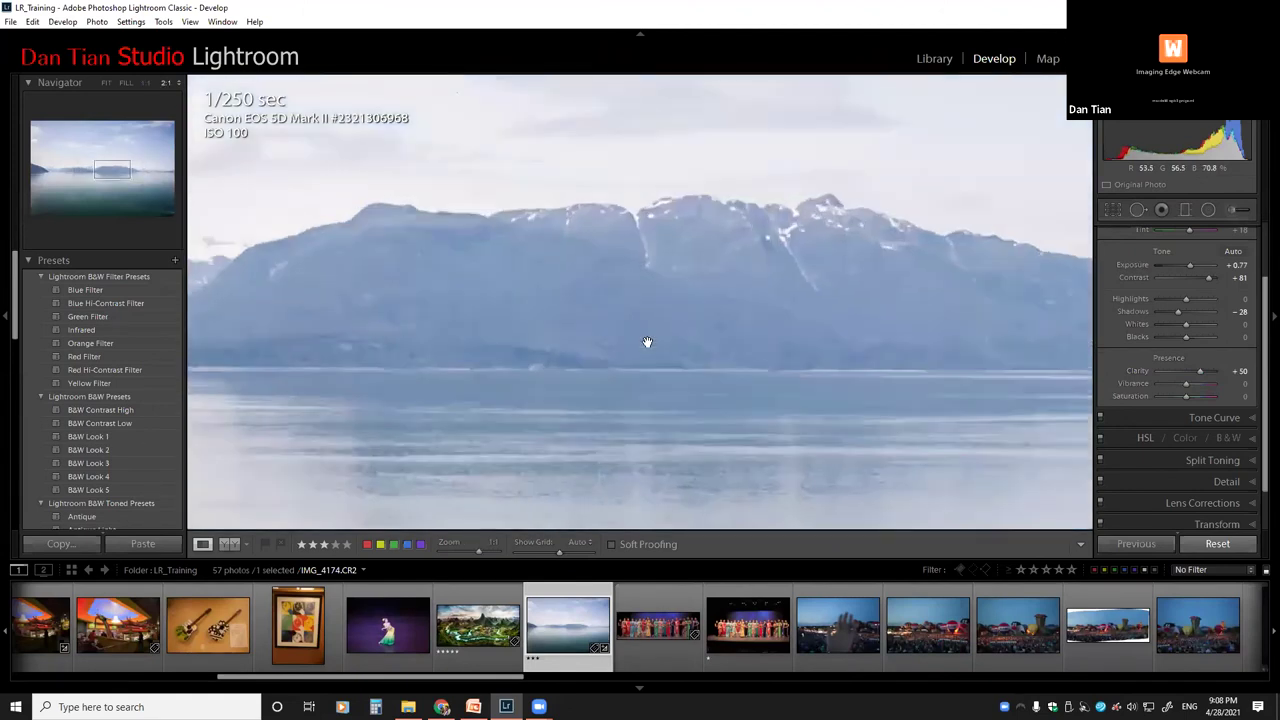
drag(766, 297, 669, 316)
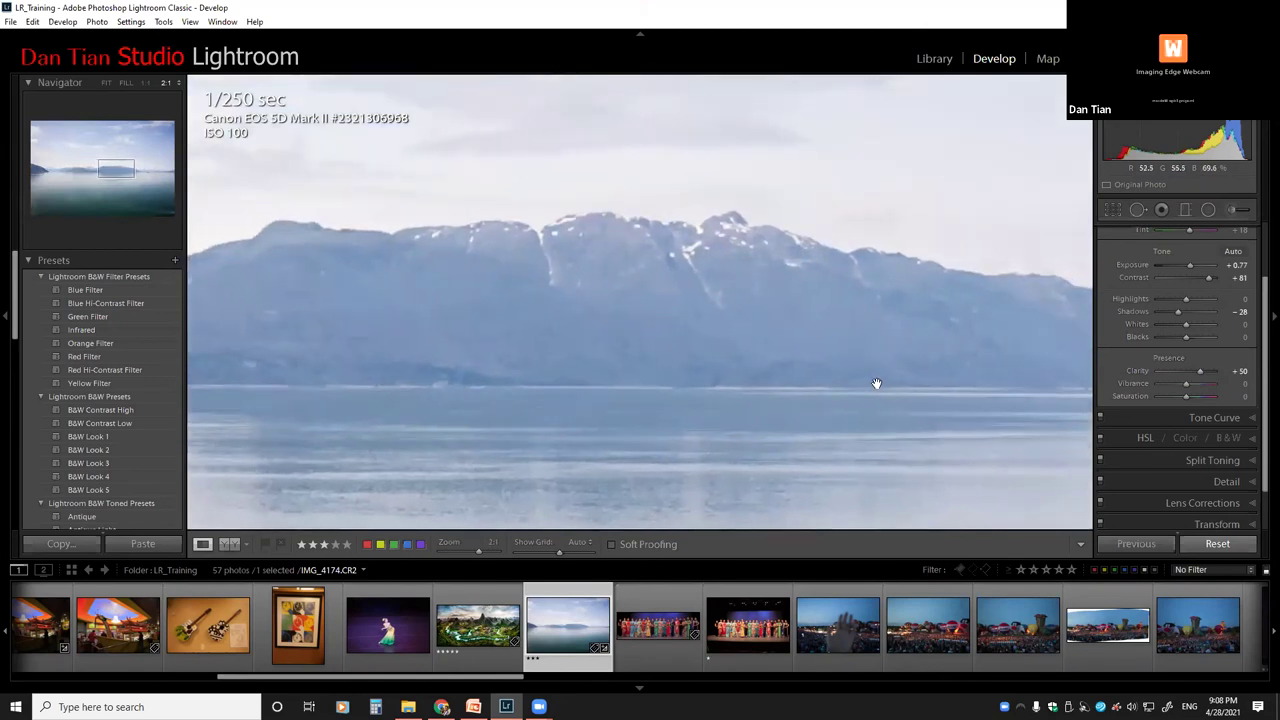
key(backslash)
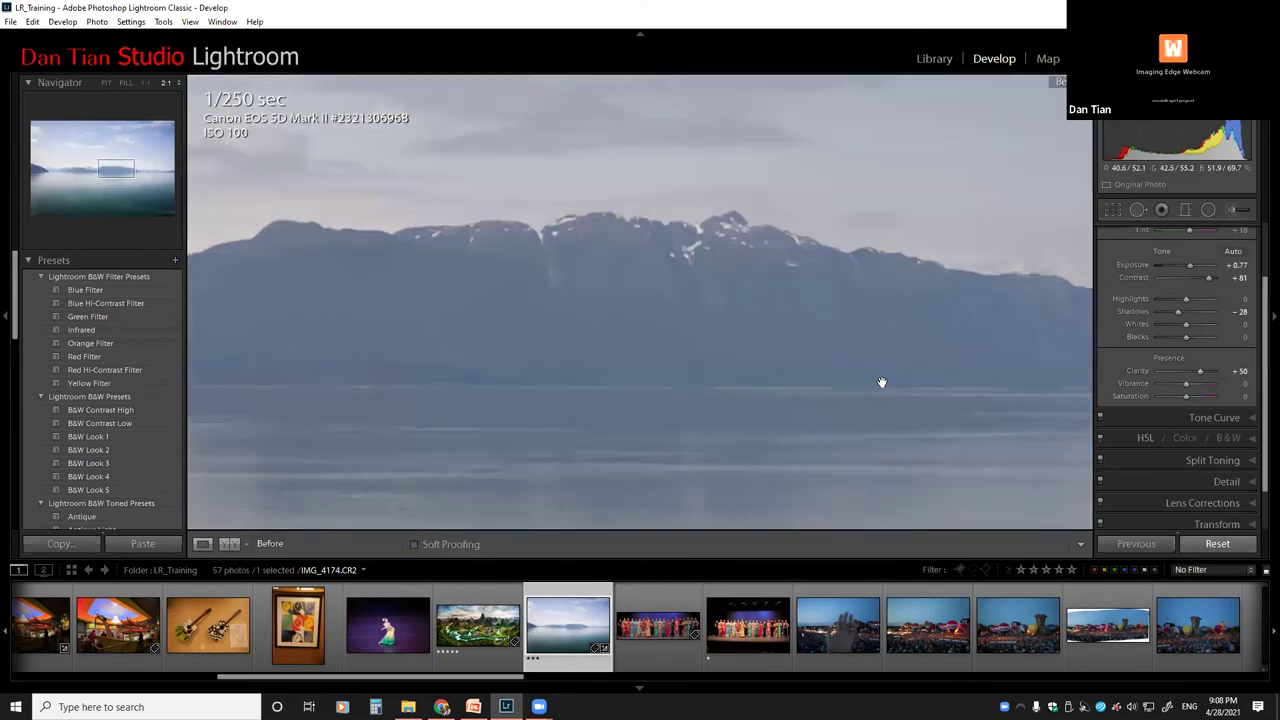
key(backslash)
key(backslash)
key(backslash)
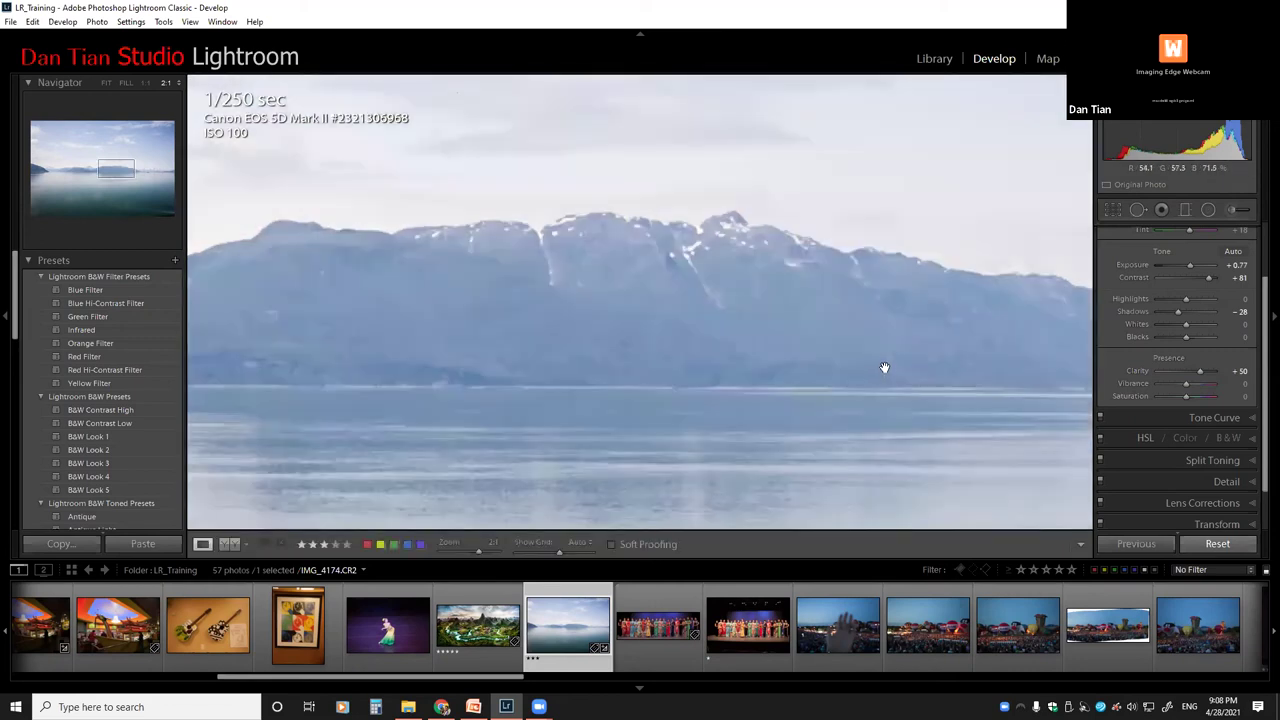
key(backslash)
key(backslash)
click(804, 384)
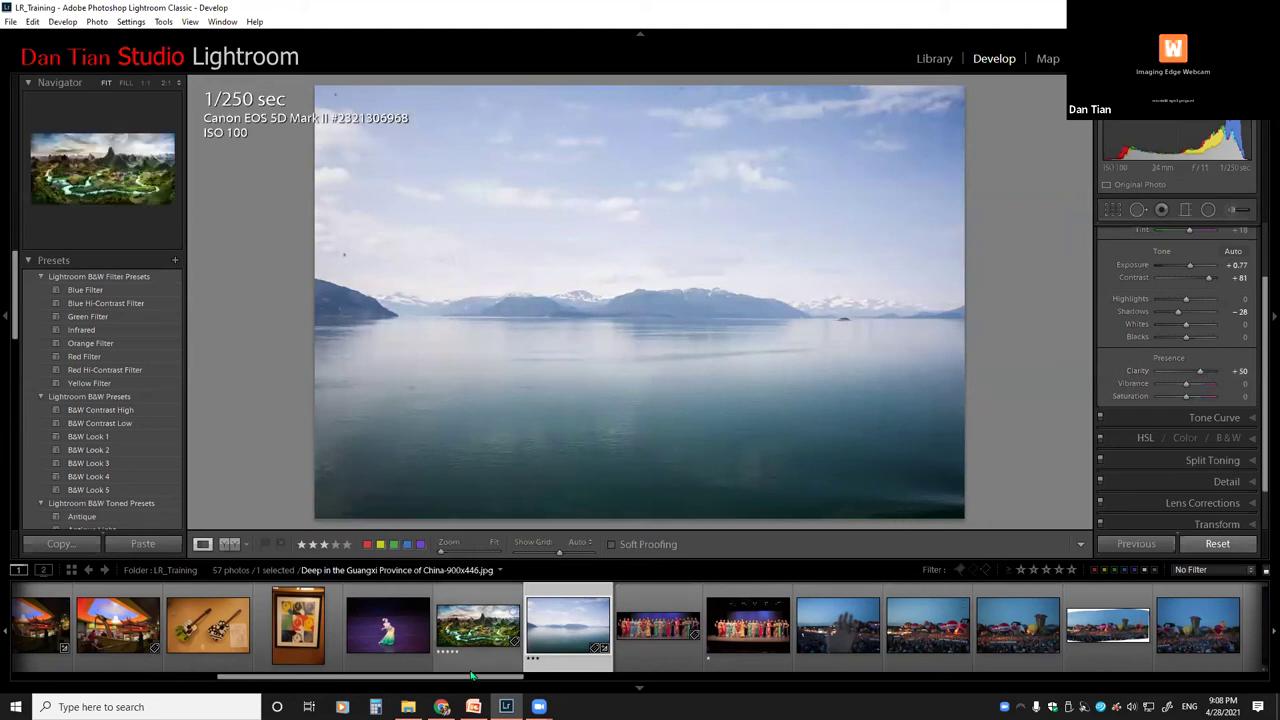
drag(472, 673, 747, 684)
Open the two-women portrait and lower its Clarity to −14.
click(1080, 628)
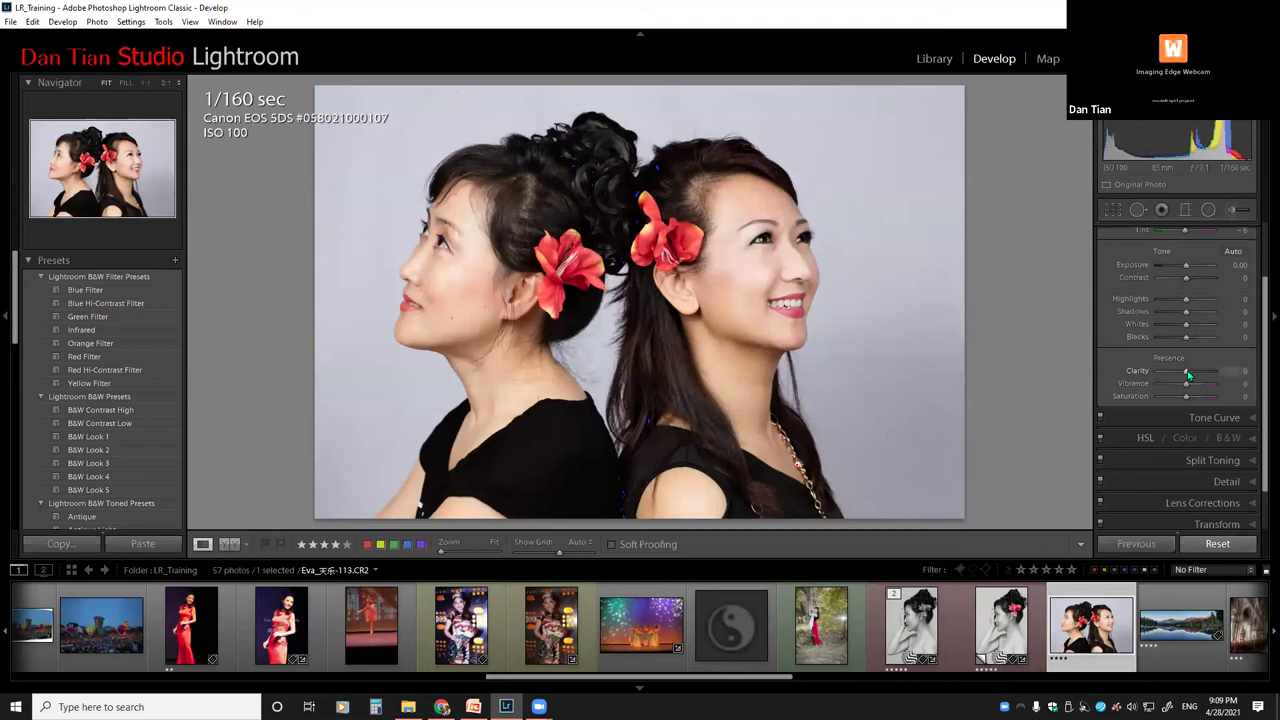
drag(1188, 374, 1186, 376)
drag(1186, 376, 1187, 379)
drag(1187, 379, 1185, 379)
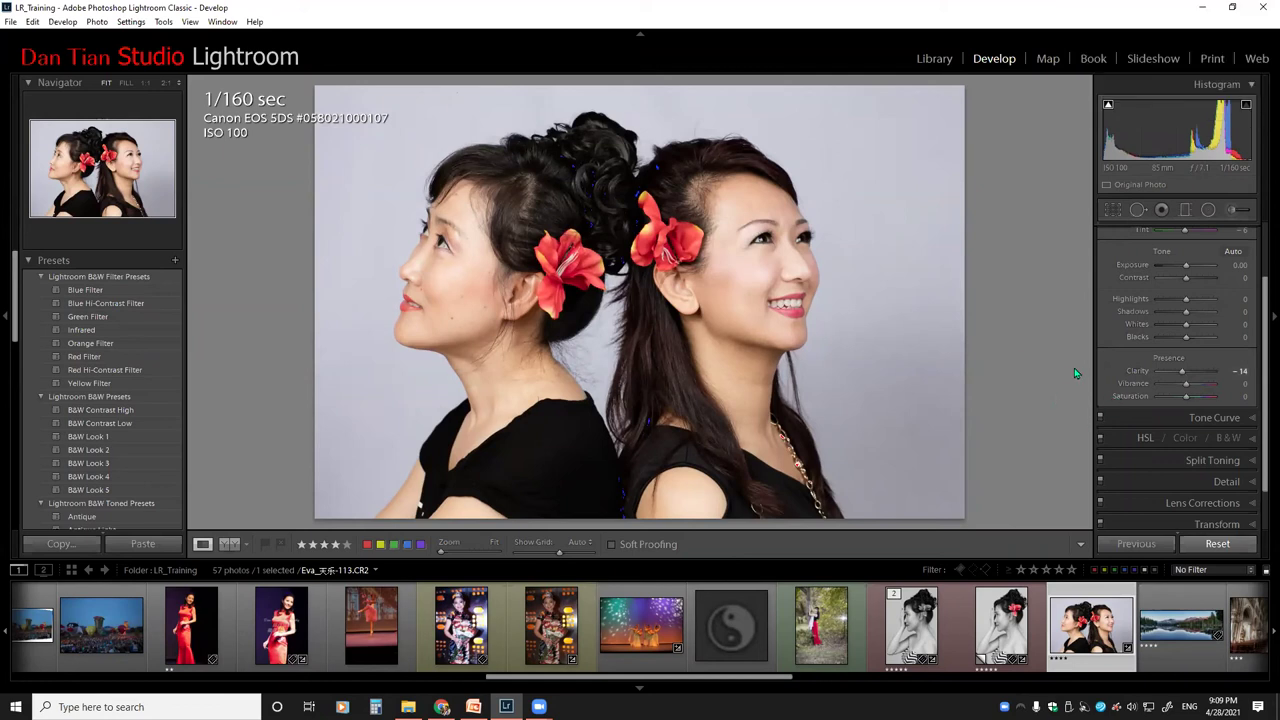
click(1235, 210)
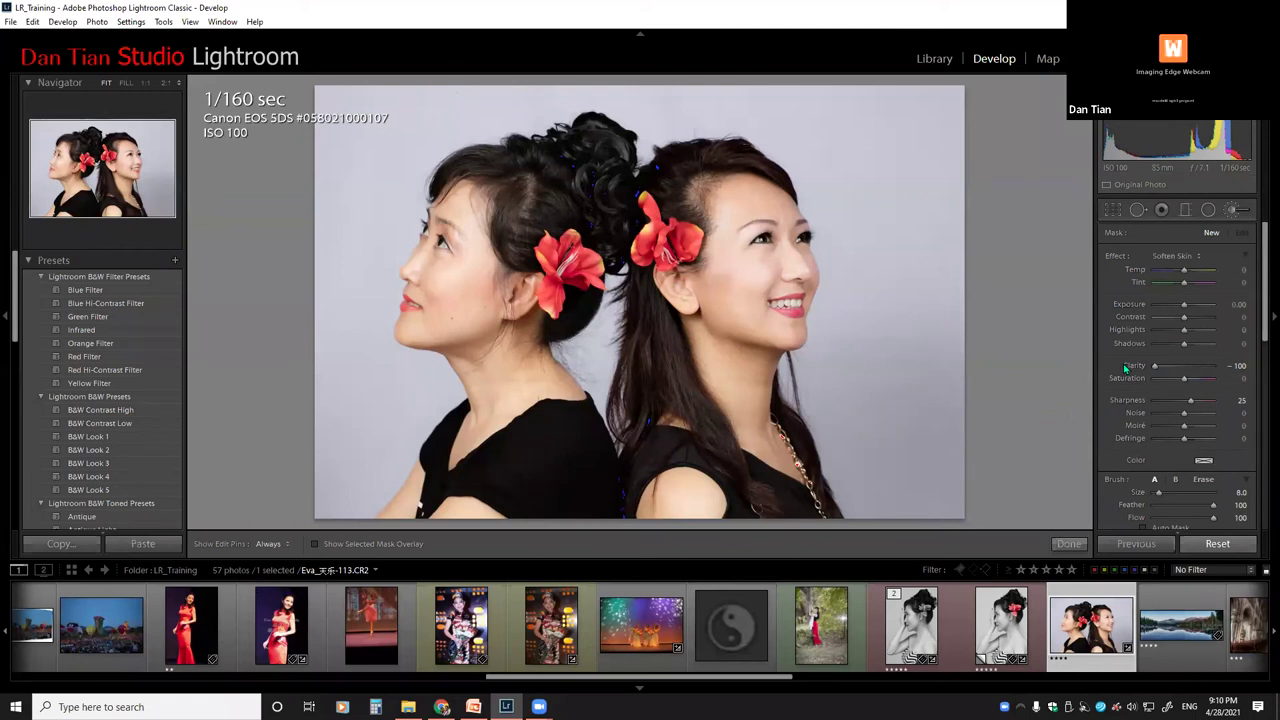
click(1236, 209)
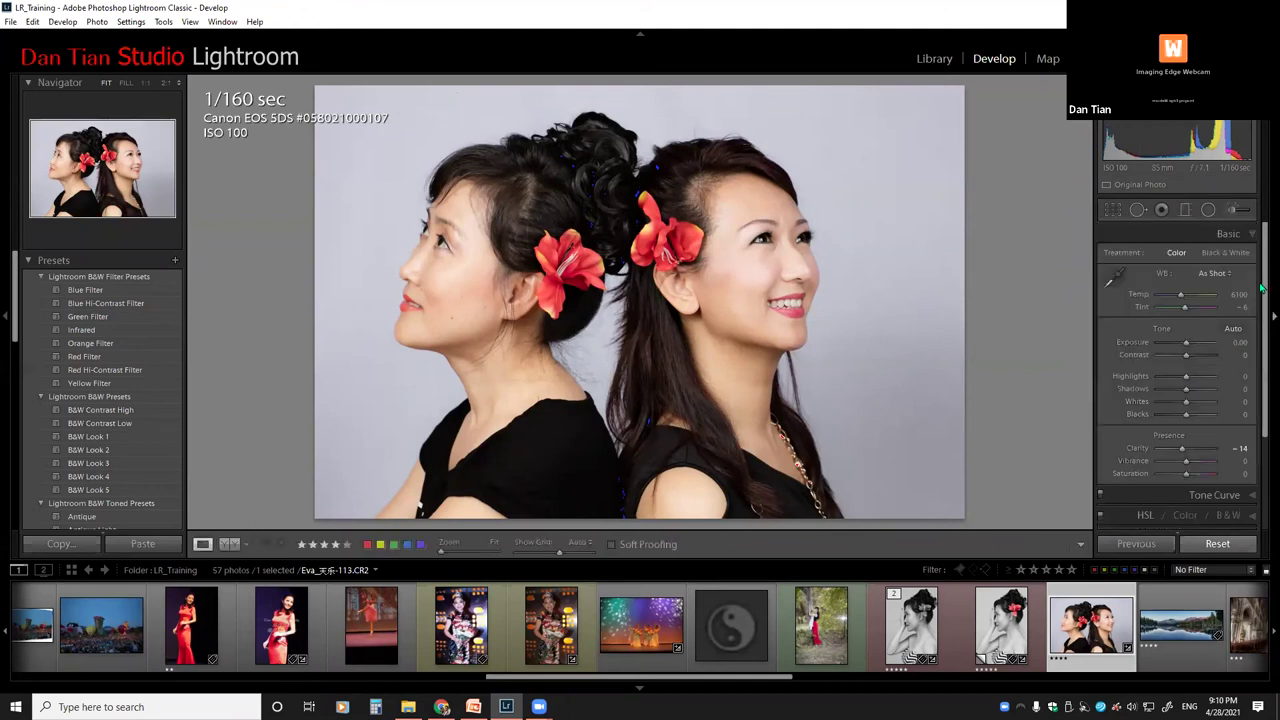
scroll(1135, 396, down, 2)
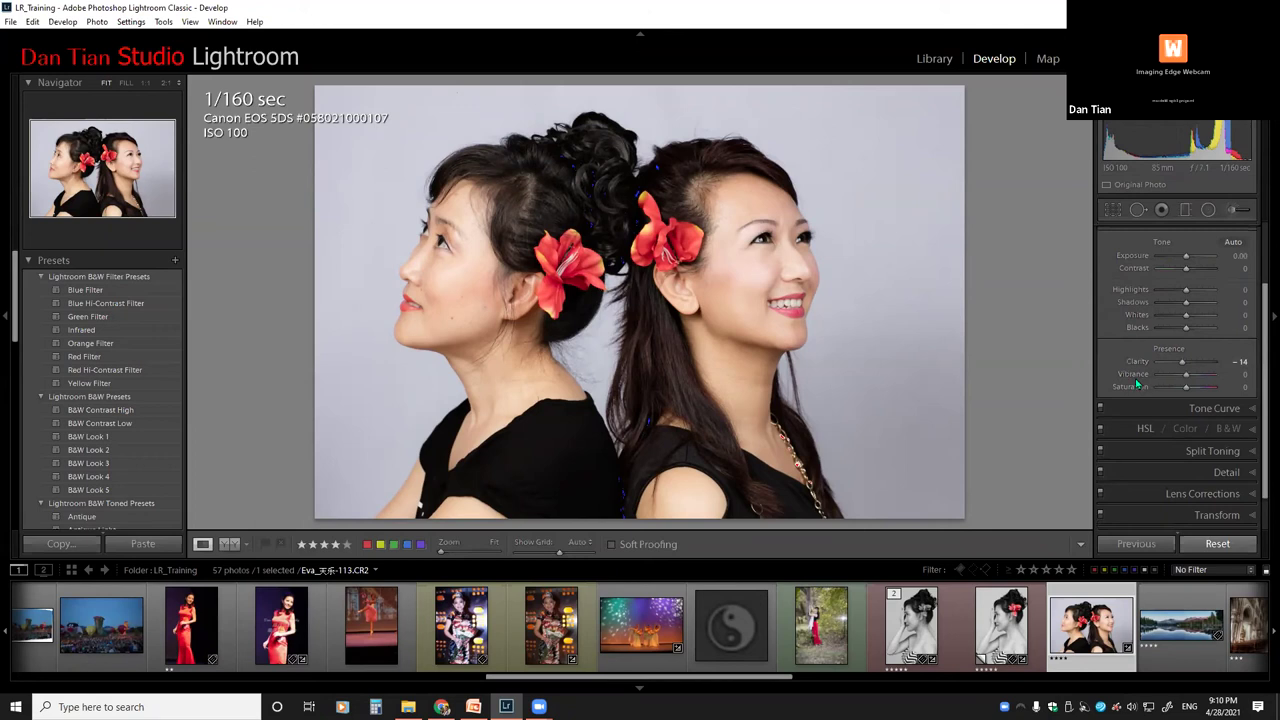
key(alt+Tab)
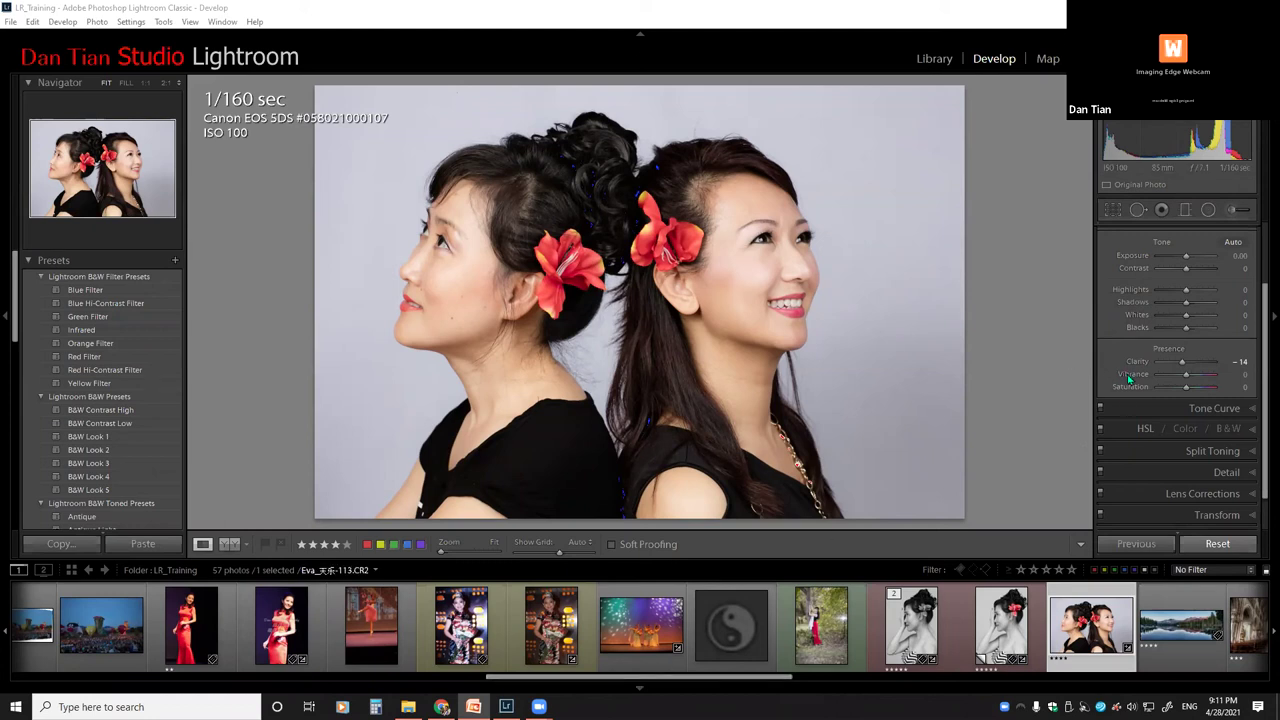
drag(594, 684, 268, 686)
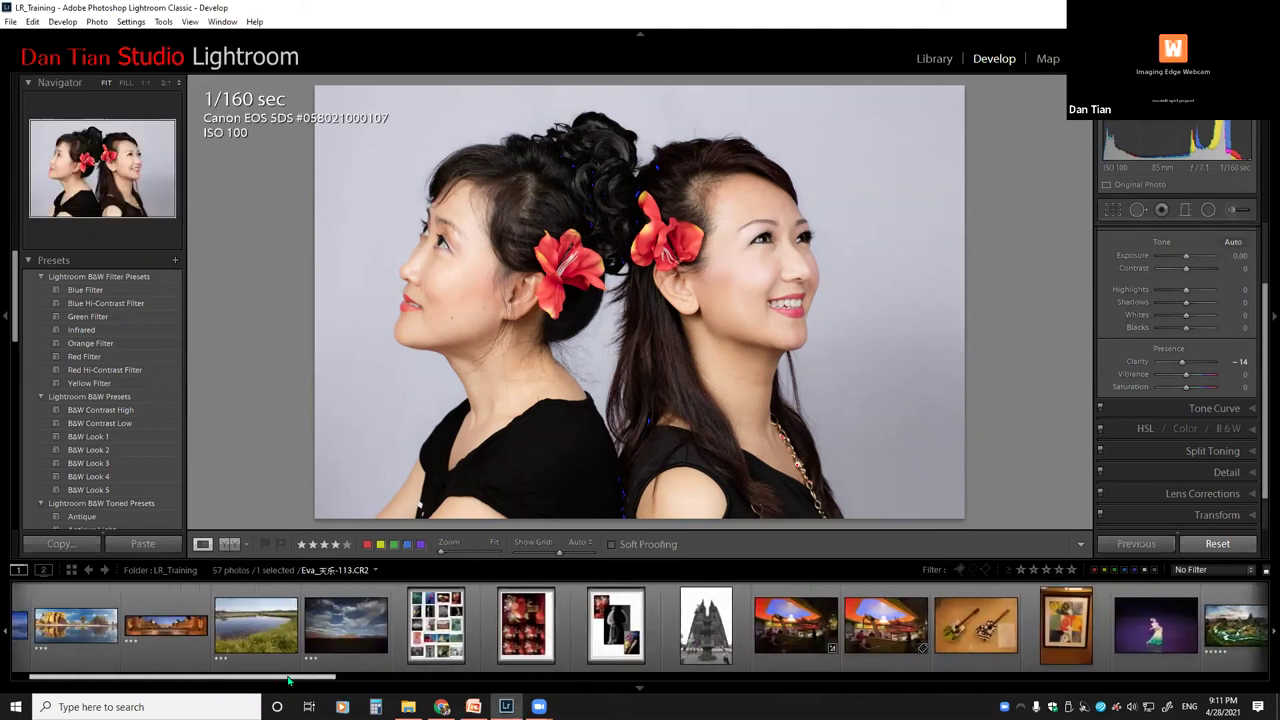
Open IMG_8298.CR2 and set Clarity +21 and Vibrance +100.
click(245, 625)
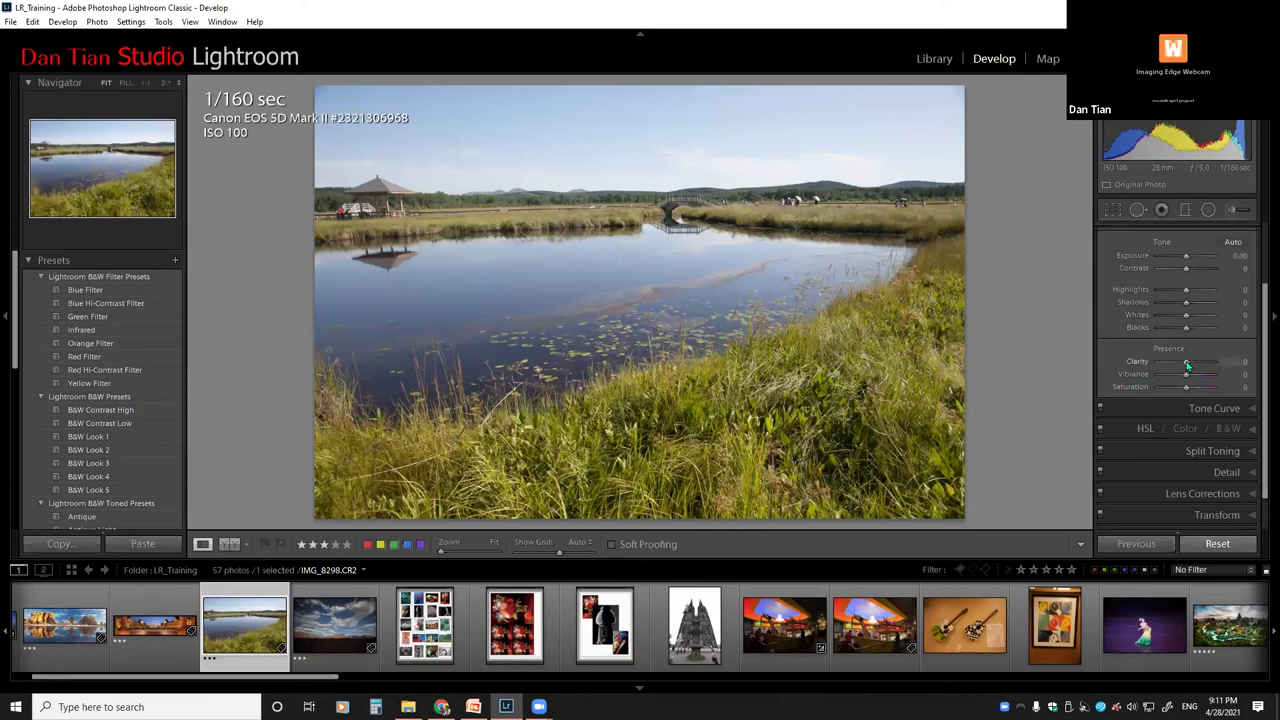
drag(1188, 366, 1193, 365)
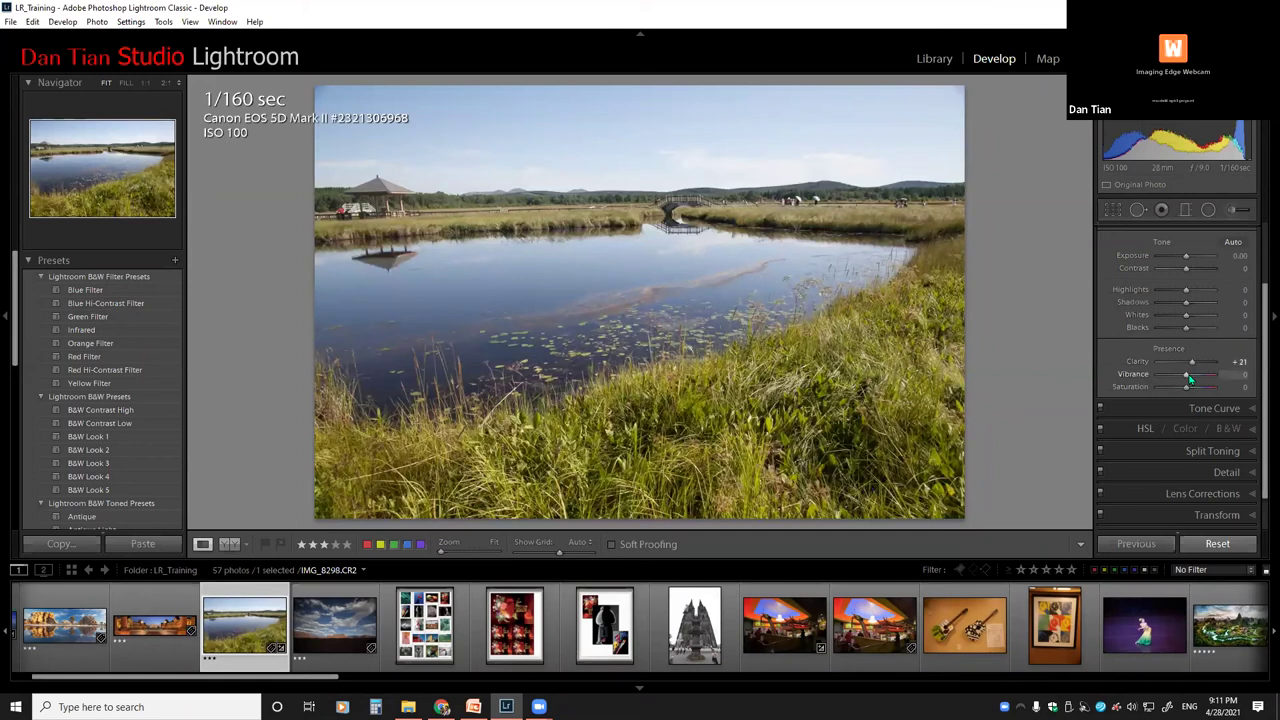
drag(1190, 379, 1220, 382)
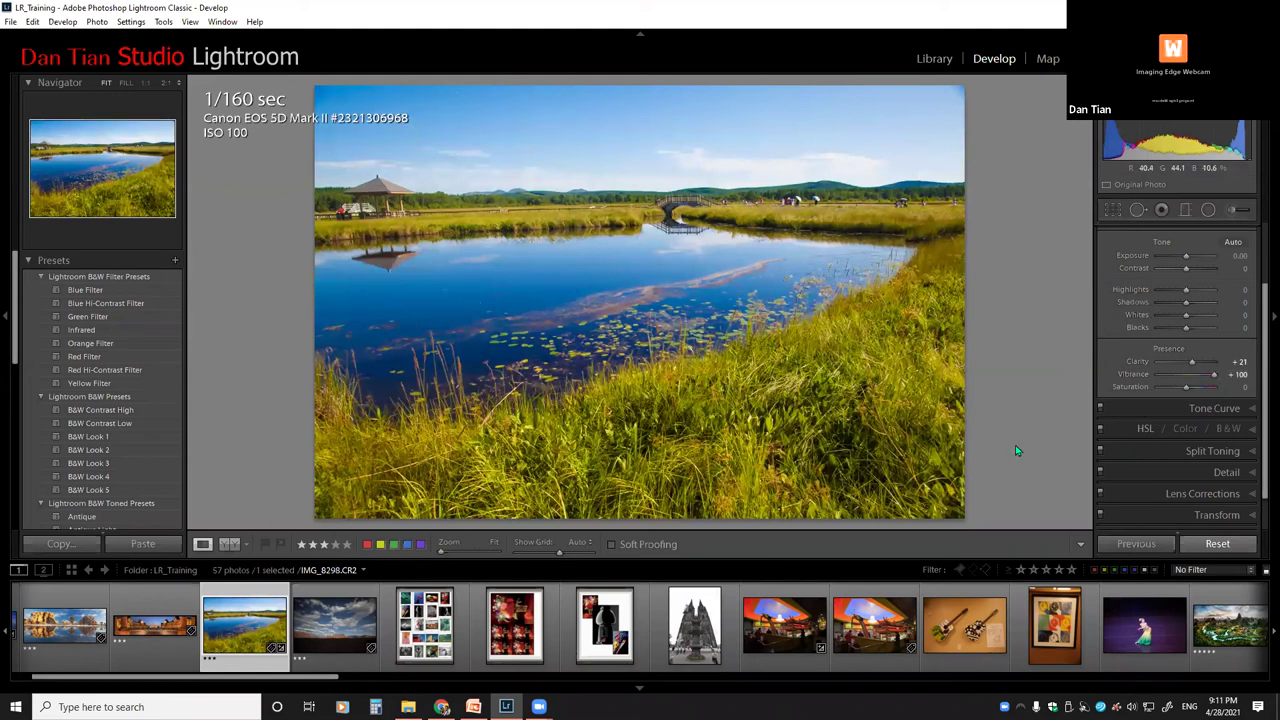
Try Vibrance +67 and Saturation +100, settling on Vibrance +40 and Saturation +5.
drag(1215, 377, 1205, 379)
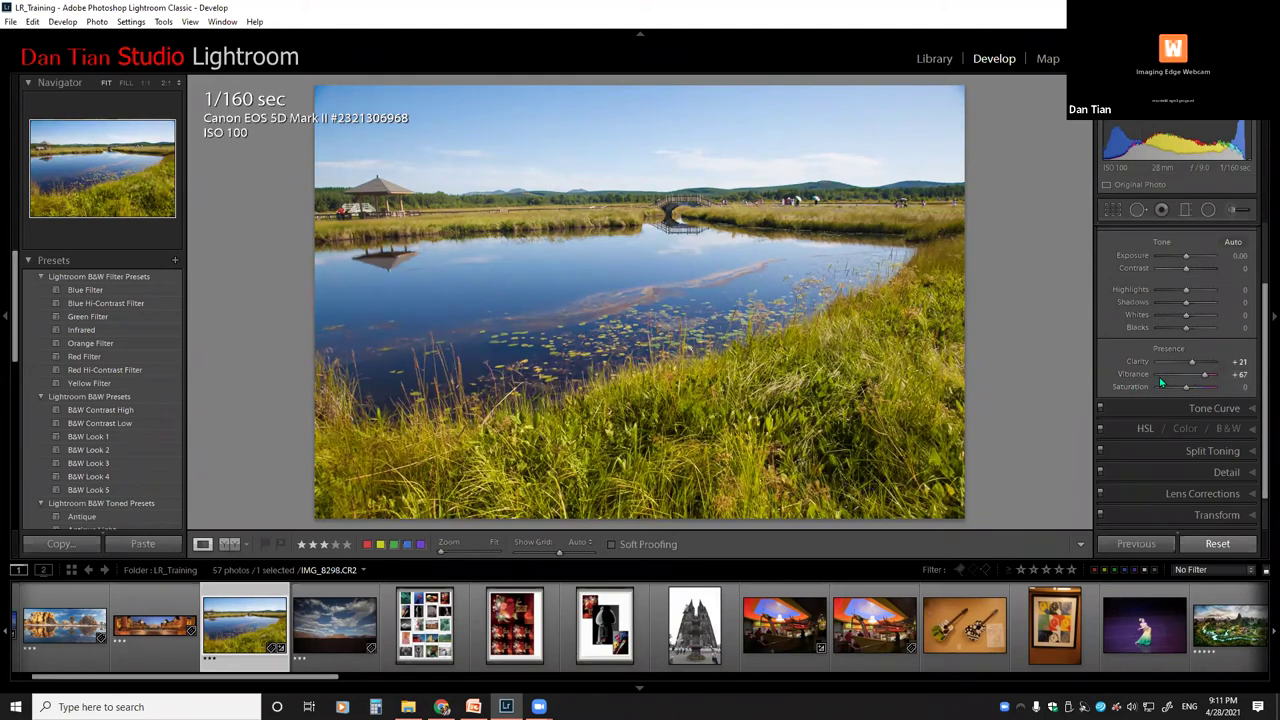
drag(1189, 393, 1236, 392)
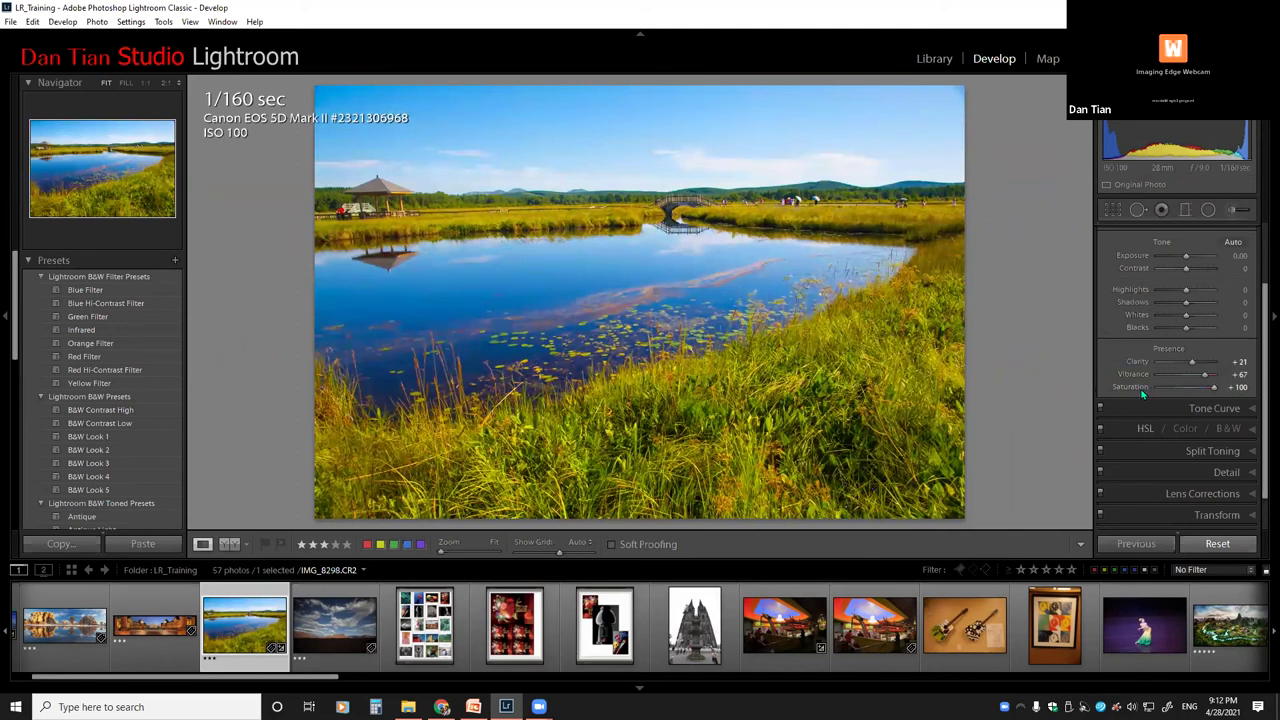
drag(1215, 390, 1189, 394)
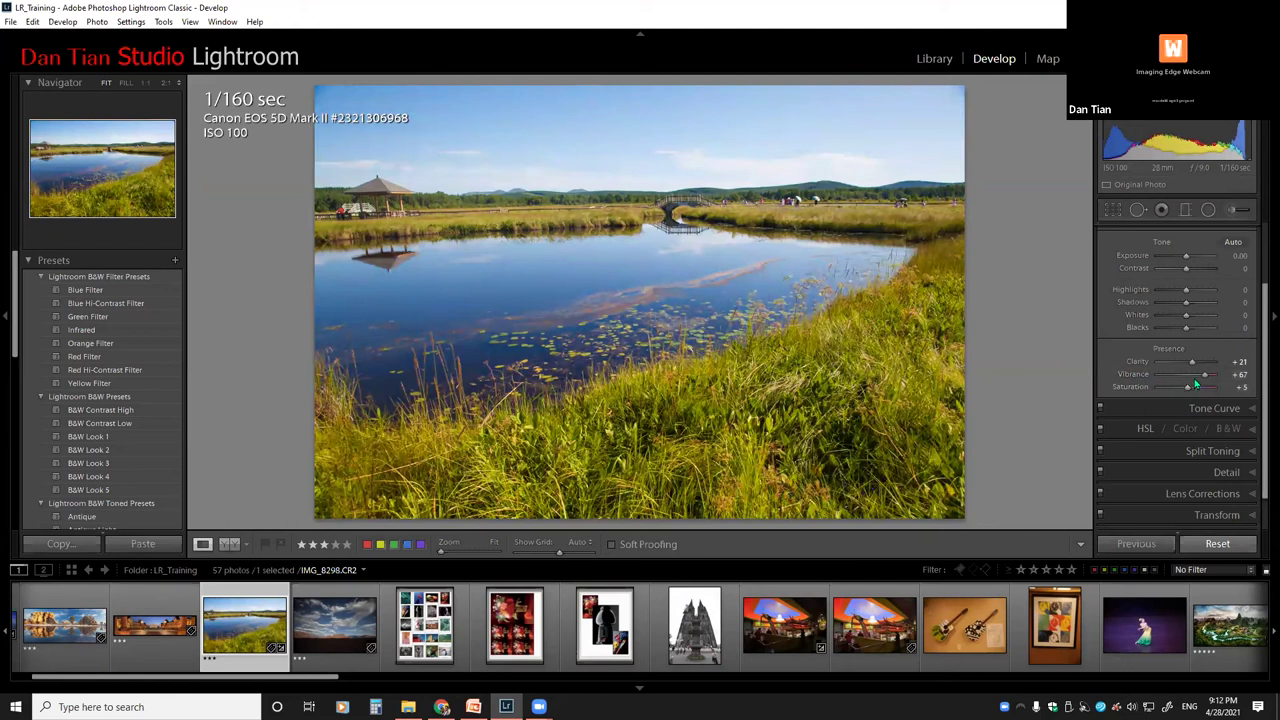
drag(1204, 377, 1197, 377)
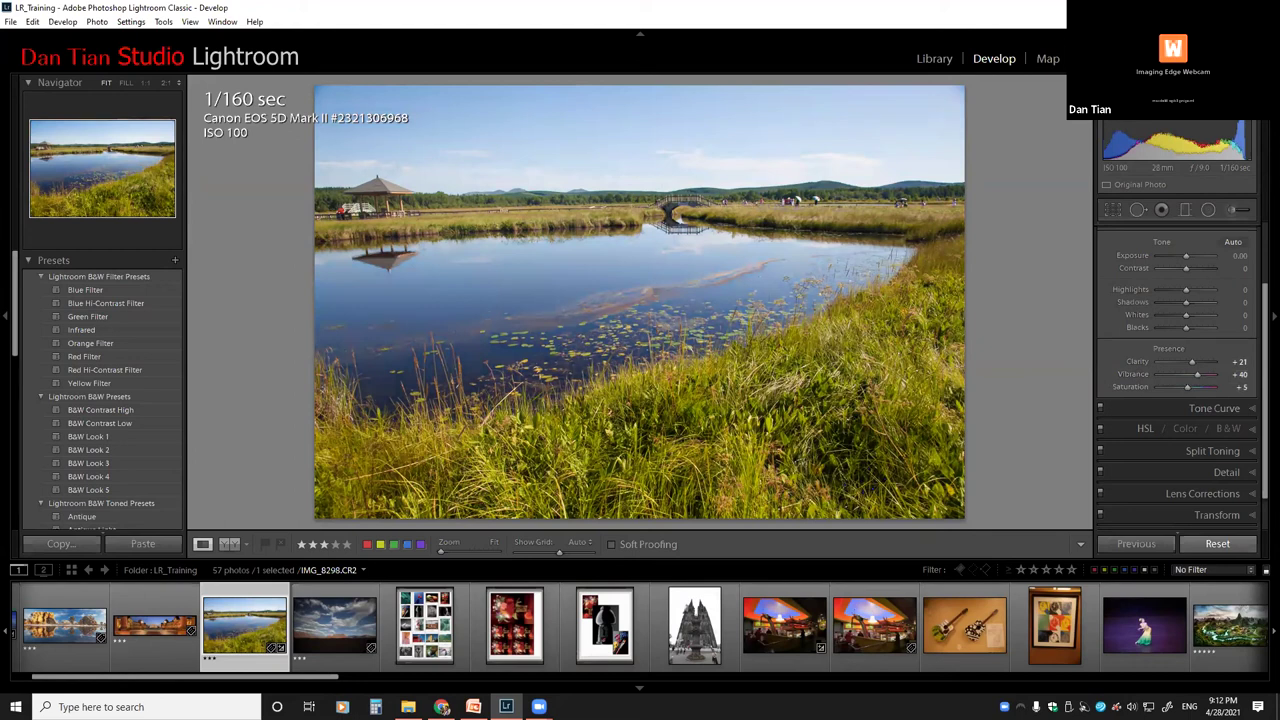
click(473, 707)
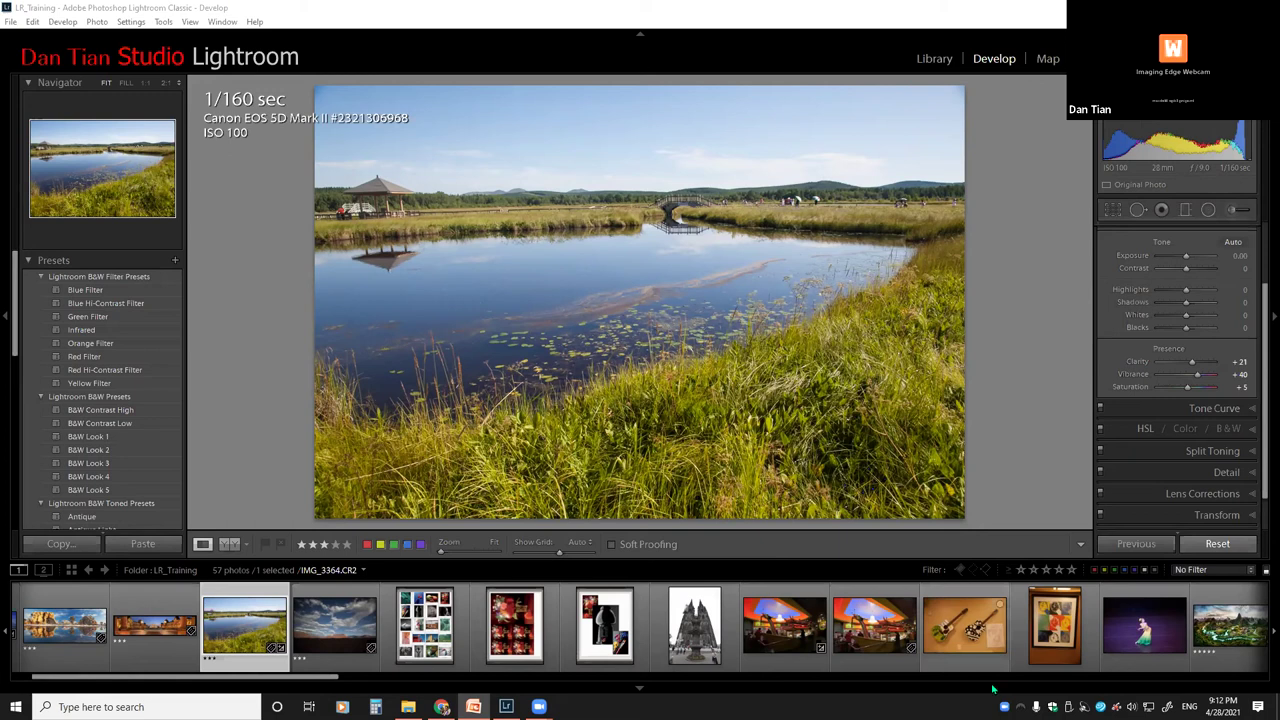
drag(323, 683, 1100, 698)
On the sun-hat portrait, set Clarity −12 and Vibrance +40, then push Saturation to +100.
click(957, 634)
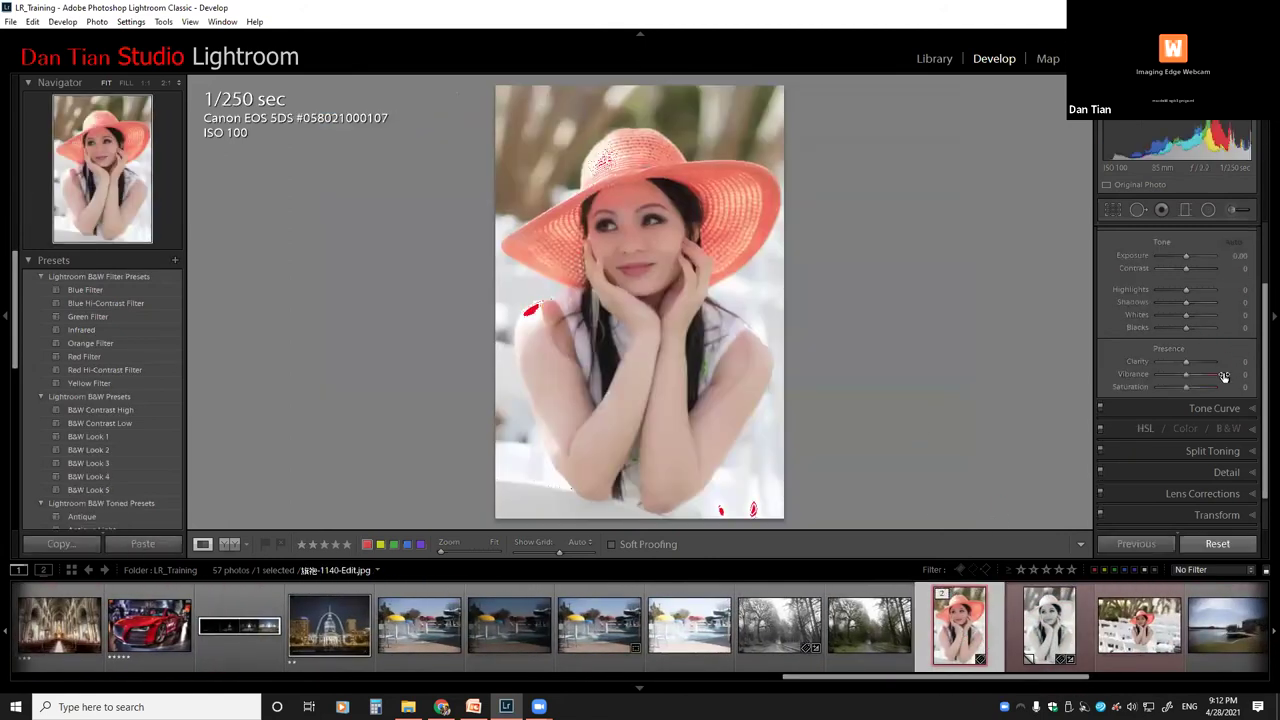
drag(1189, 367, 1186, 370)
drag(1188, 378, 1201, 378)
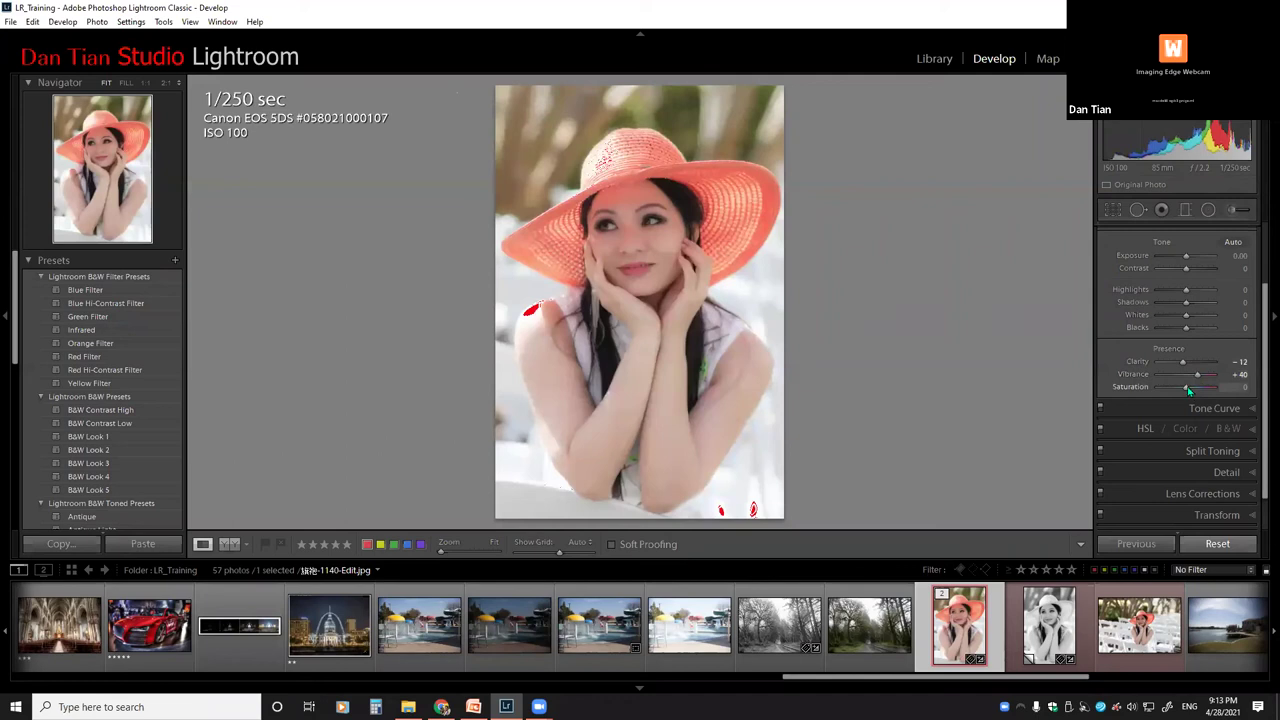
drag(1188, 390, 1190, 391)
mouse_move(1194, 389)
mouse_down()
mouse_move(1219, 388)
mouse_move(1188, 393)
mouse_up()
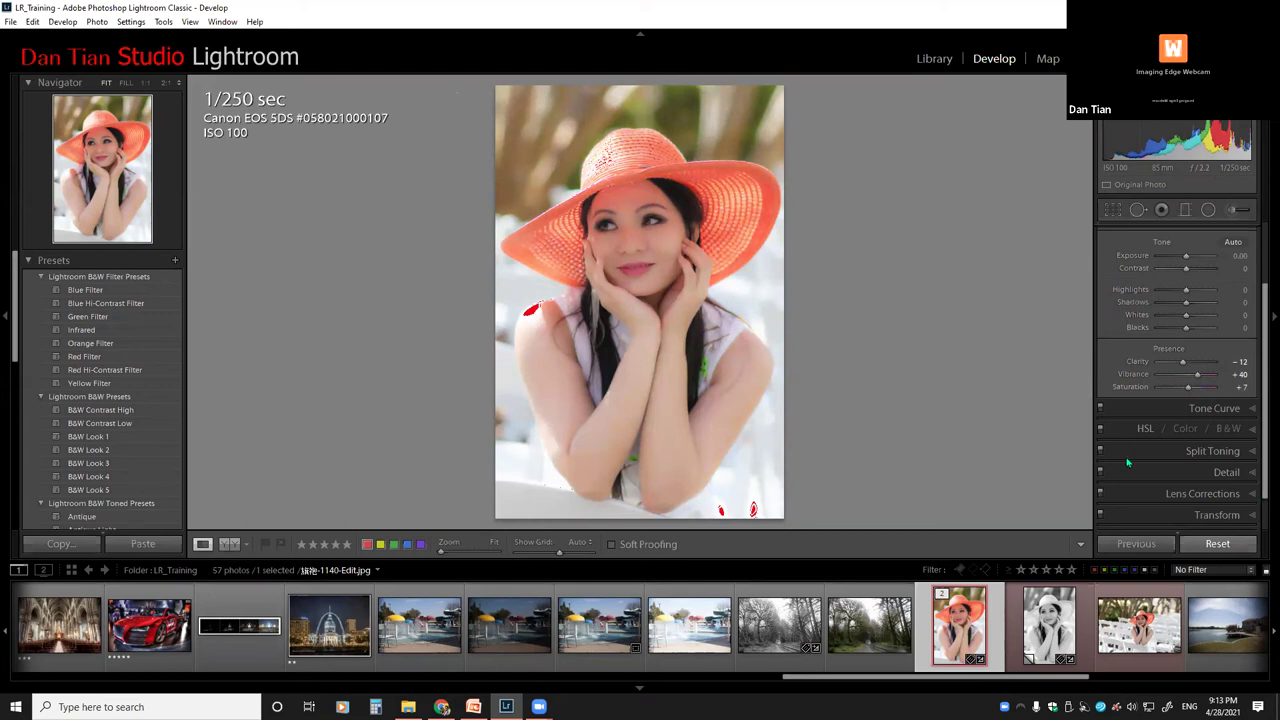
Drop Saturation to −100 so the portrait looks nearly black and white.
key(alt+Tab)
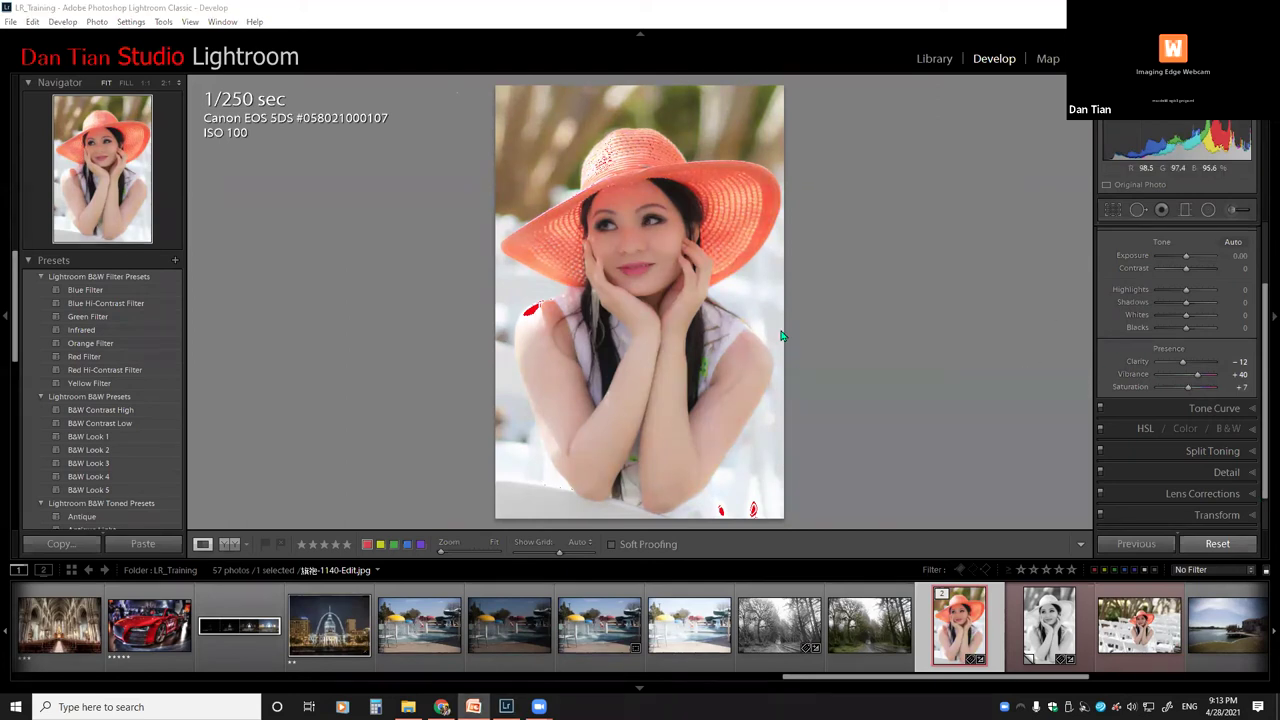
click(970, 366)
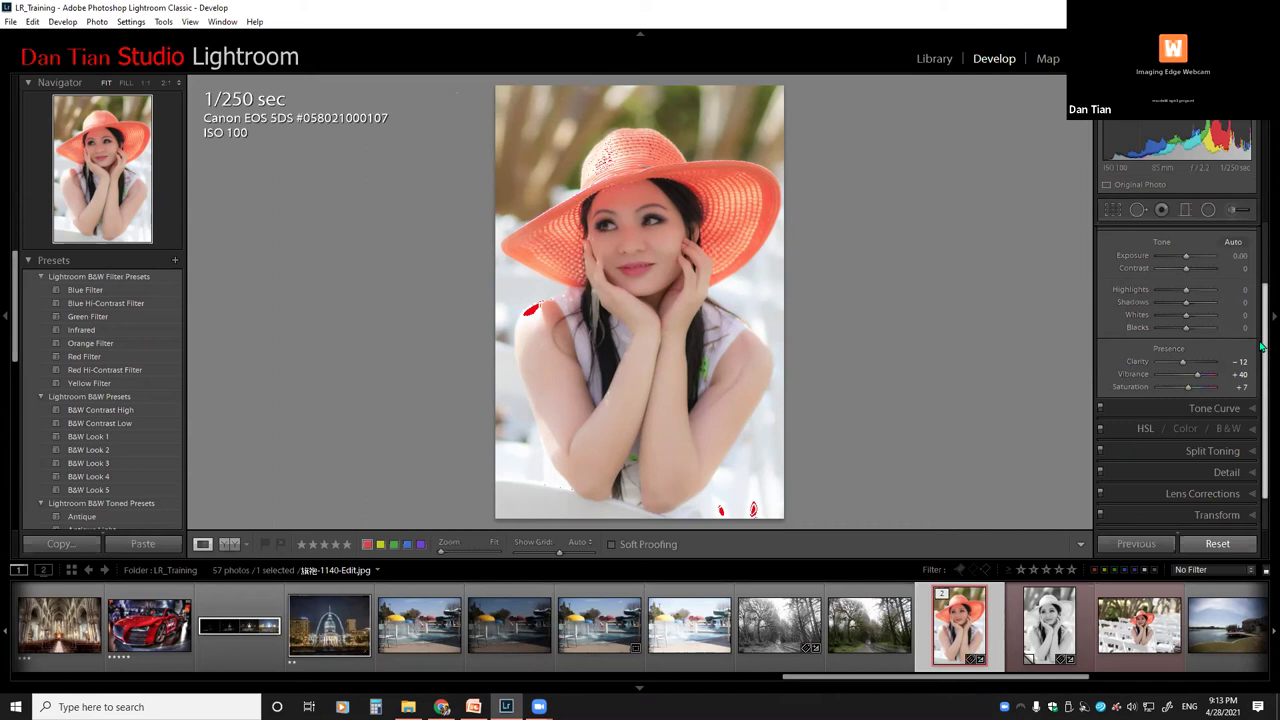
scroll(1261, 244, up, 1)
scroll(1261, 244, up, 3)
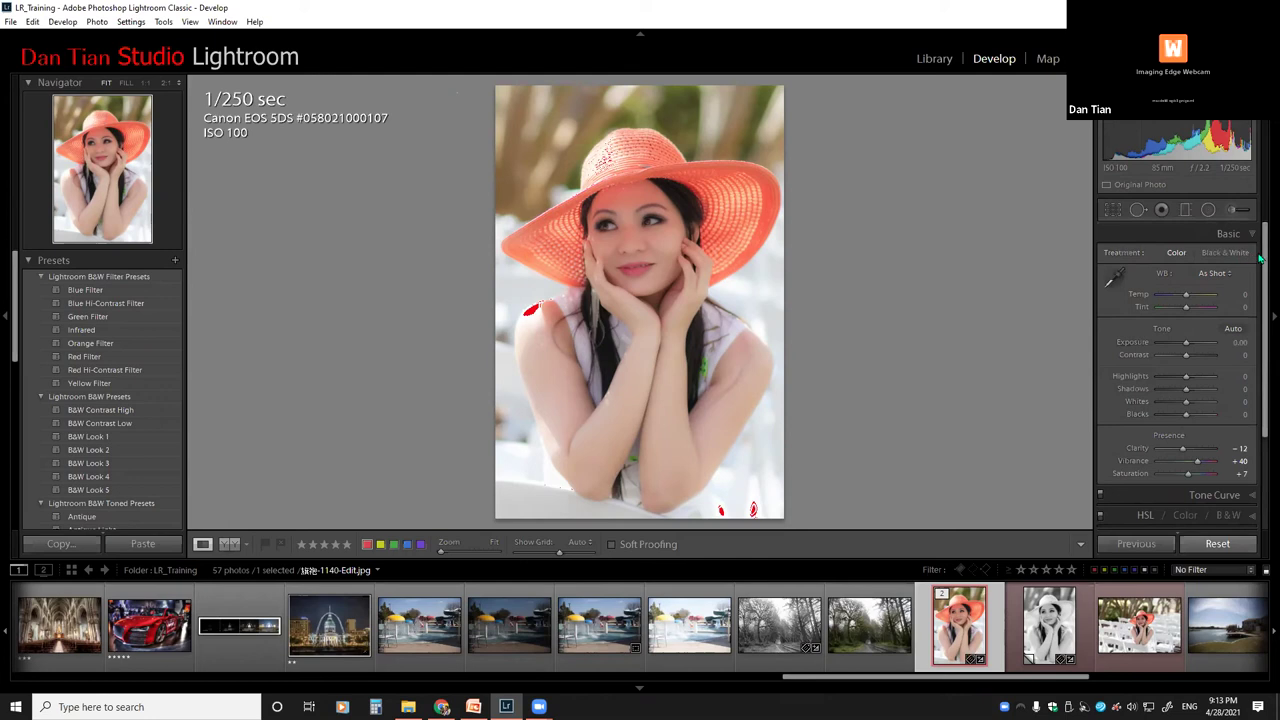
scroll(1262, 268, down, 1)
scroll(1262, 268, down, 1)
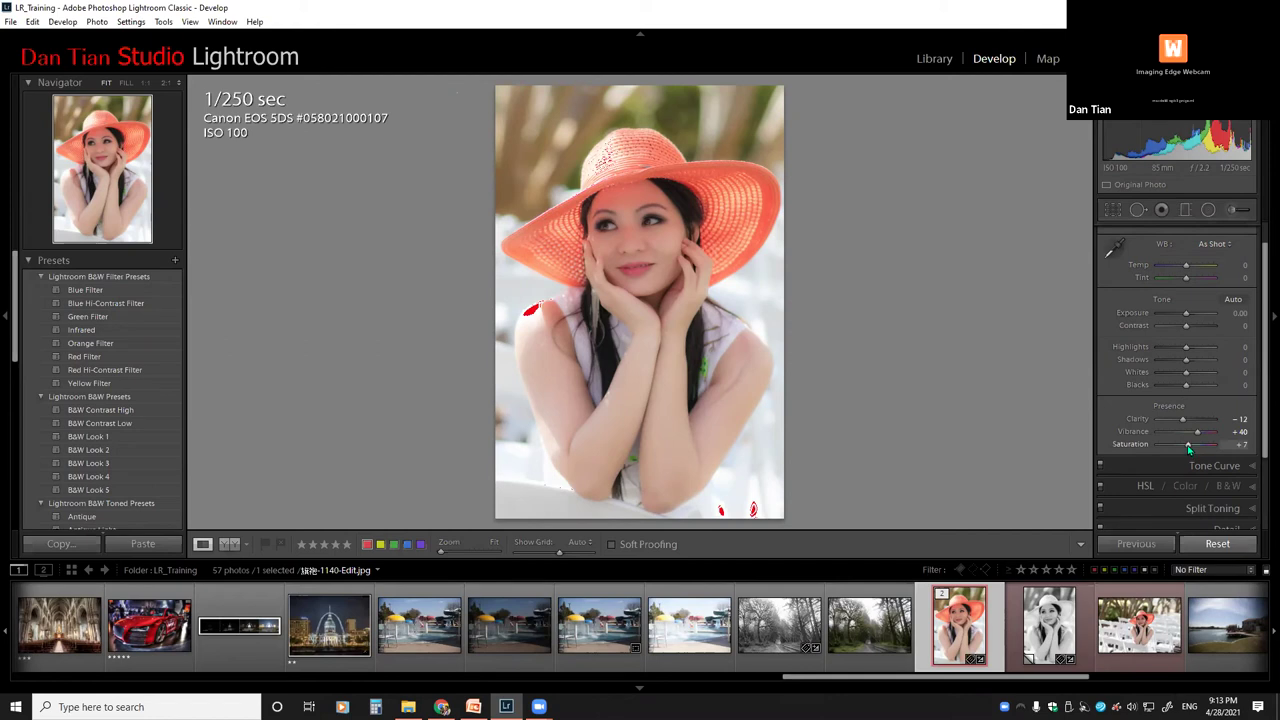
drag(1188, 446, 946, 446)
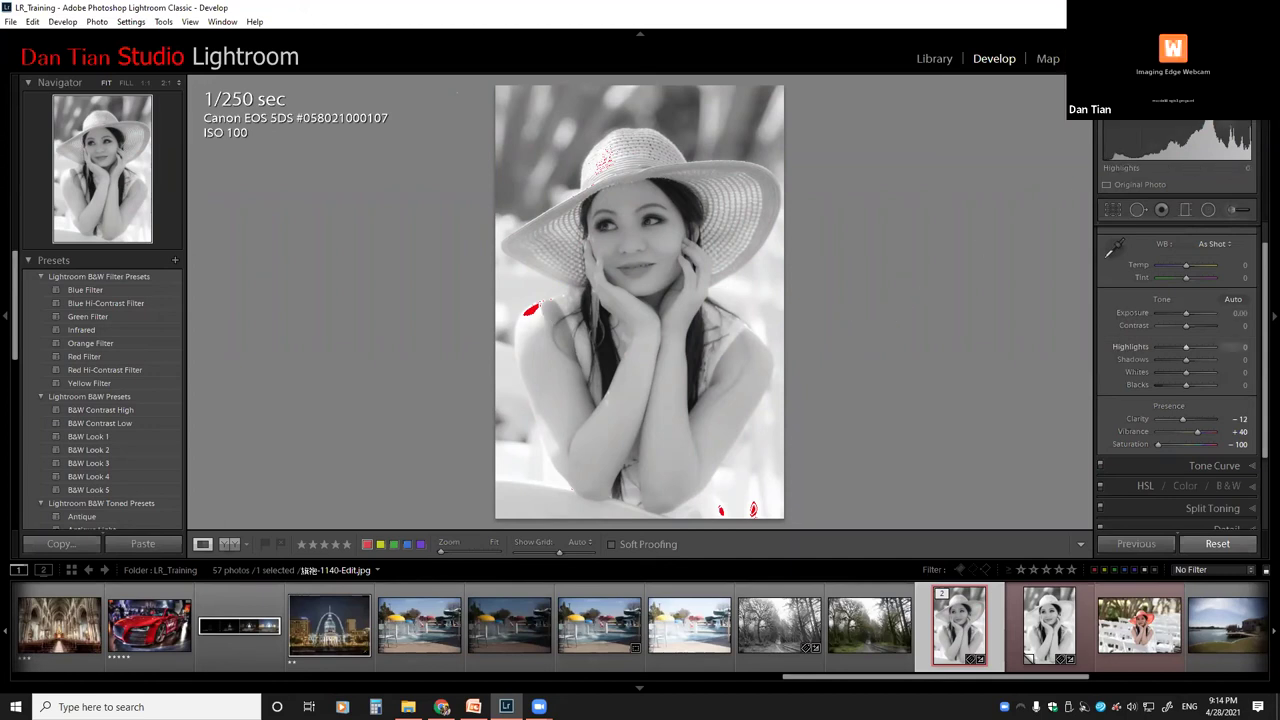
Darken the black-and-white portrait's Whites slider to −28.
drag(1246, 141, 1170, 140)
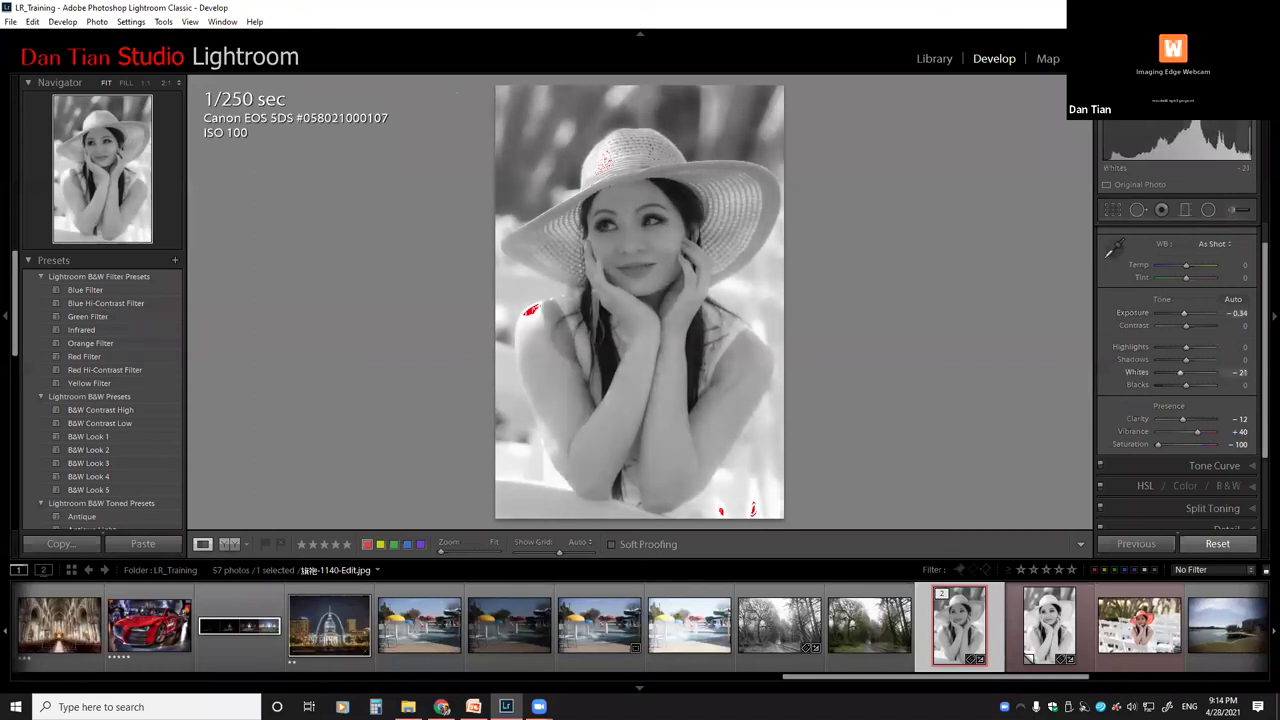
drag(1222, 137, 1200, 137)
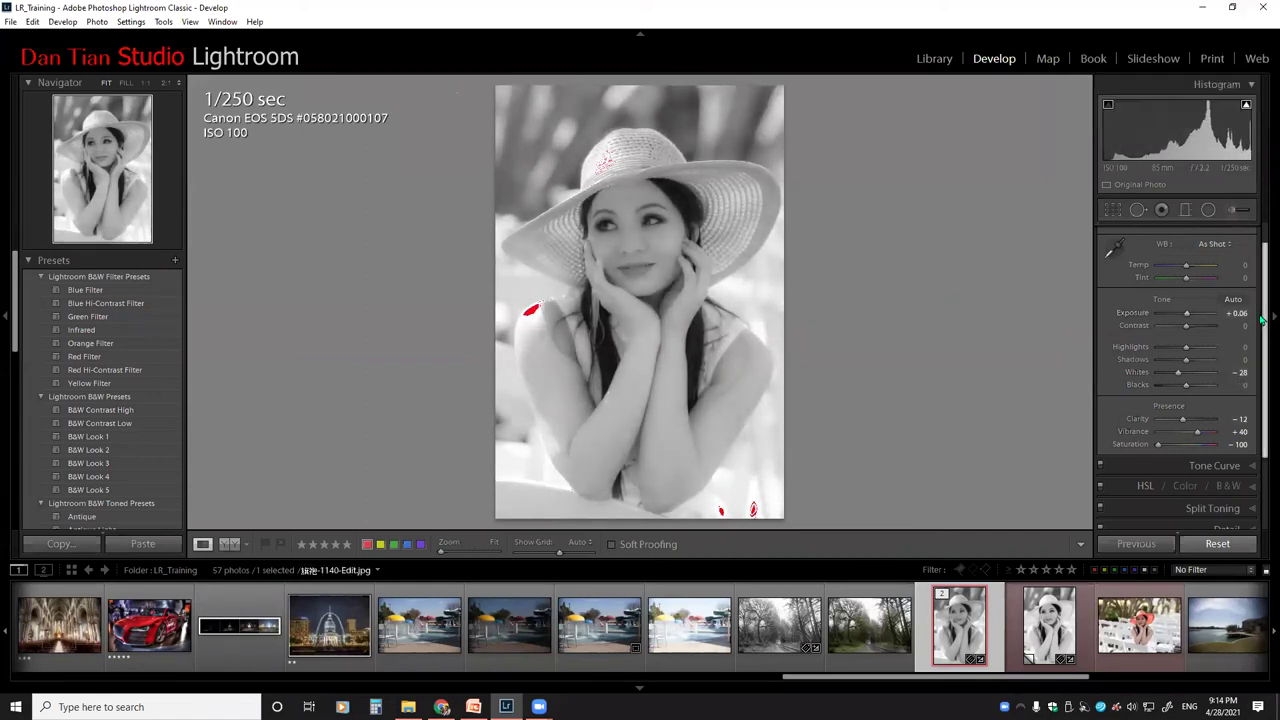
scroll(1215, 300, down, 1)
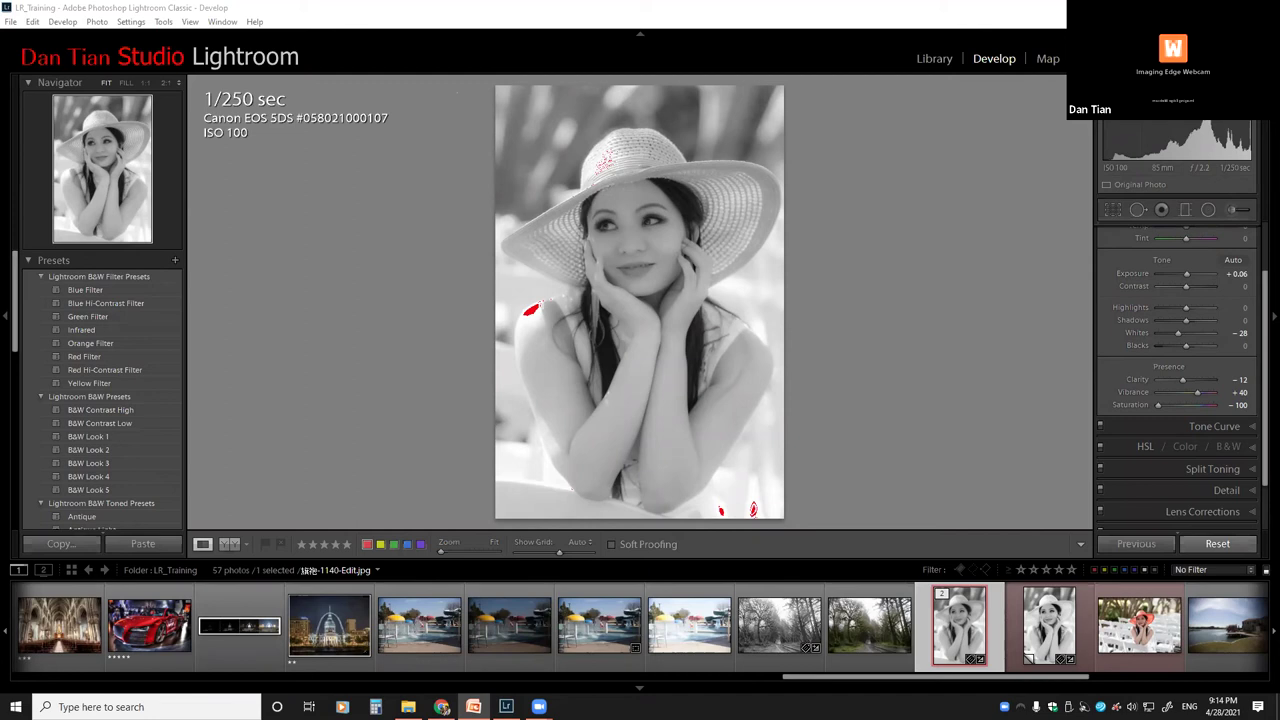
click(954, 282)
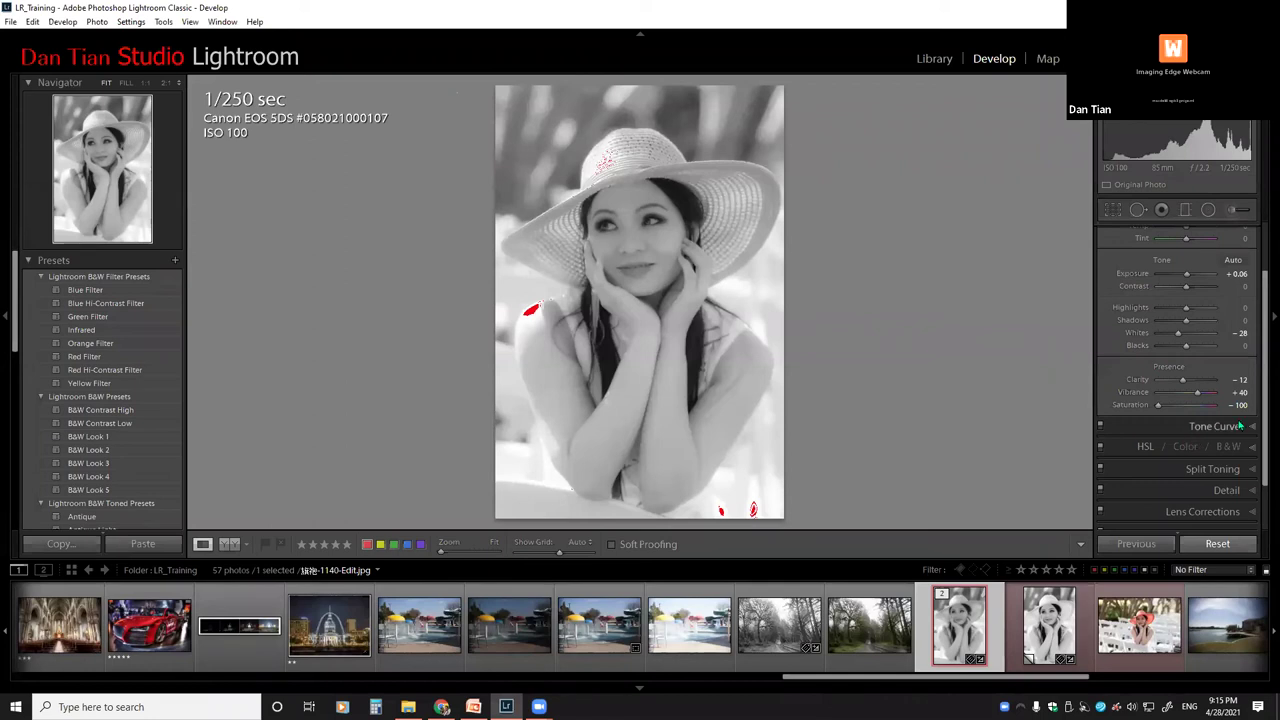
Reset Saturation, Vibrance and Clarity to 0 to restore colour, then open the black-and-white trees photo.
double_click(1132, 410)
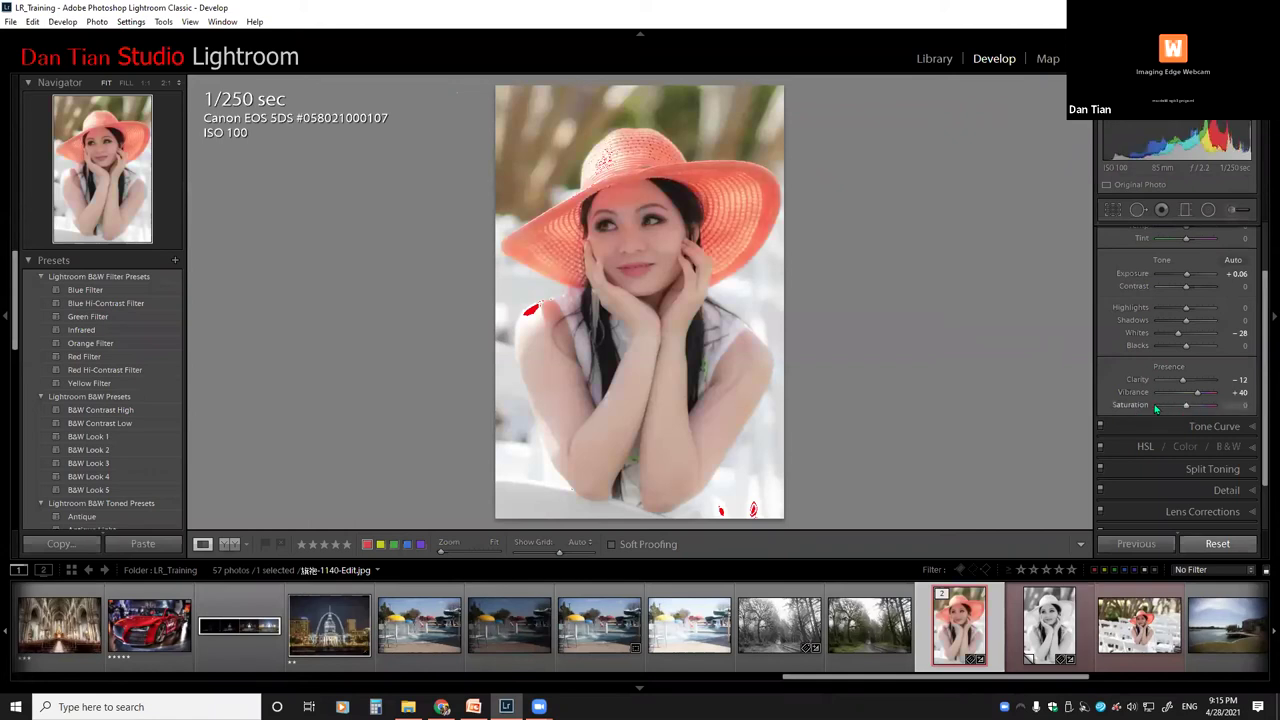
double_click(1135, 392)
double_click(1136, 381)
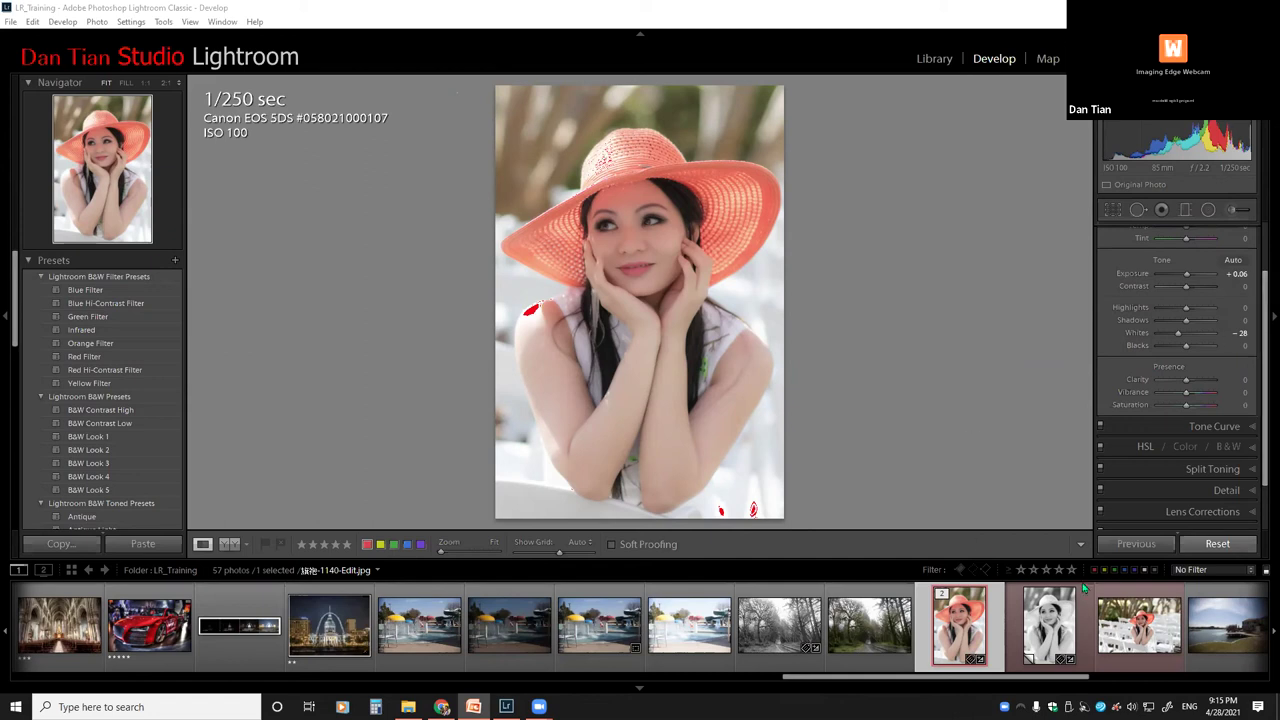
click(765, 645)
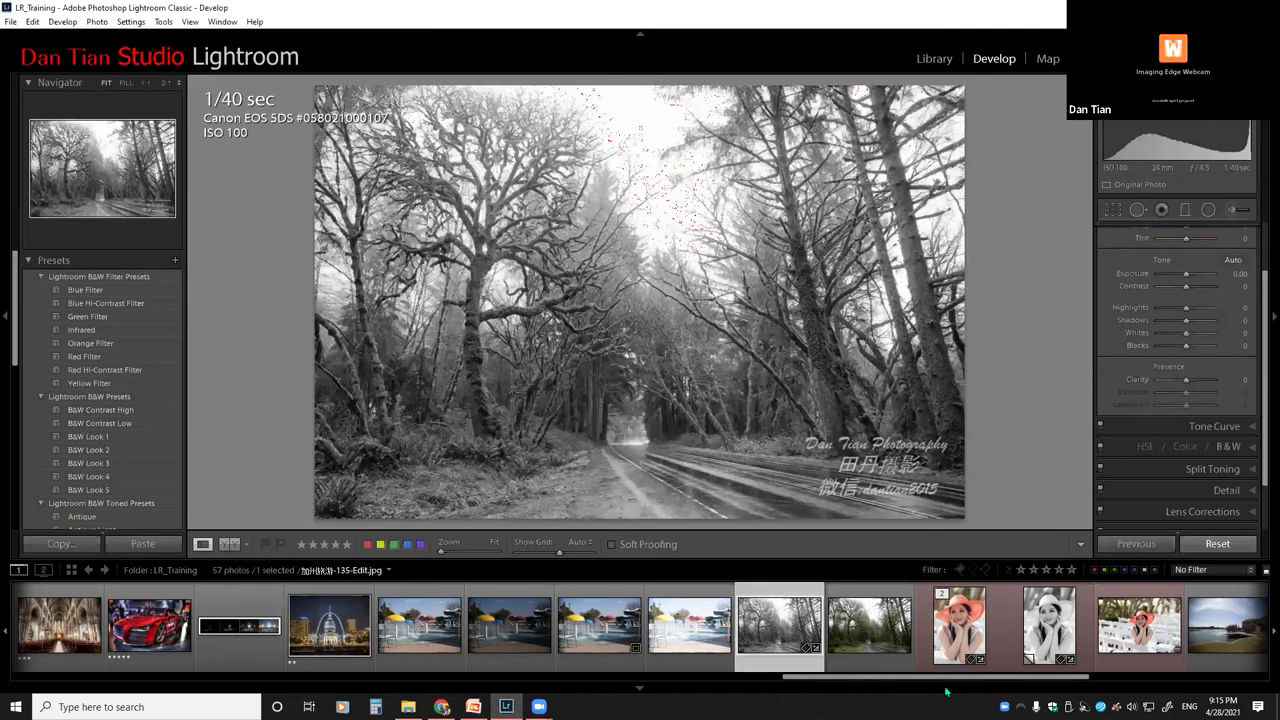
Open the misty lake landscape photo from the filmstrip and bring the PowerPoint tutorial forward.
drag(860, 681, 379, 681)
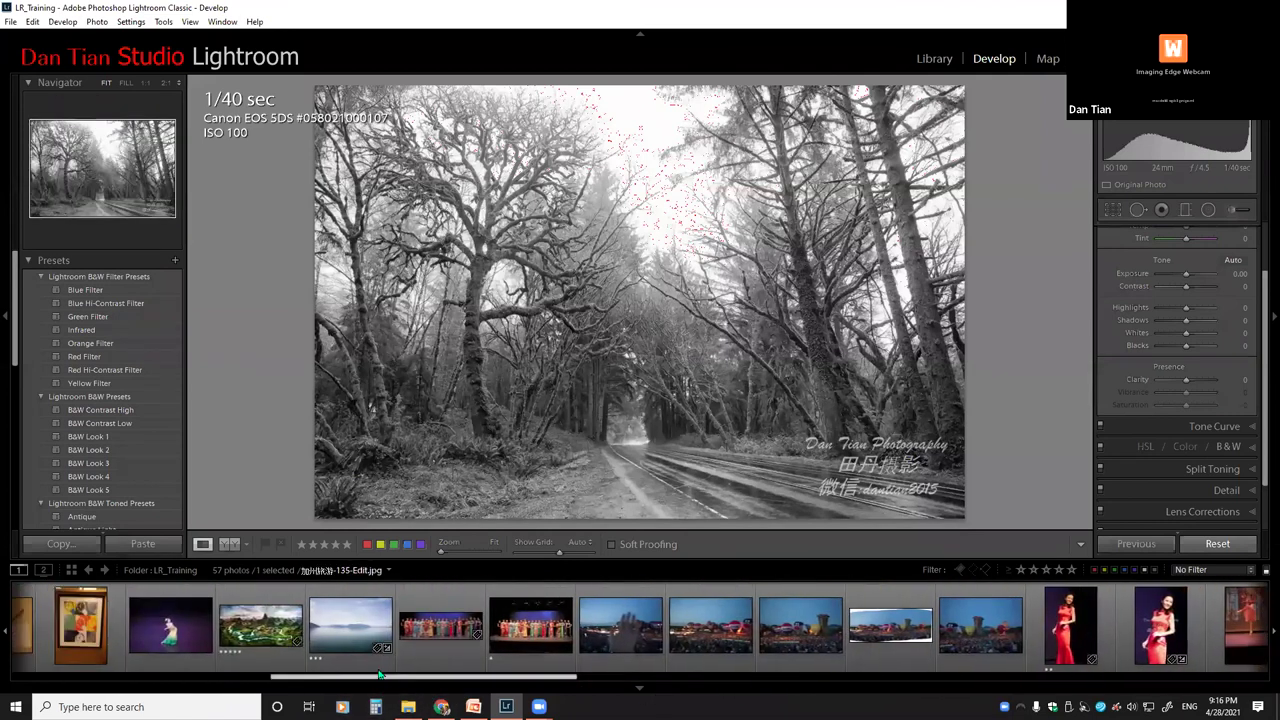
click(350, 625)
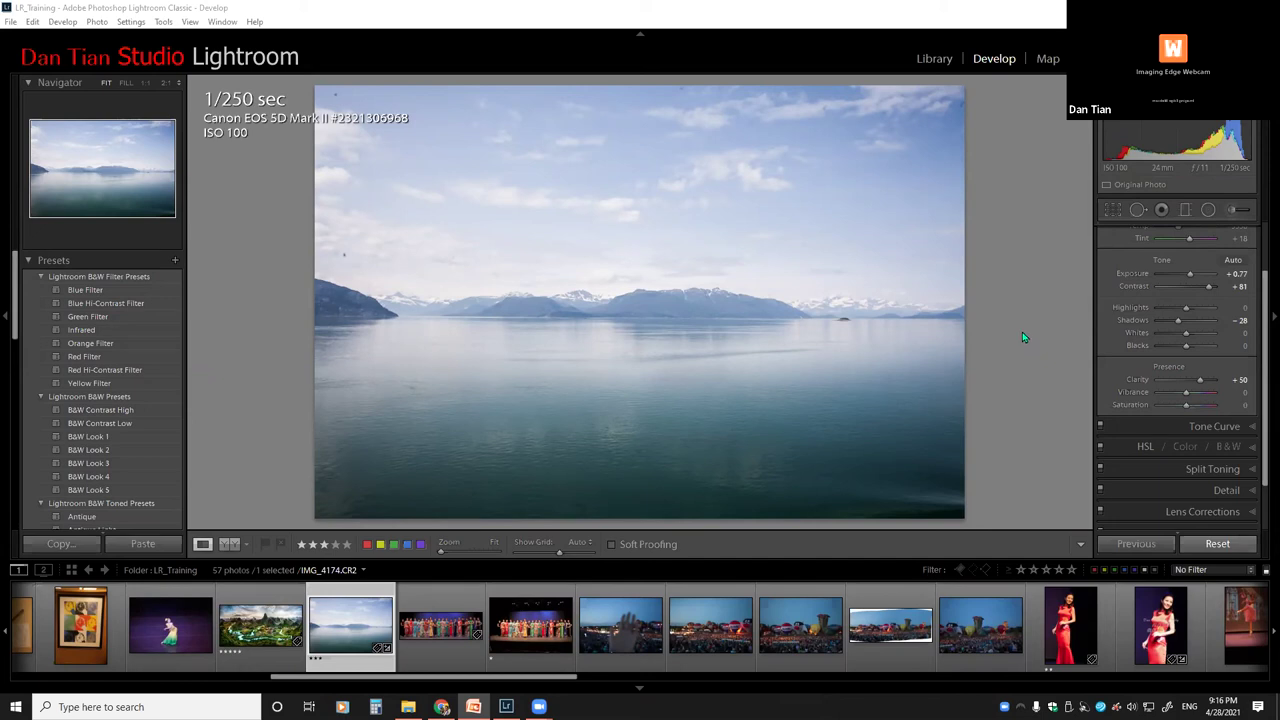
key(alt+Tab)
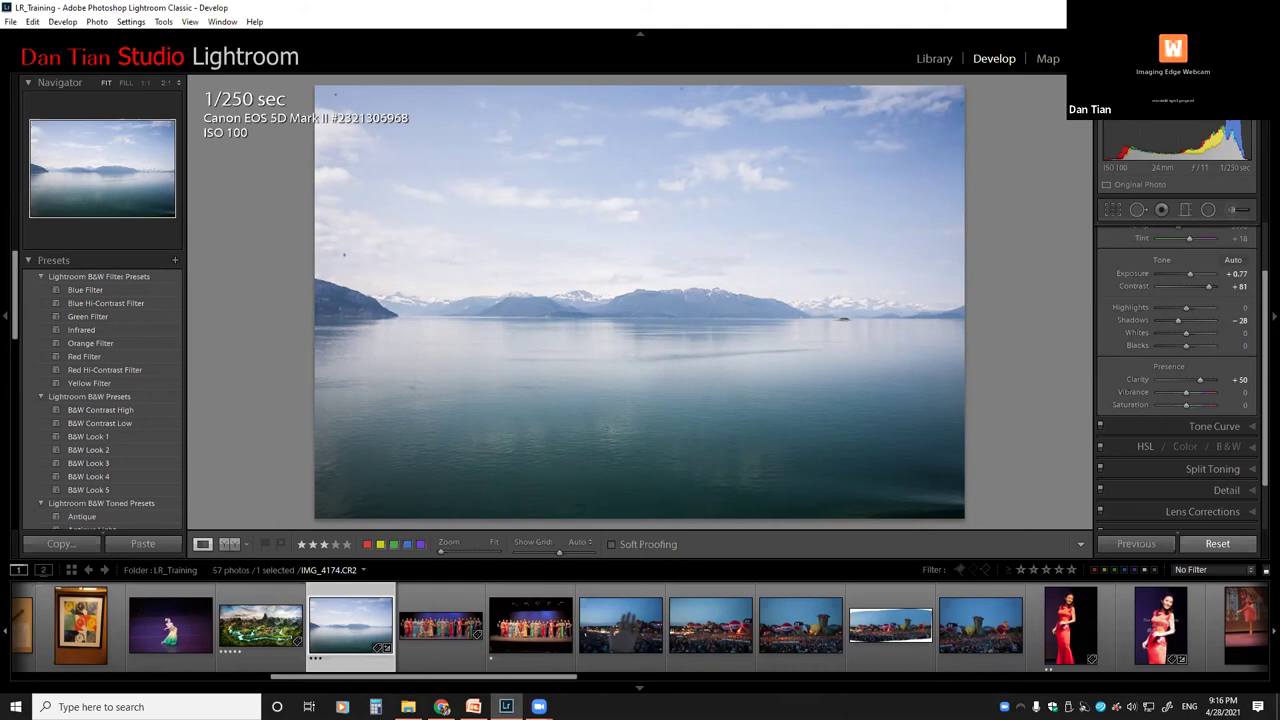
key(alt+Tab)
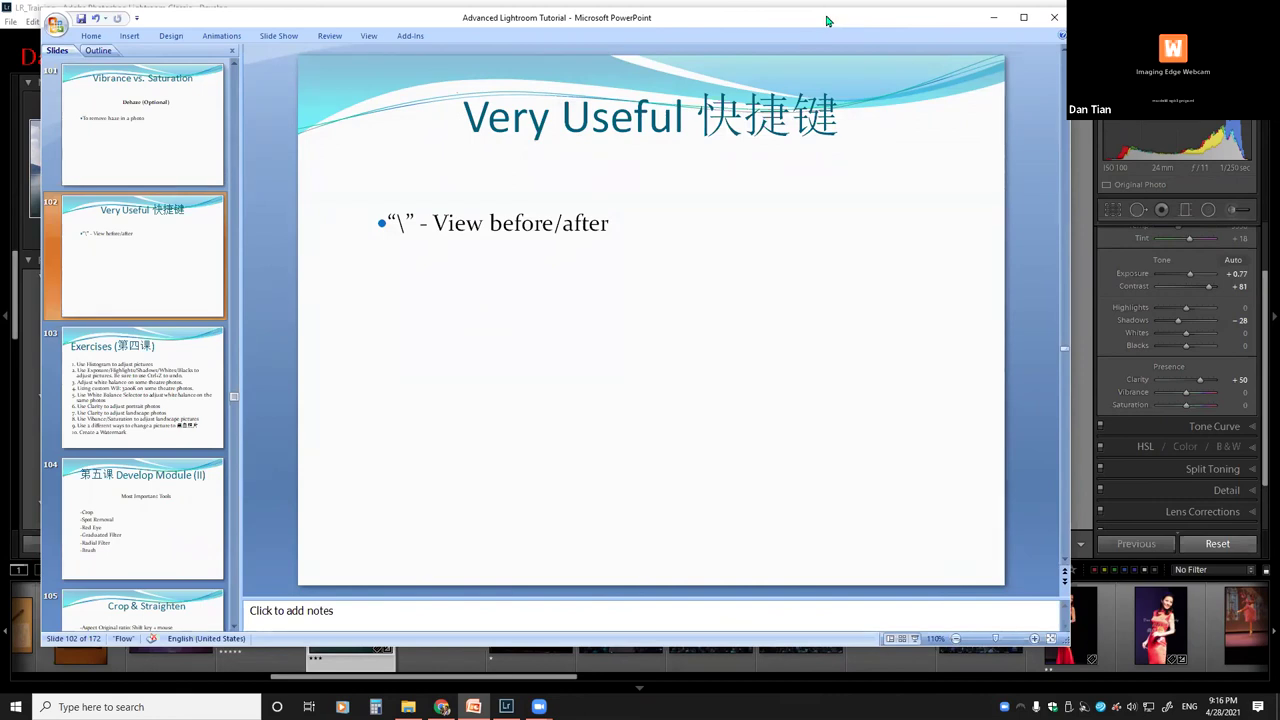
Maximize the PowerPoint tutorial on Exercises slide 103, then return to Lightroom's Develop view.
click(993, 17)
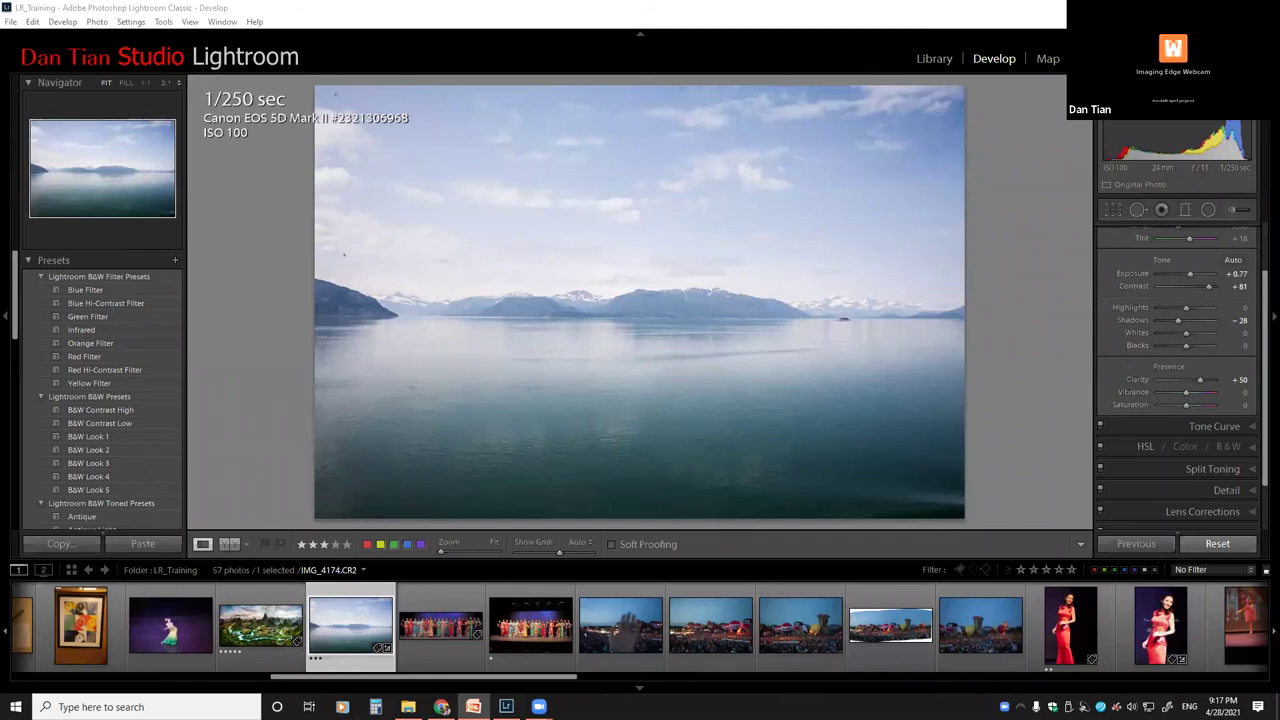
key(alt+Tab)
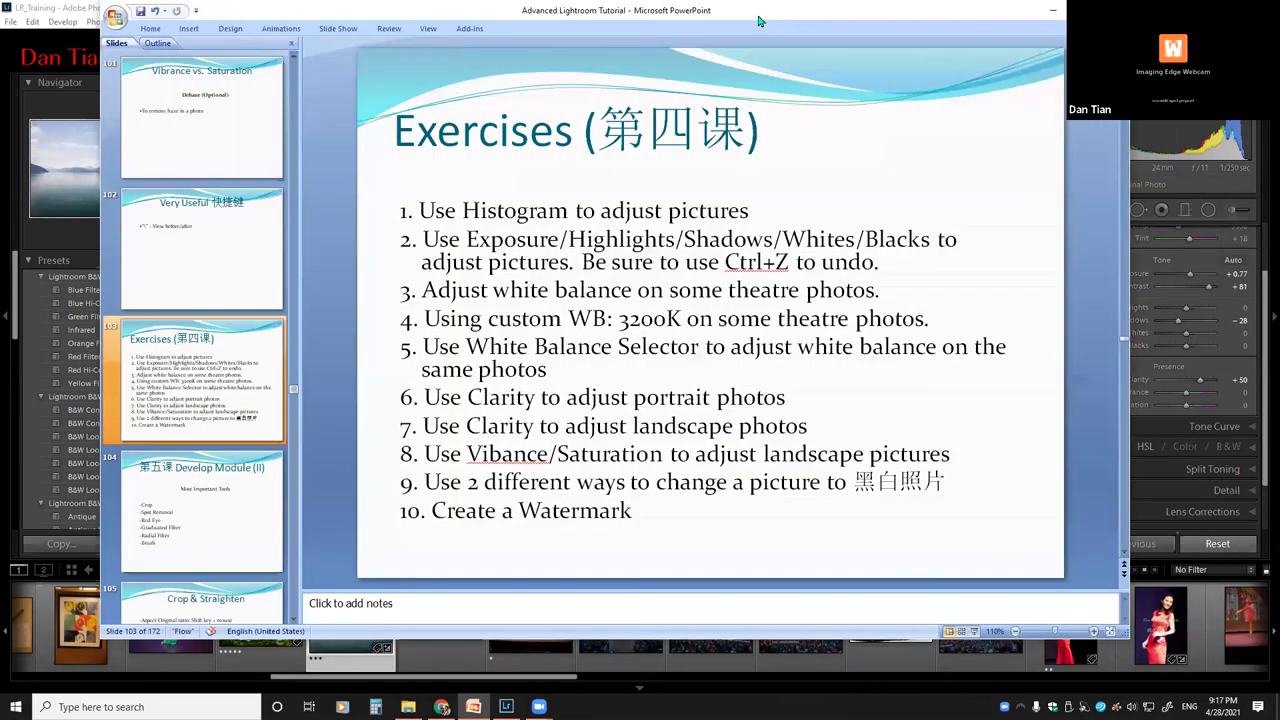
double_click(758, 20)
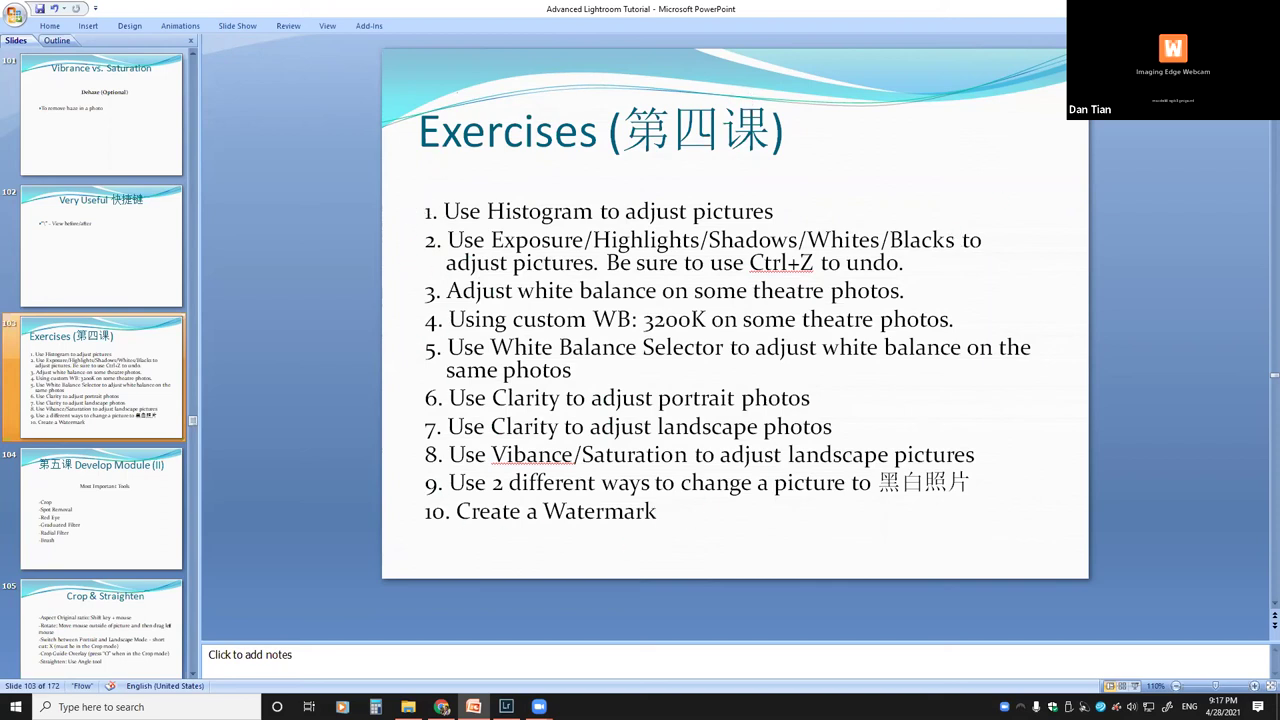
click(505, 702)
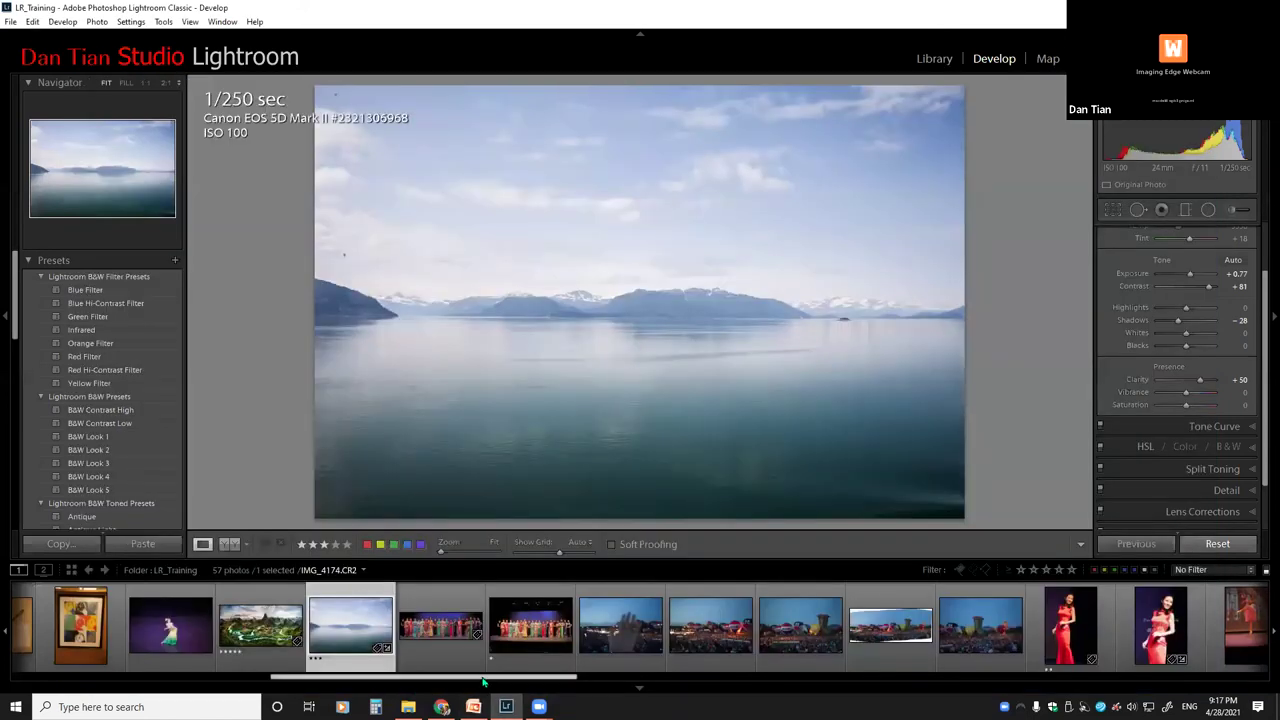
Open the ballet dancer photo IMG_0184.CR2, then minimize Lightroom to show the Windows desktop.
drag(486, 679, 631, 677)
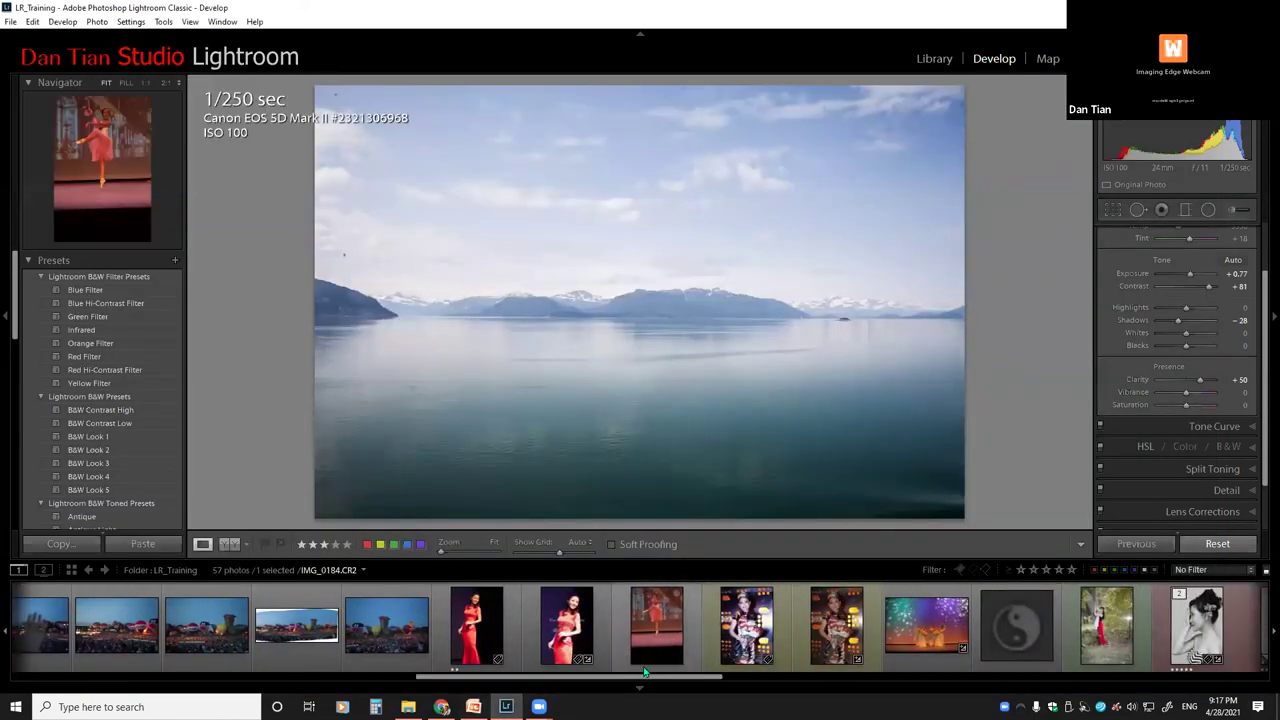
click(648, 628)
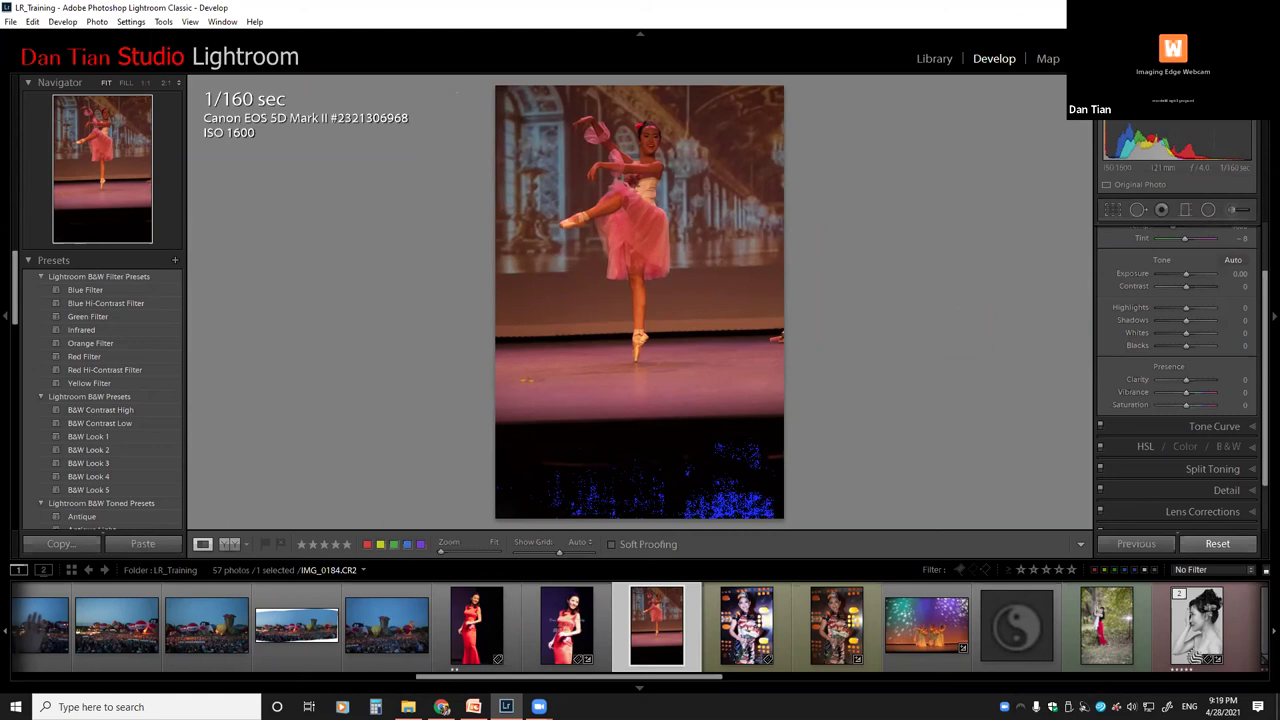
key(super+d)
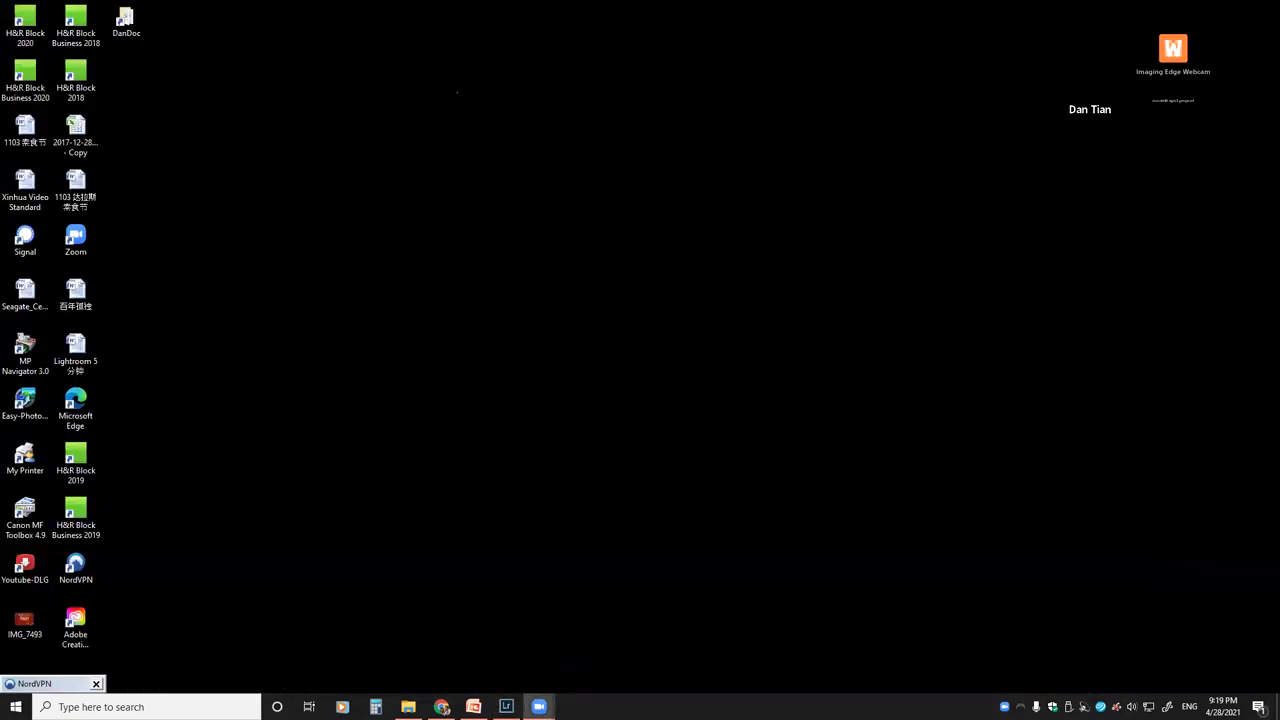
click(473, 707)
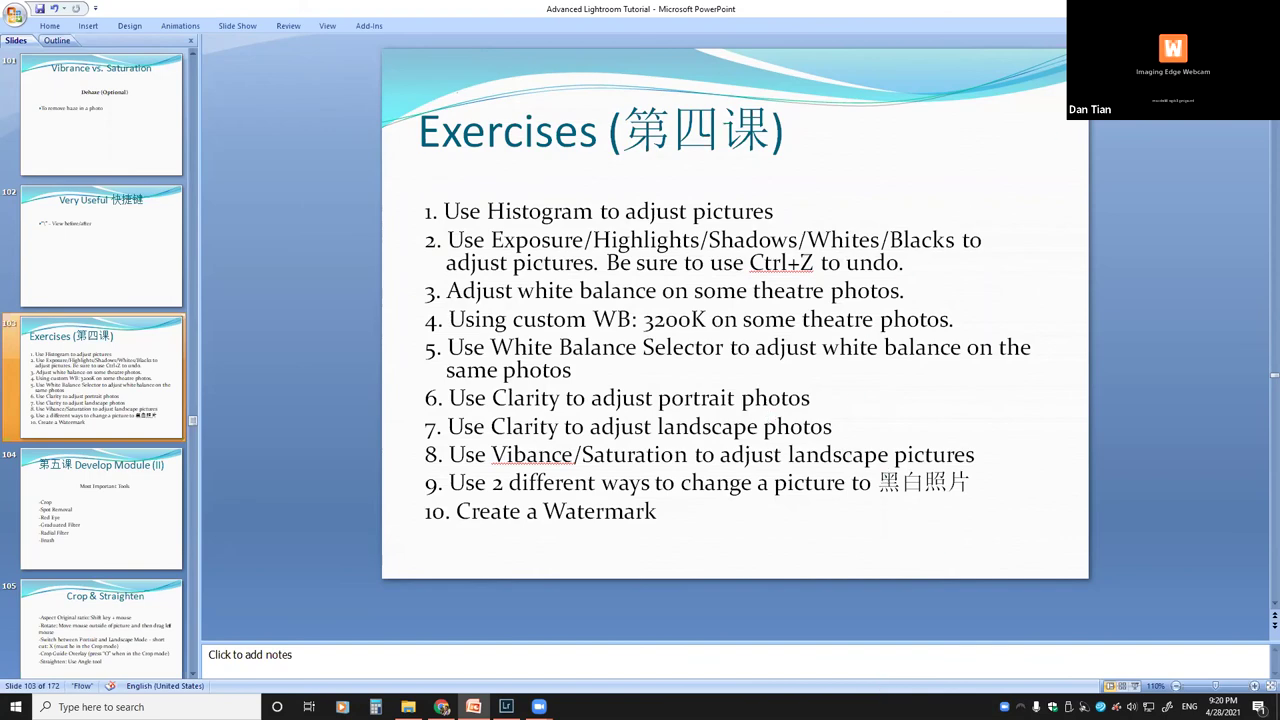
key(super+d)
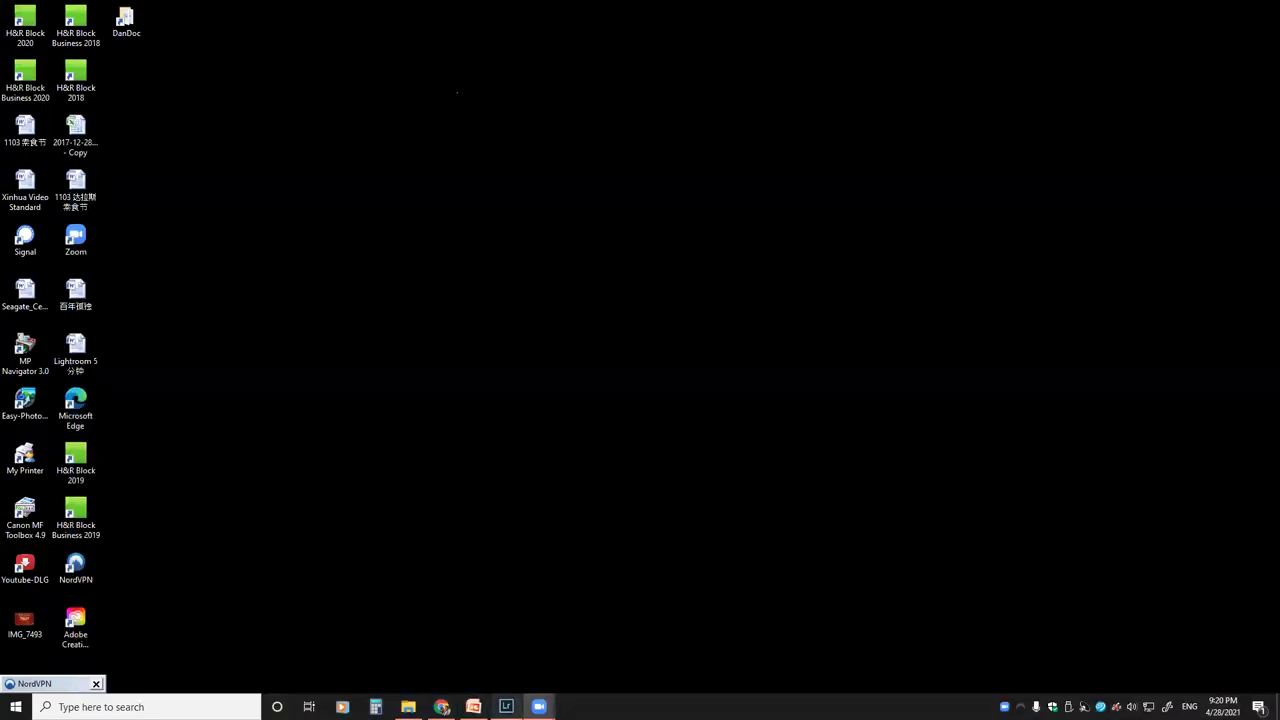
click(506, 706)
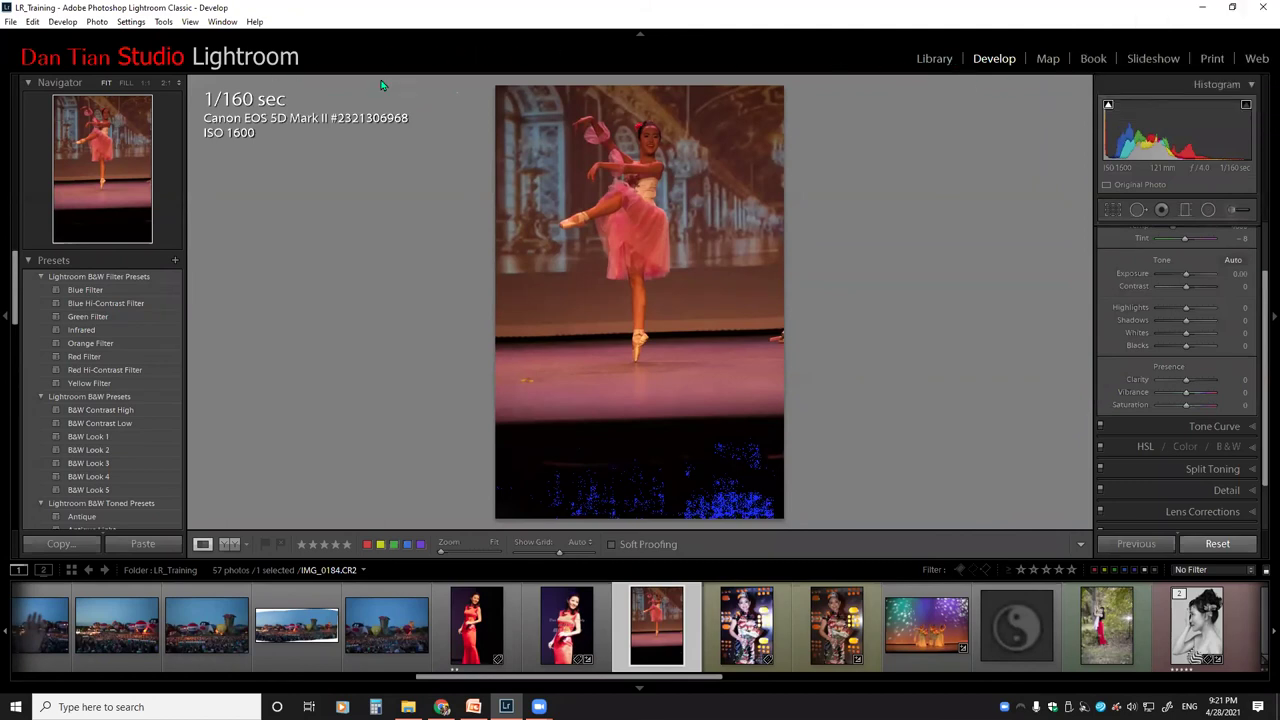
Check the Identity Plate Setup module-picker font size stays at 18 and cancel without changes.
click(33, 21)
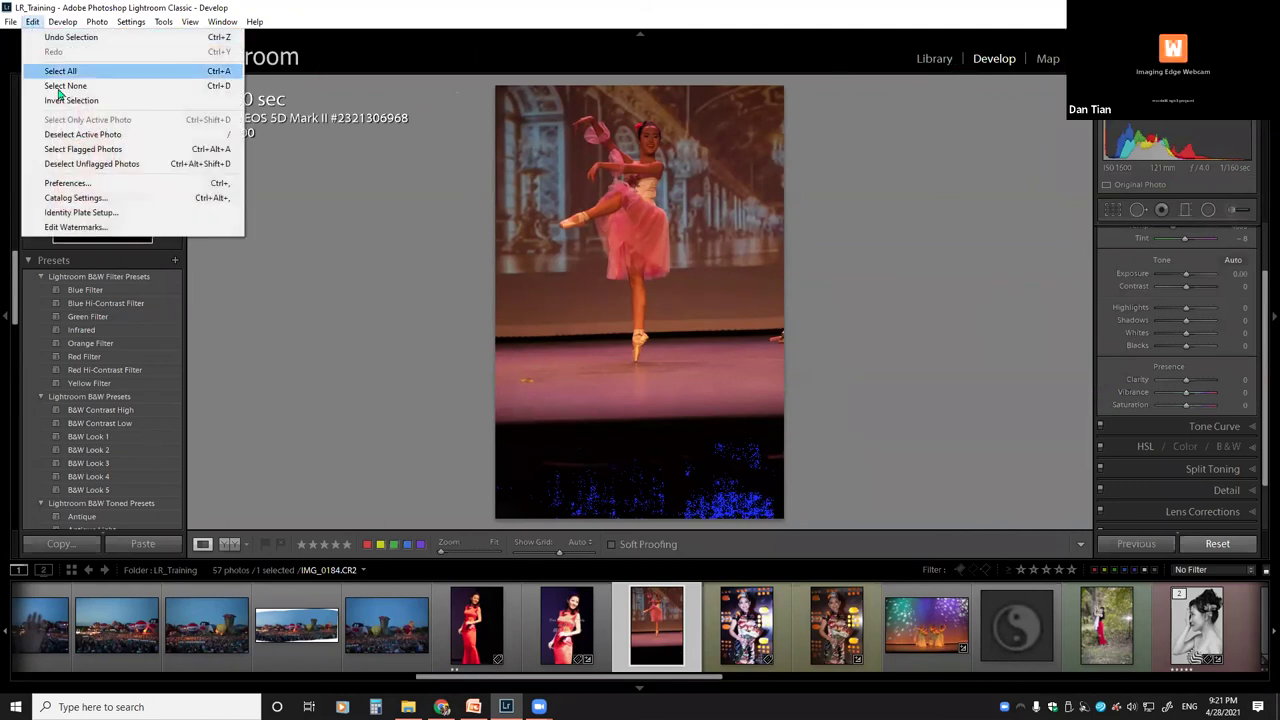
click(77, 213)
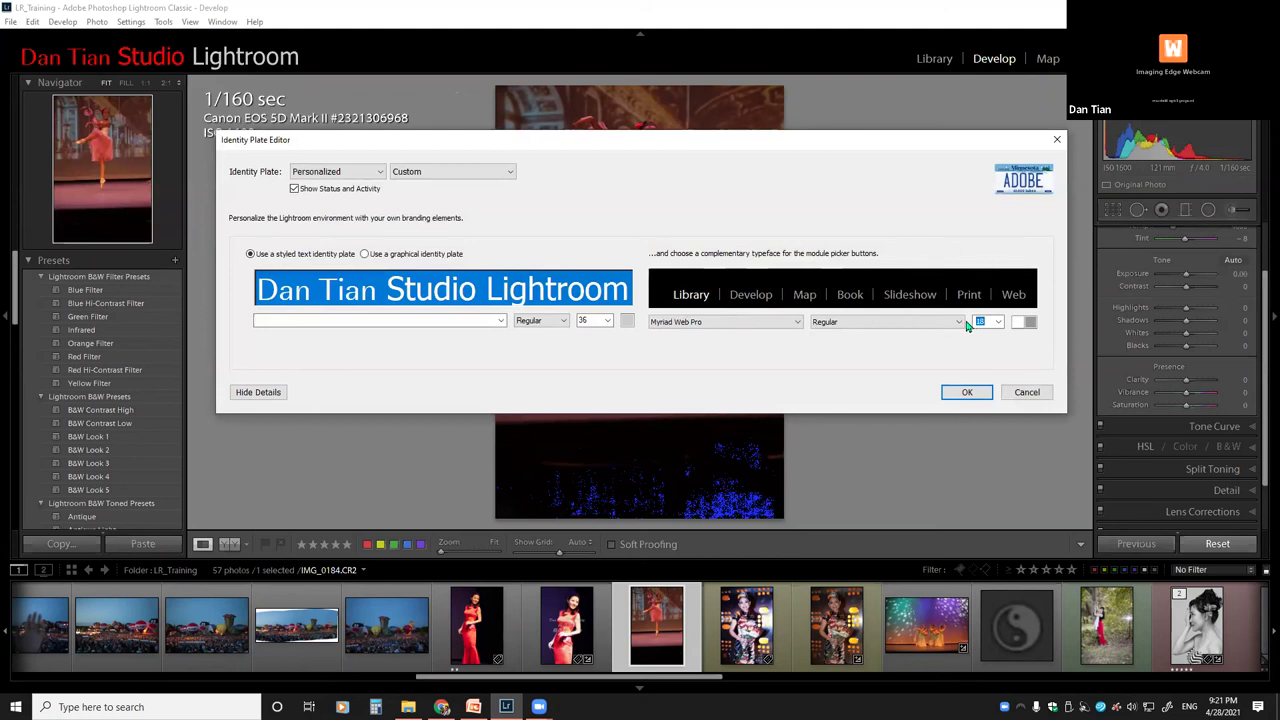
click(998, 322)
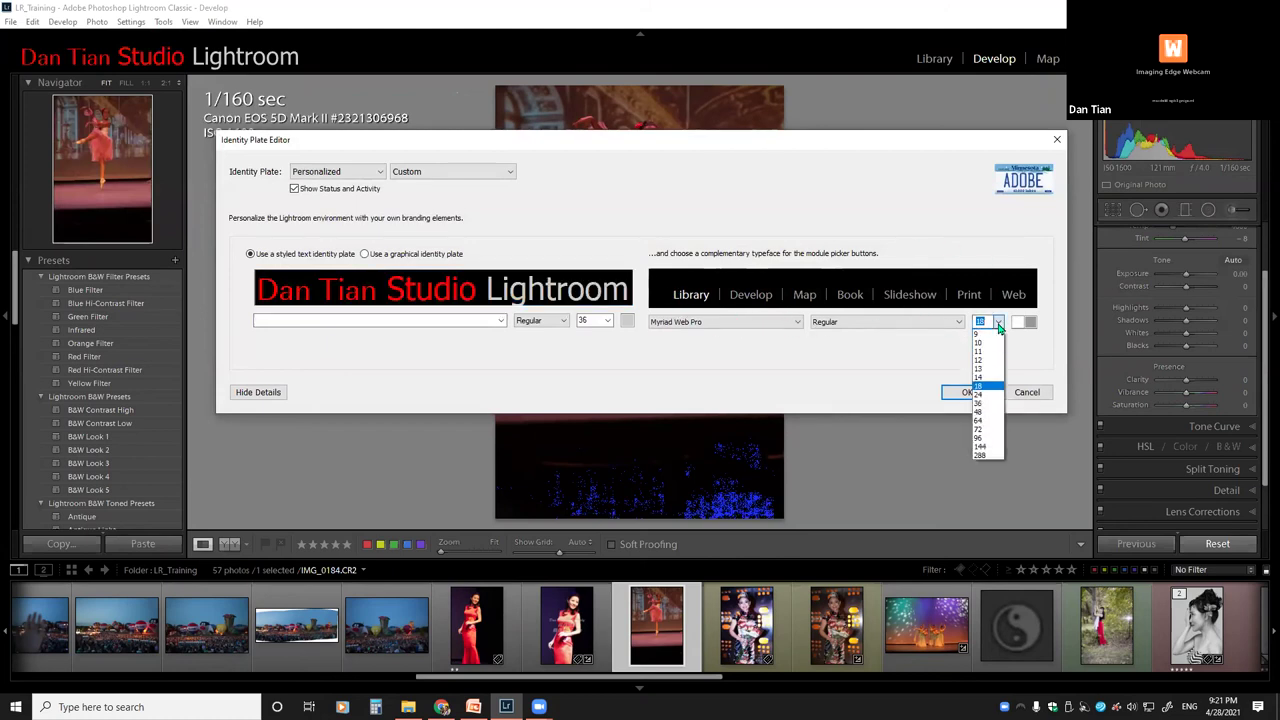
click(915, 363)
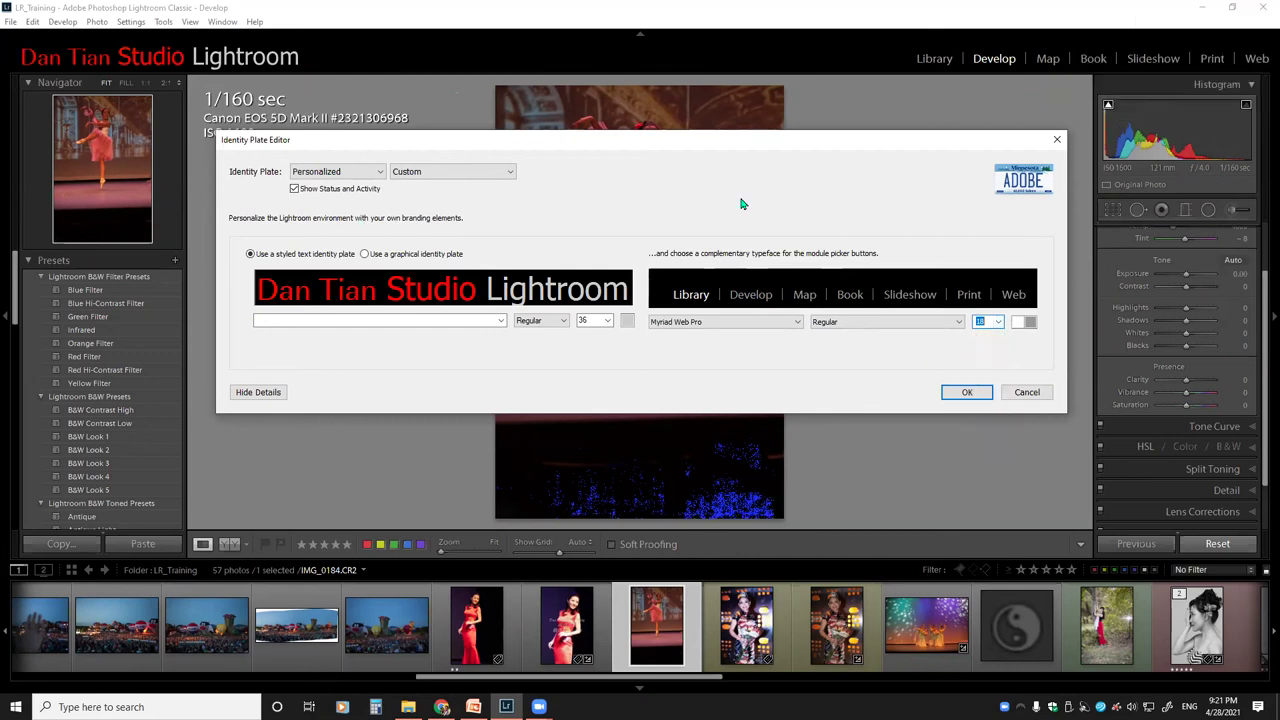
click(1025, 393)
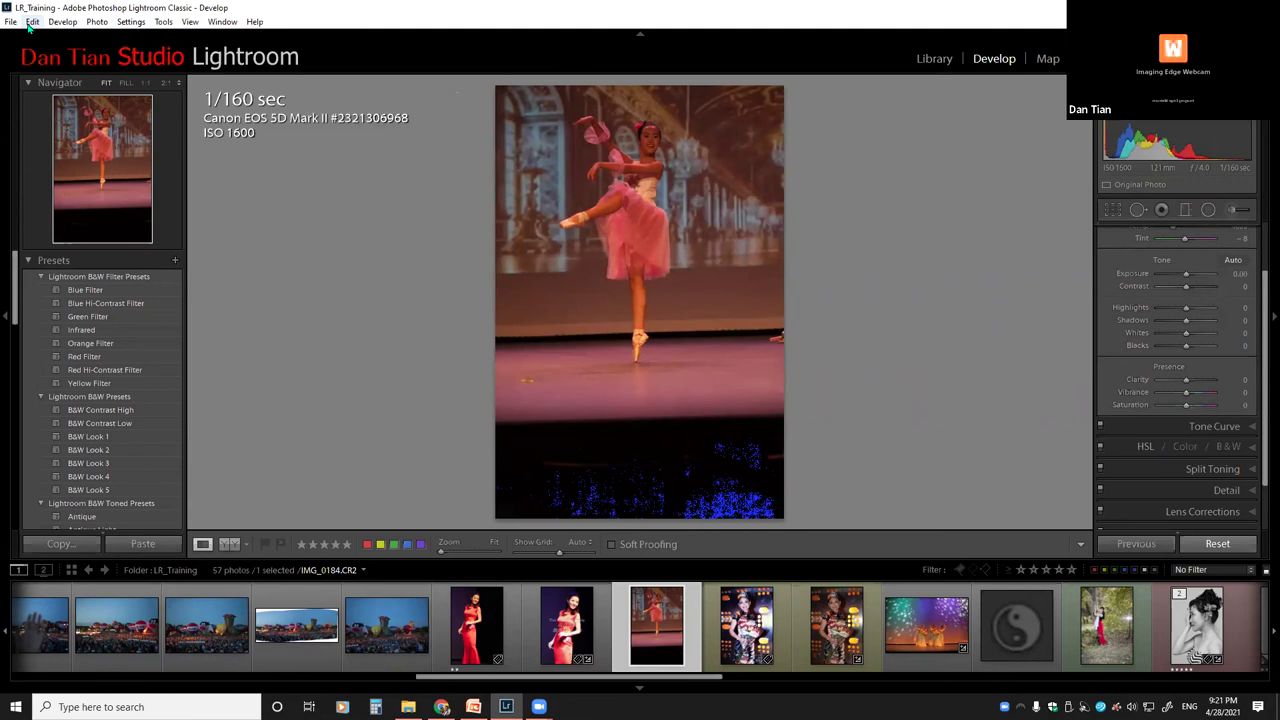
click(31, 26)
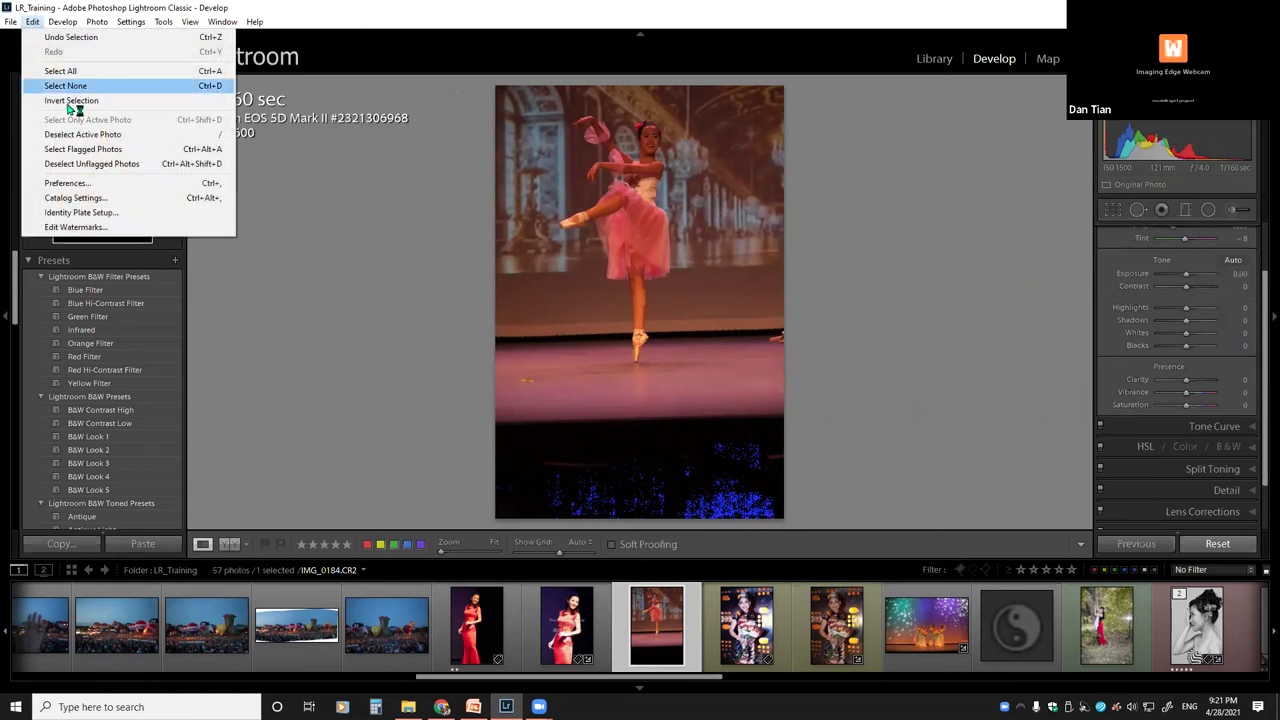
click(88, 222)
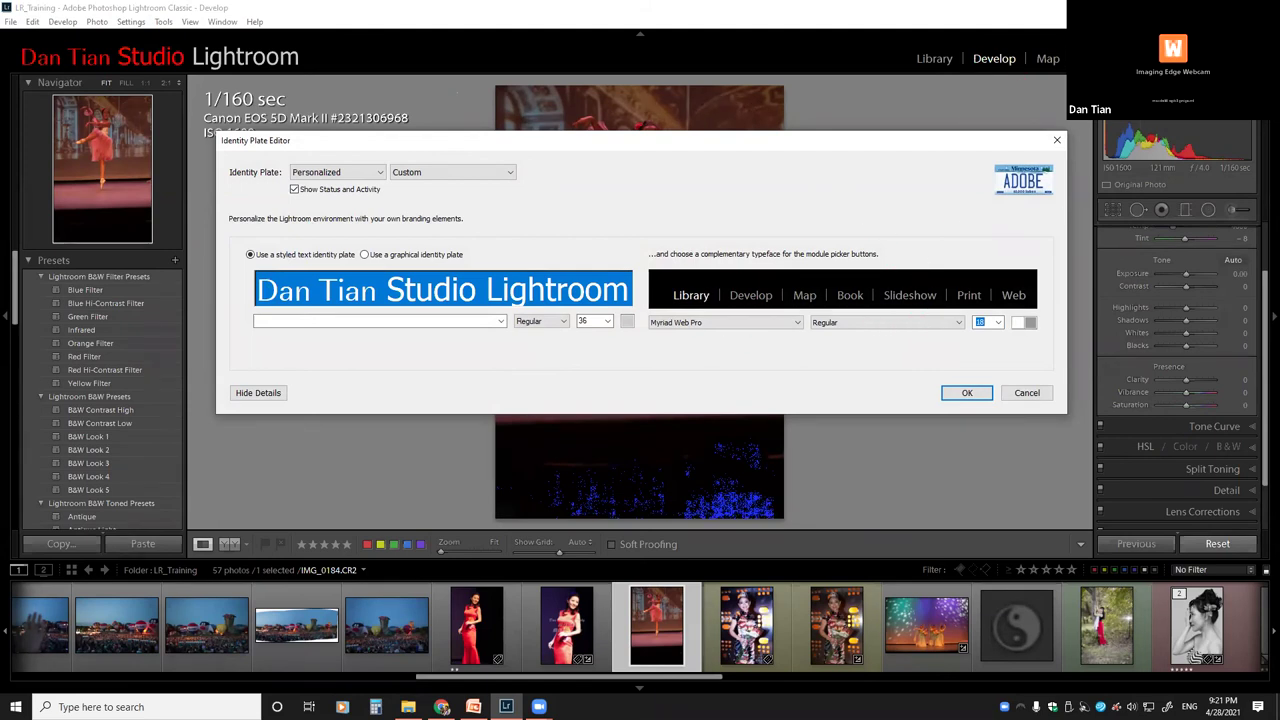
click(1028, 394)
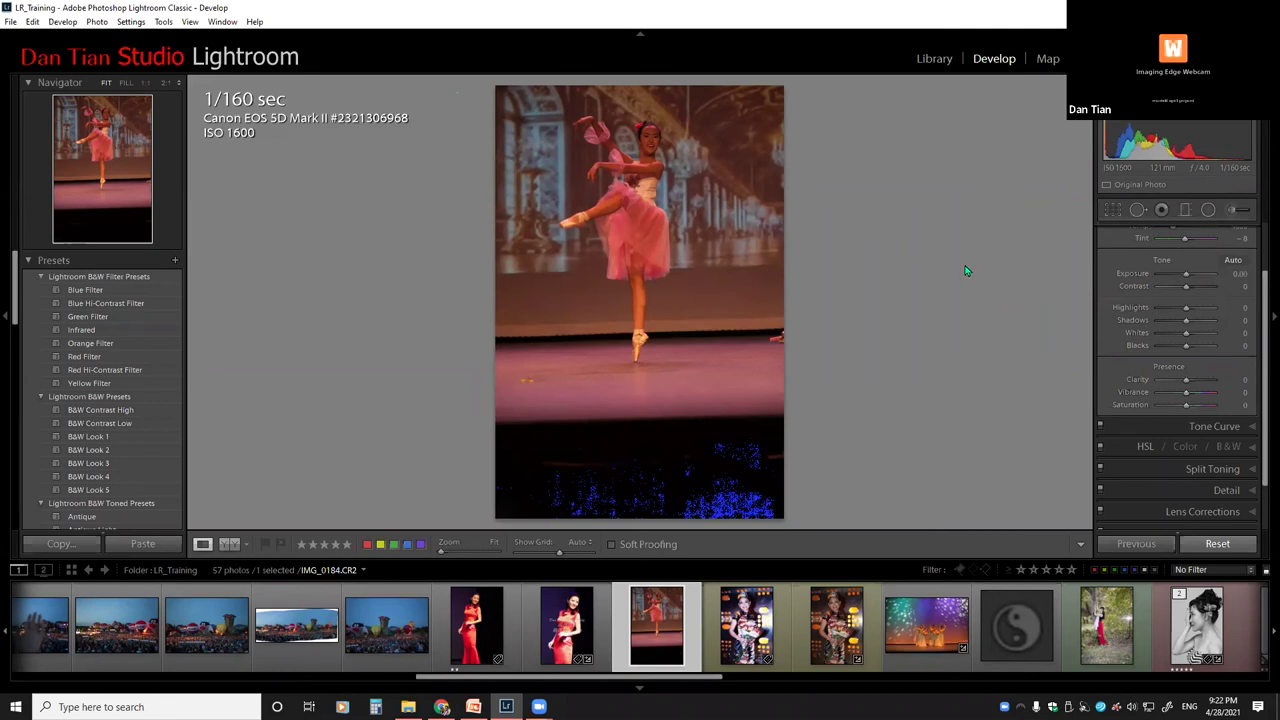
key(alt+Tab)
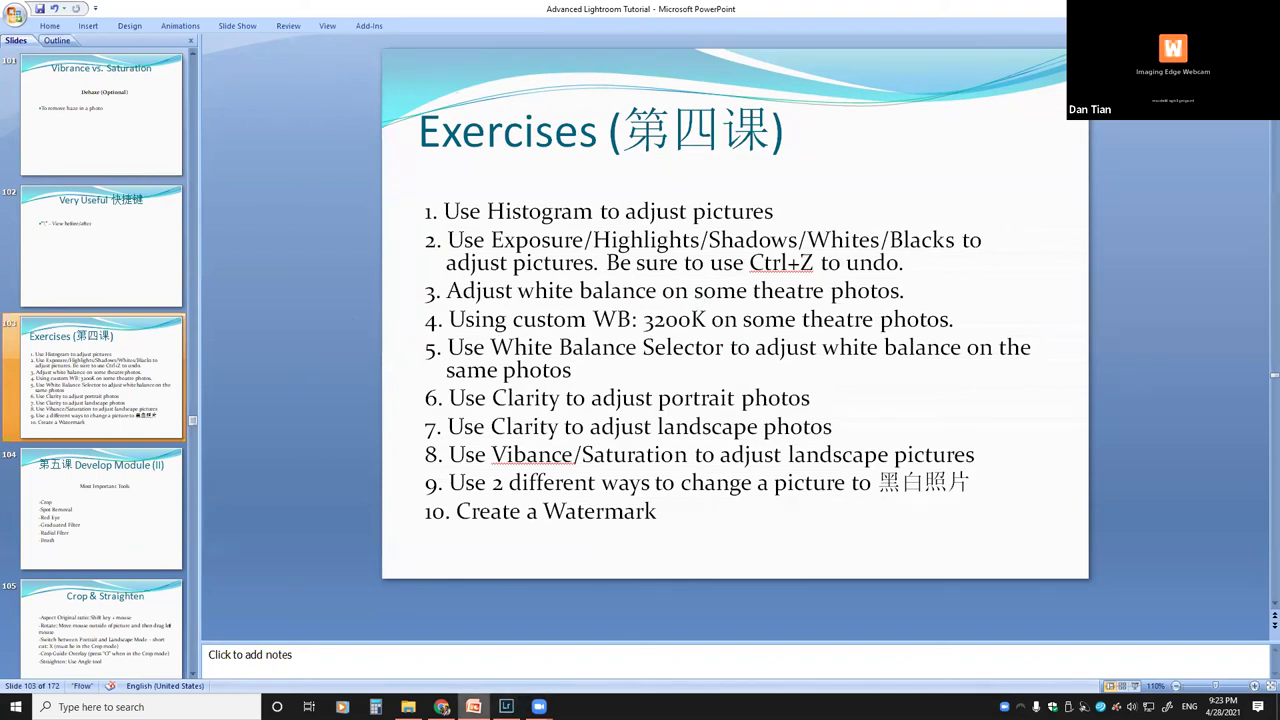
mouse_move(450, 700)
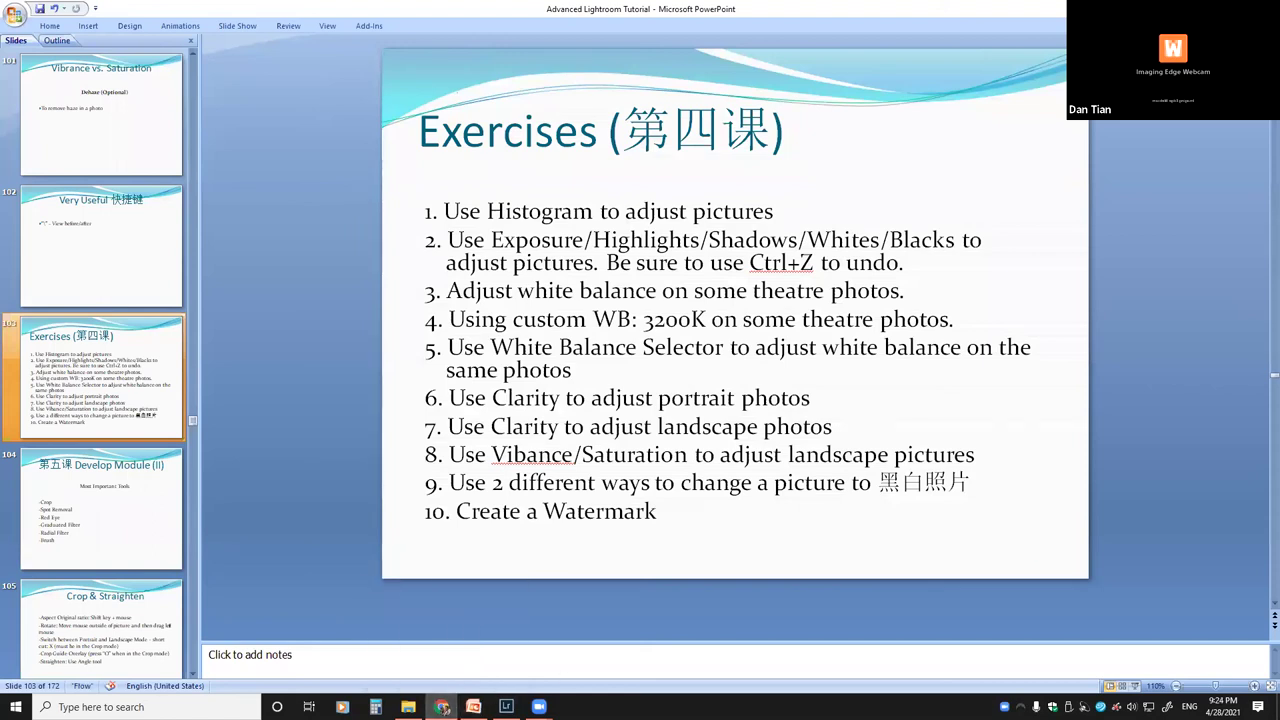
click(506, 707)
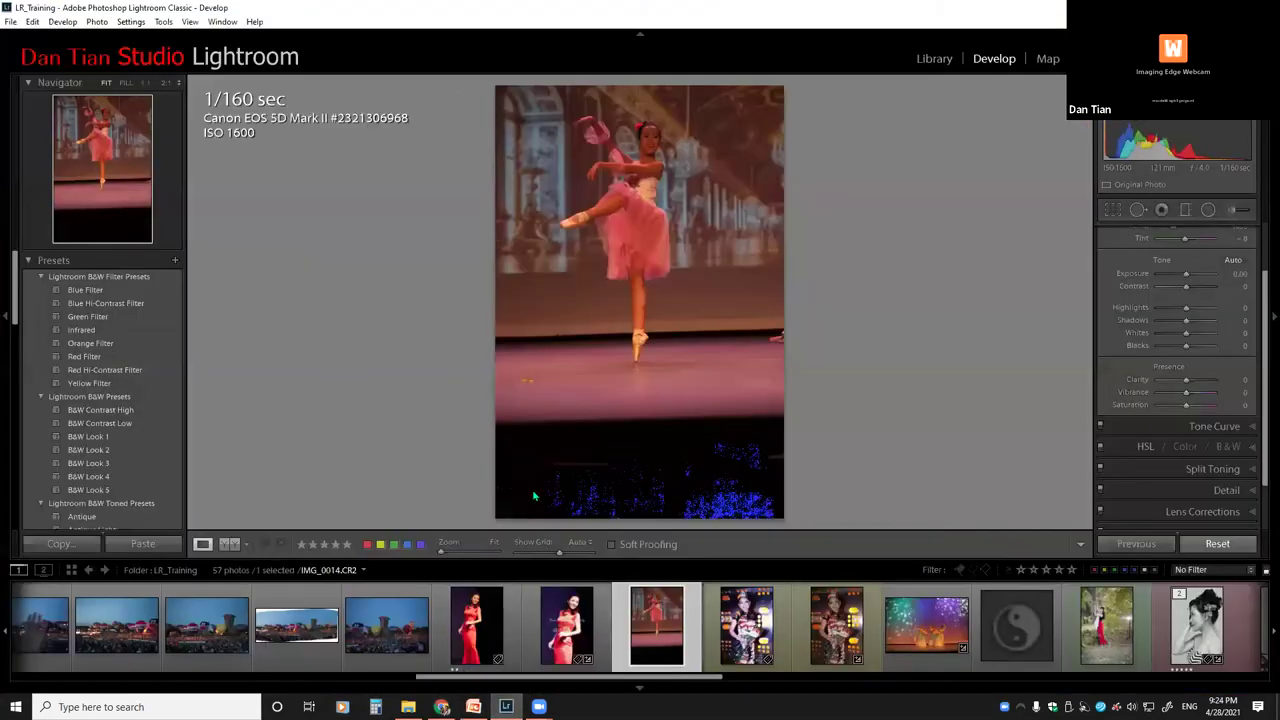
Browse the red-dress stage photos and the flower photo, including its watermarked version.
click(475, 622)
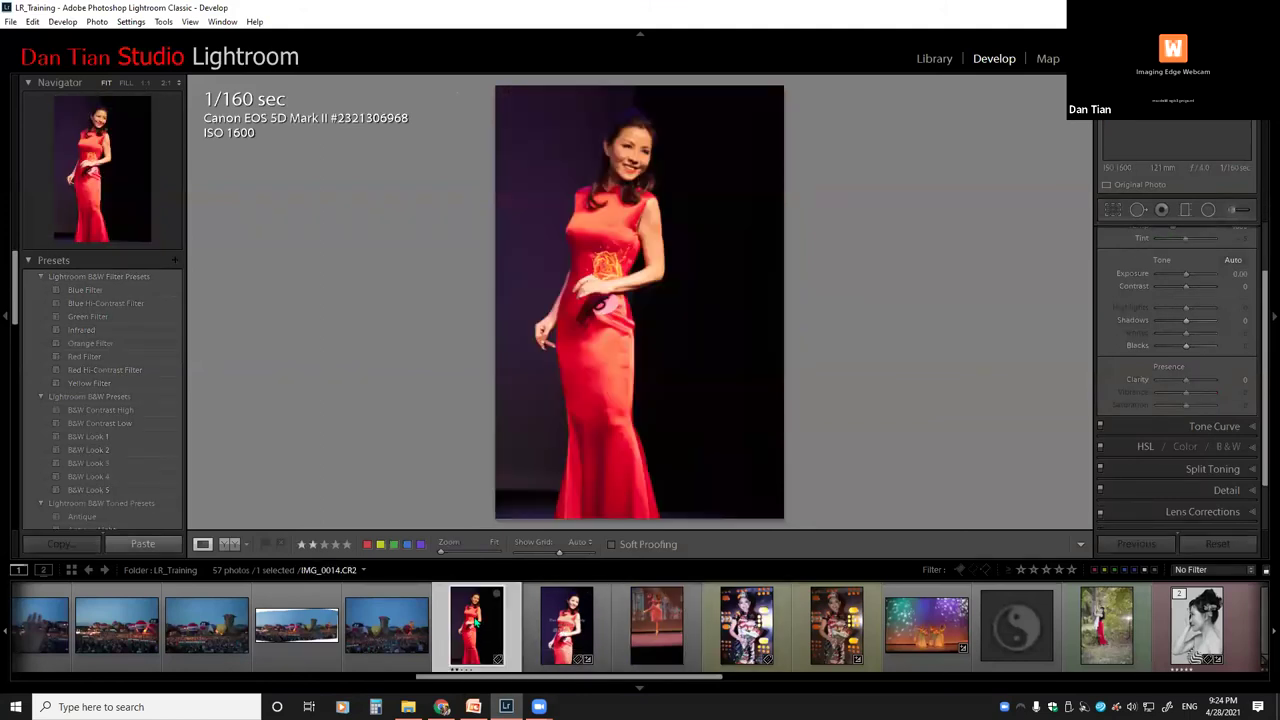
click(532, 626)
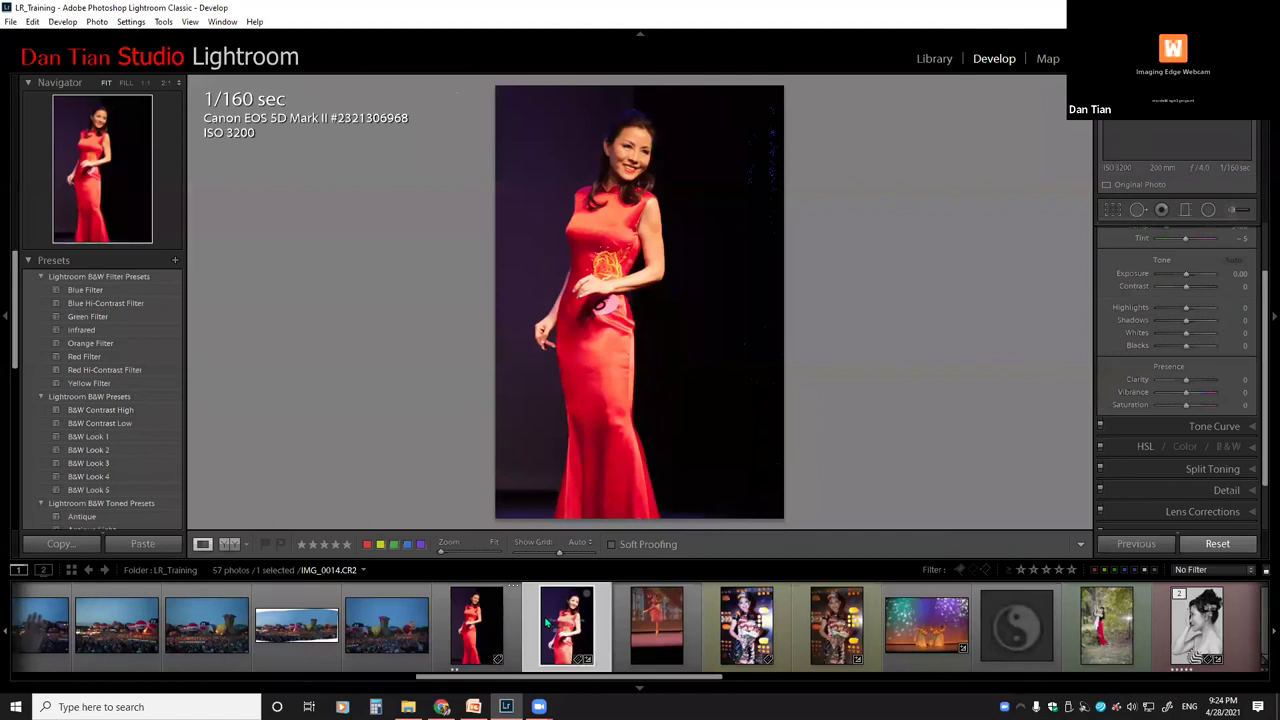
click(834, 628)
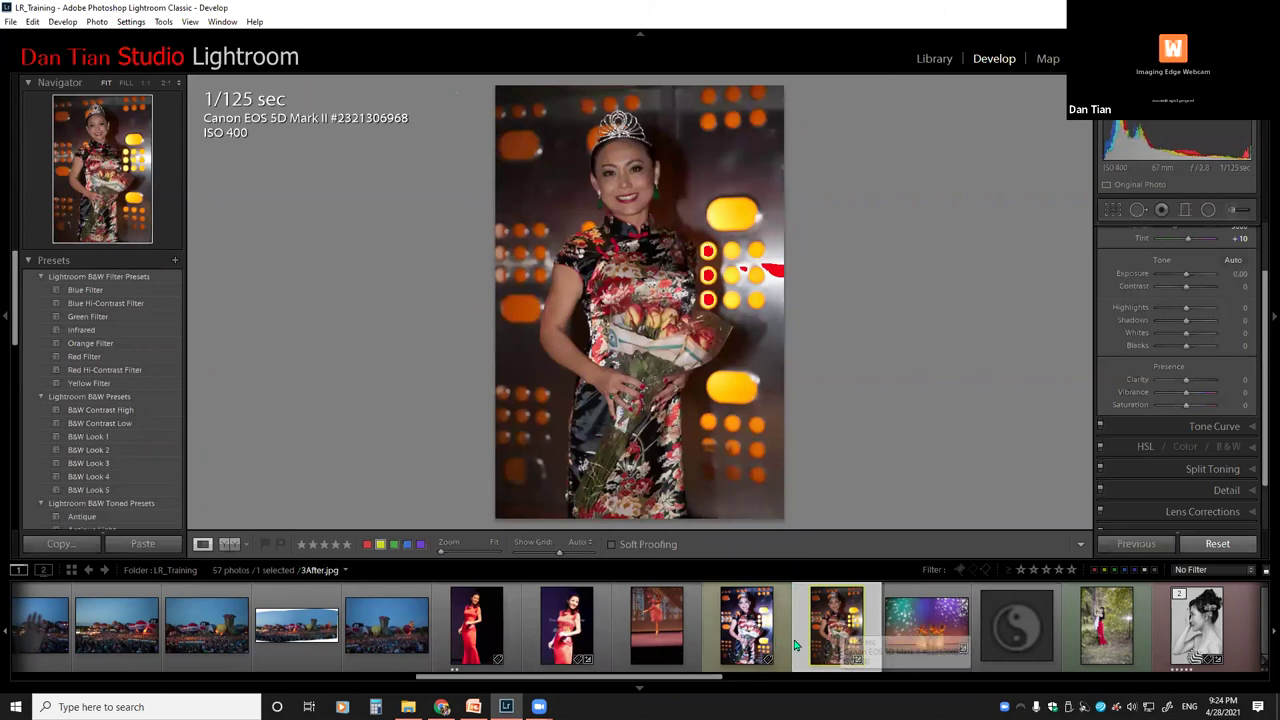
click(740, 632)
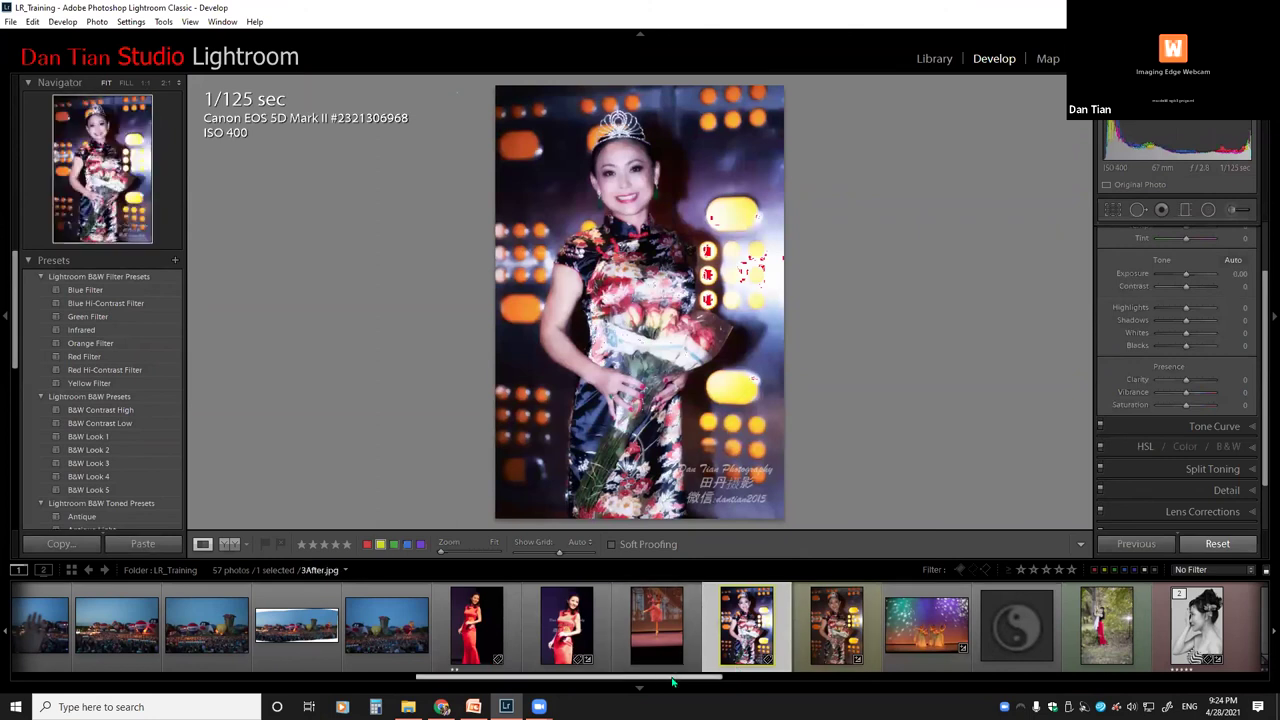
Reset the stage dancers photo's develop settings, then bring up the PowerPoint Exercises slide.
scroll(673, 682, down, 2)
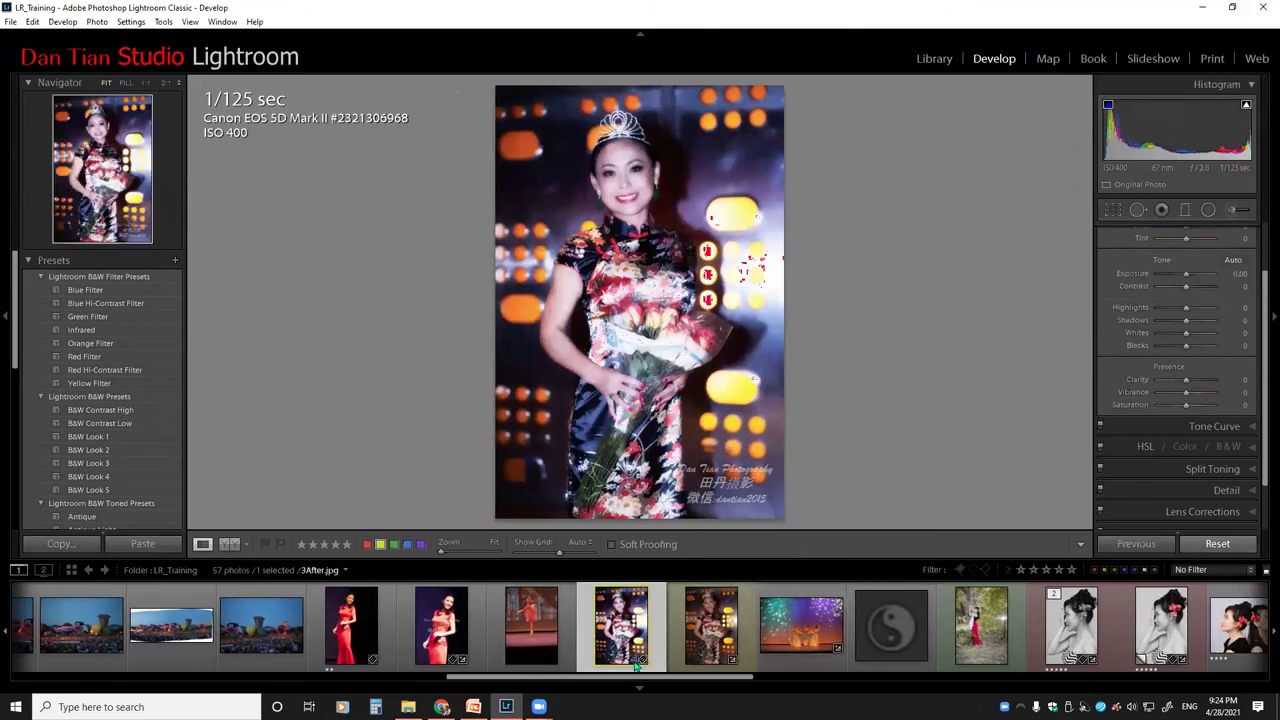
click(794, 621)
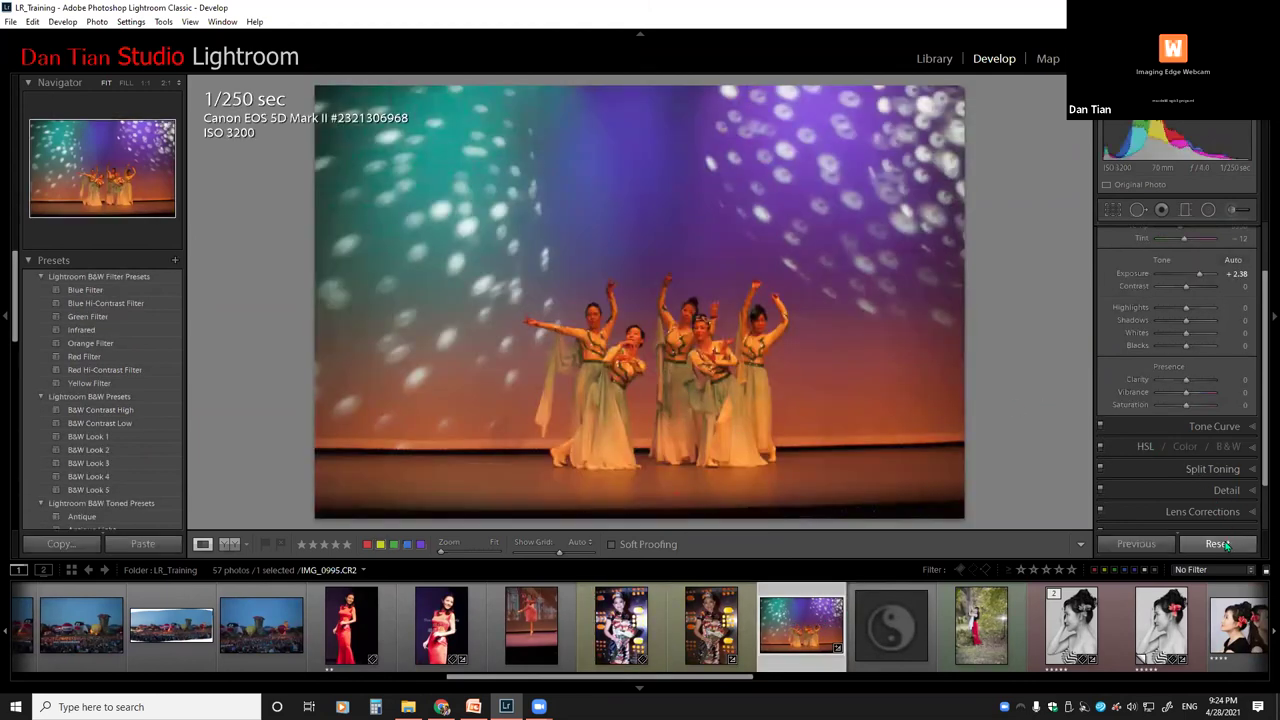
click(1220, 544)
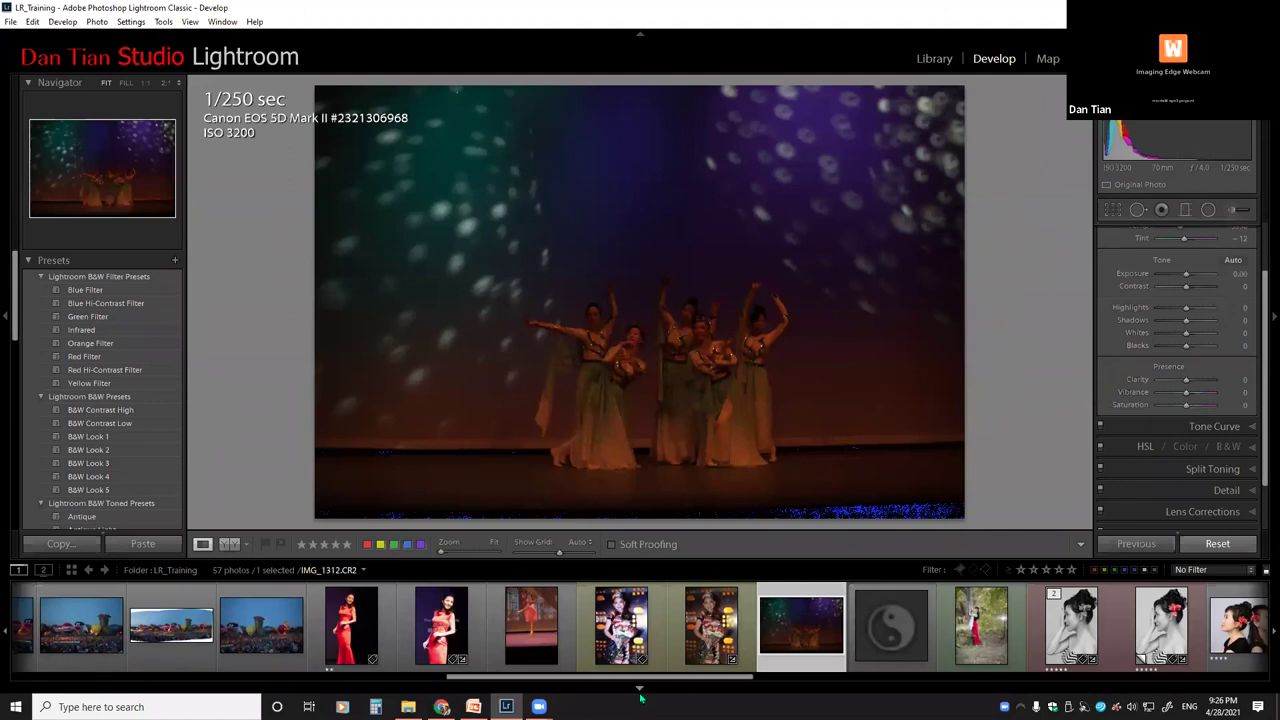
click(473, 707)
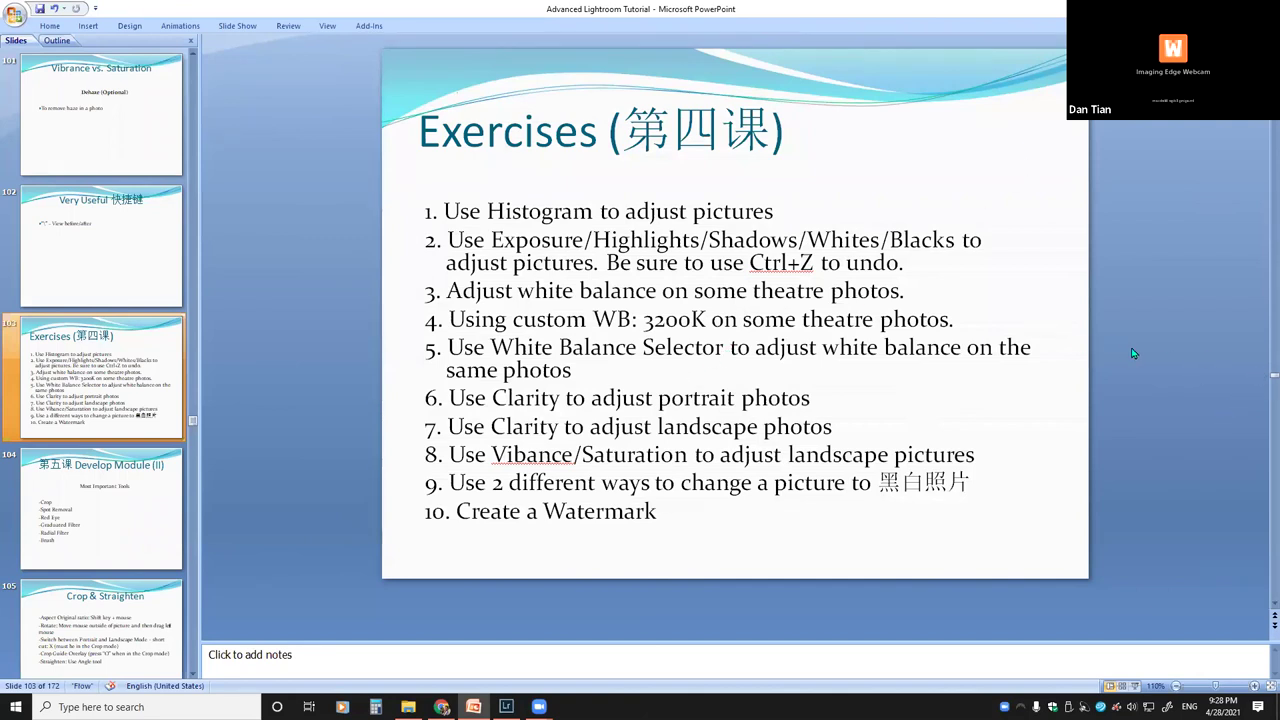
Move back through the slides to slide 92, Simulated HDR.
scroll(1172, 344, up, 1)
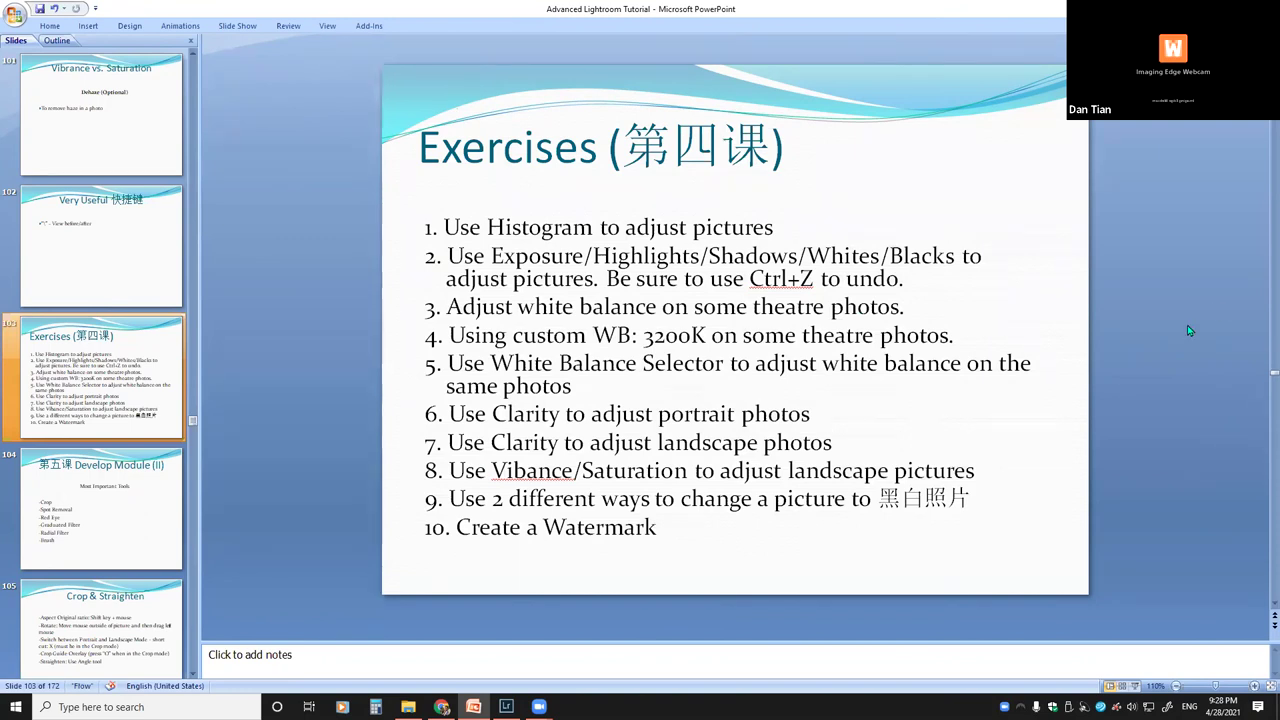
scroll(1188, 330, up, 5)
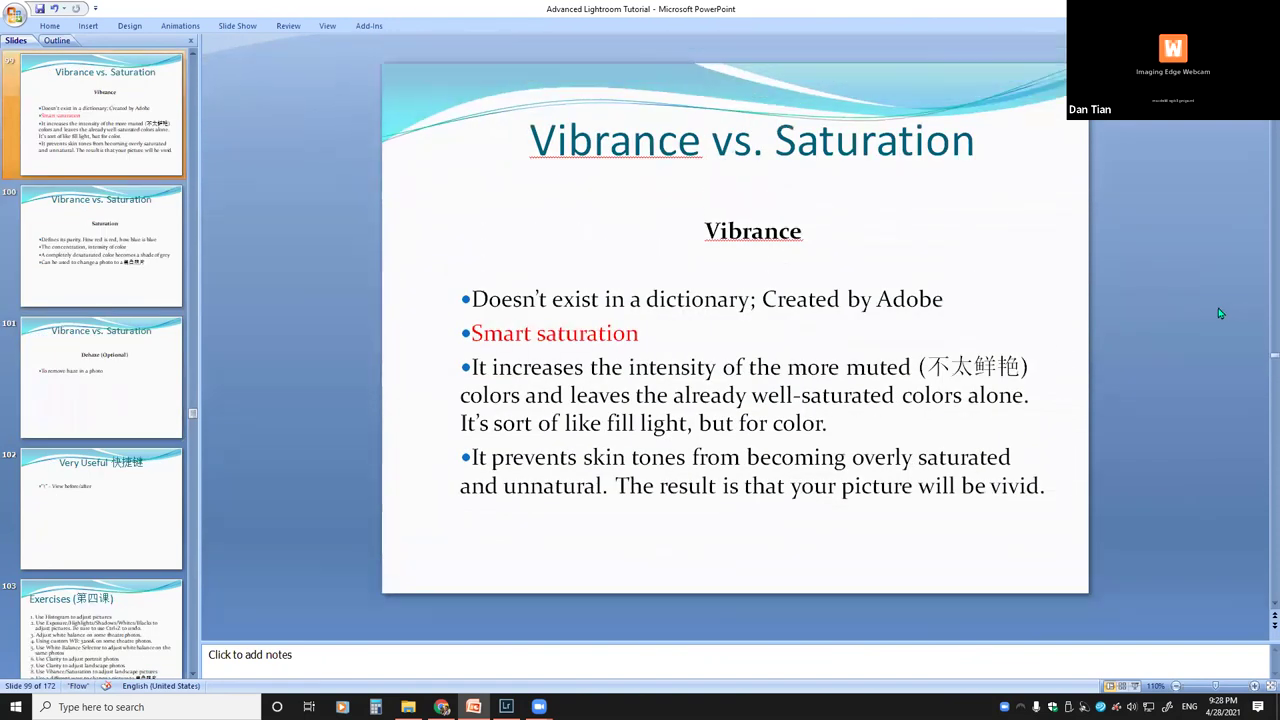
scroll(1219, 313, up, 4)
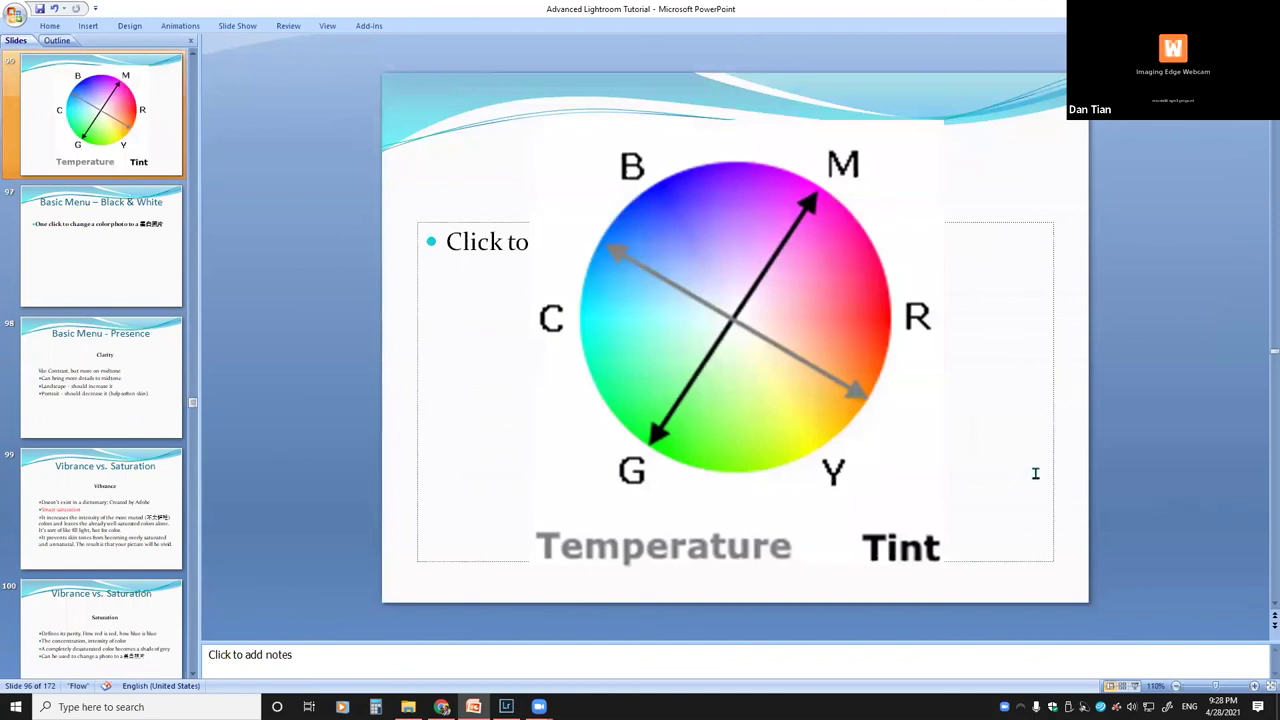
scroll(1040, 475, up, 1)
scroll(1050, 477, down, 1)
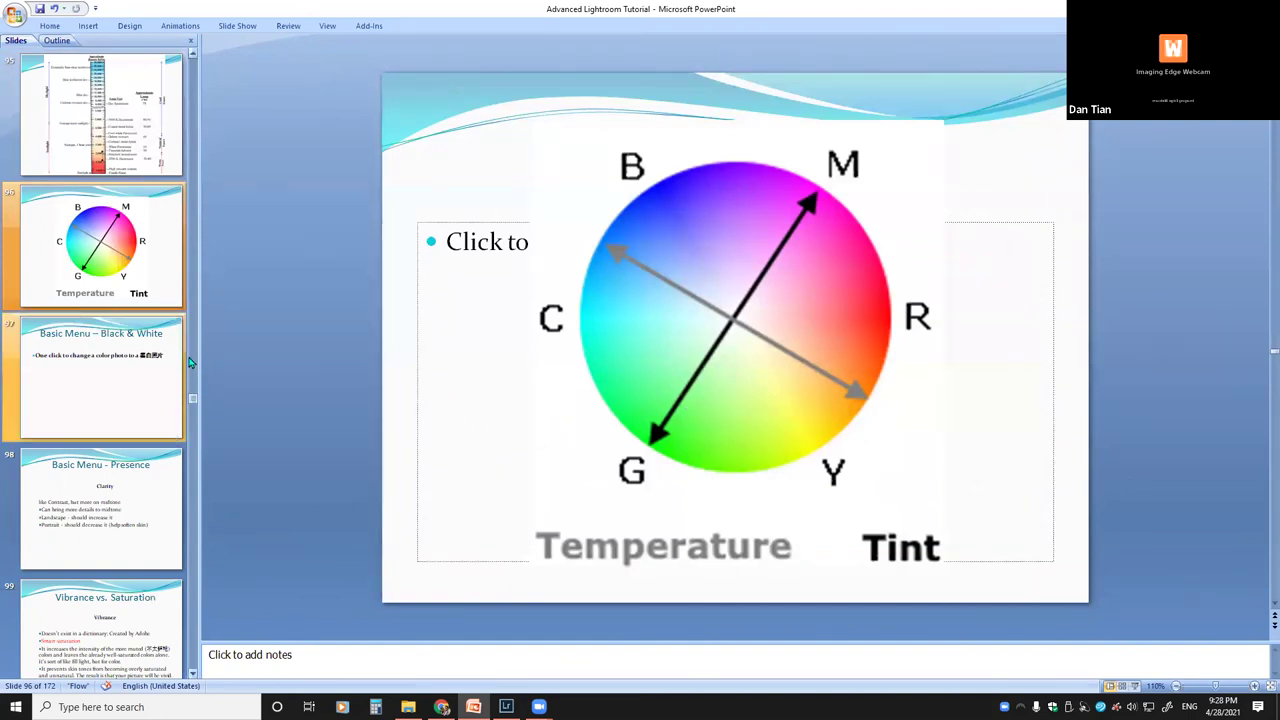
key(Up)
key(Up)
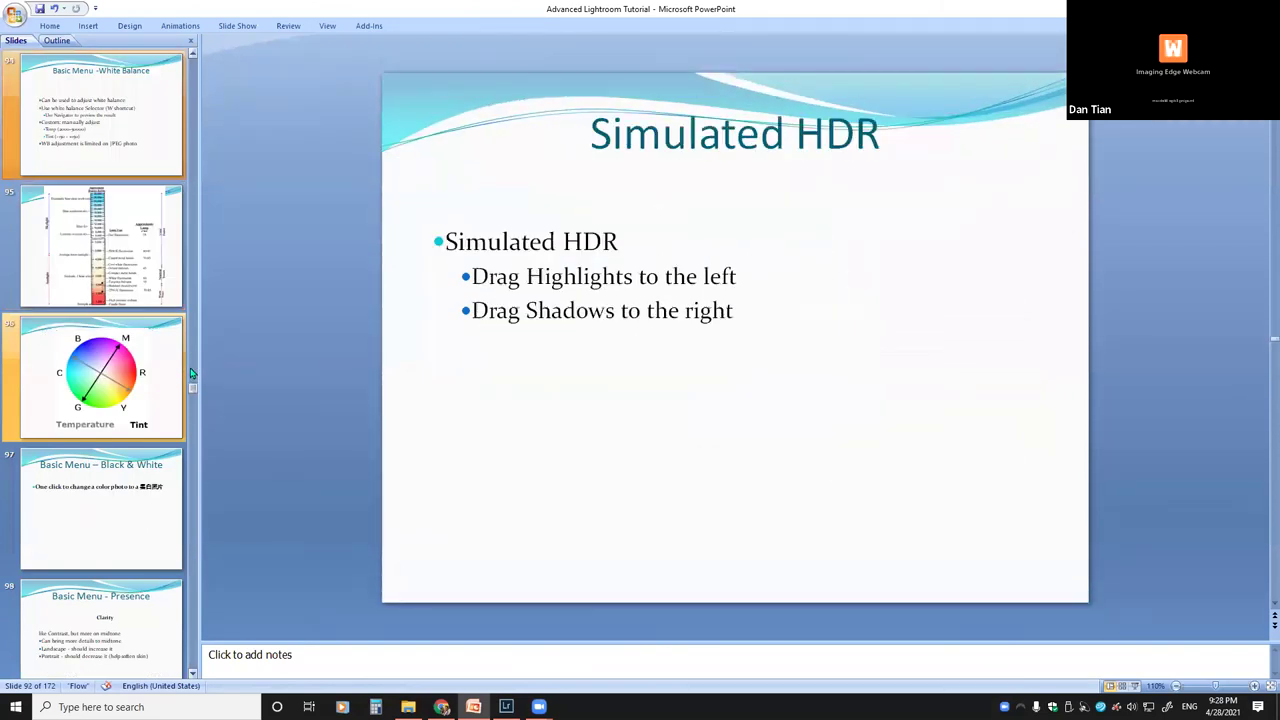
key(Up)
key(Up)
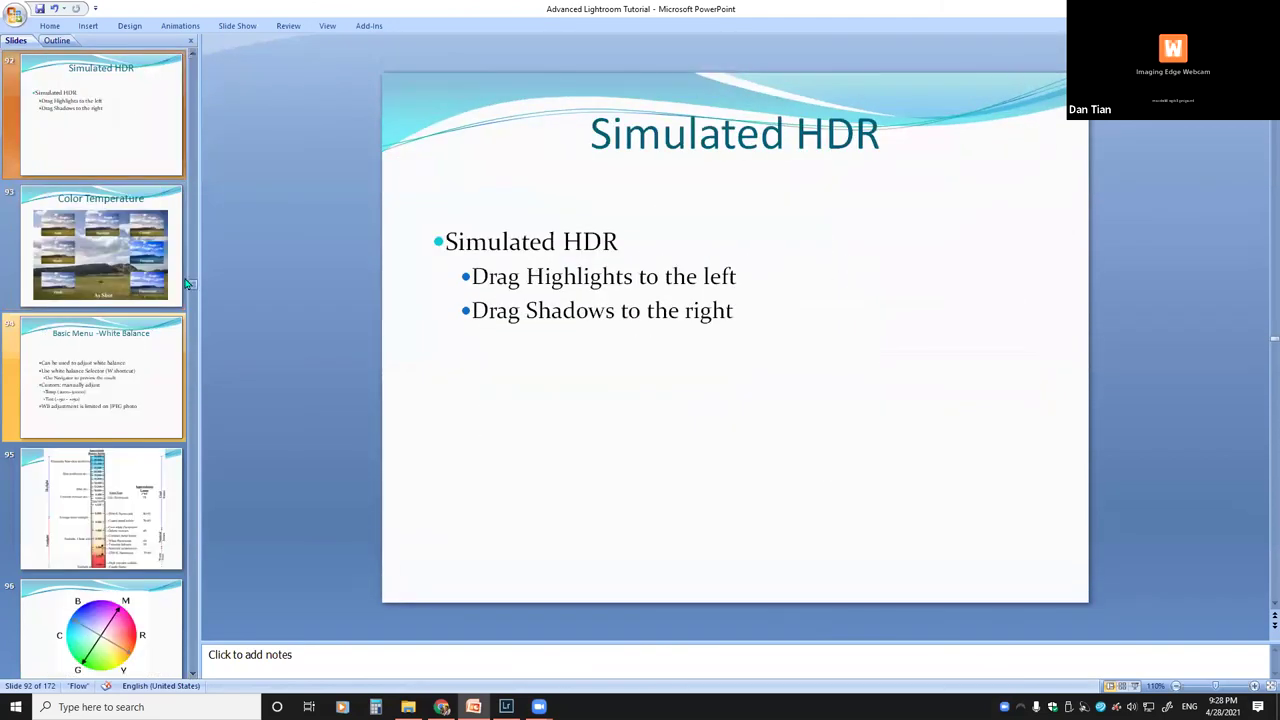
Open slide 85, RGB Color Wheel, from the Slides pane.
scroll(185, 284, up, 15)
scroll(191, 260, down, 6)
scroll(191, 272, down, 4)
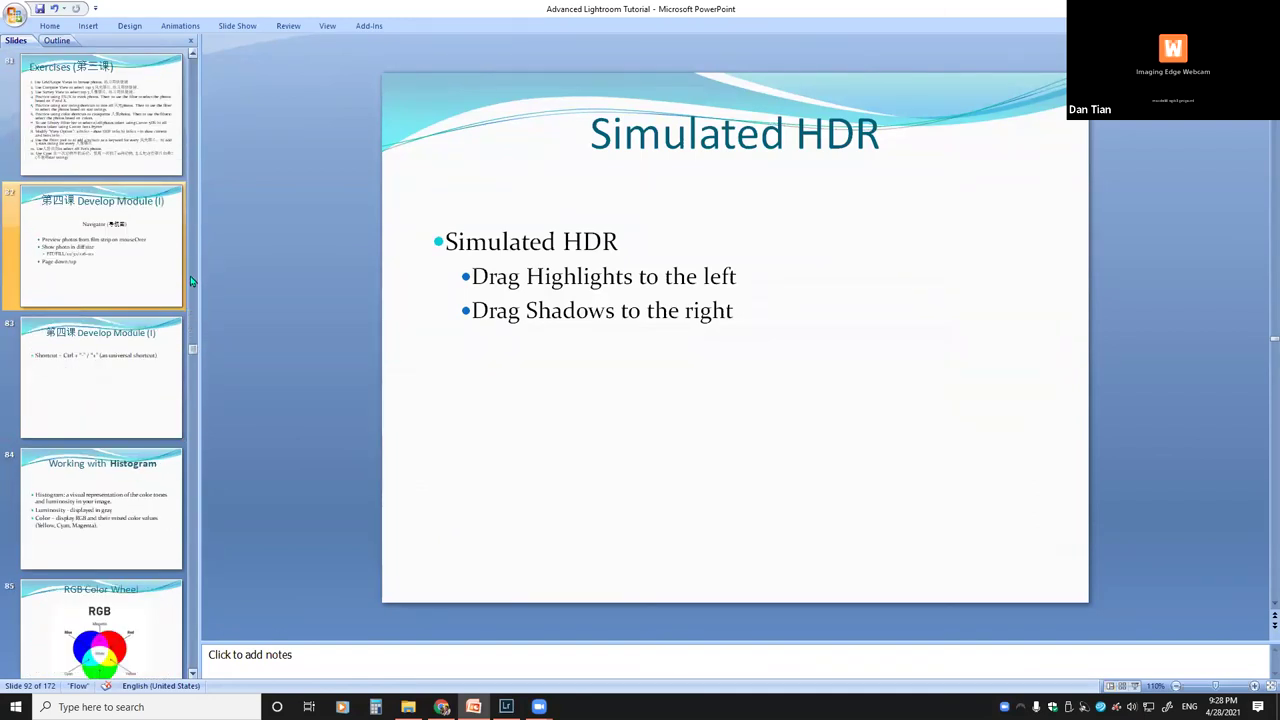
scroll(191, 281, down, 1)
click(90, 515)
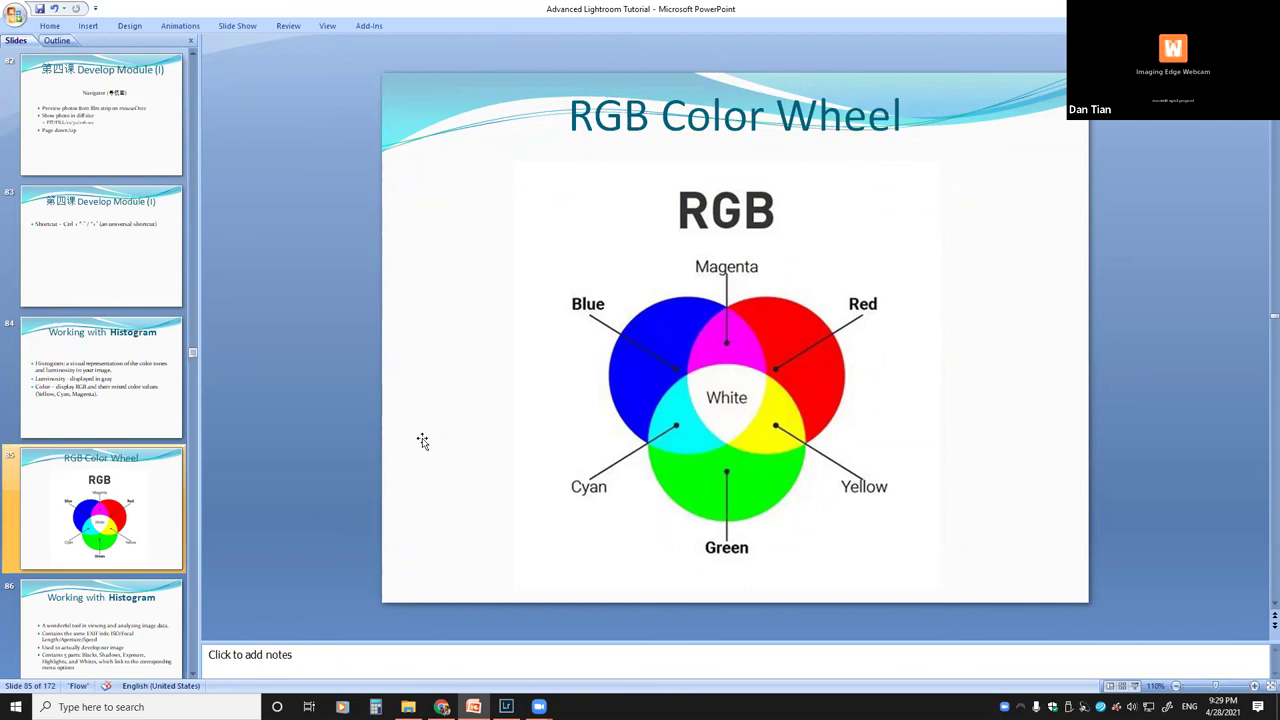
Scroll down the slide list toward slide 86, Working with Histogram.
scroll(395, 436, down, 4)
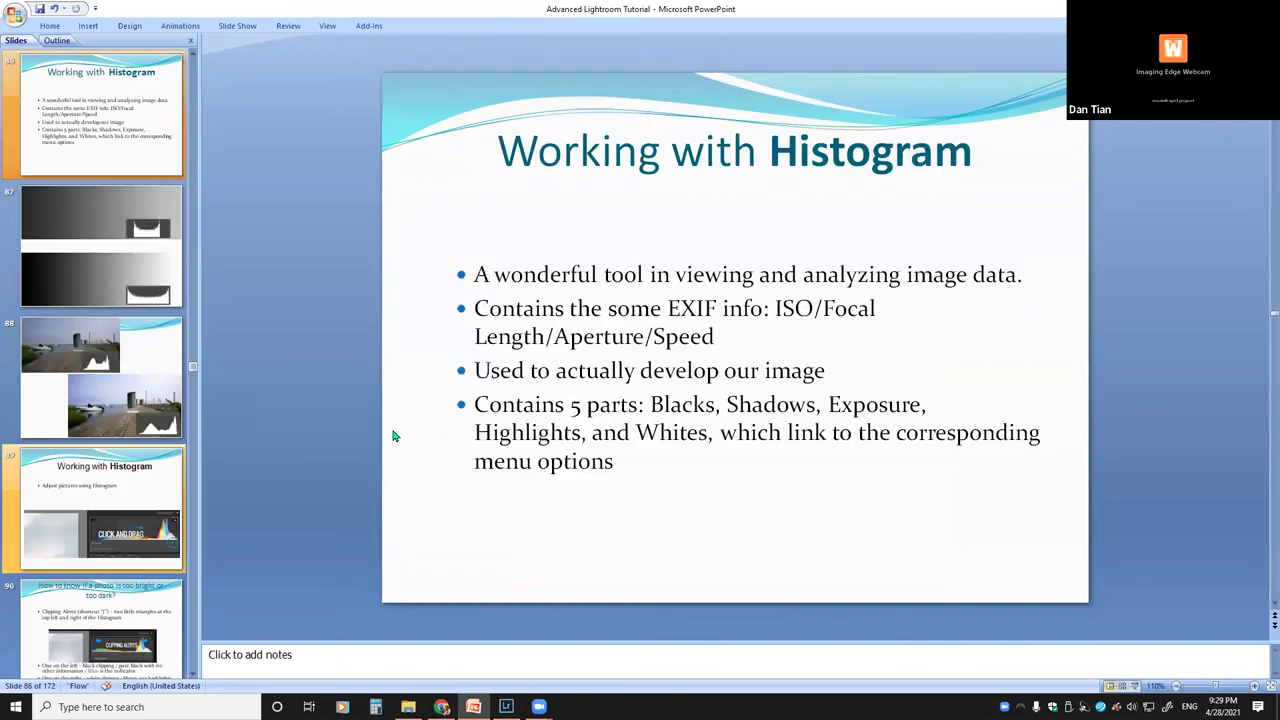
Open slide 96 with the Temperature and Tint colour wheel and select its empty text placeholder.
scroll(395, 436, down, 10)
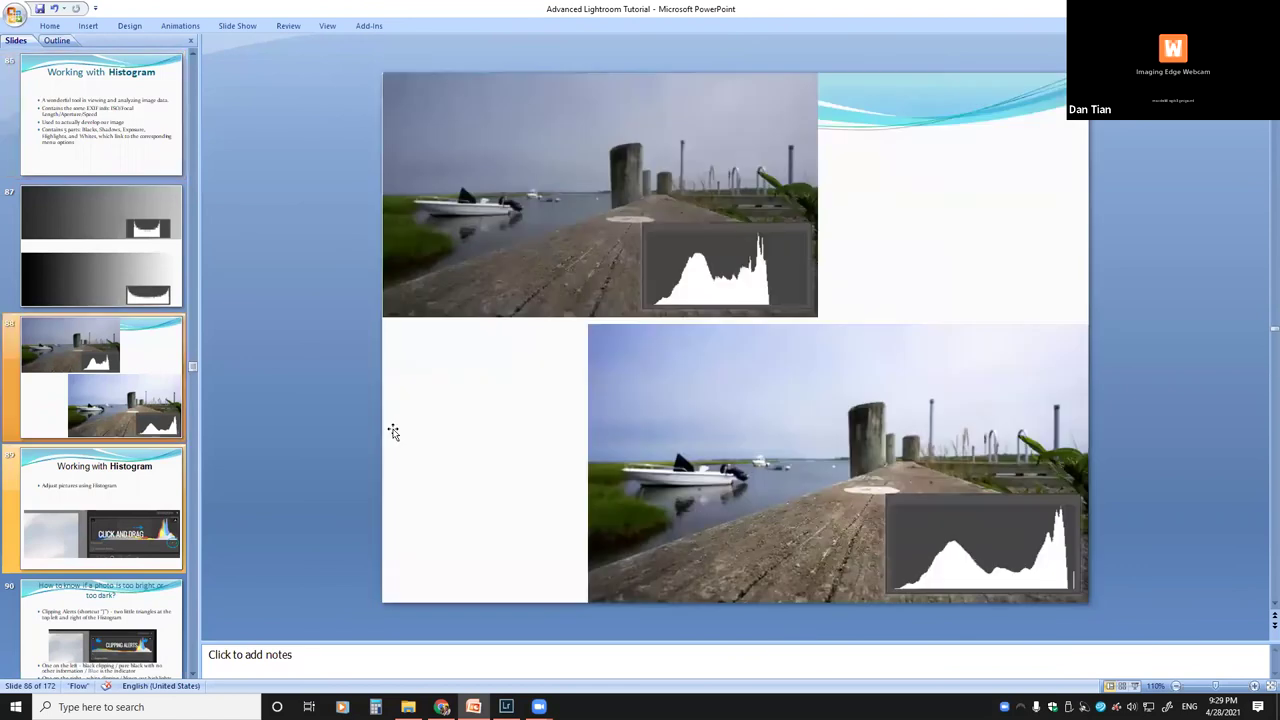
scroll(395, 436, down, 3)
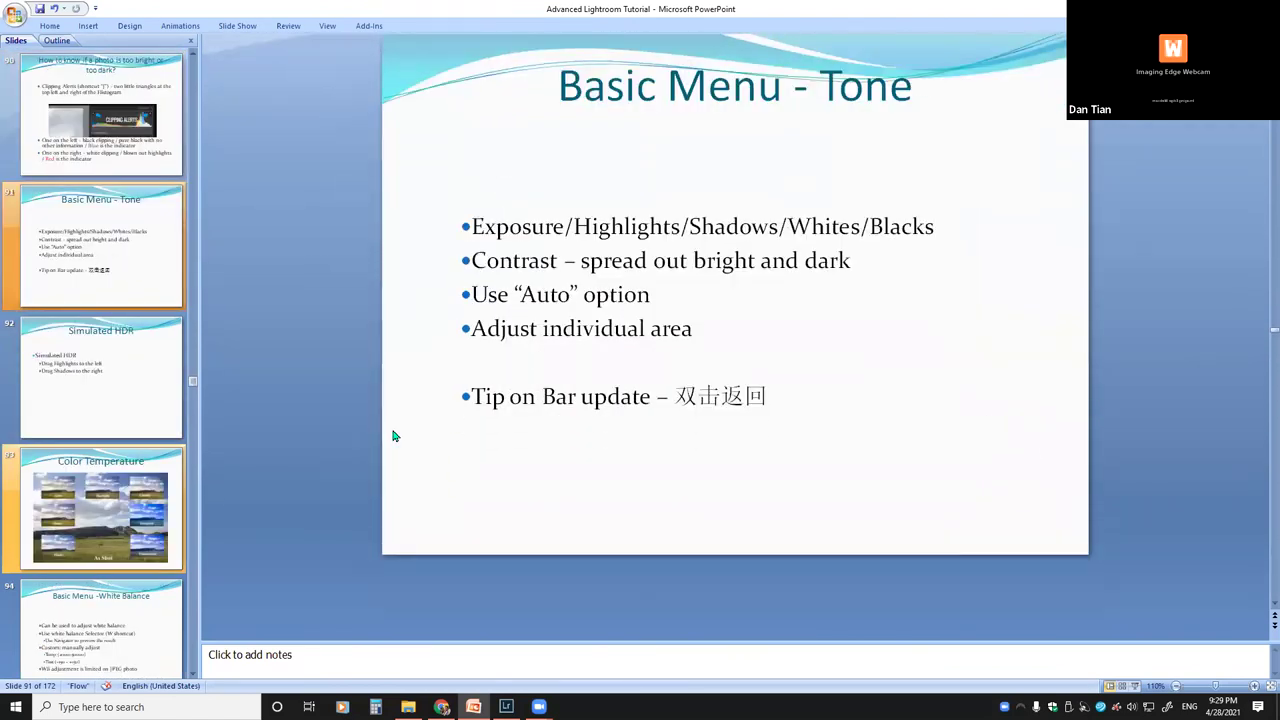
scroll(395, 436, down, 6)
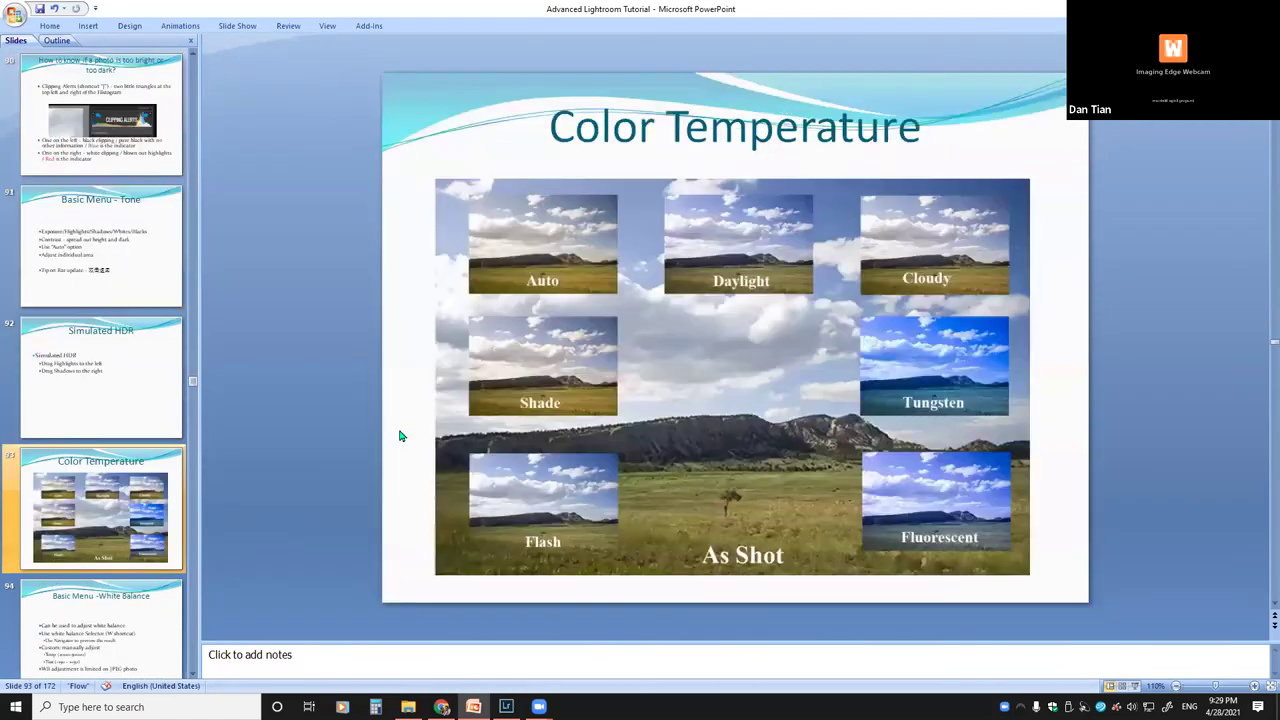
click(101, 395)
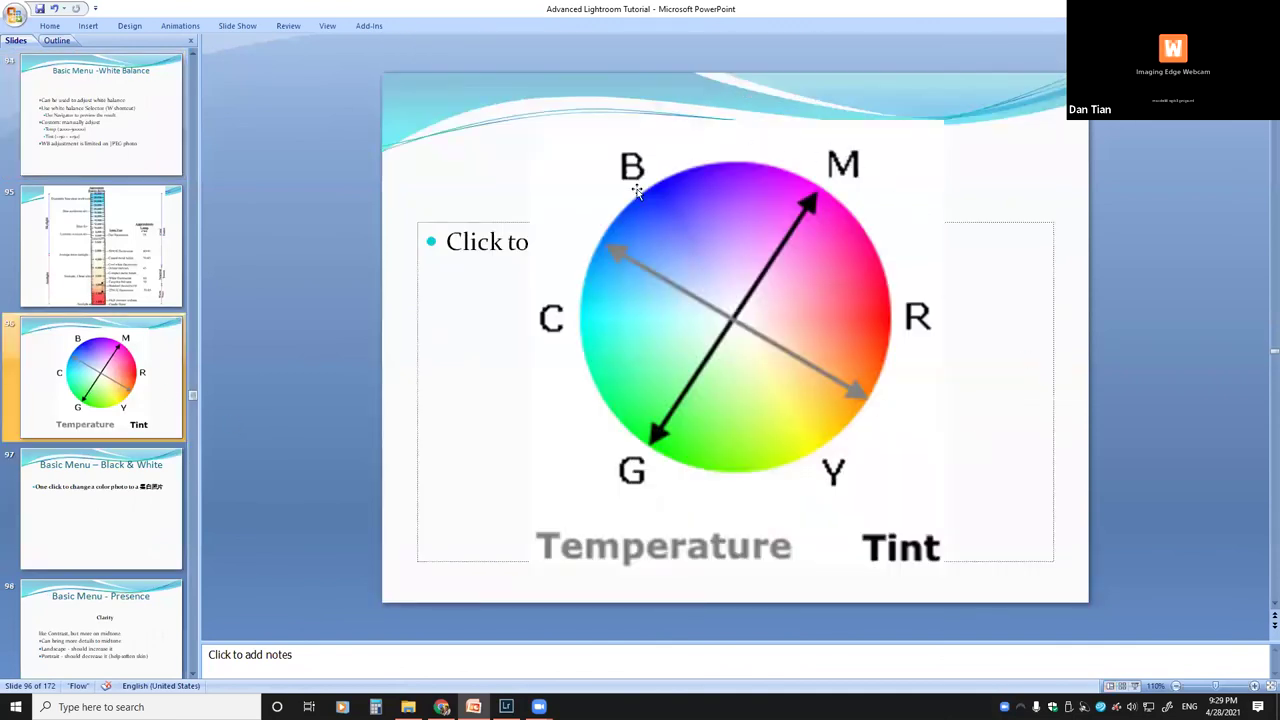
click(443, 223)
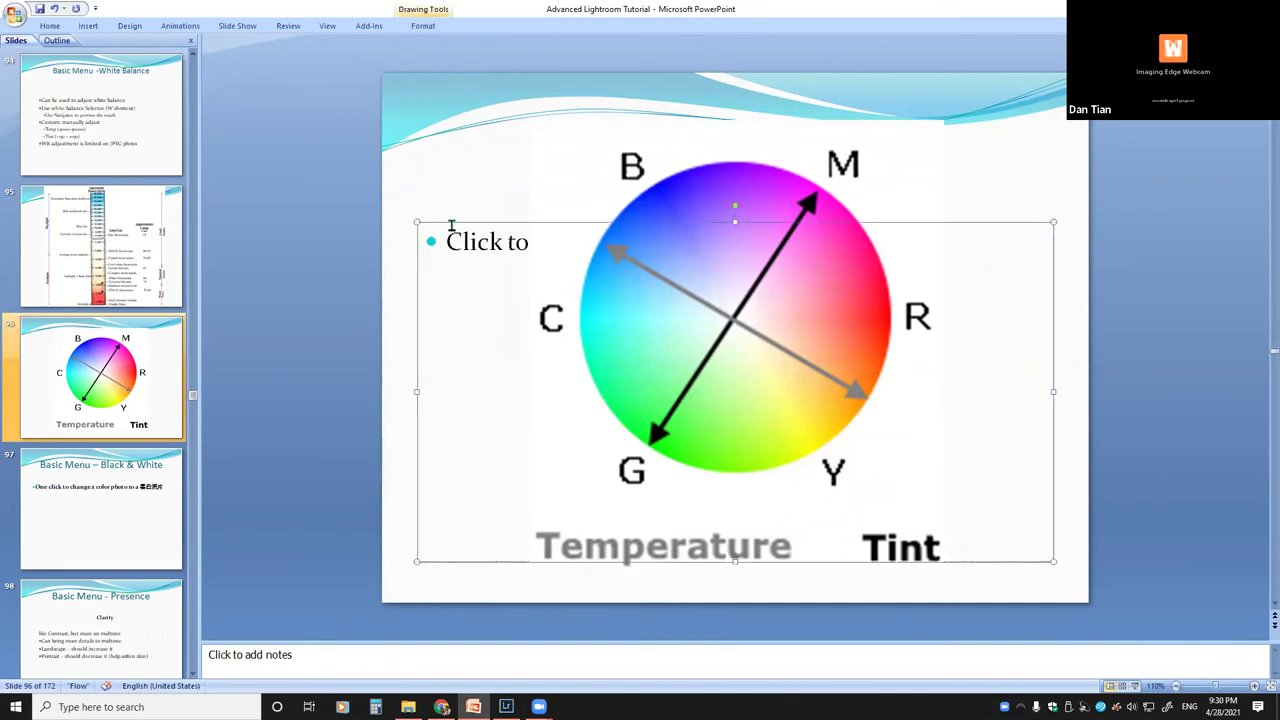
Delete the empty text placeholder on slide 96.
key(Delete)
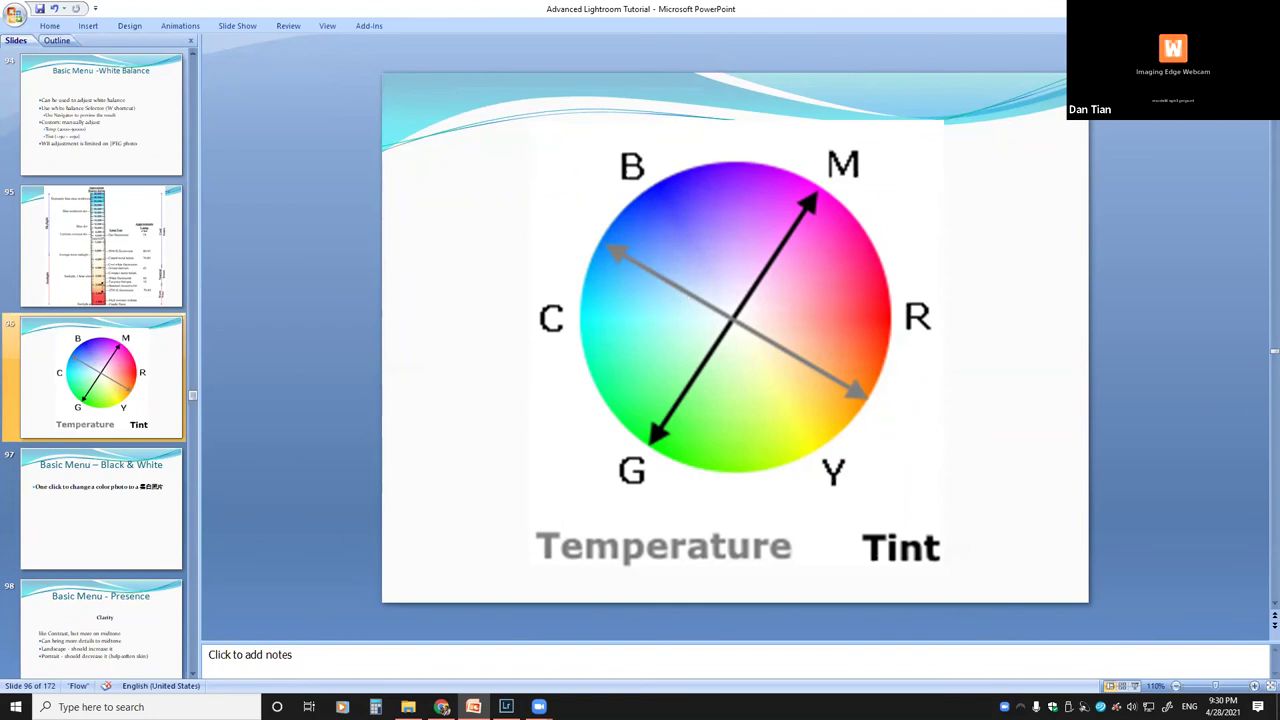
key(alt+Tab)
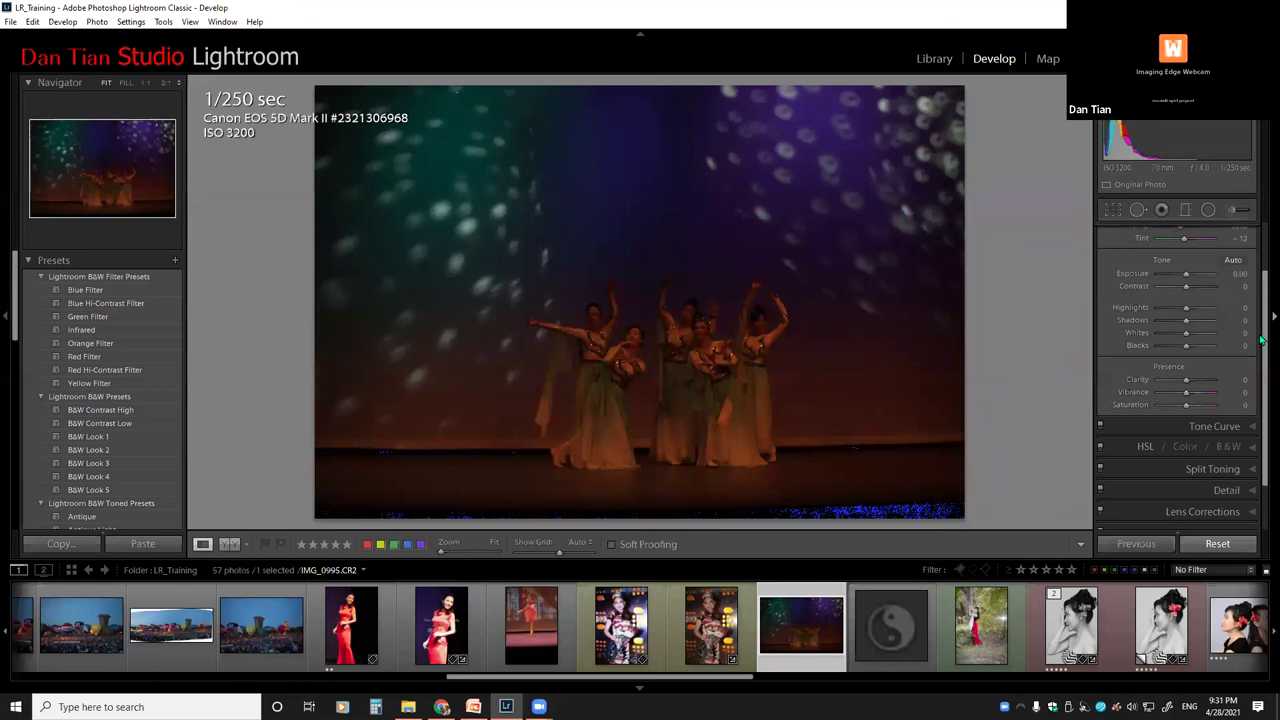
scroll(1259, 310, up, 2)
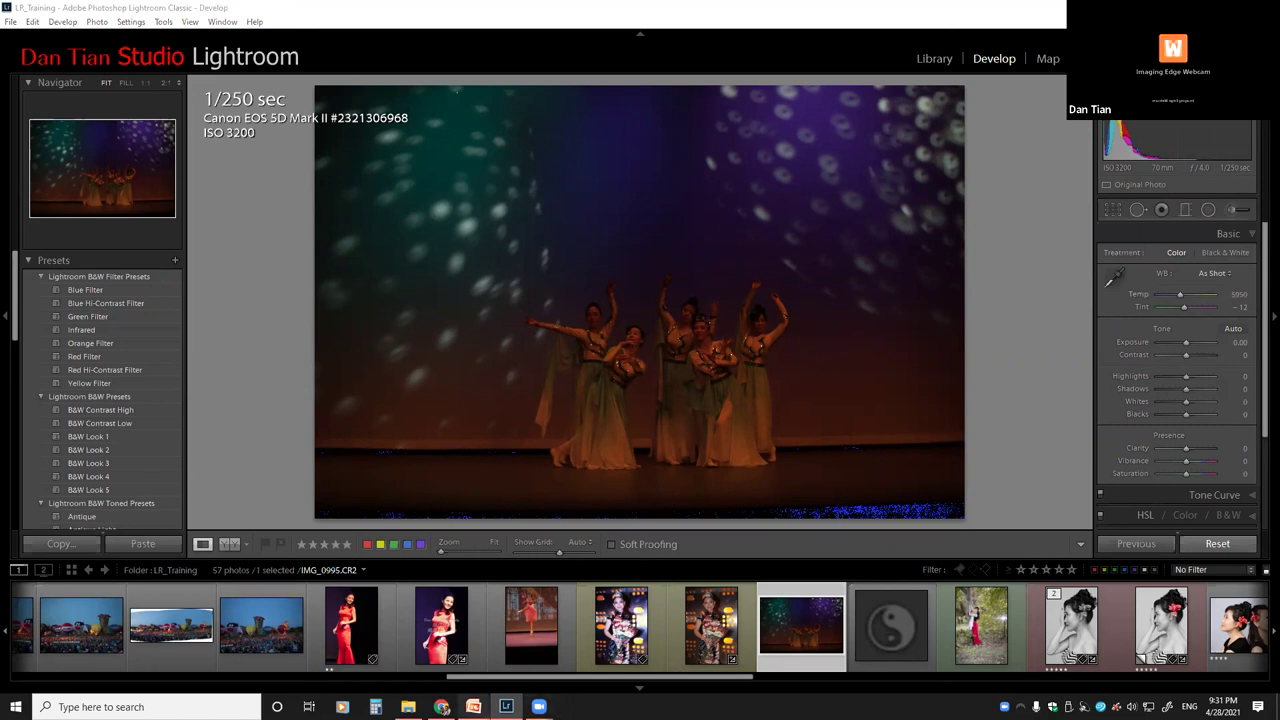
click(473, 706)
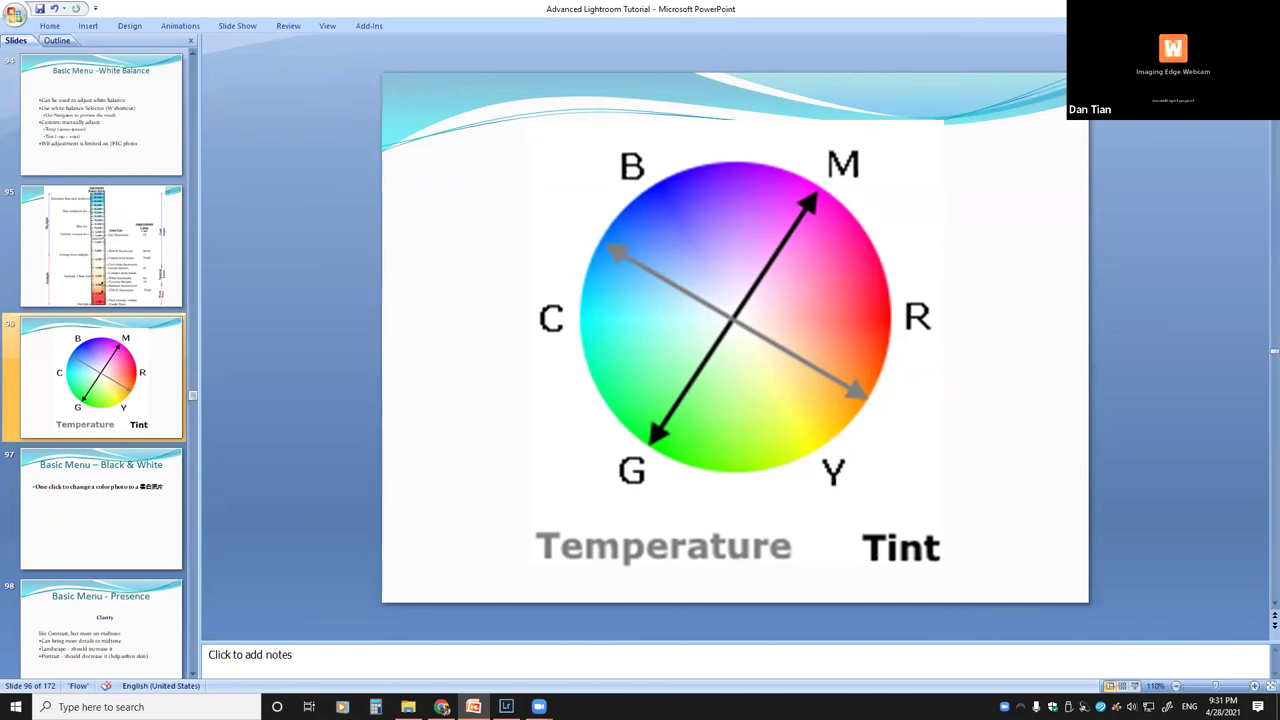
Switch from the PowerPoint slides to the Lightroom Classic Develop window.
key(alt+Tab)
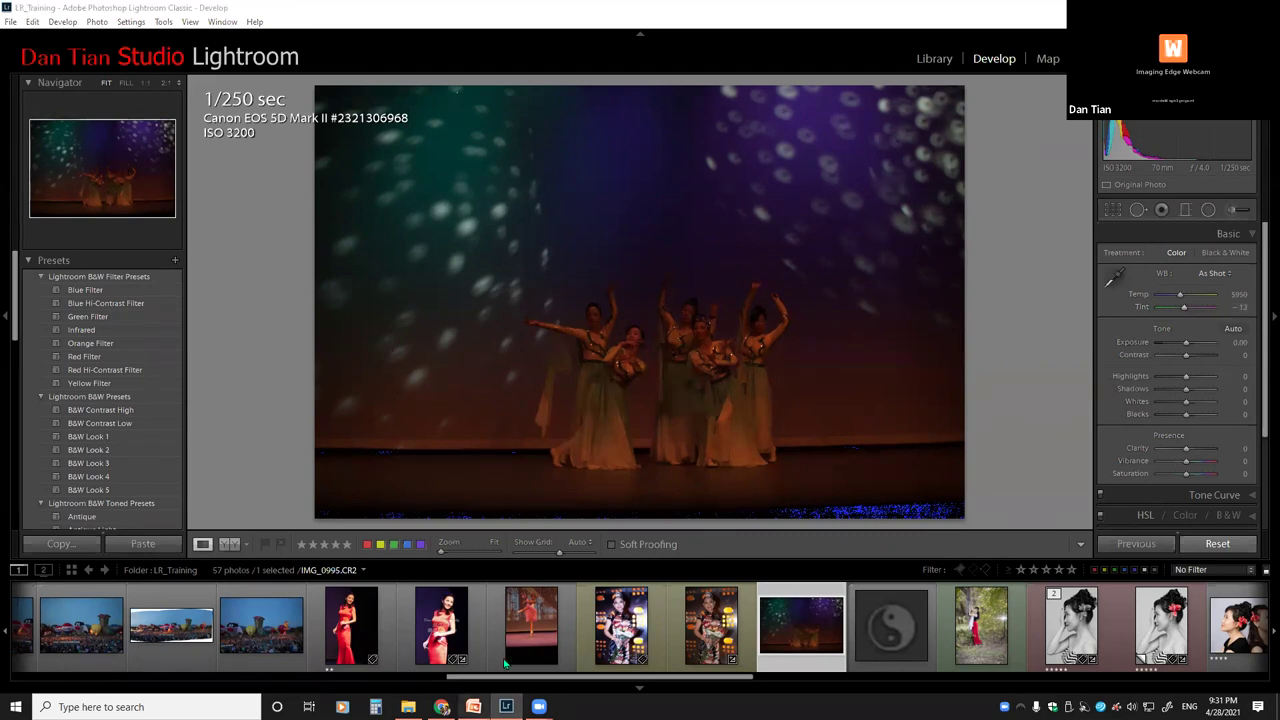
Return to PowerPoint's slide 96 with the Temperature and Tint colour wheel.
click(473, 706)
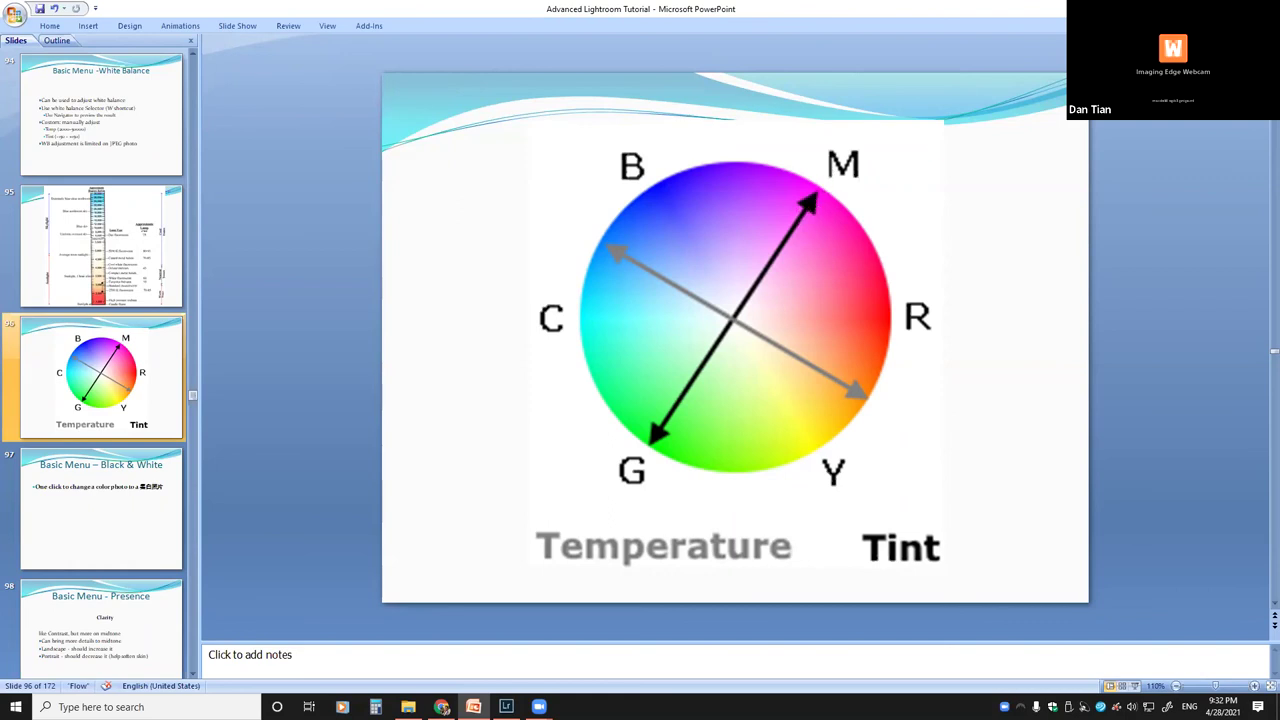
Switch back to Lightroom Classic's Develop module showing the stage-dance photo IMG_0995.CR2.
key(alt+Tab)
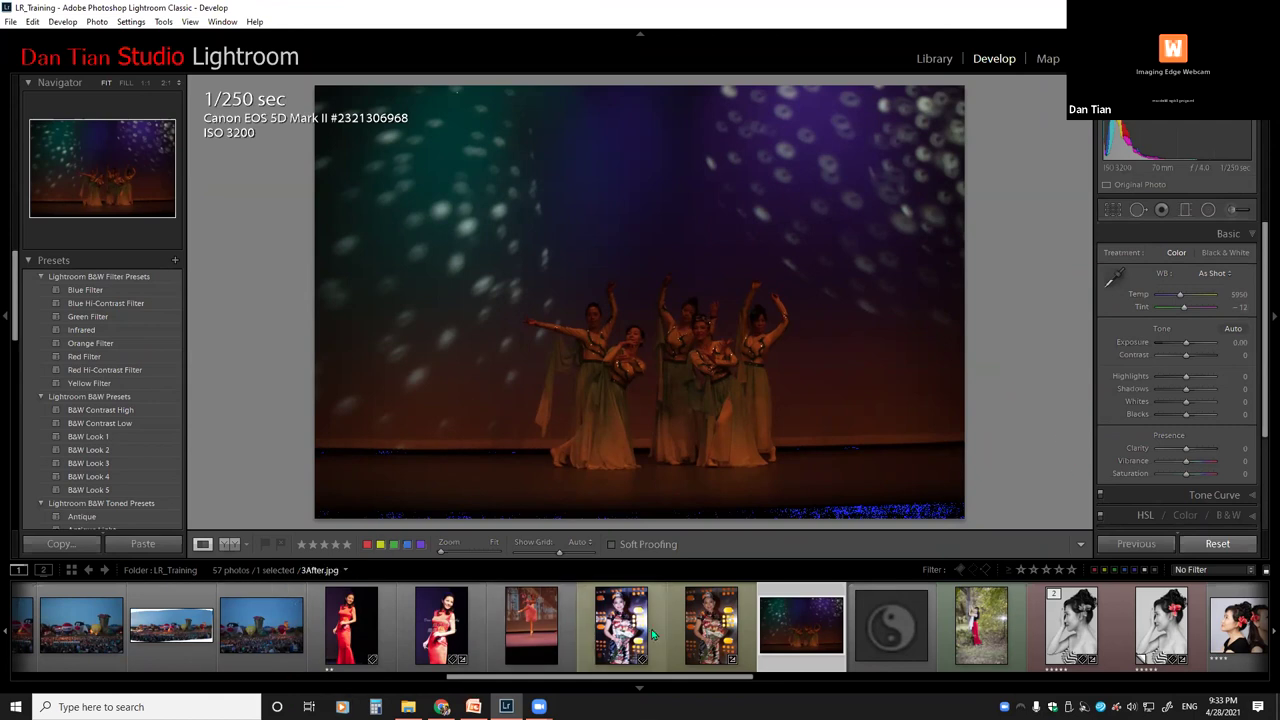
Open IMG_0184.CR2, zoom to 2:1 on the dancer's bodice, and pick the White Balance Selector.
click(531, 620)
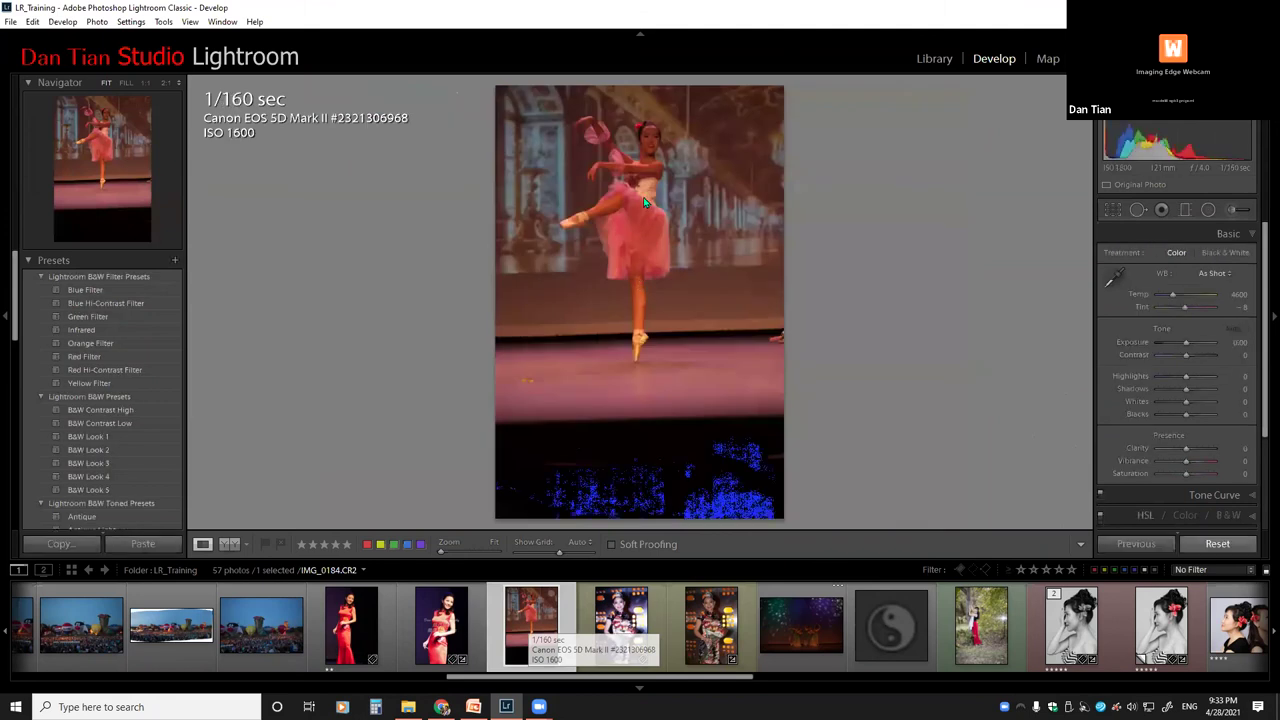
click(645, 200)
drag(653, 215, 634, 374)
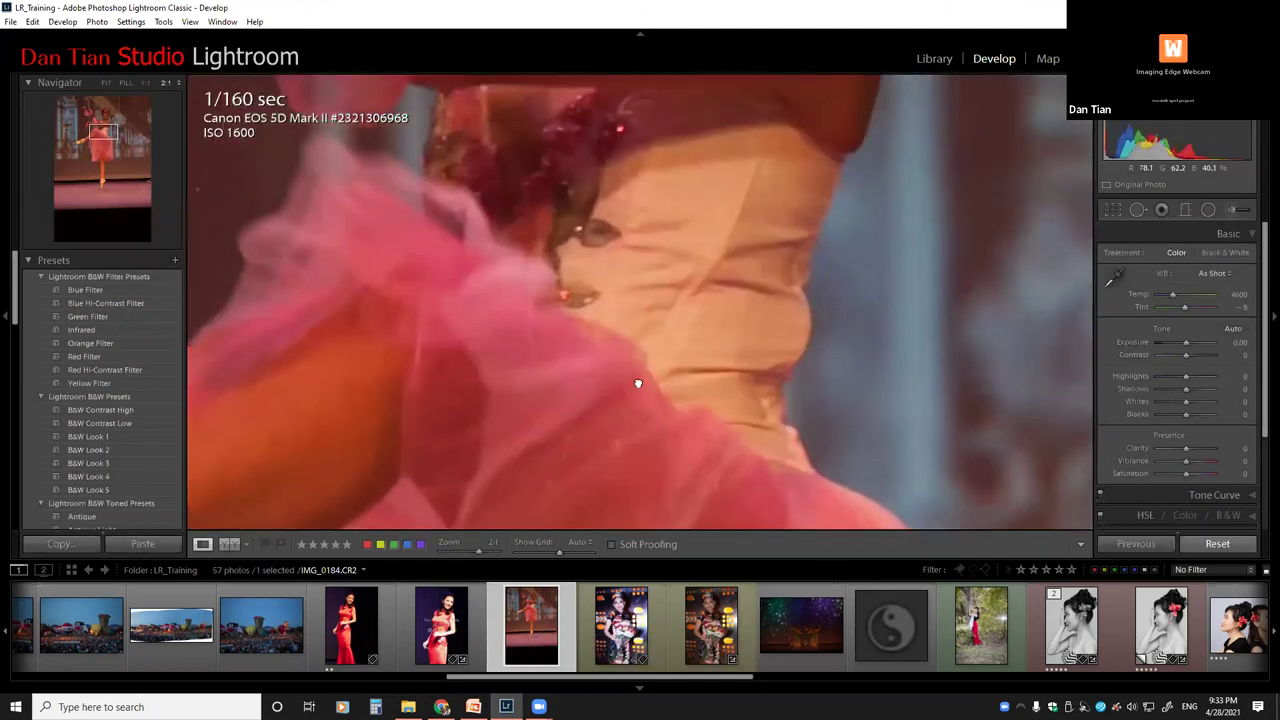
click(1113, 286)
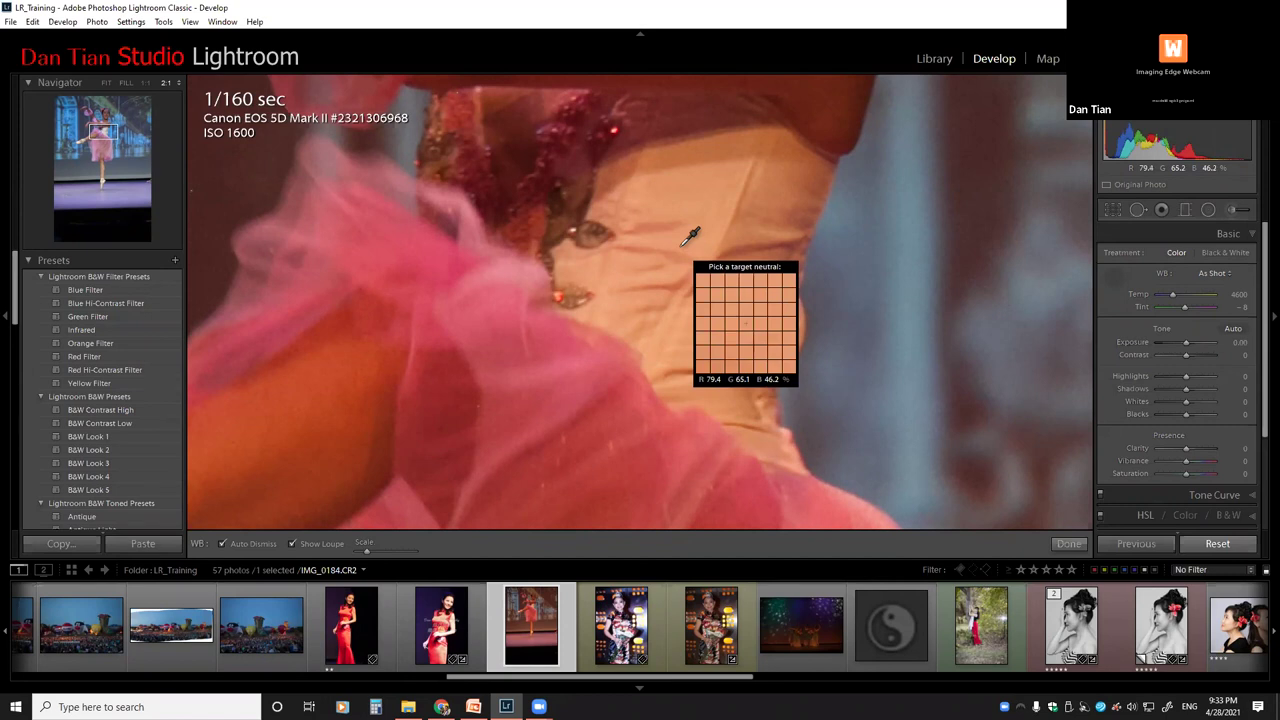
Nudge the Temp value up, then down to about 4150 with arrow keys.
click(1238, 295)
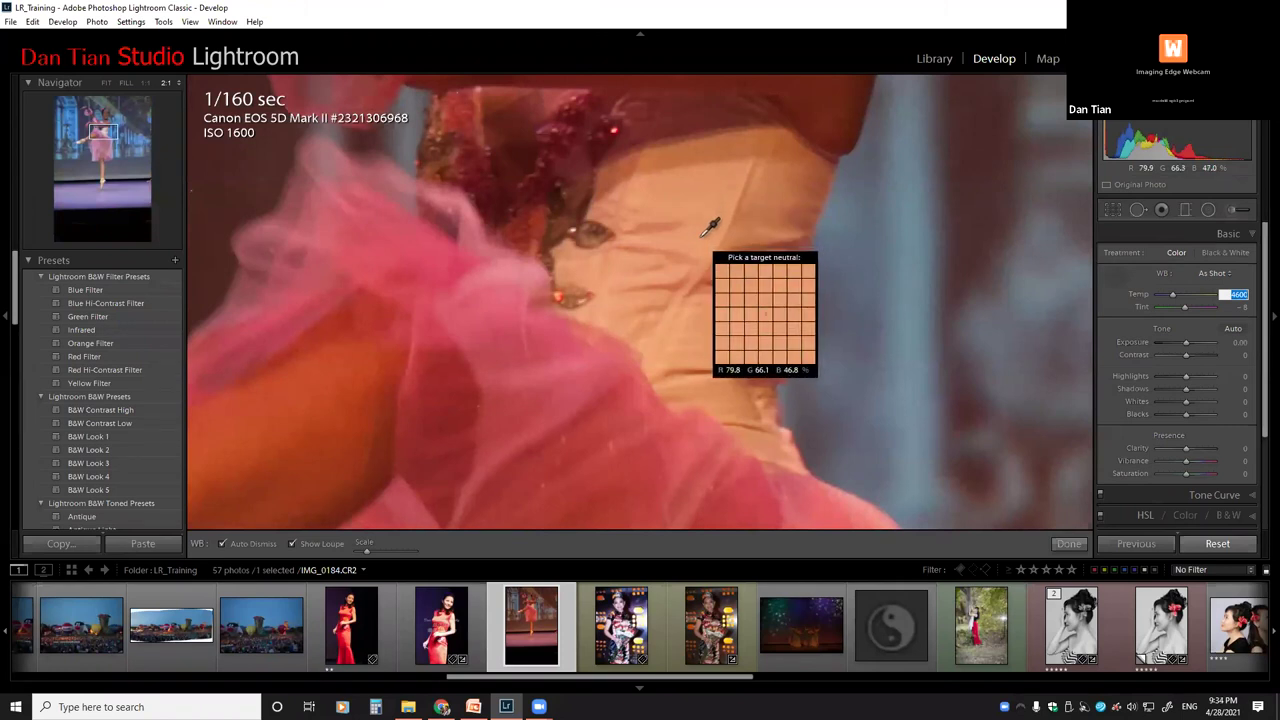
key(Up)
key(Up)
key(Up)
key(Up)
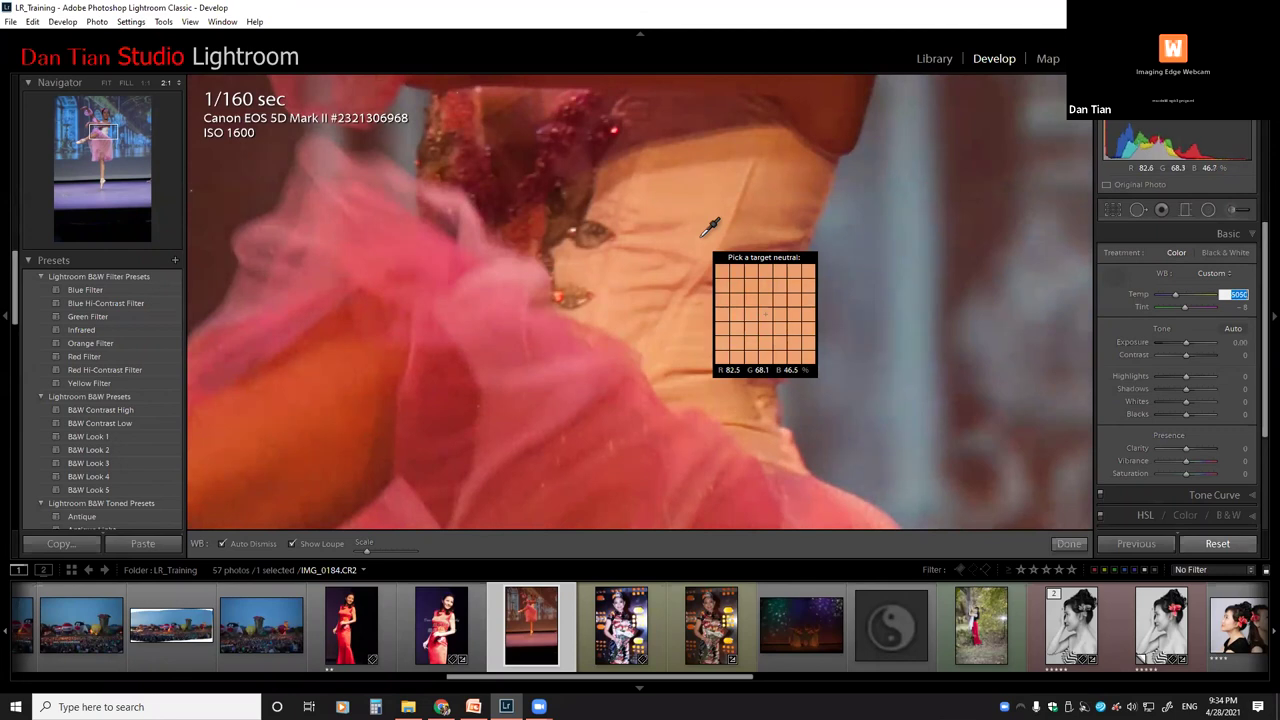
key(Up)
key(Up)
key(Up)
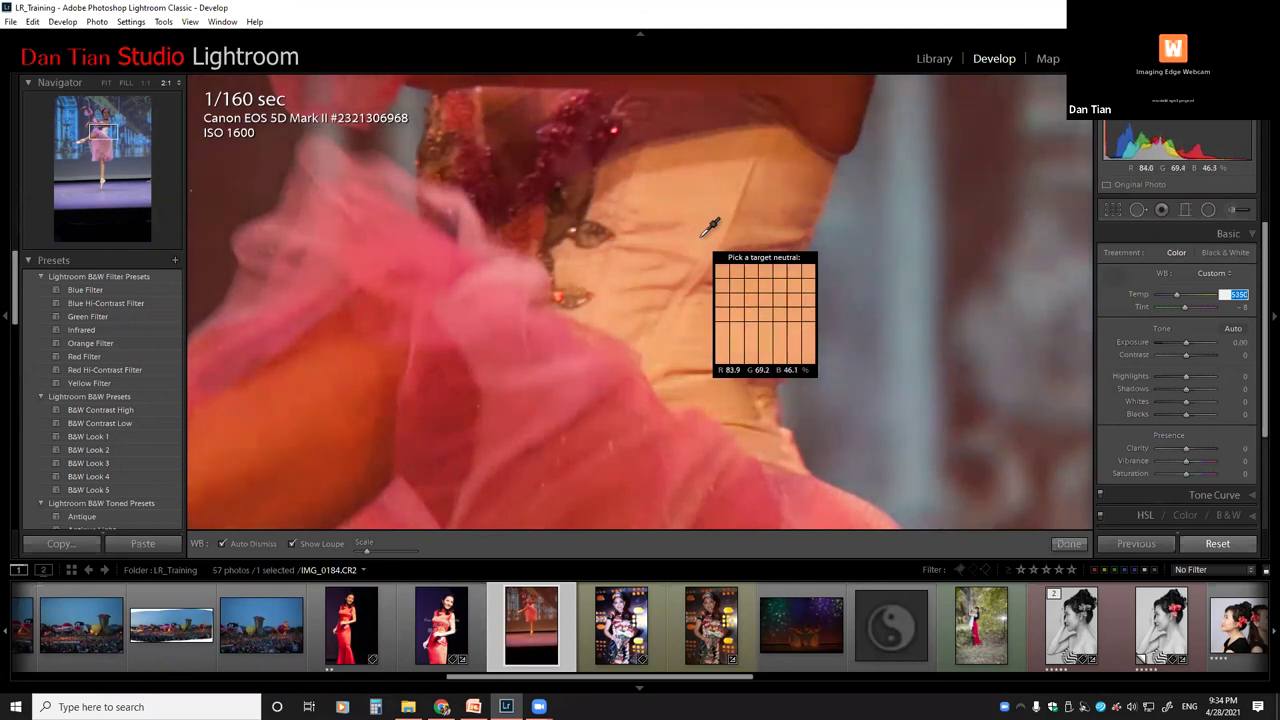
key(Up)
key(Up)
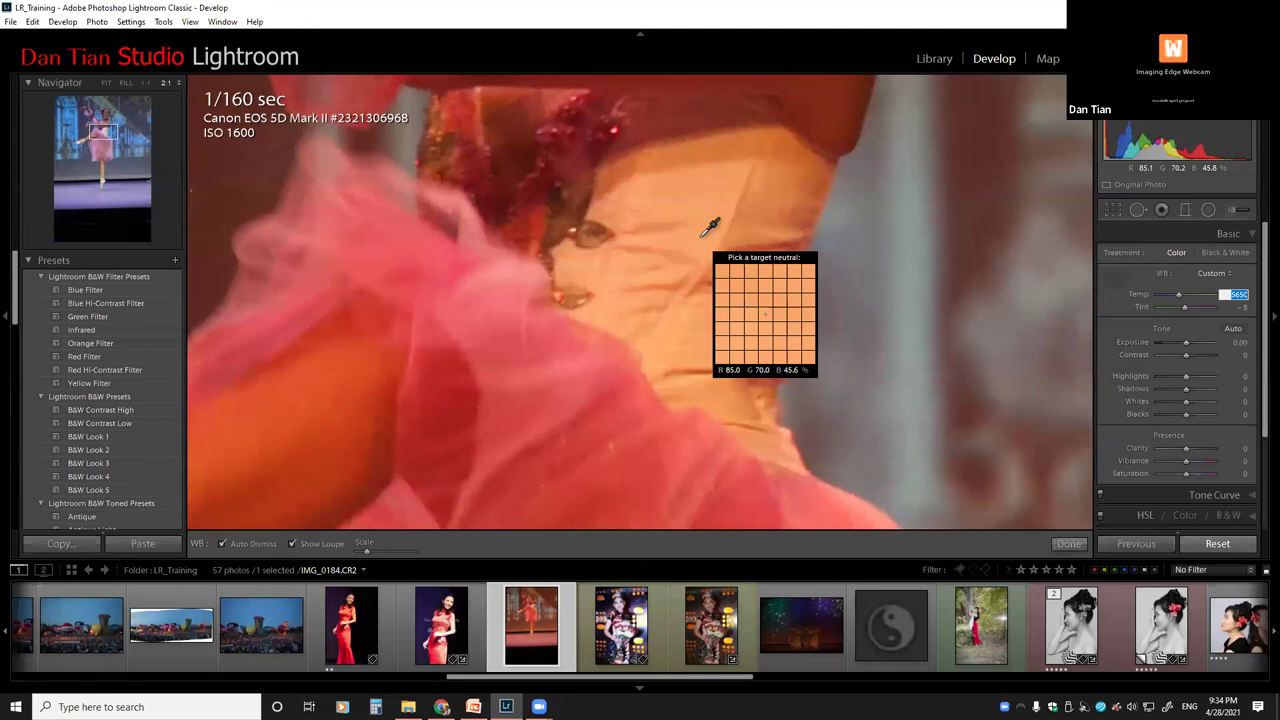
key(Down)
key(Down)
key(Down)
key(Down)
key(Down)
key(Down)
key(Down)
key(Down)
key(Down)
key(Down)
key(Down)
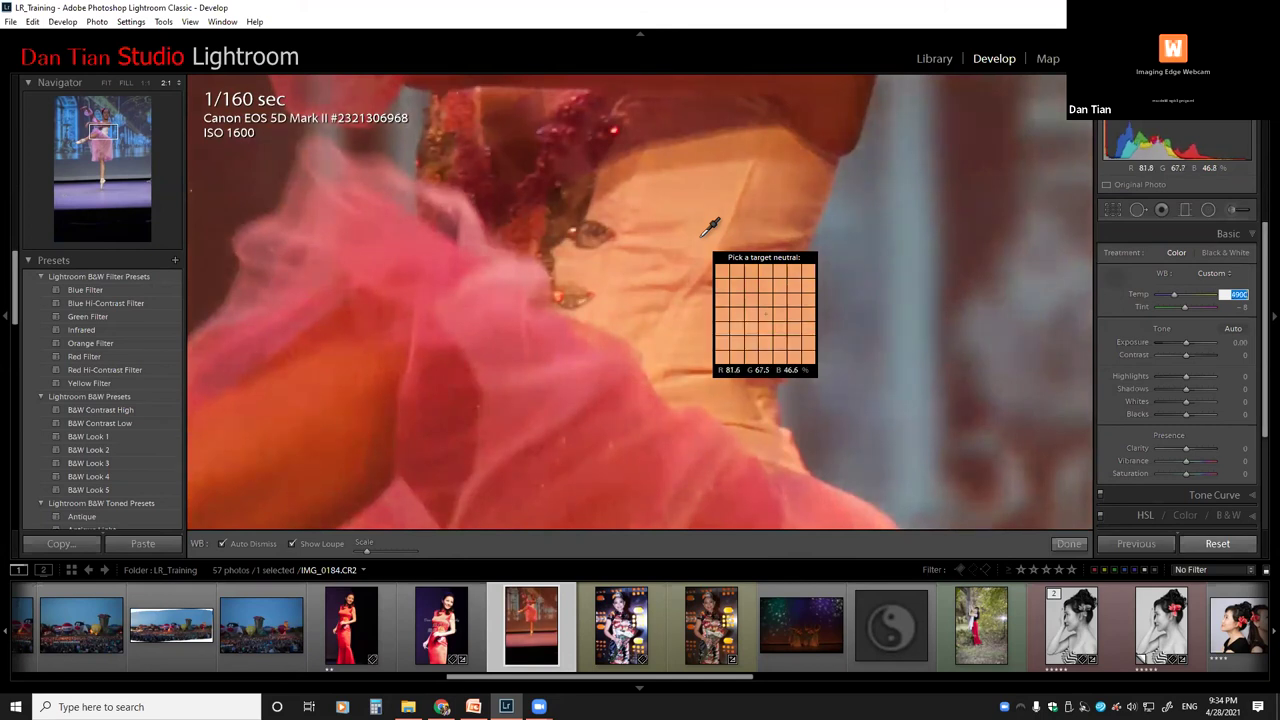
key(Down)
key(Down)
key(Down)
key(Down)
key(Down)
key(Down)
key(Down)
key(Down)
key(Down)
key(Down)
key(Down)
key(Down)
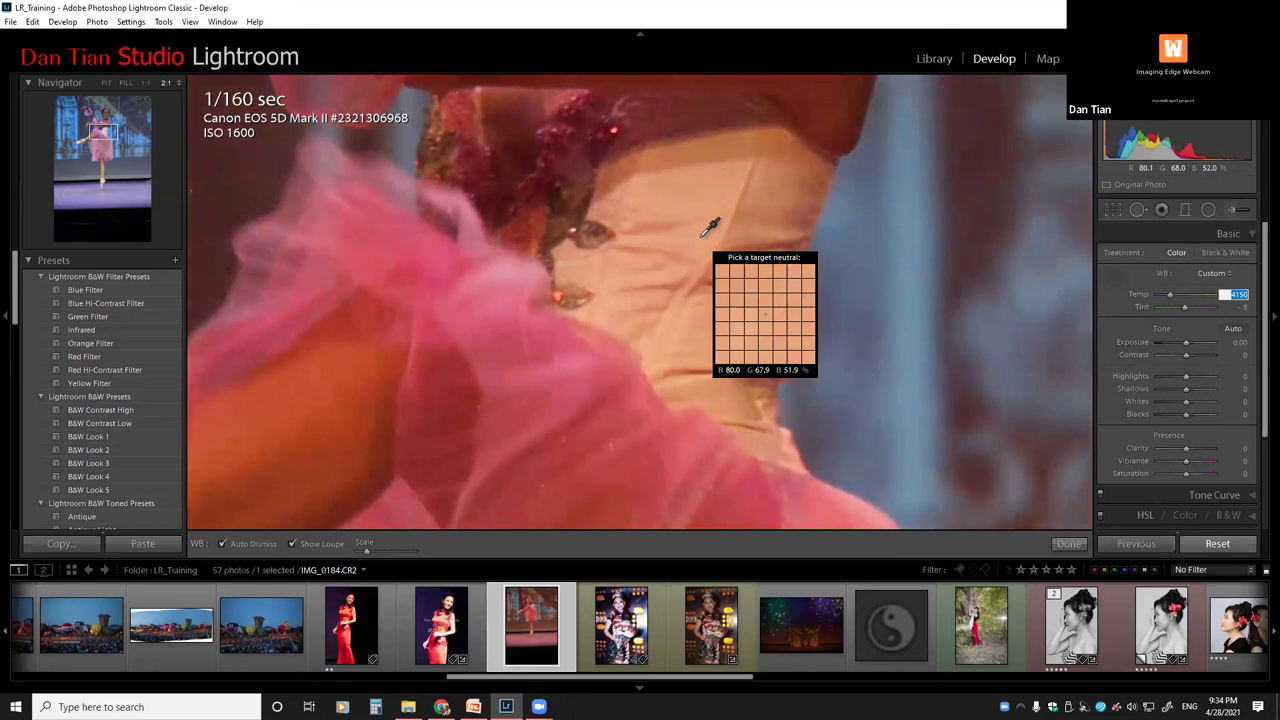
Cool the photo further, bringing Temp to about 2900.
key(Down)
key(Down)
key(Down)
key(Down)
key(Down)
key(Down)
key(Down)
key(Down)
key(Down)
key(Down)
key(Down)
key(Down)
key(Down)
key(Down)
key(Down)
key(Down)
key(Down)
key(Down)
key(Down)
key(Down)
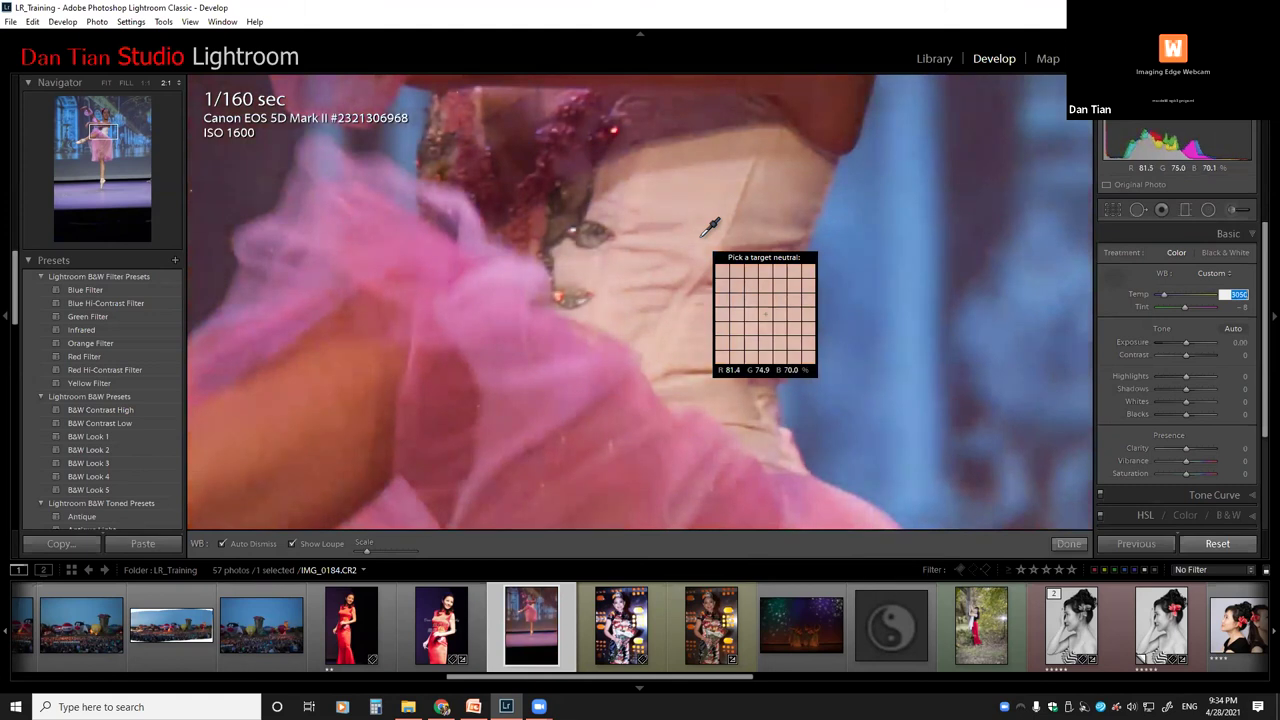
key(Down)
key(Down)
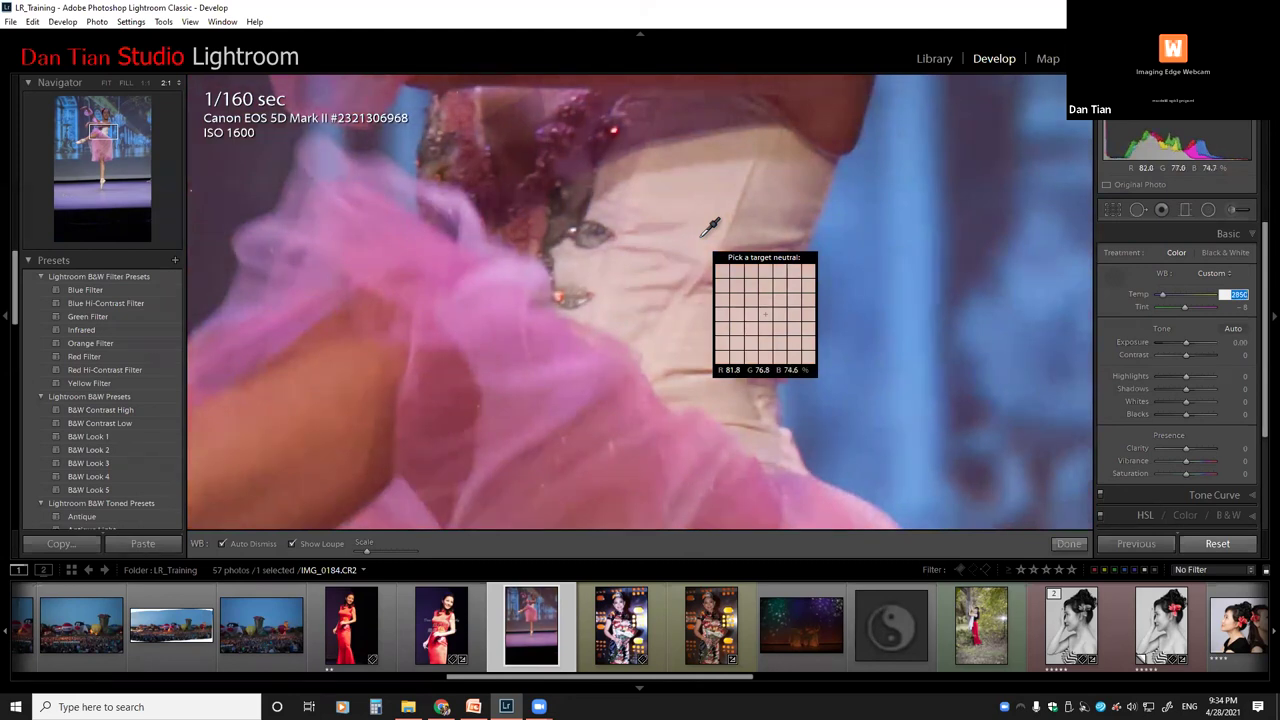
key(Up)
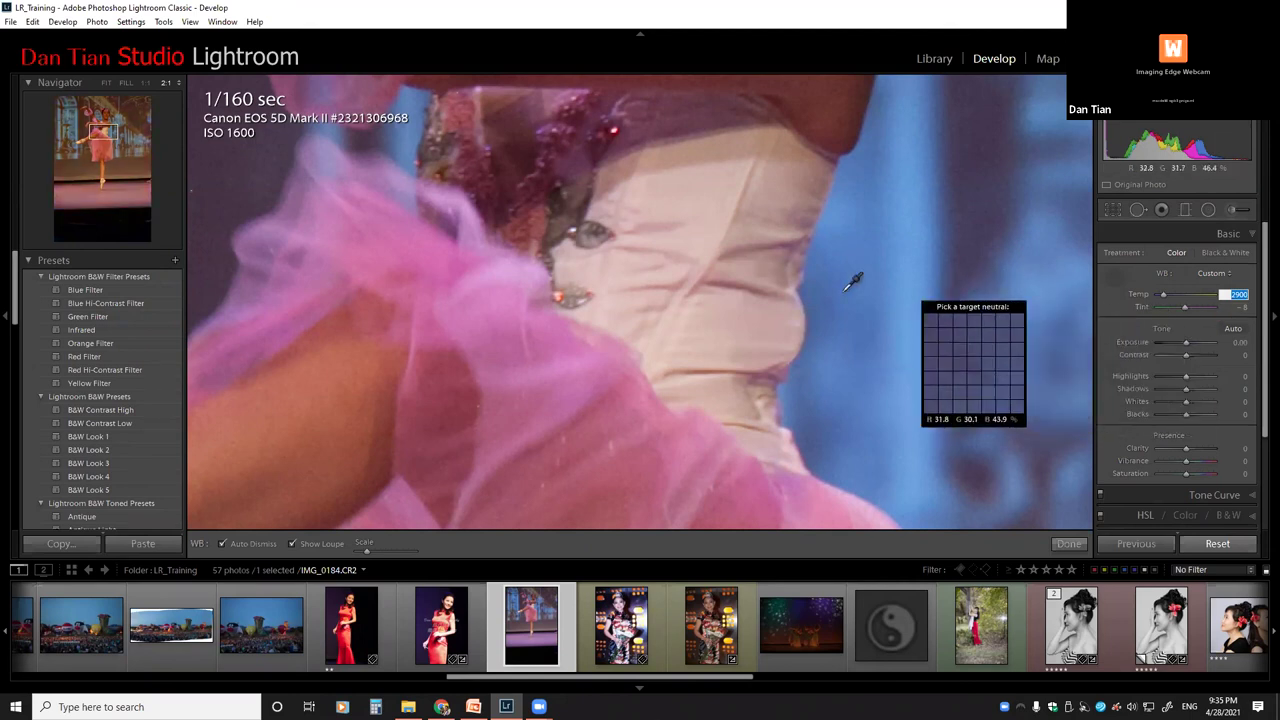
Sample the backdrop for white balance (Temp 3000, Tint −50), fit the photo, return to slides.
click(975, 505)
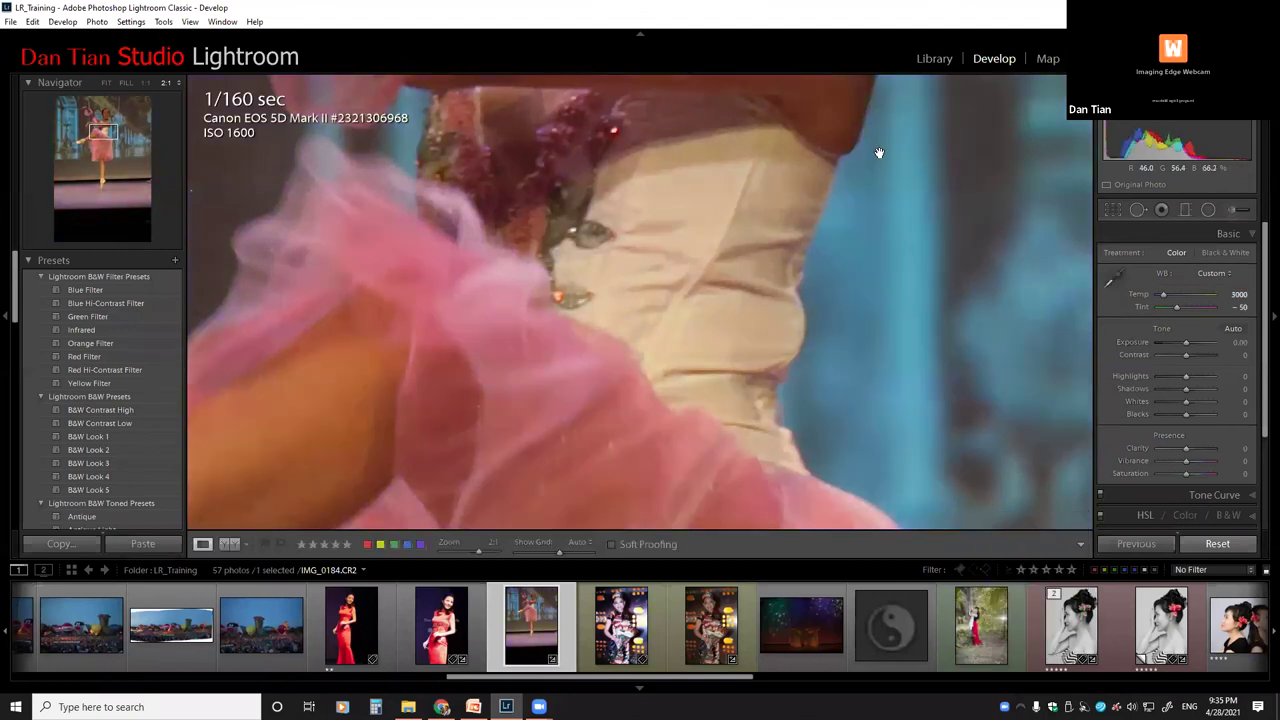
click(724, 302)
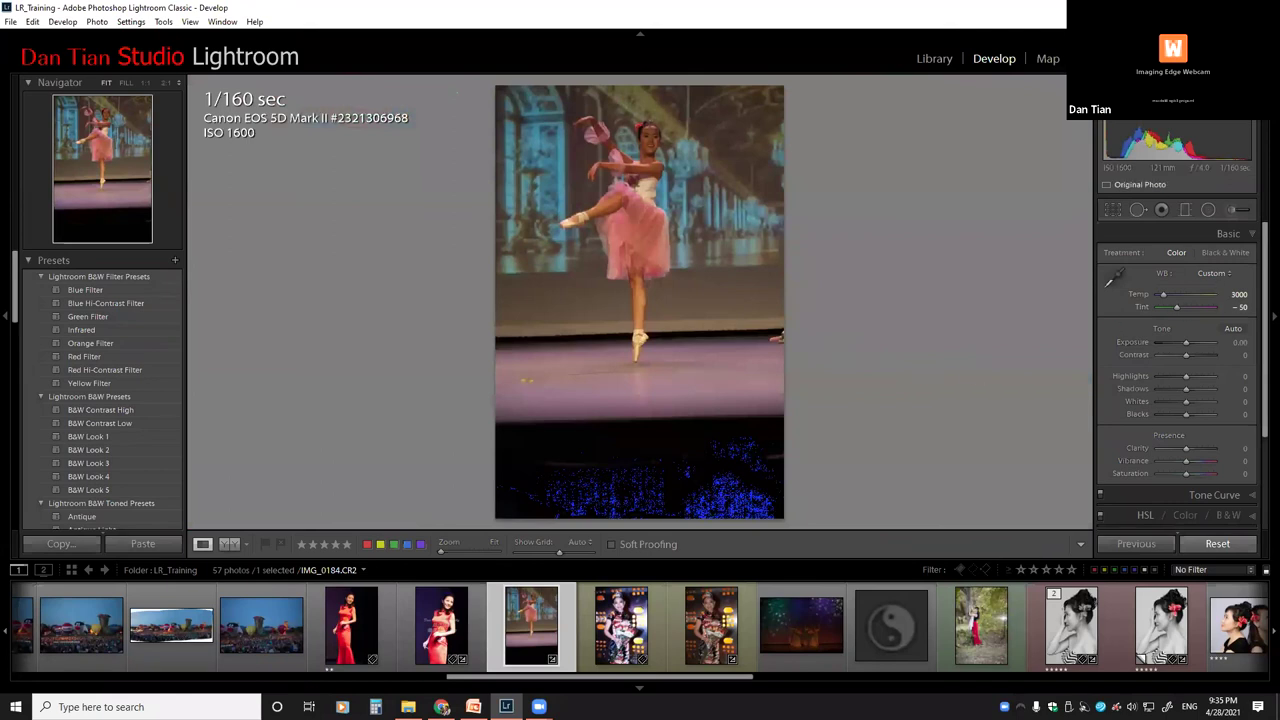
click(473, 707)
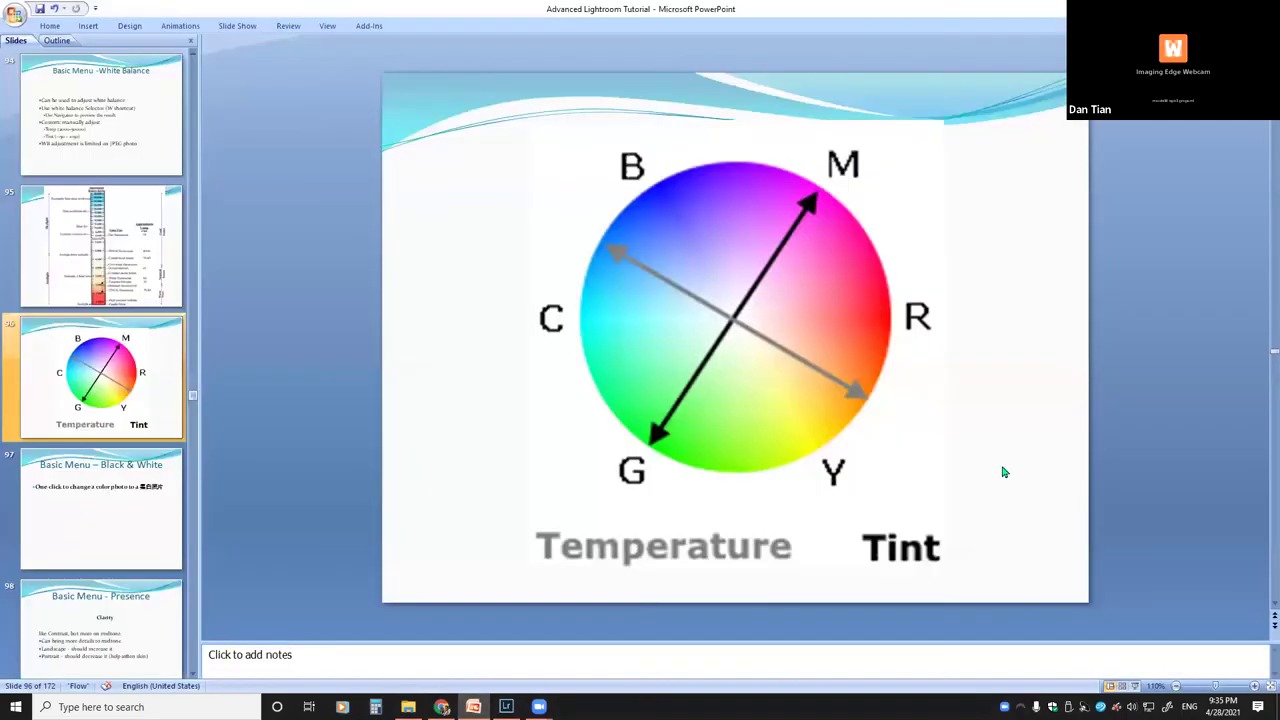
Advance past the shortcuts slide to slide 103, Exercises (第四课), and click into its task list.
key(Page_Down)
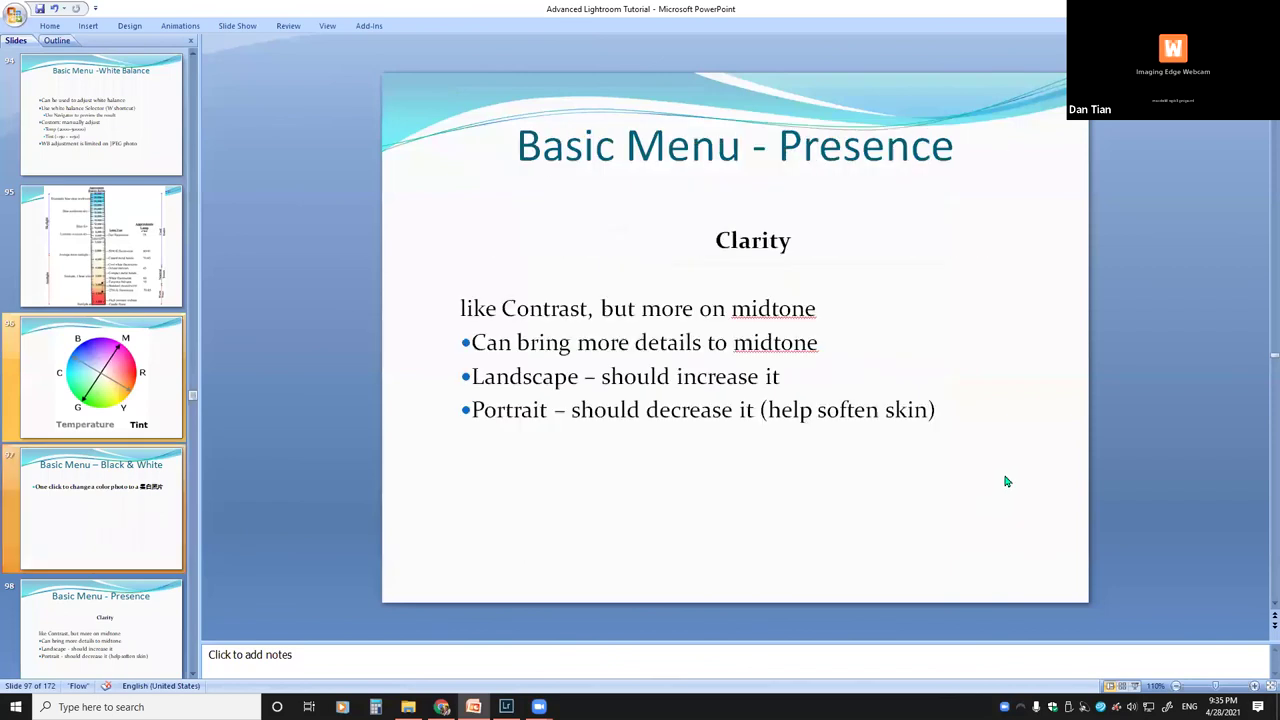
key(Page_Down)
key(Page_Down)
key(Page_Down)
key(Page_Down)
key(Page_Down)
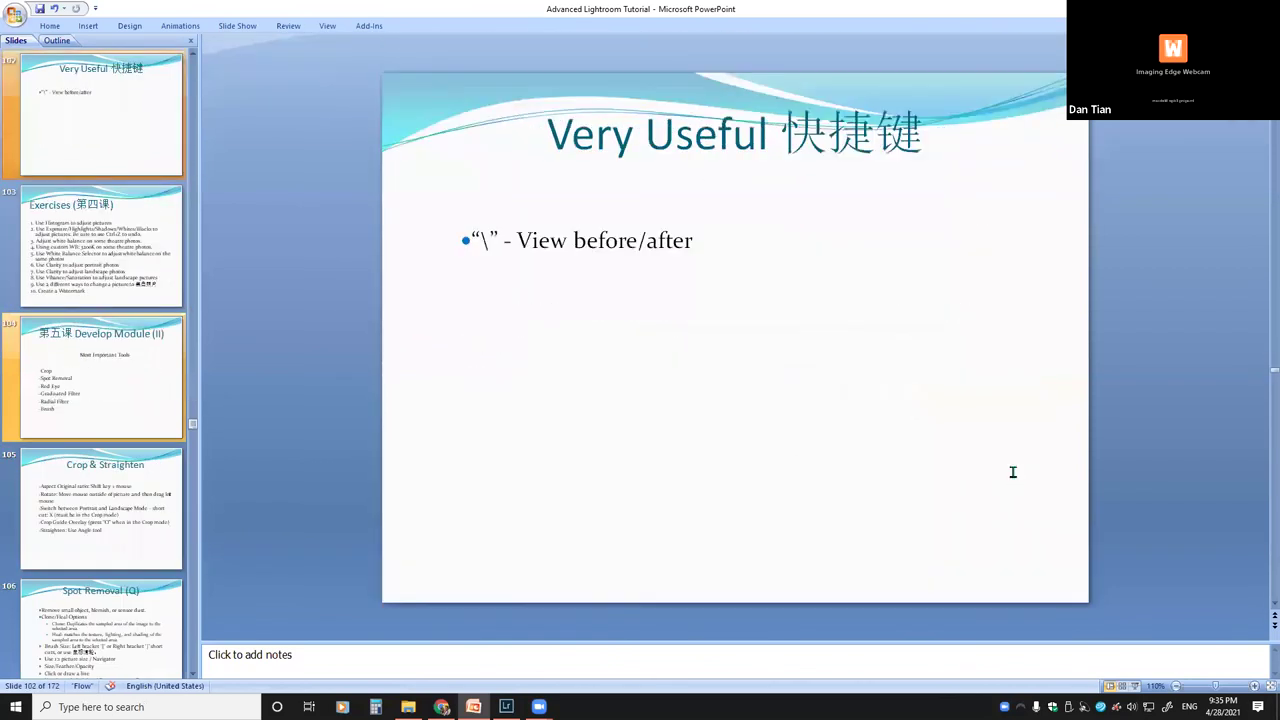
key(Page_Down)
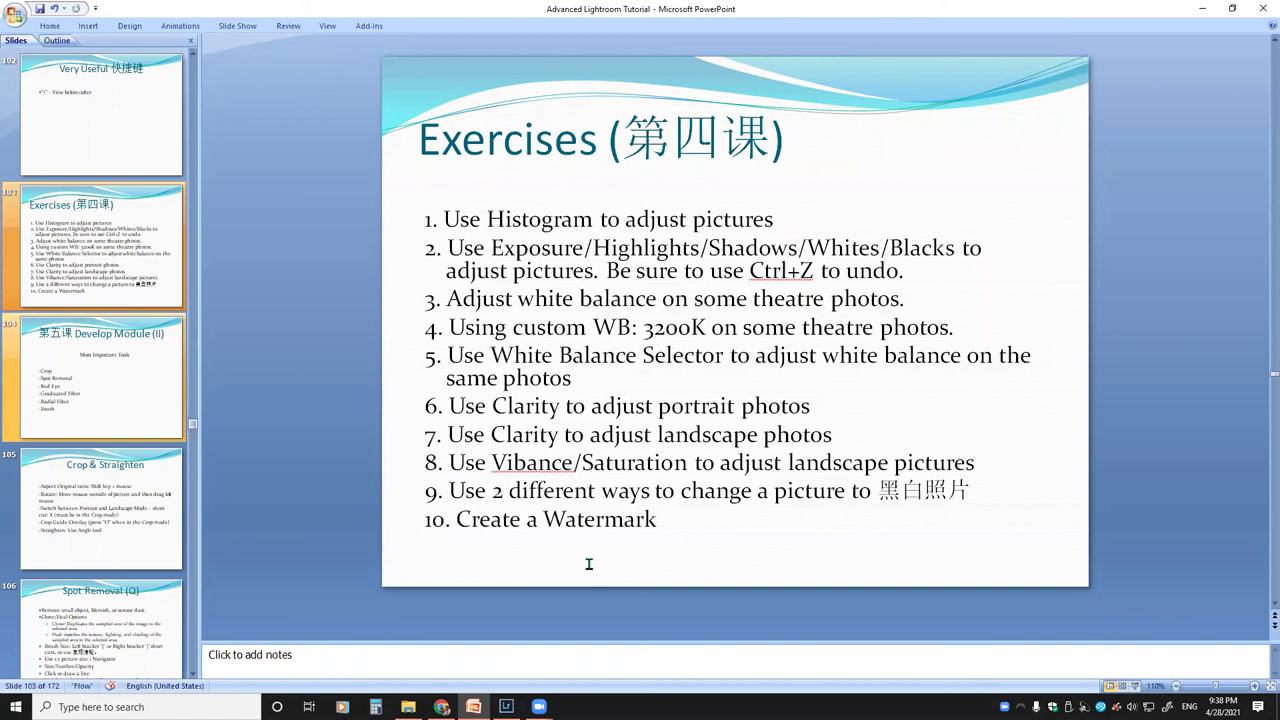
click(751, 551)
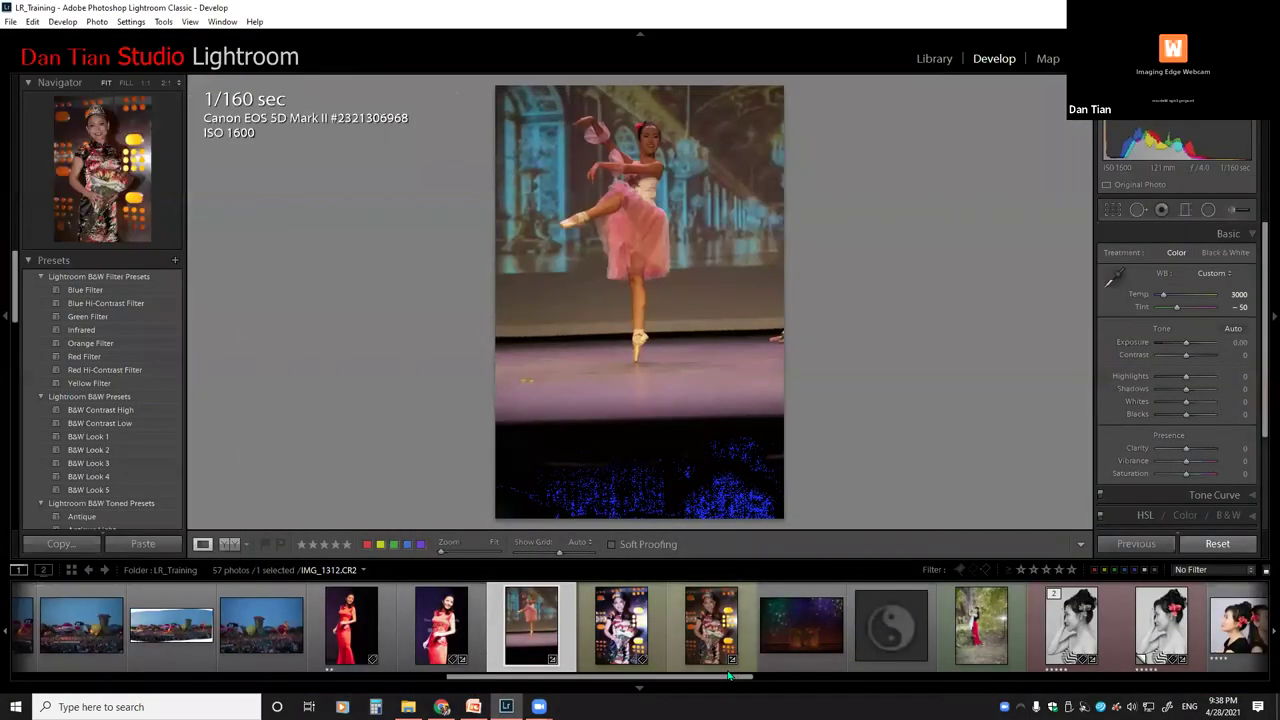
Open 3After.jpg, the qipao portrait with a bouquet, in Lightroom's Develop module.
click(622, 637)
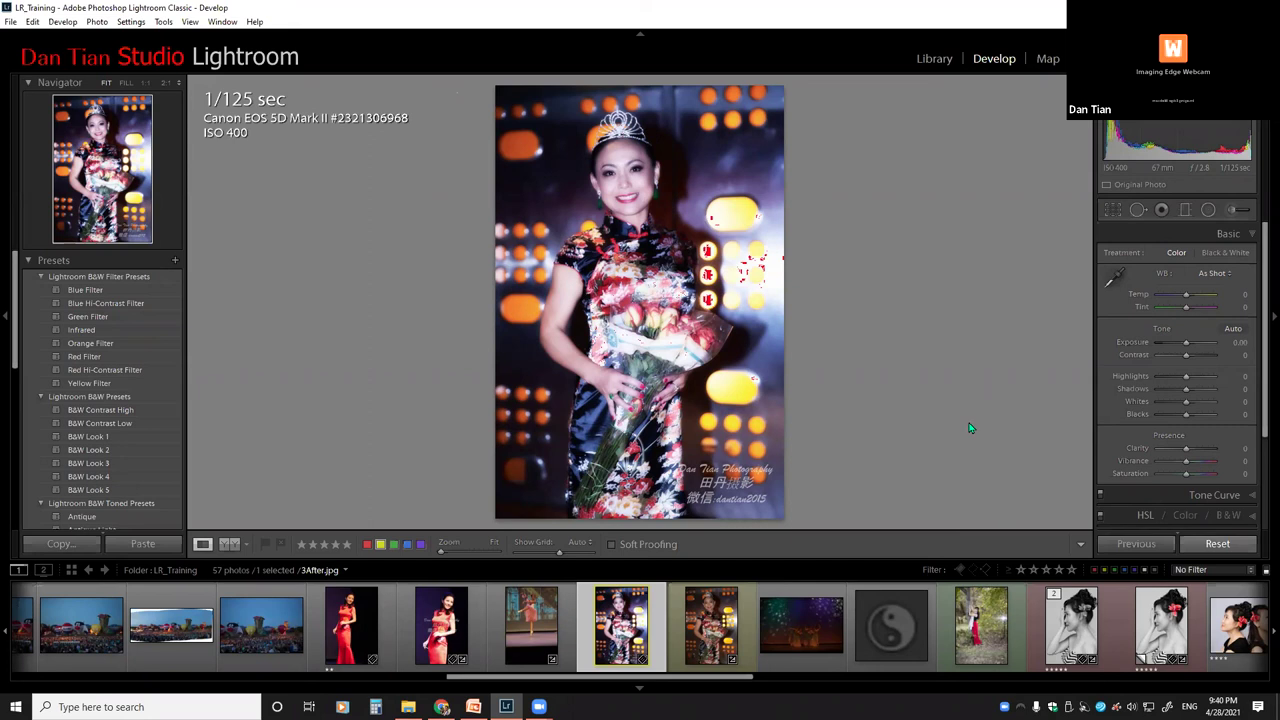
Return to the PowerPoint tutorial showing the Exercises (第四课) slide.
mouse_move(474, 707)
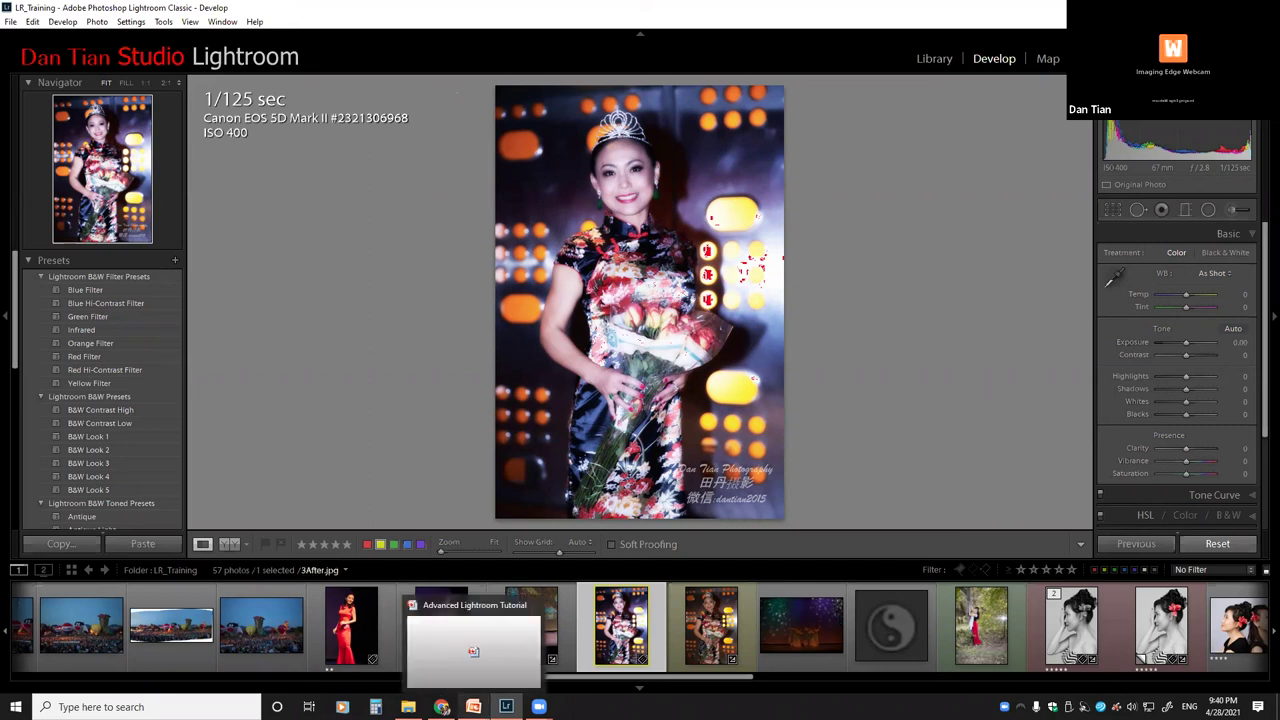
click(474, 651)
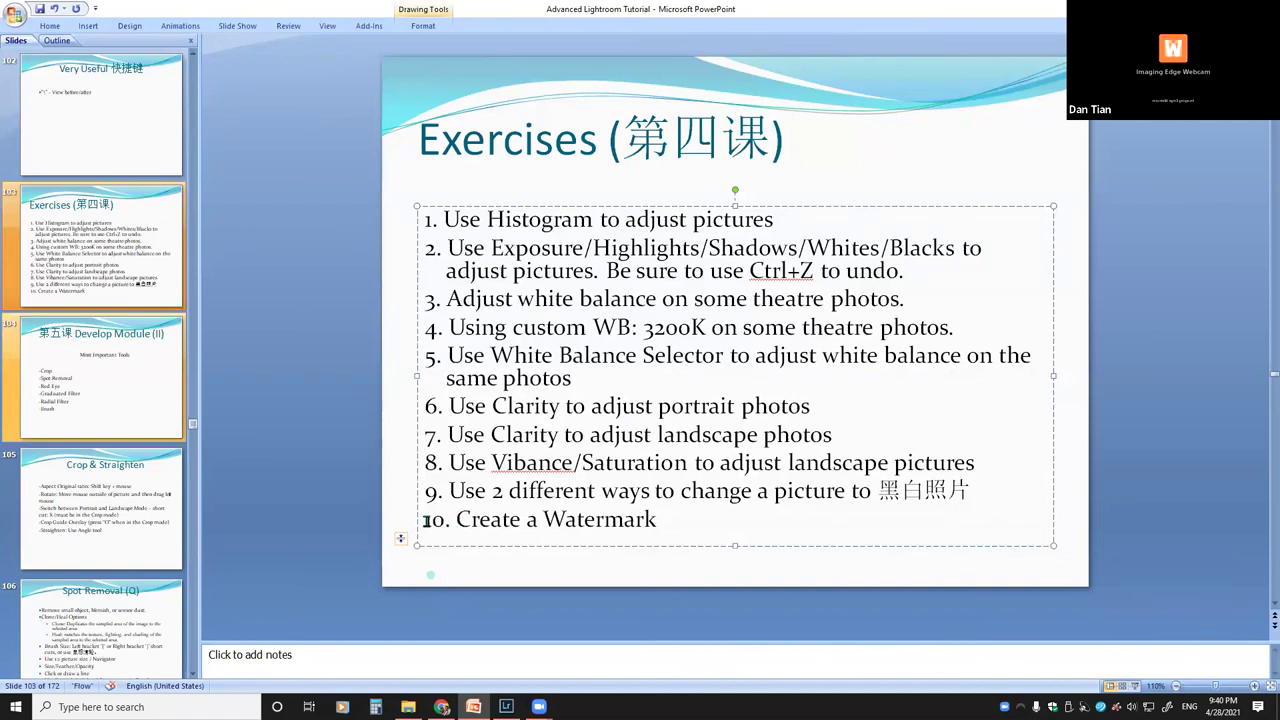
Delete the tenth exercise, 'Create a Watermark', then go back to Lightroom's ballet dancer photo.
drag(660, 521, 407, 521)
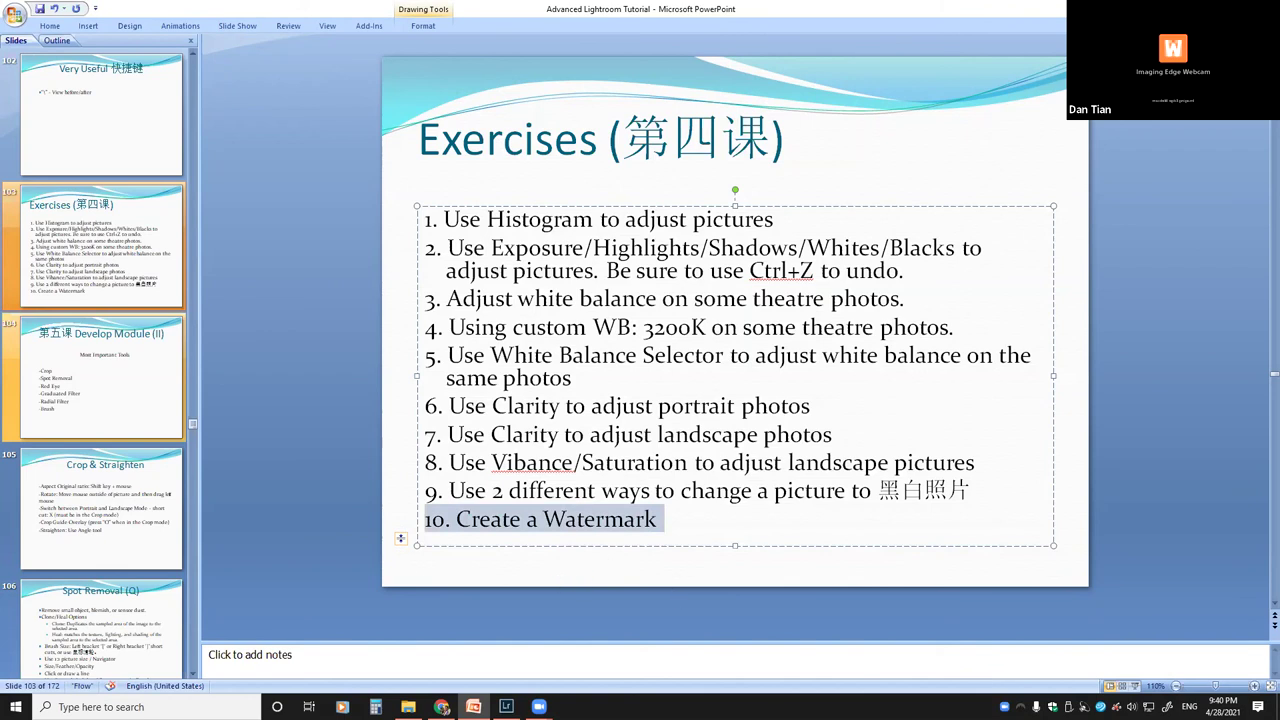
key(Delete)
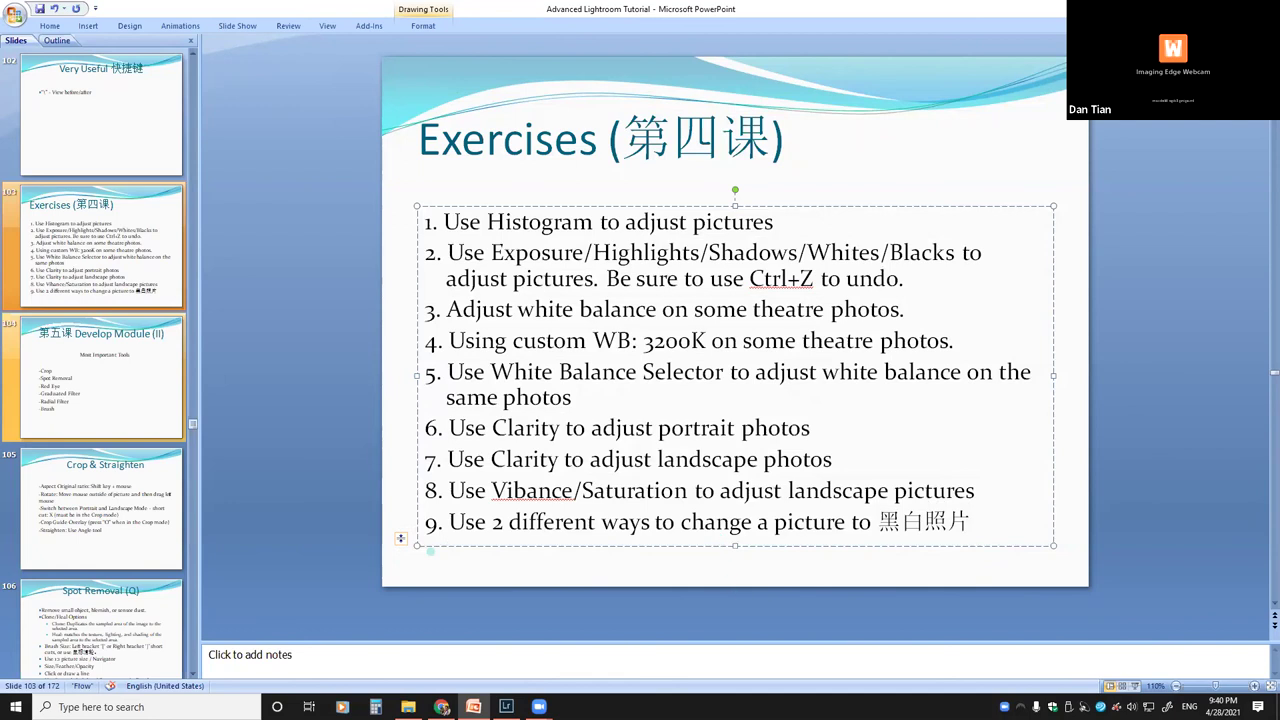
key(alt+Tab)
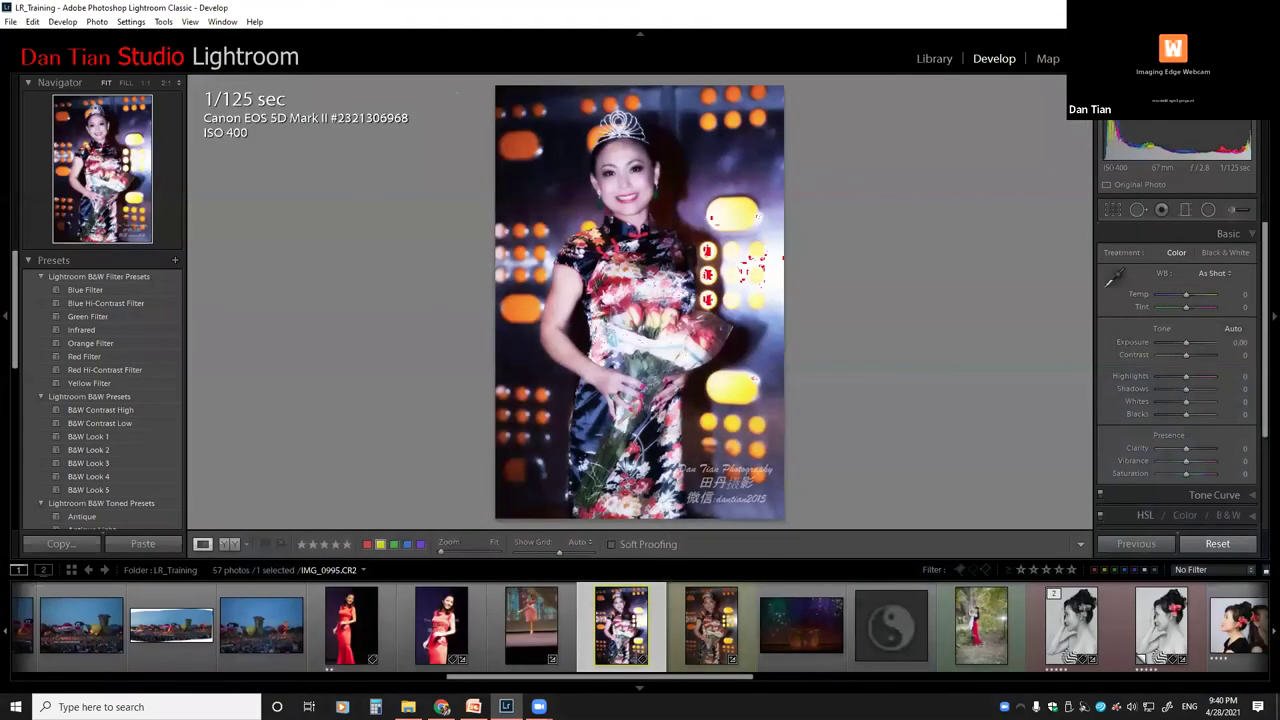
click(528, 628)
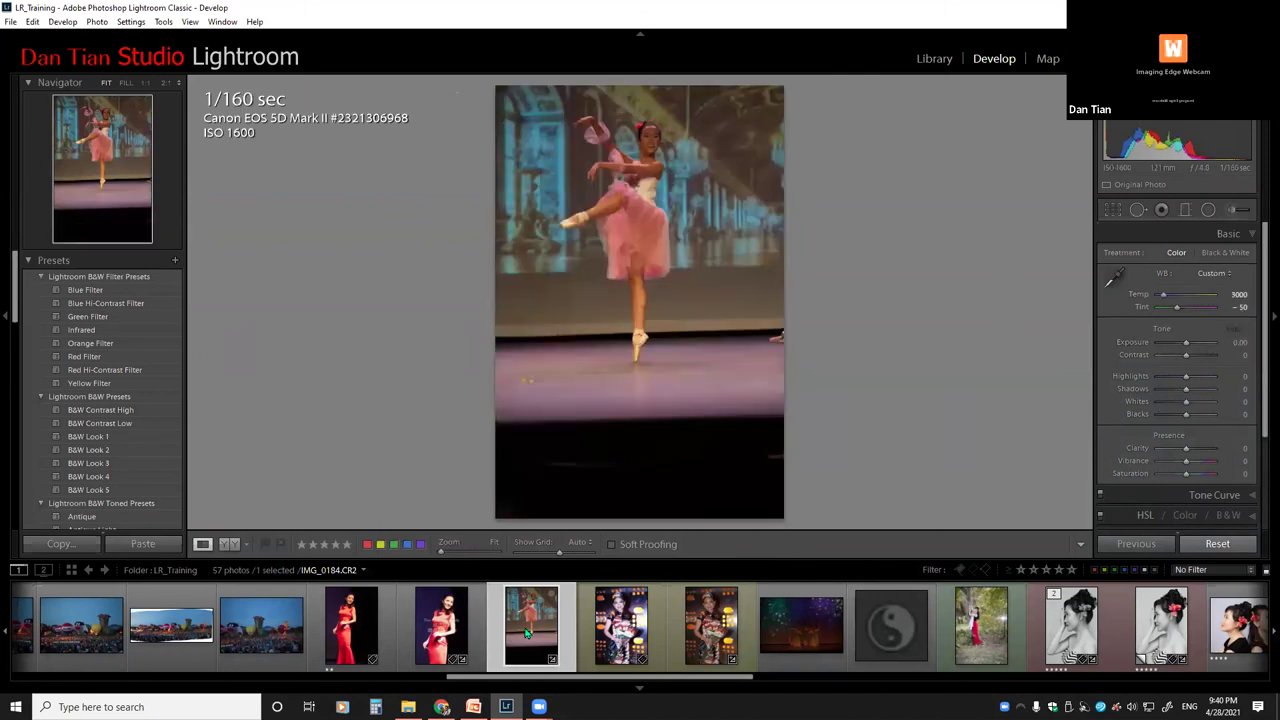
Reset the dancer photo to As Shot (Temp 4600, Tint -8) and crop off the dark bottom.
click(1208, 541)
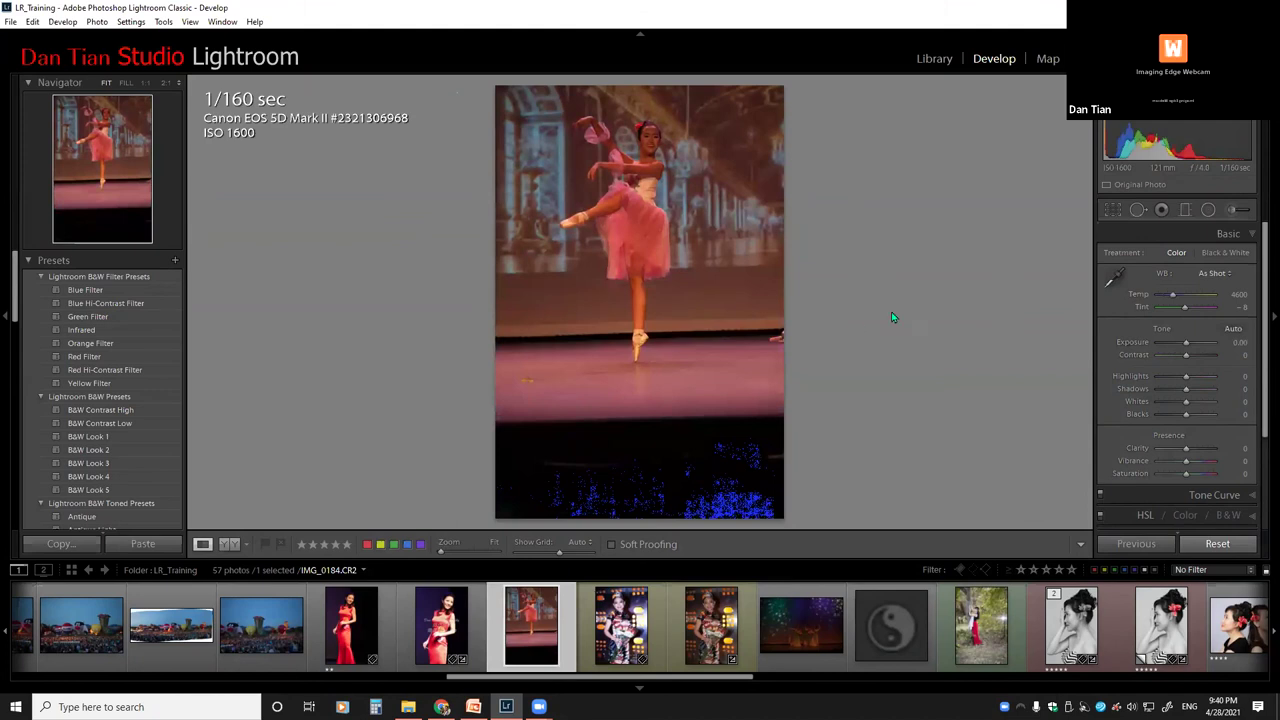
click(1113, 210)
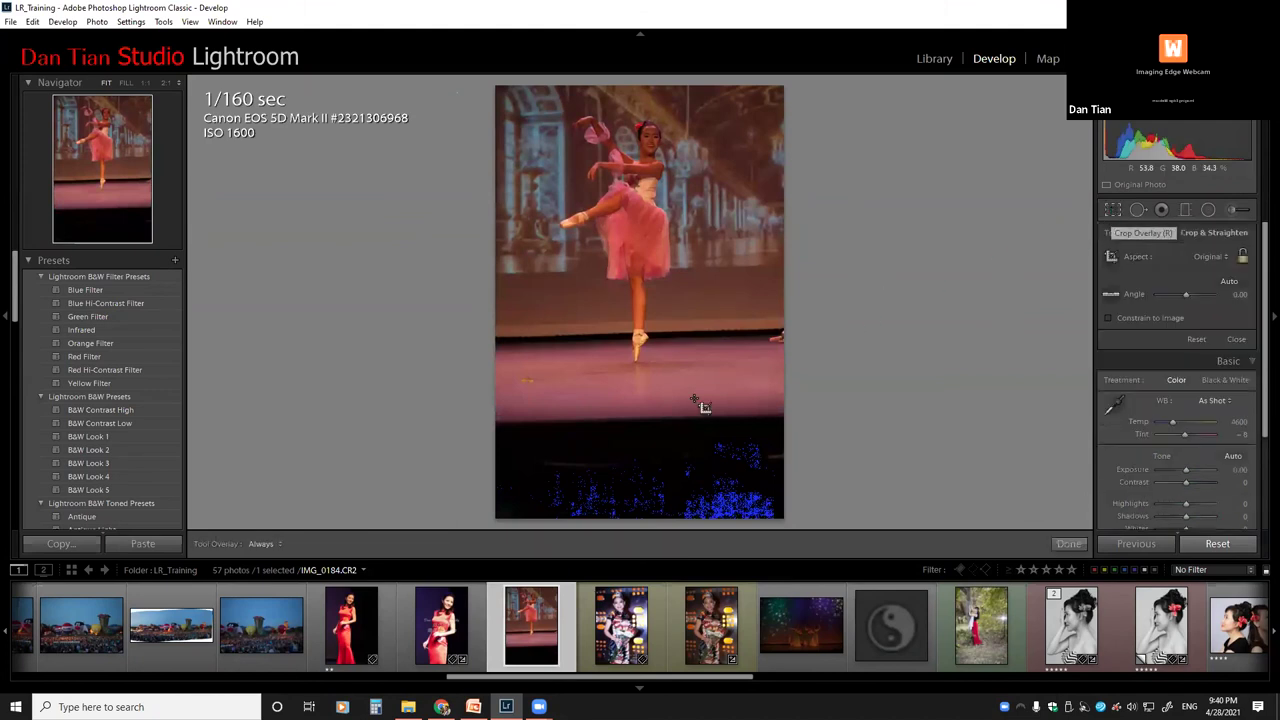
drag(660, 518, 655, 463)
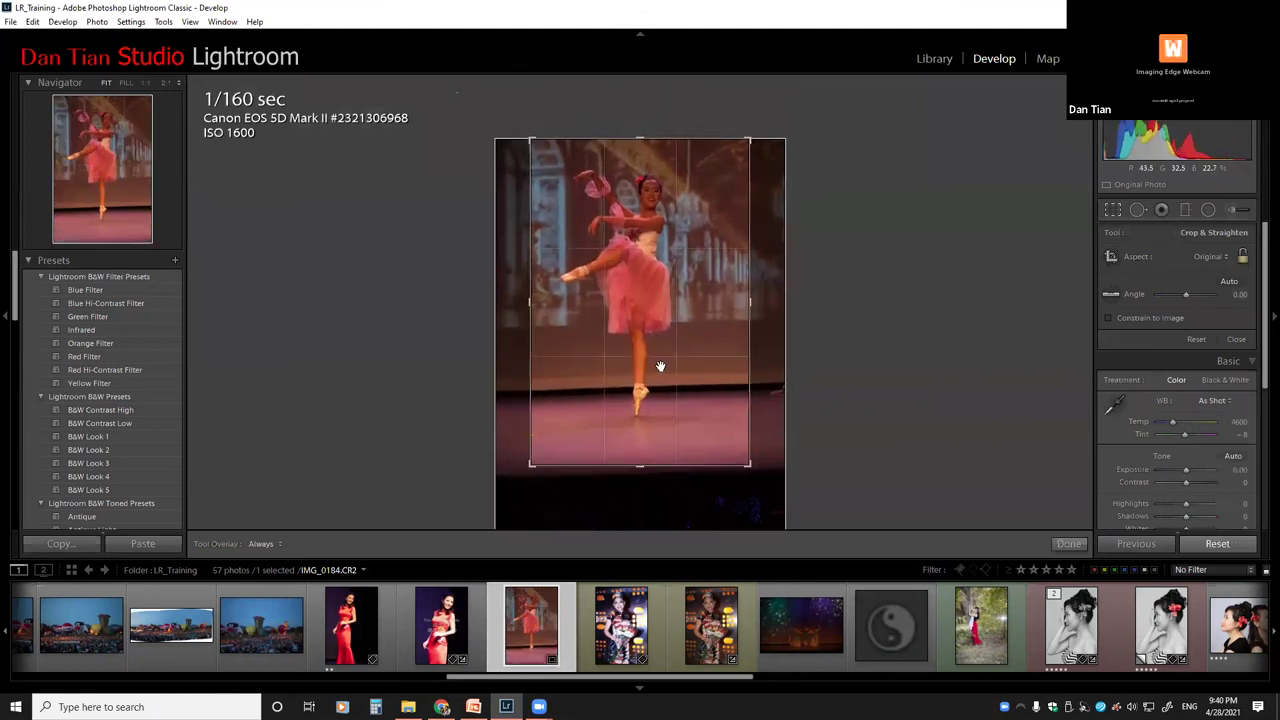
drag(649, 358, 658, 358)
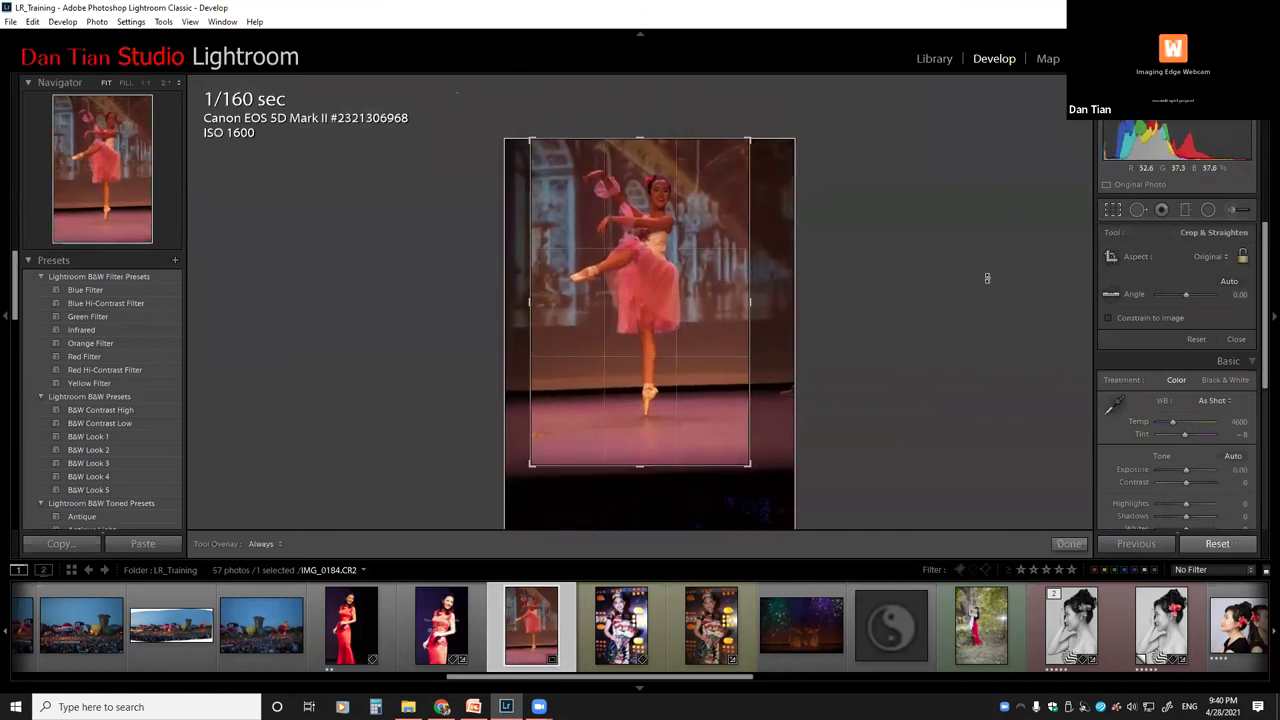
key(Return)
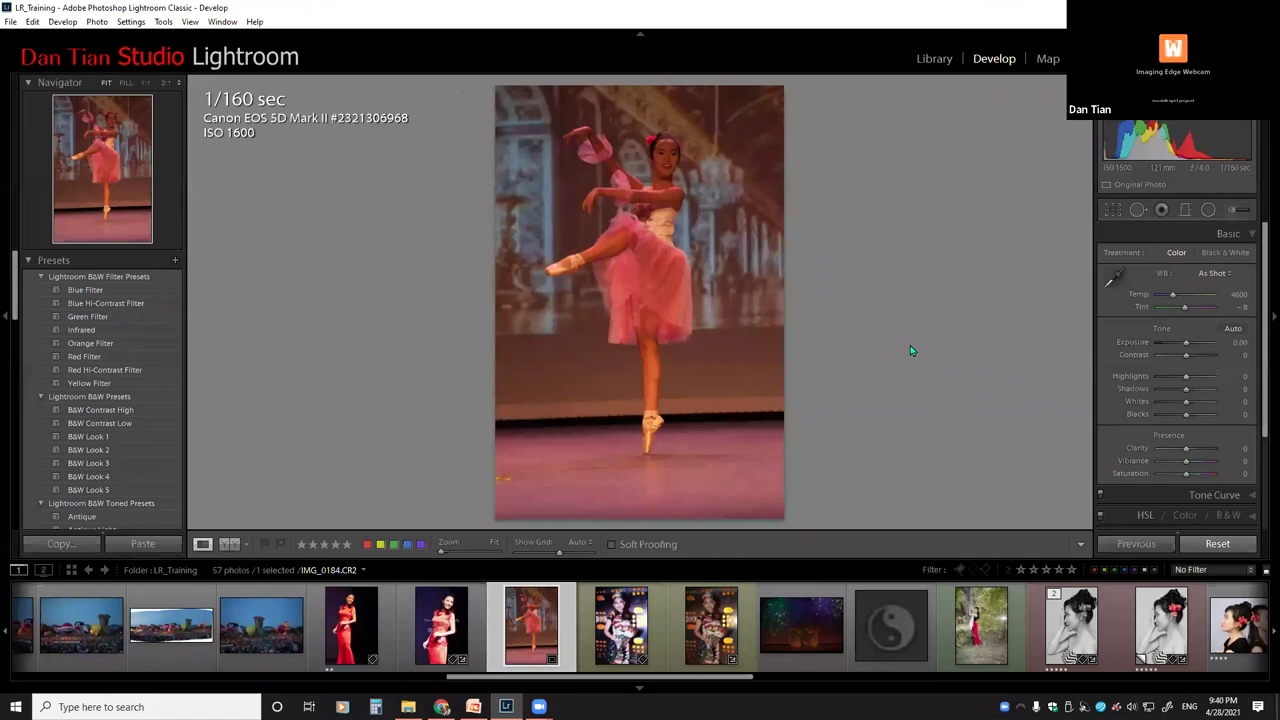
click(1110, 211)
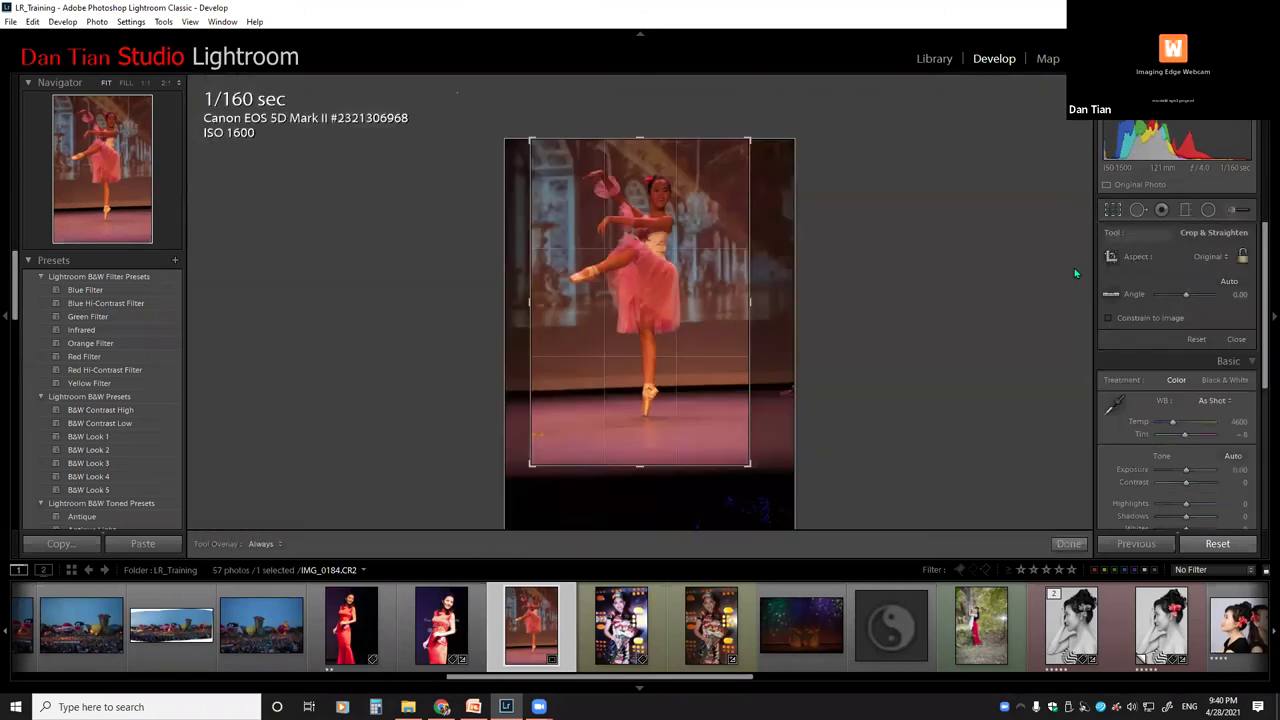